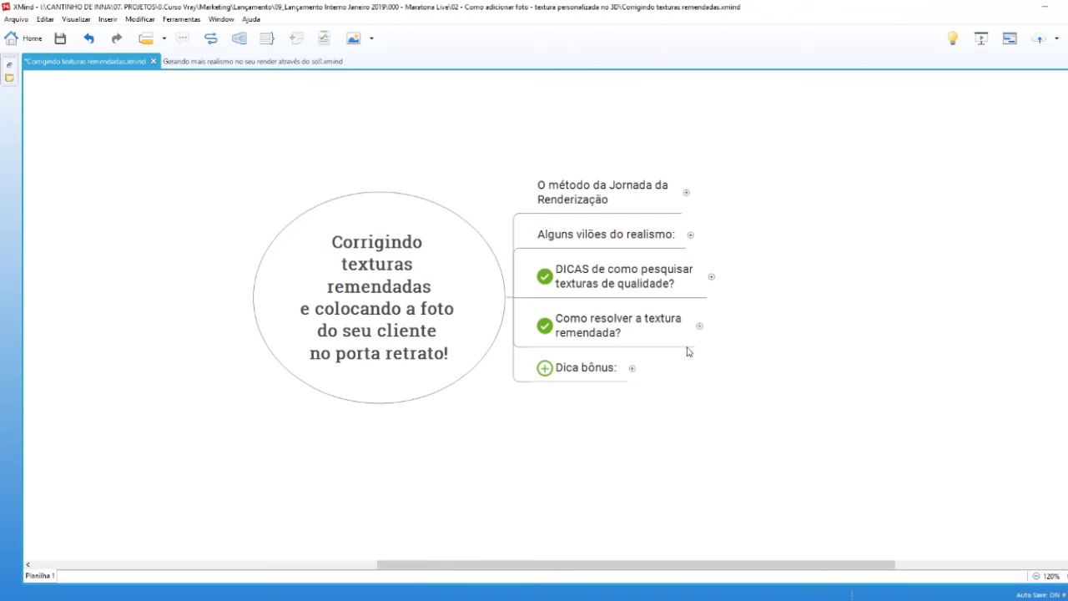
Step: Expand O método da Jornada da Renderização to present its staircase chart image, then collapse it
left_click(686, 192)
left_click_drag(658, 566, 701, 565)
scroll(534, 343, "up", 3)
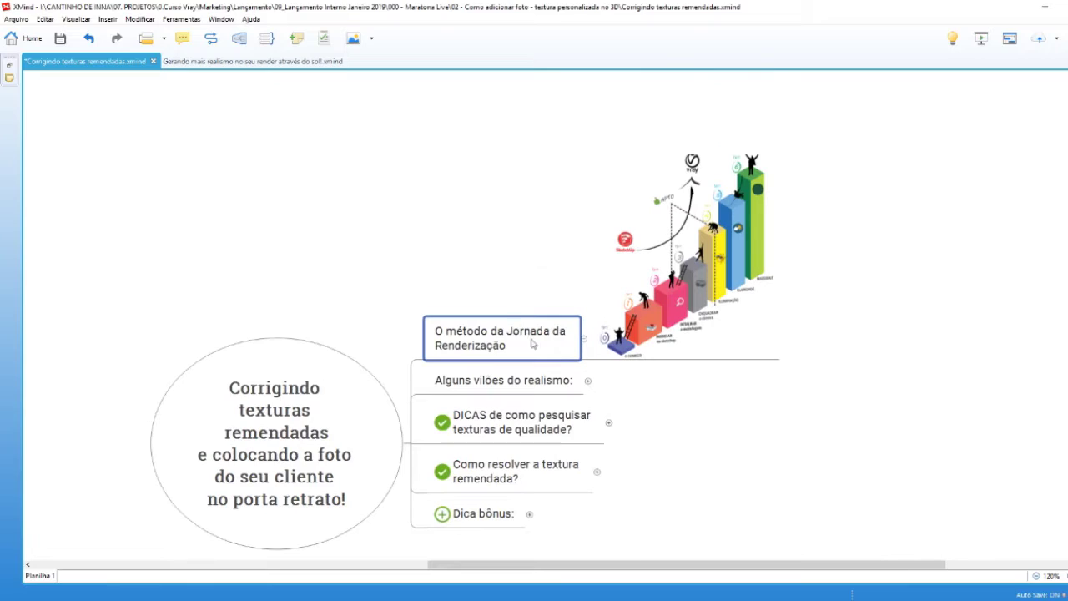
left_click(623, 354)
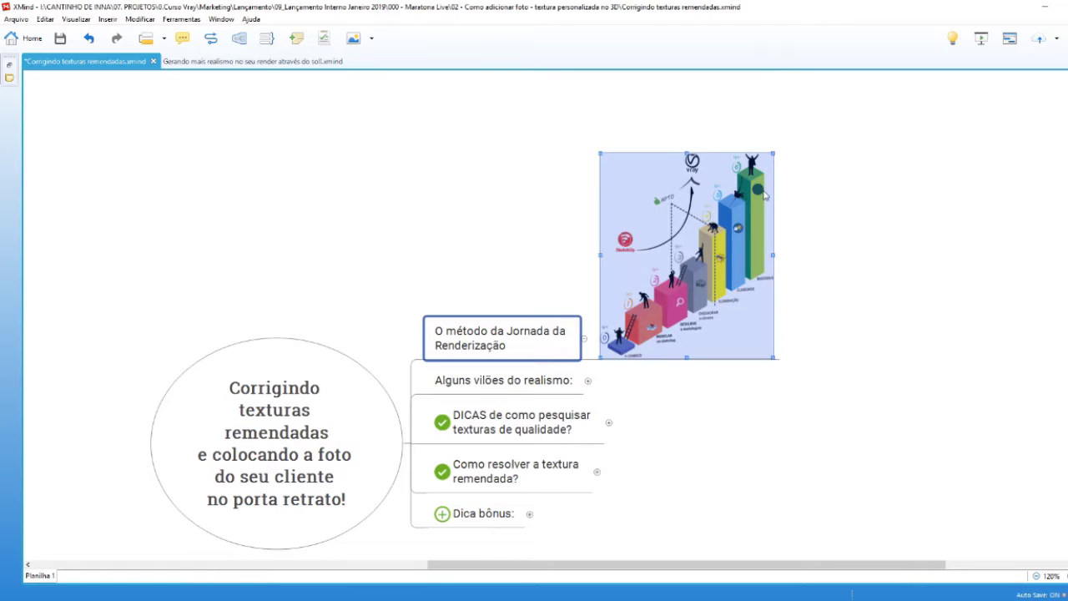
left_click(558, 325)
left_click(718, 250)
left_click(500, 217)
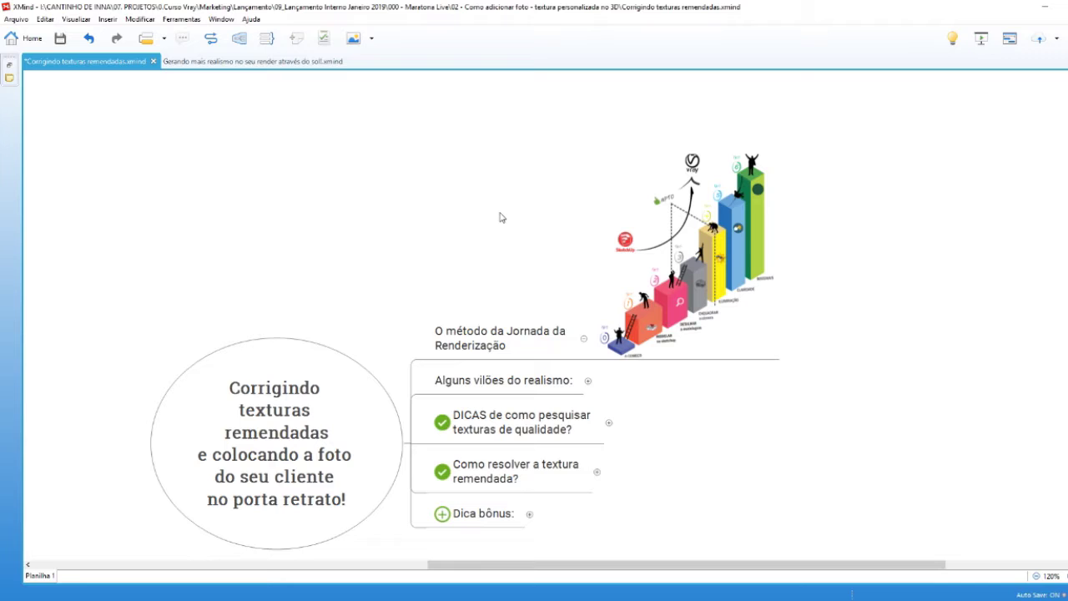
left_click(645, 174)
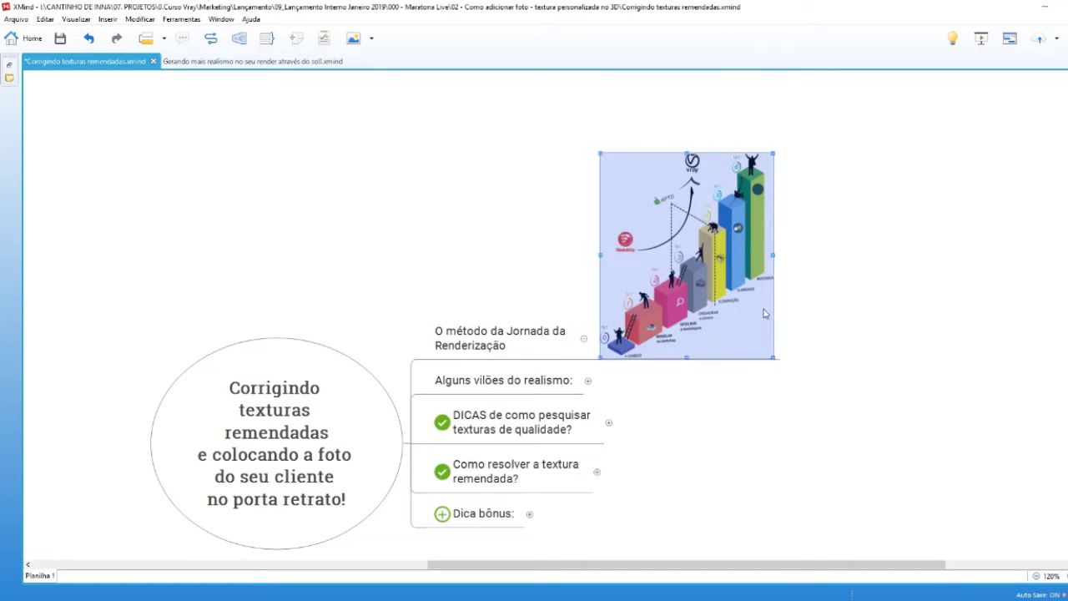
left_click(587, 344)
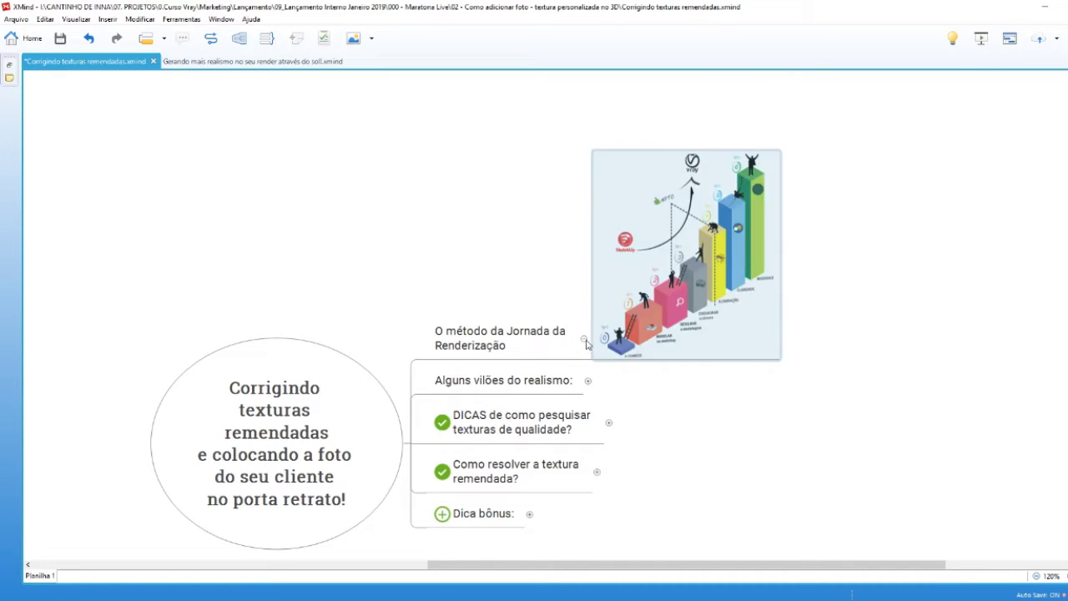
left_click(584, 341)
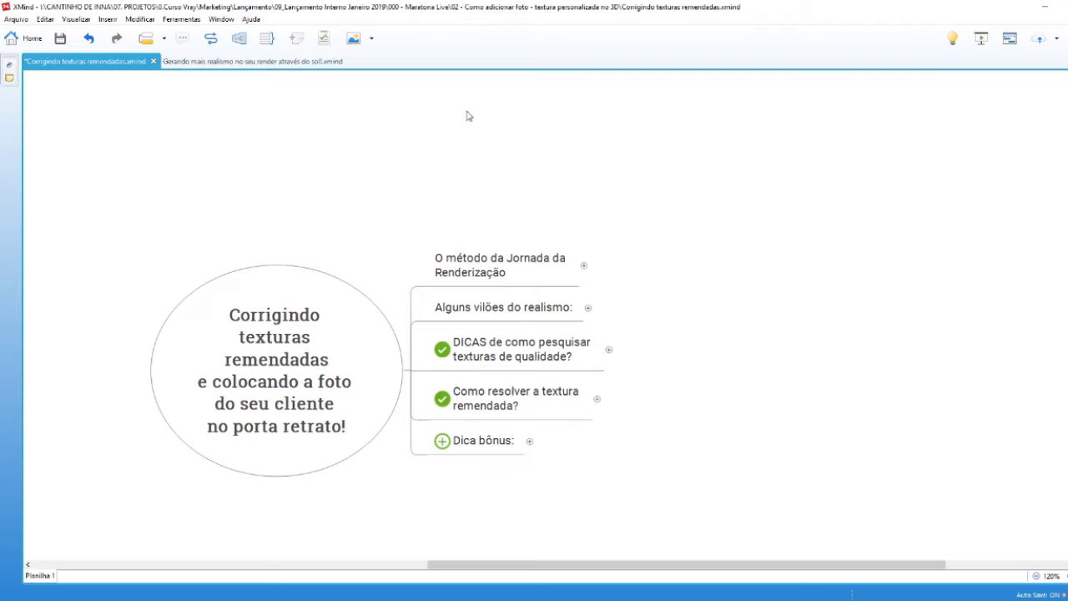
Step: Expand Alguns vilões do realismo and point out each subtopic, from Blocos ruins to Texturas remendadas
left_click(587, 307)
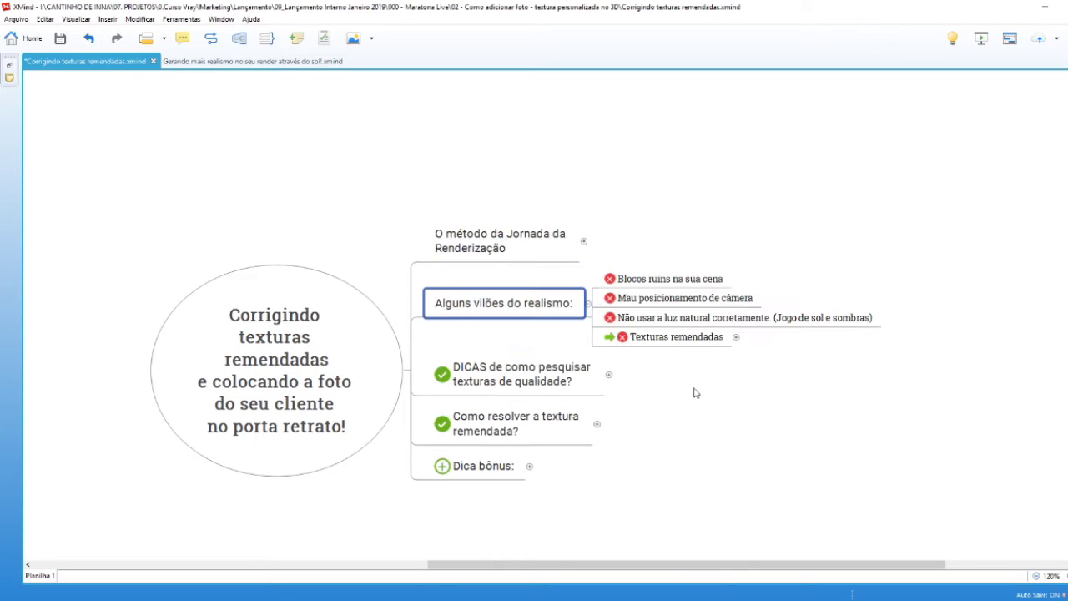
left_click(619, 509)
left_click_drag(580, 564, 603, 566)
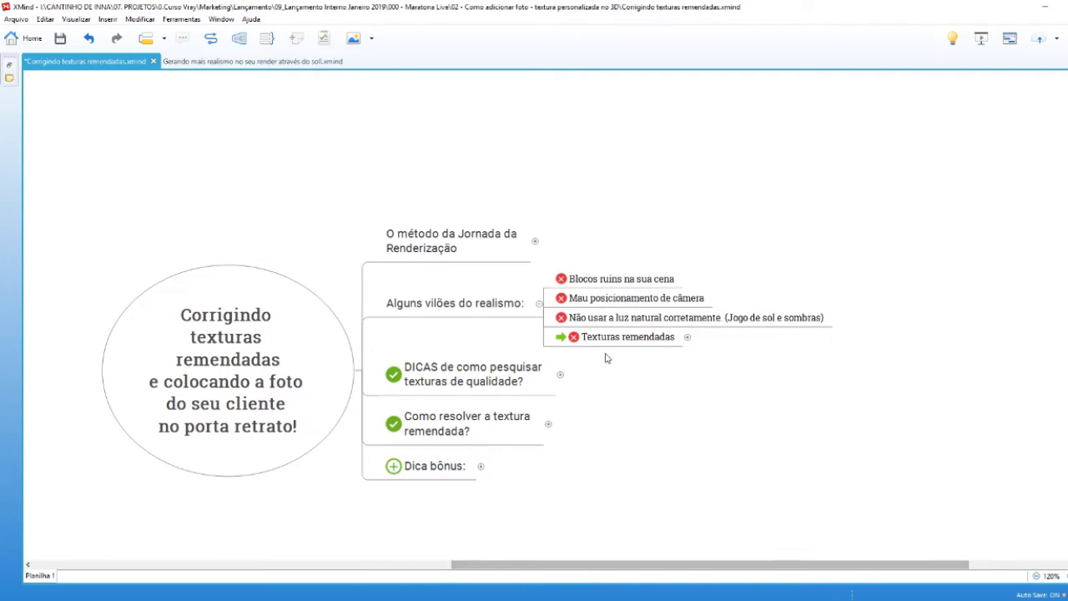
left_click(625, 284)
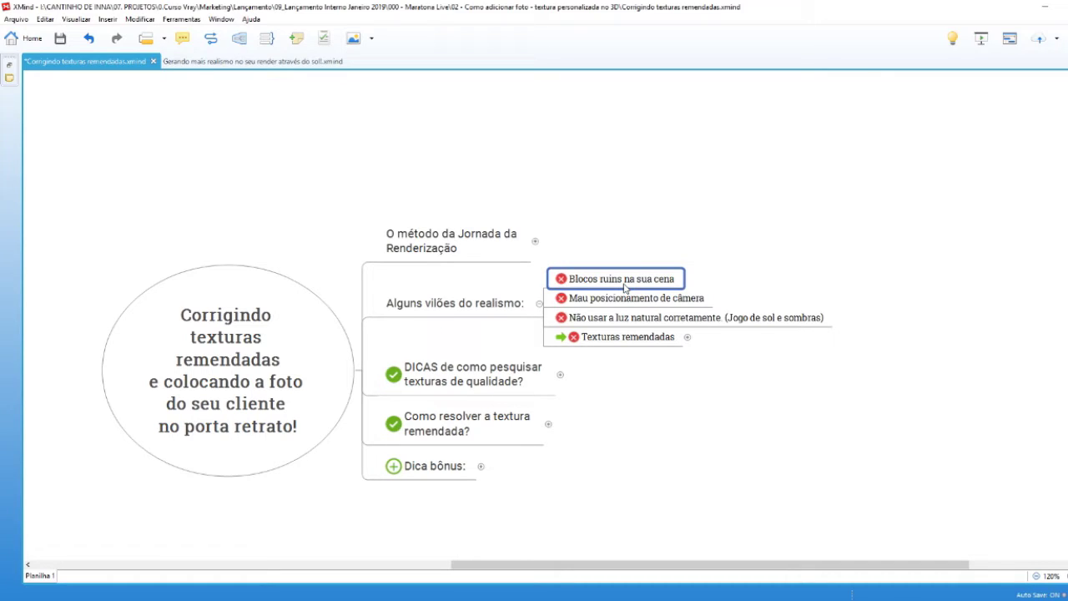
left_click(621, 298)
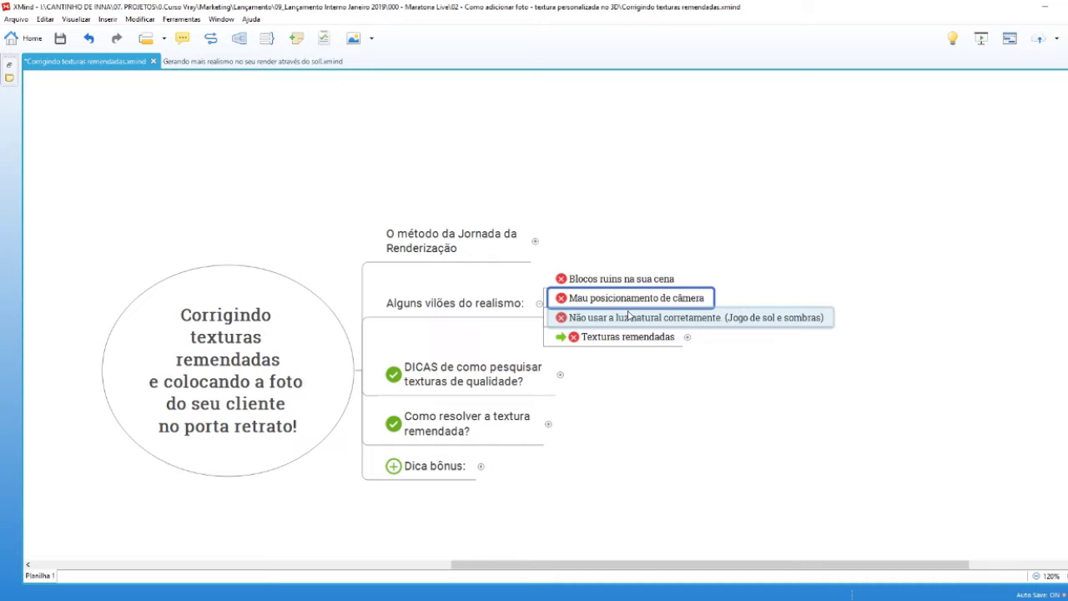
left_click(627, 322)
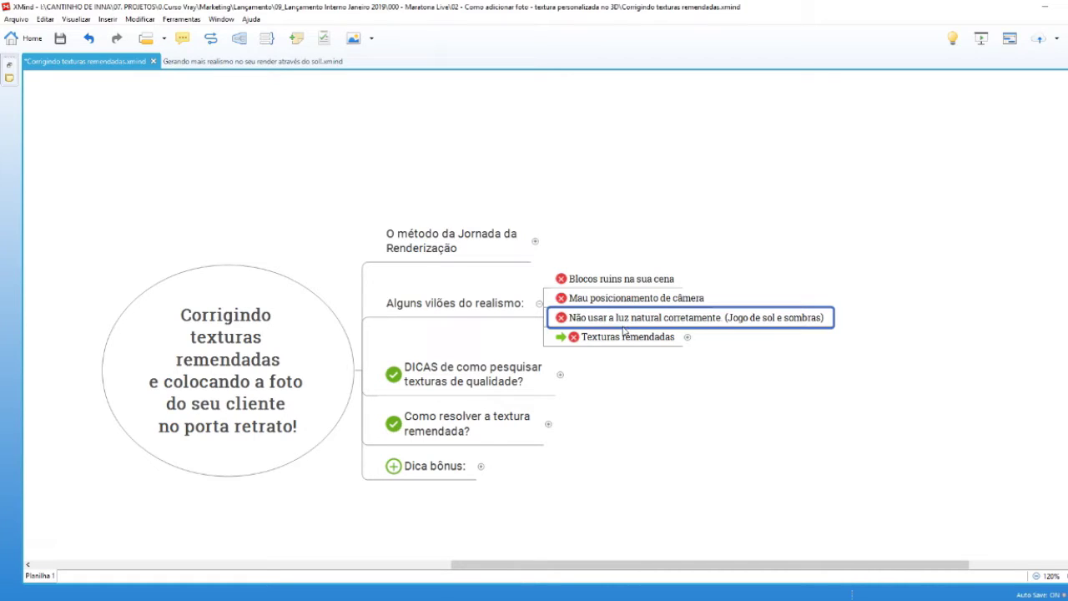
left_click(624, 337)
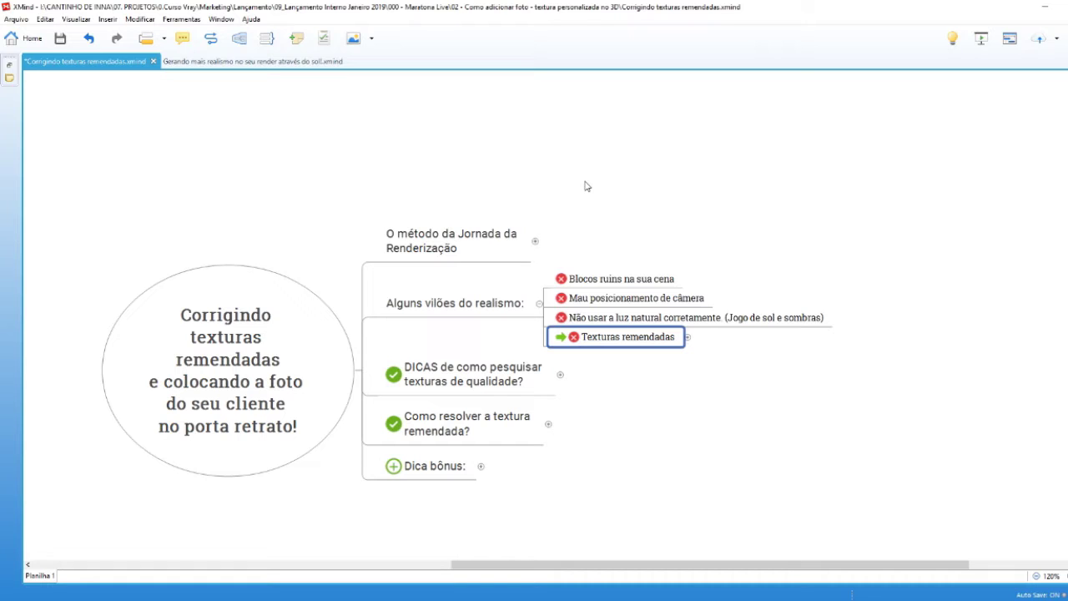
Step: Expand Texturas remendadas and select its MATA QUALQUER MATERIAL REALISTA! topic with the Vray note
scroll(637, 570, "right", 1)
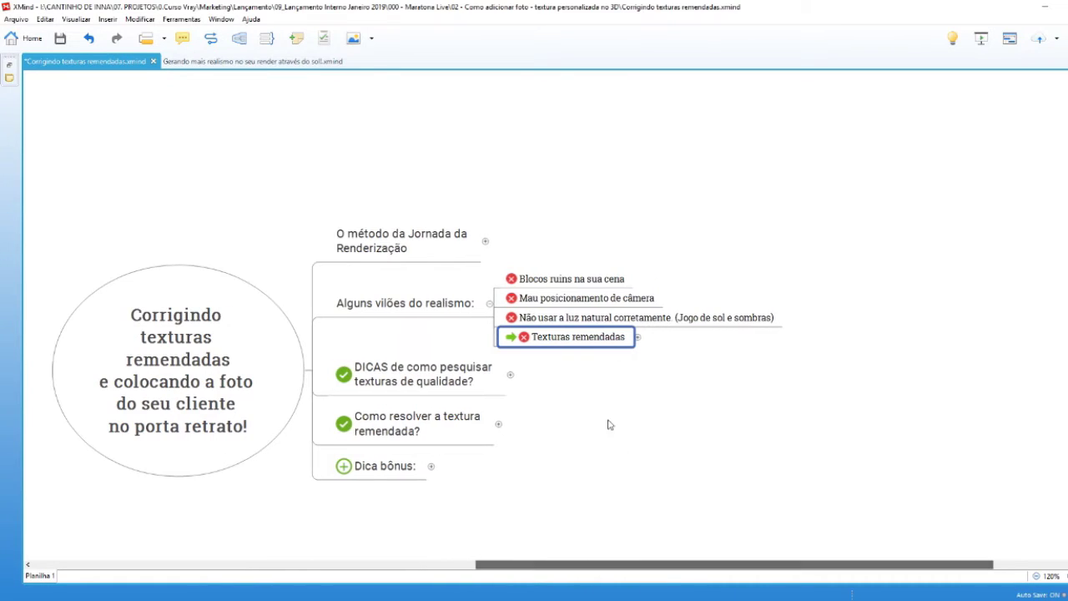
left_click(637, 336)
scroll(640, 565, "right", 1)
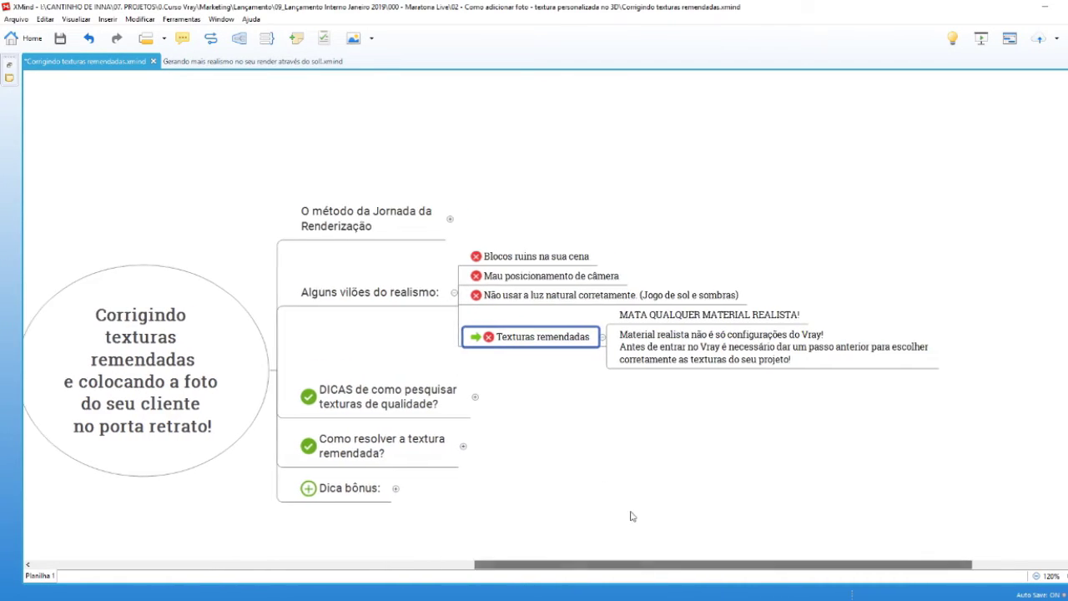
scroll(552, 320, "up", 5, "ctrl")
left_click(552, 321)
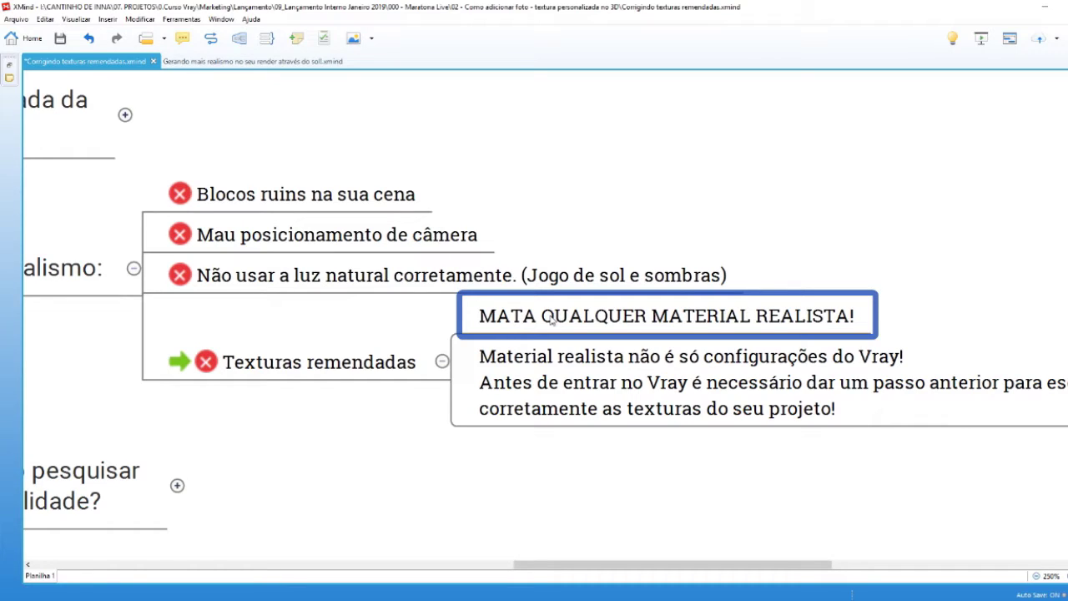
left_click(415, 591)
mouse_move(291, 393)
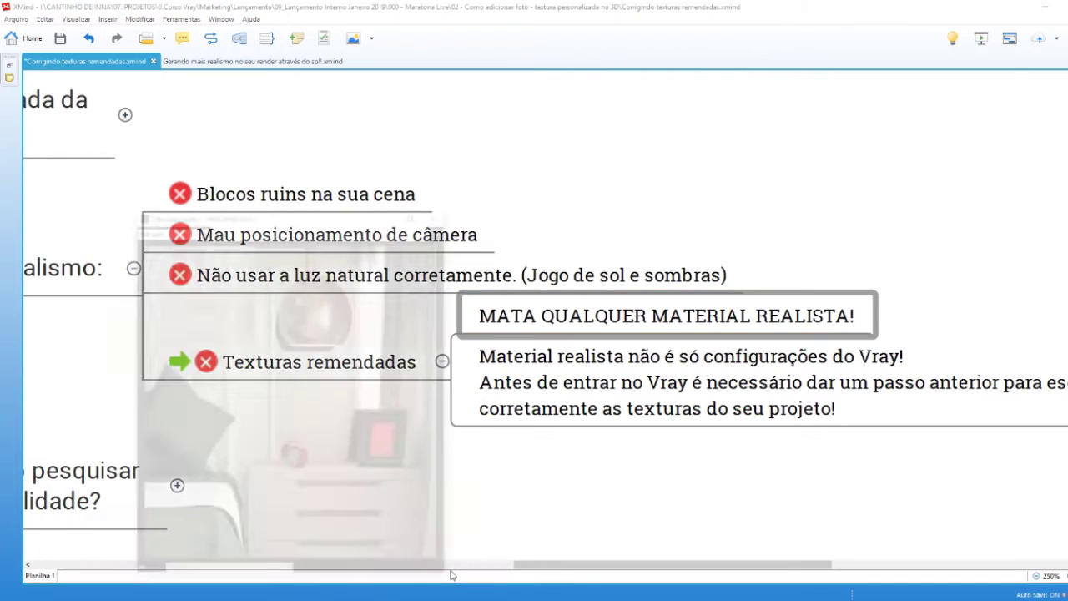
left_click(450, 575)
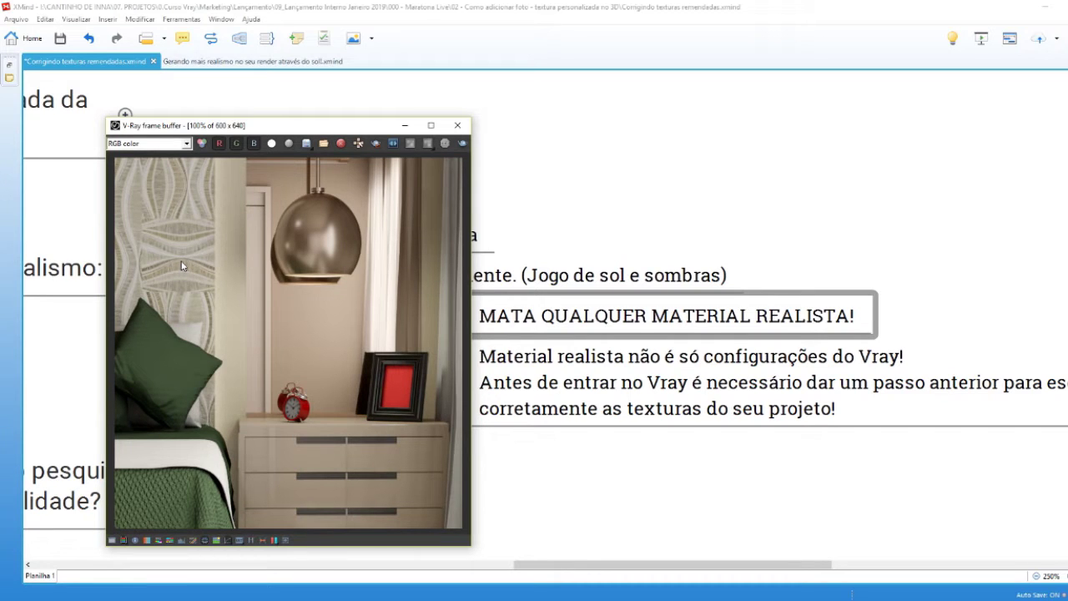
left_click(405, 125)
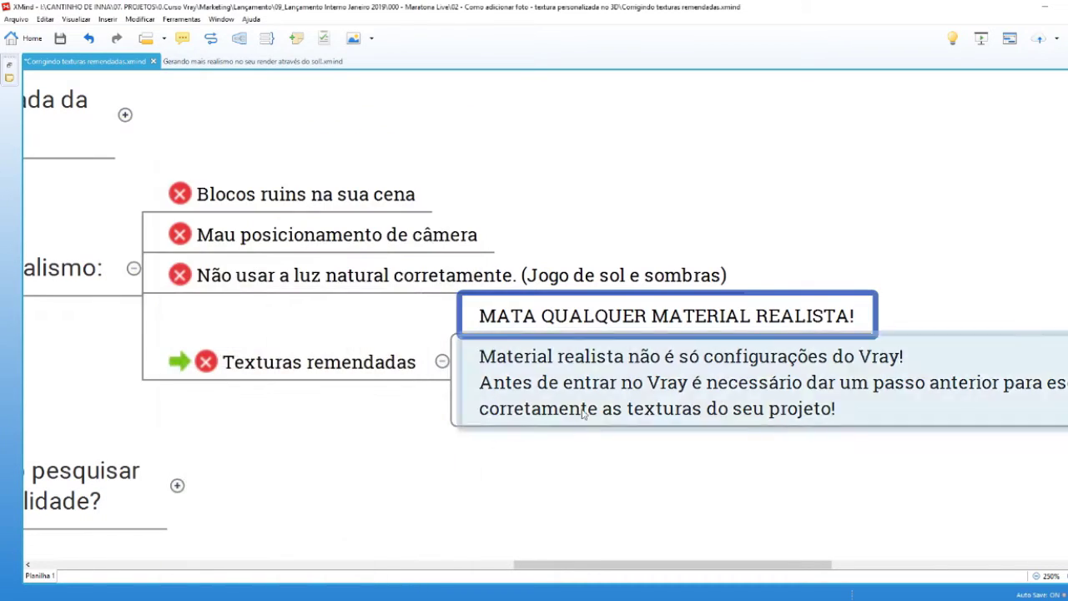
left_click_drag(560, 557, 587, 555)
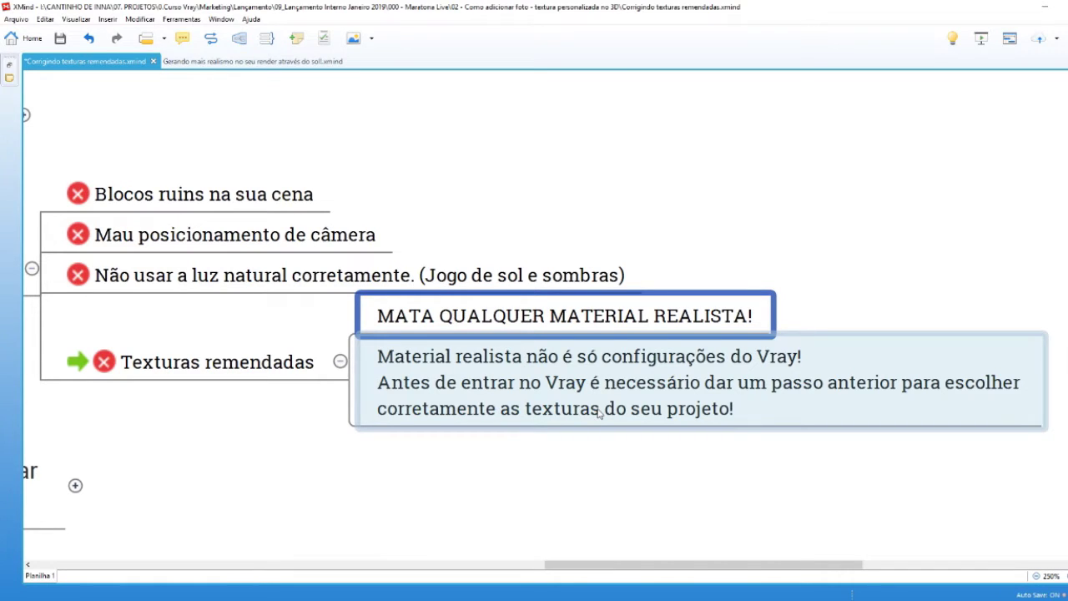
left_click_drag(566, 566, 551, 566)
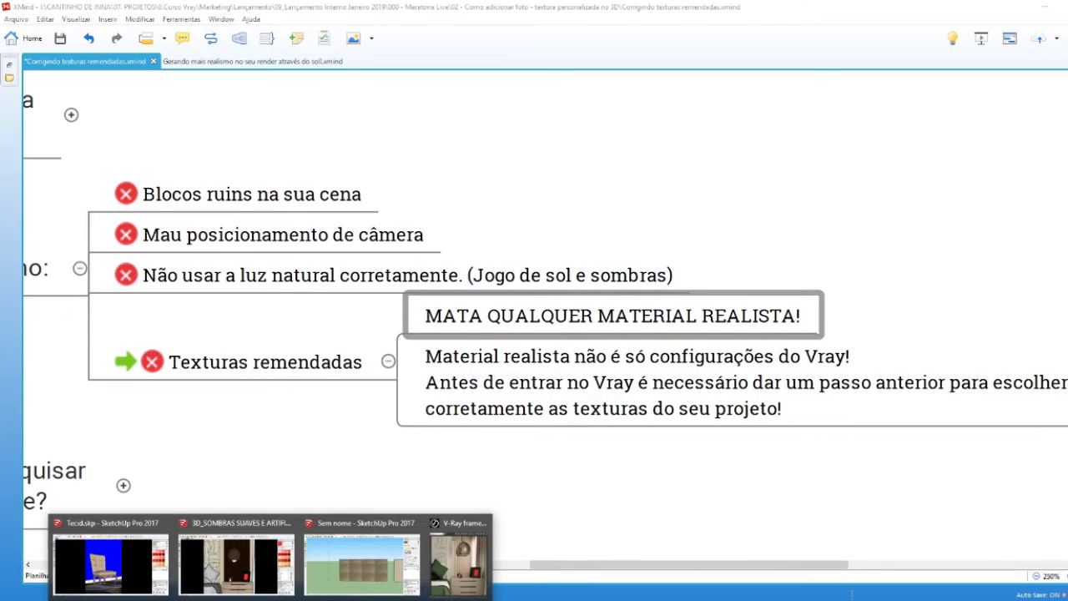
left_click(361, 565)
Step: Orbit and zoom around the two fabric-textured walls to inspect their repeating seams up close
mouse_move(488, 487)
middle_mouse_down()
mouse_move(372, 467)
mouse_move(389, 438)
middle_mouse_up()
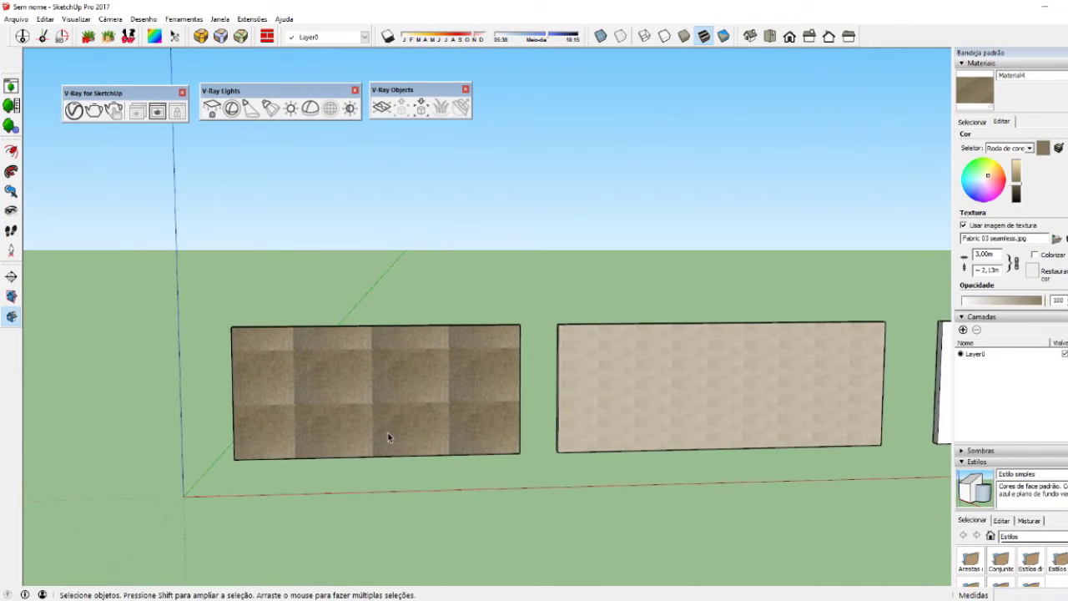
middle_click_drag(653, 451, 578, 452)
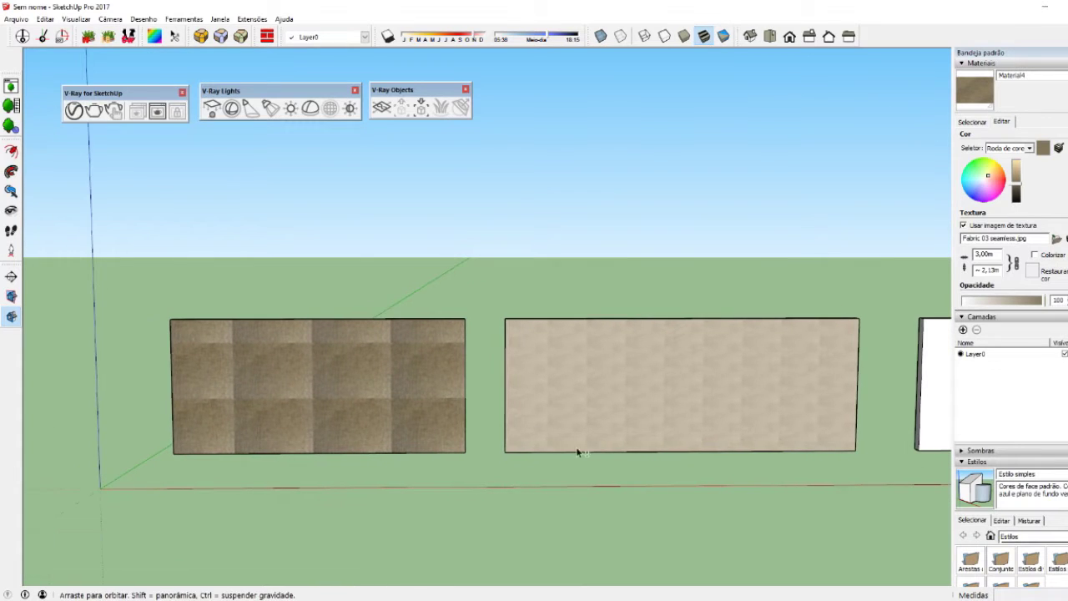
scroll(419, 345, "up", 1)
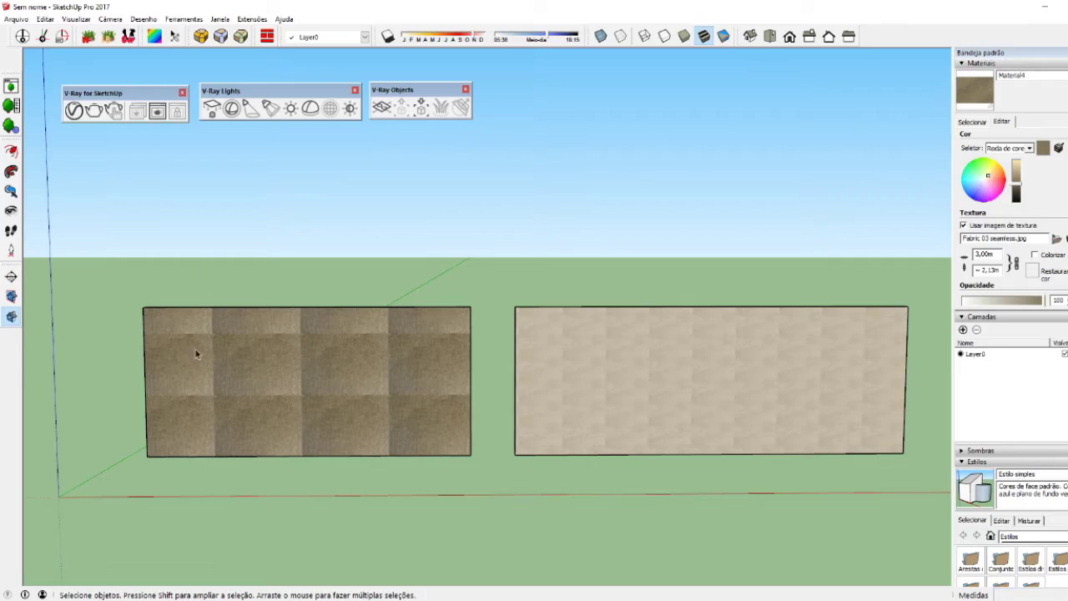
scroll(207, 410, "up", 1)
scroll(207, 410, "up", 2)
scroll(209, 410, "up", 2)
scroll(330, 311, "up", 1)
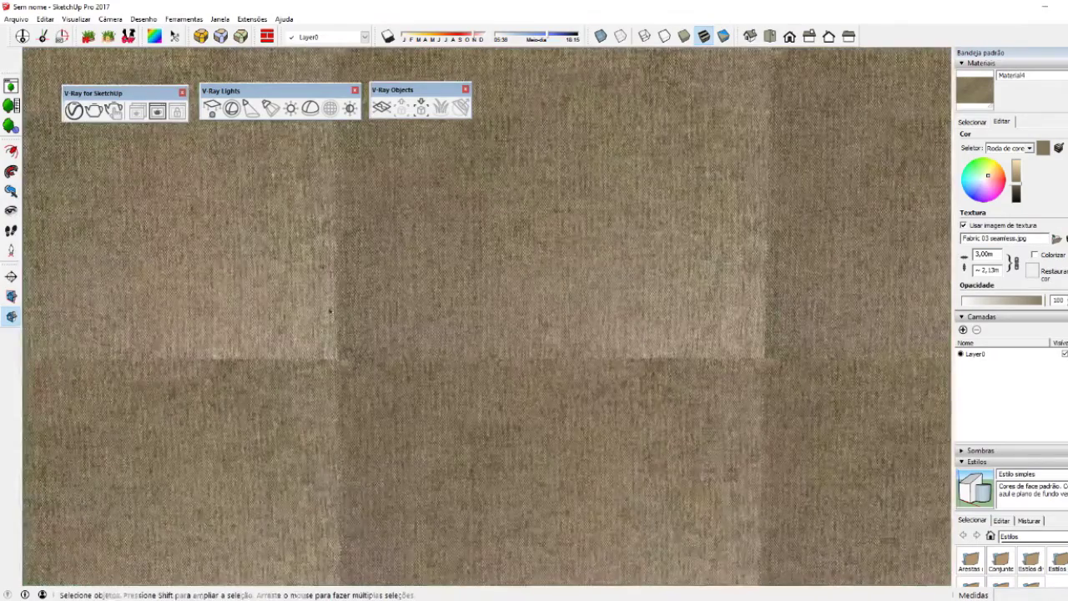
scroll(334, 435, "down", 3)
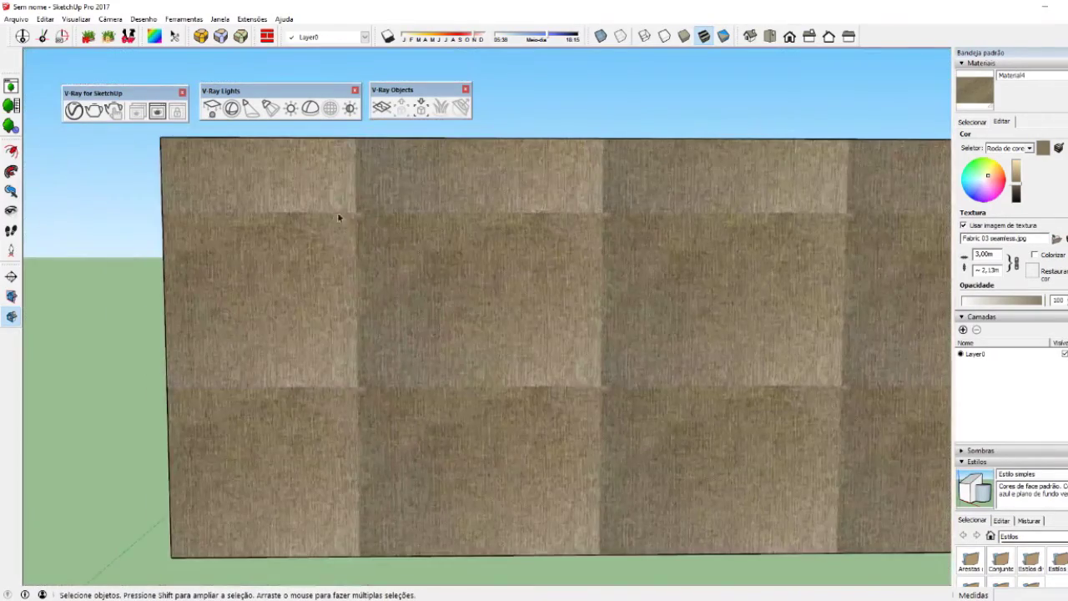
mouse_move(338, 217)
middle_mouse_down()
mouse_move(462, 306)
mouse_move(577, 210)
middle_mouse_up()
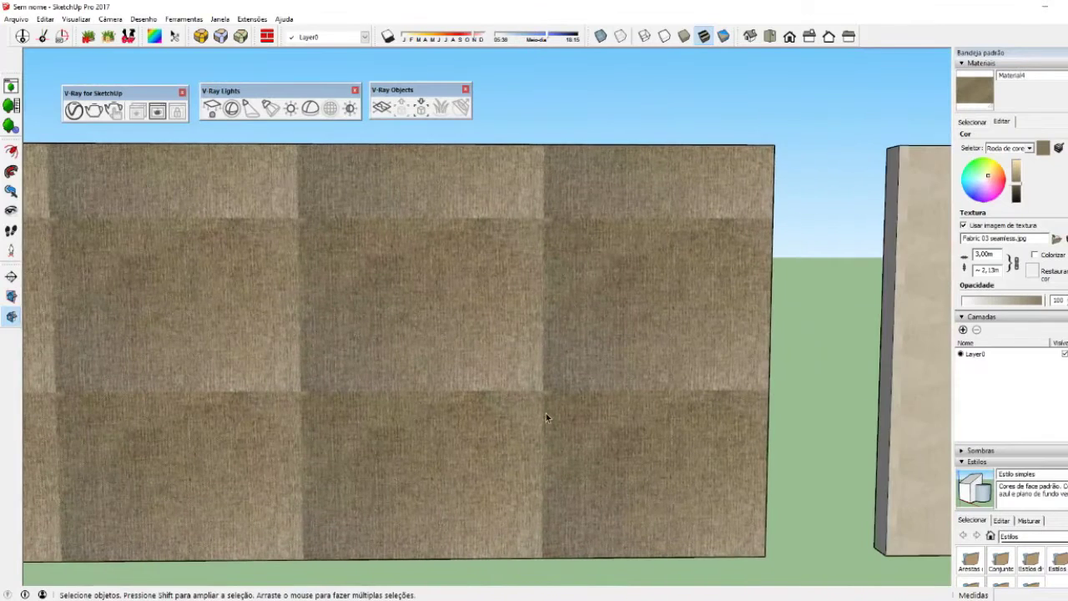
mouse_move(546, 417)
middle_mouse_down()
mouse_move(134, 400)
mouse_move(615, 386)
mouse_move(378, 386)
mouse_move(169, 338)
middle_mouse_up()
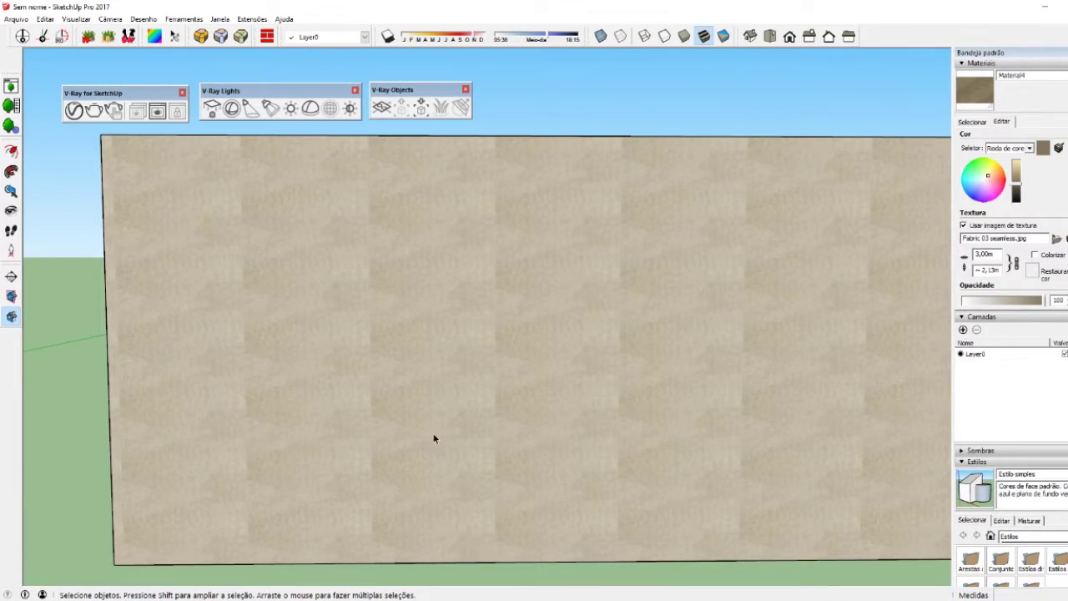
scroll(432, 436, "down", 3)
scroll(432, 436, "down", 2)
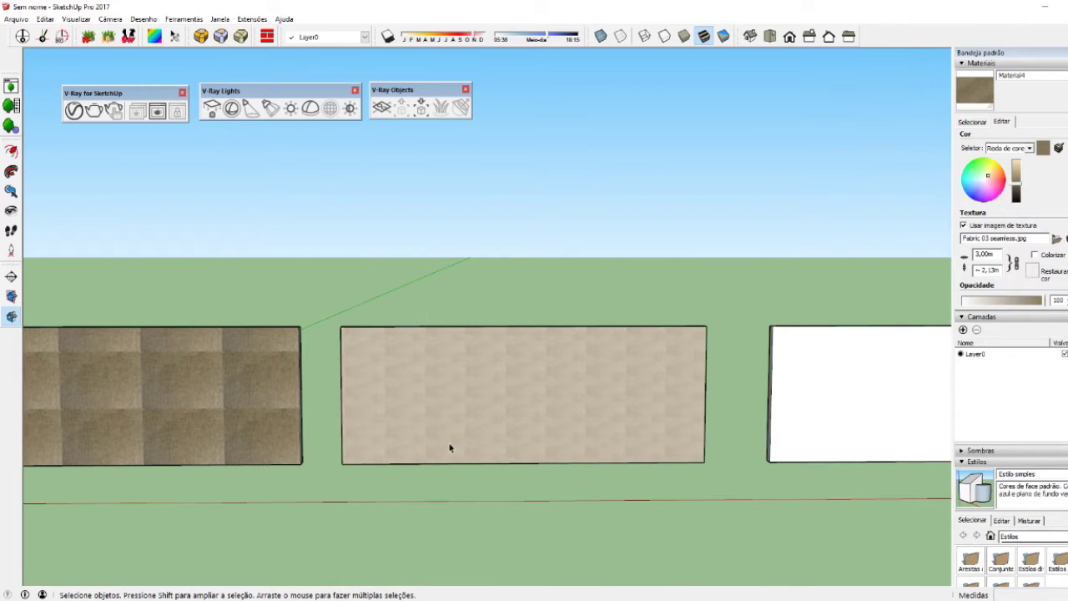
mouse_move(434, 436)
middle_mouse_down()
mouse_move(217, 422)
mouse_move(332, 406)
mouse_move(74, 289)
middle_mouse_up()
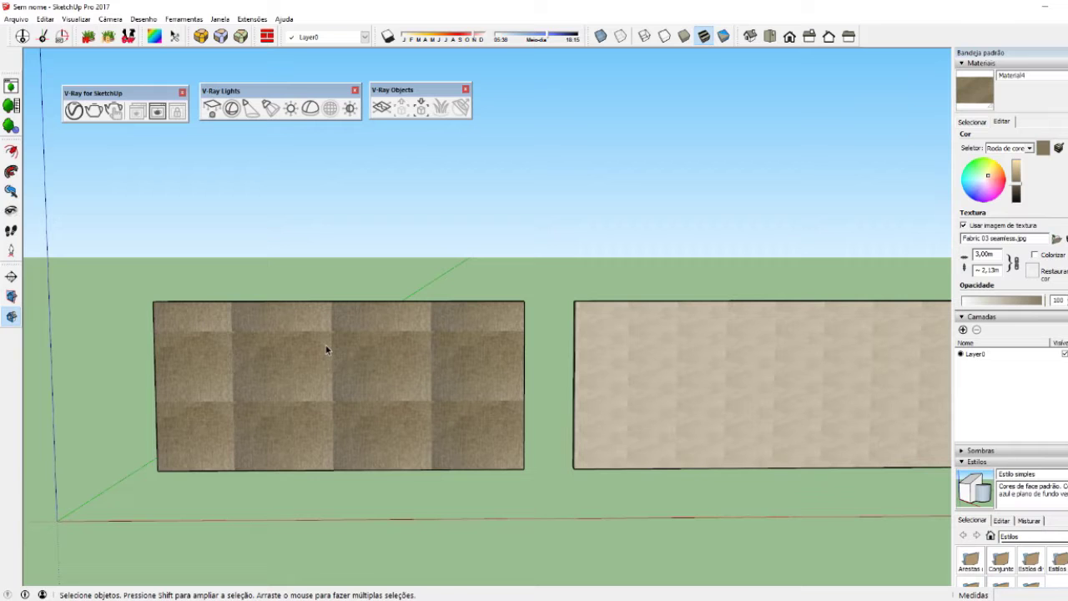
scroll(240, 498, "up", 2)
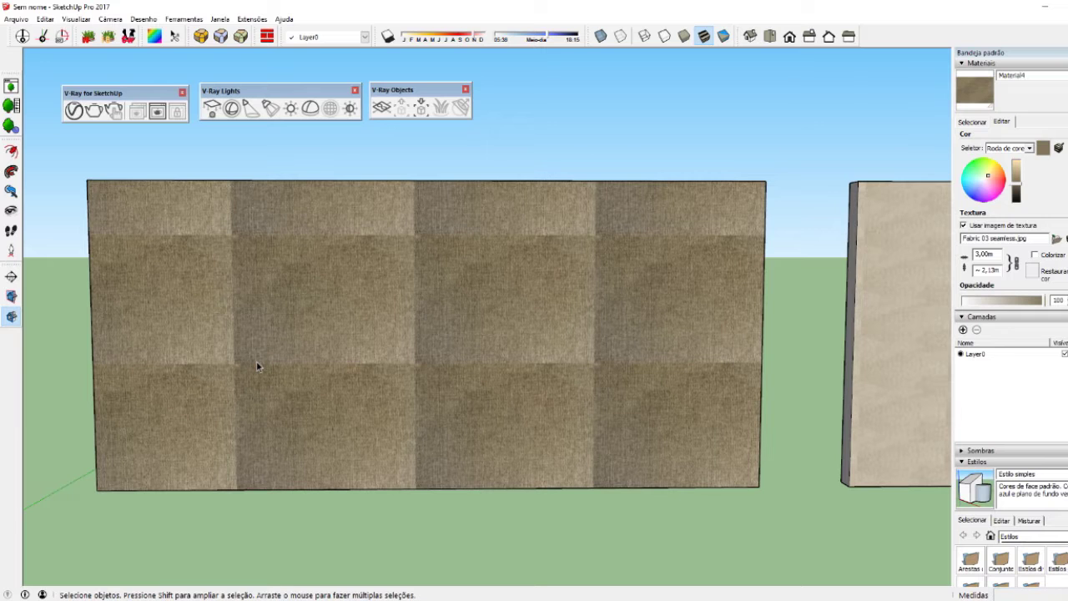
scroll(265, 367, "down", 2)
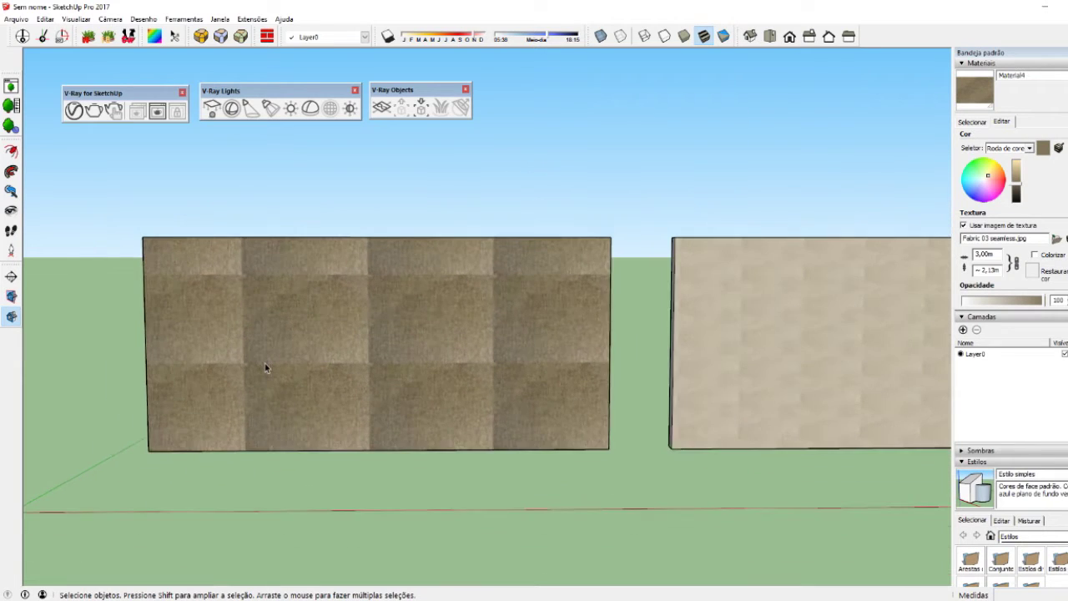
scroll(265, 367, "down", 1)
scroll(267, 364, "down", 1)
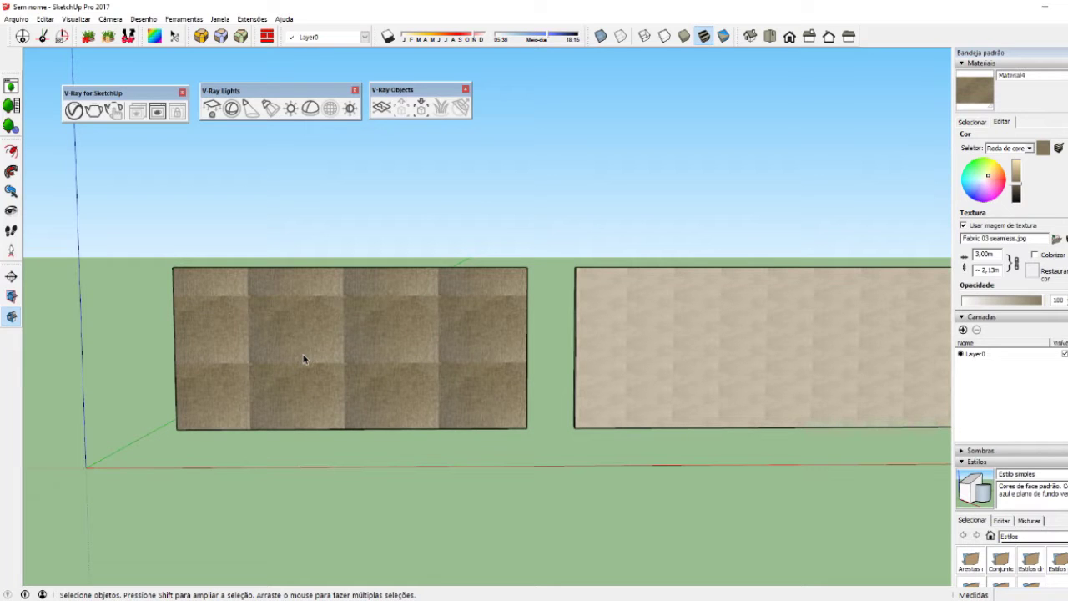
scroll(353, 377, "down", 1)
scroll(353, 380, "up", 2)
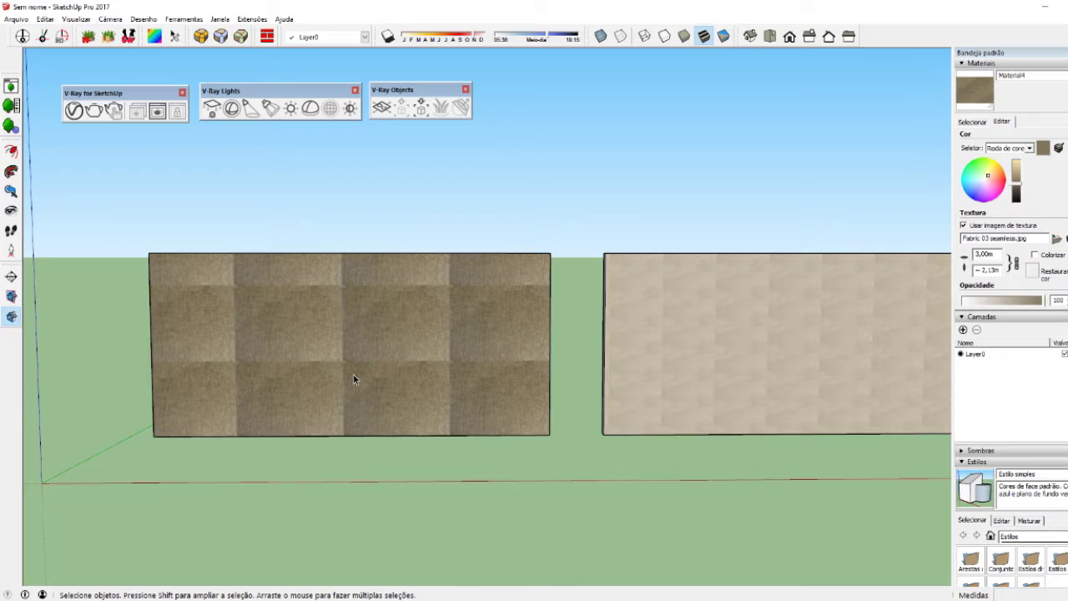
scroll(354, 374, "up", 3)
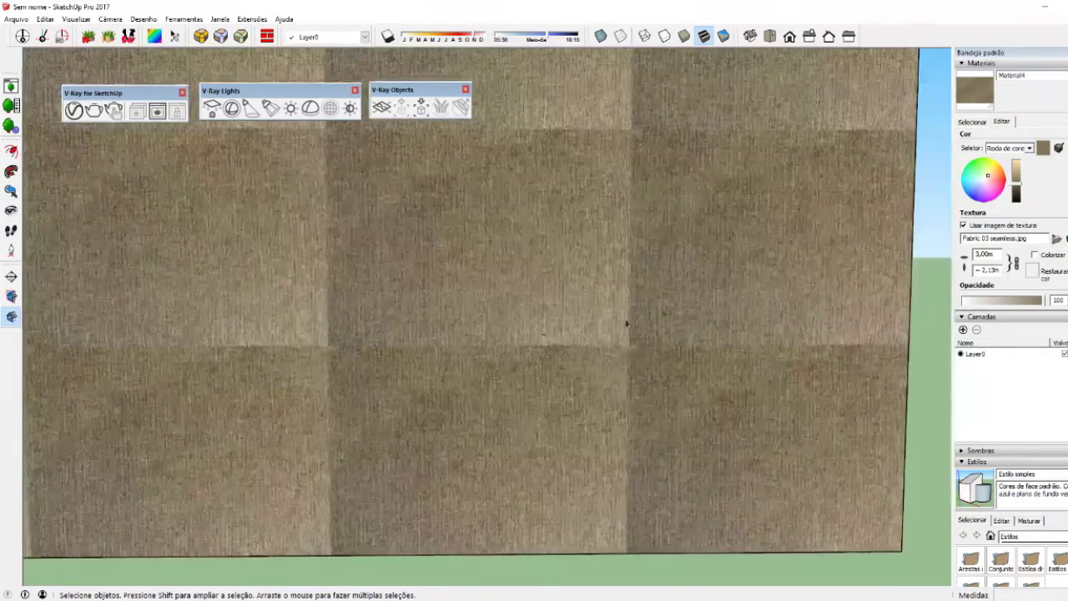
scroll(385, 322, "down", 1)
scroll(387, 300, "down", 1)
scroll(387, 294, "down", 1)
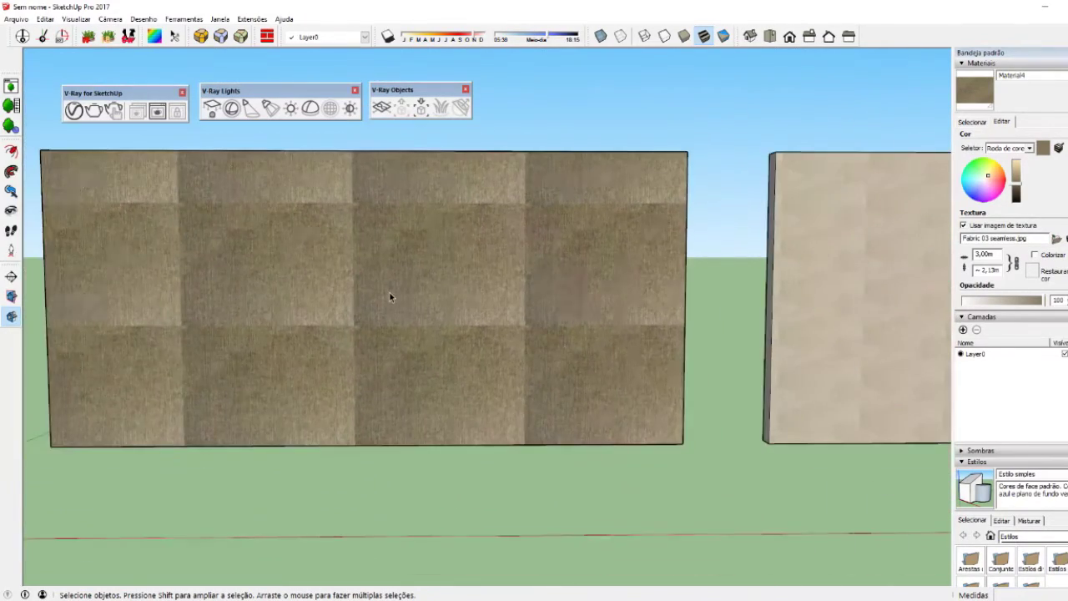
scroll(388, 294, "up", 2)
scroll(359, 289, "down", 1)
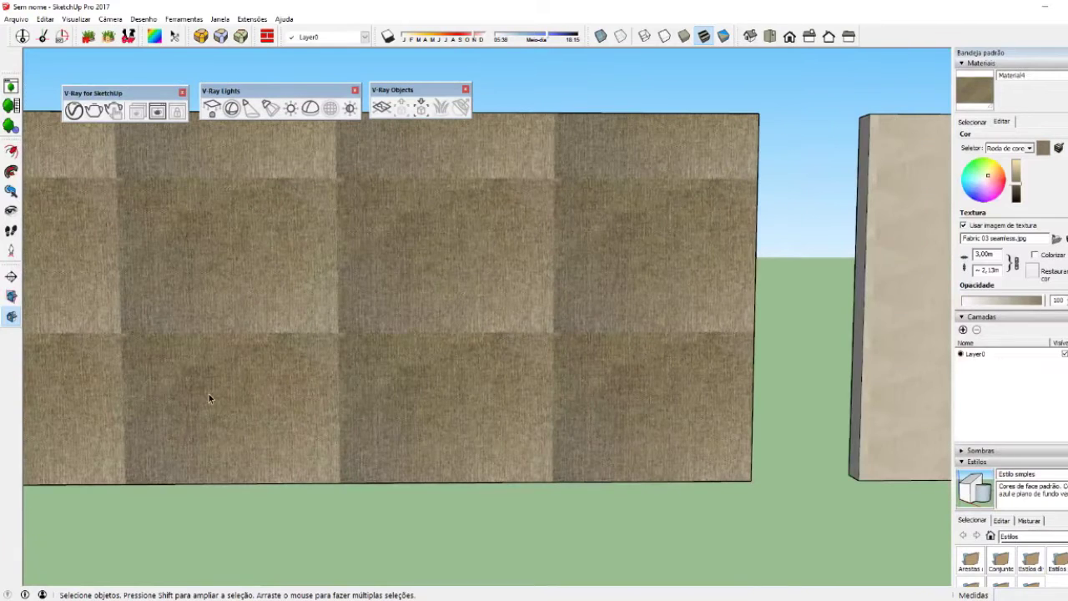
scroll(209, 394, "down", 1)
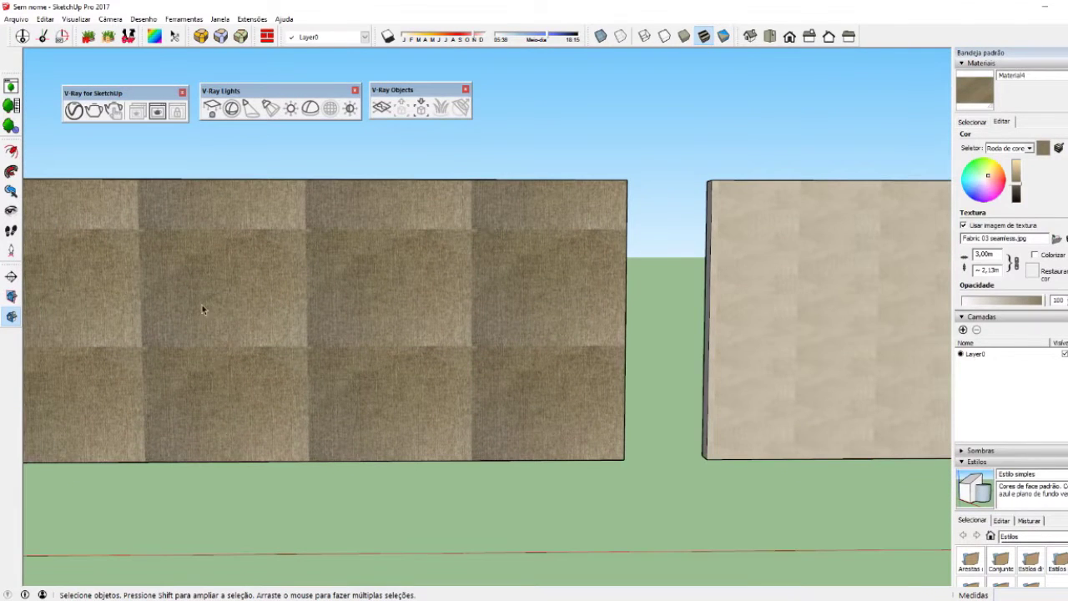
scroll(202, 309, "down", 1)
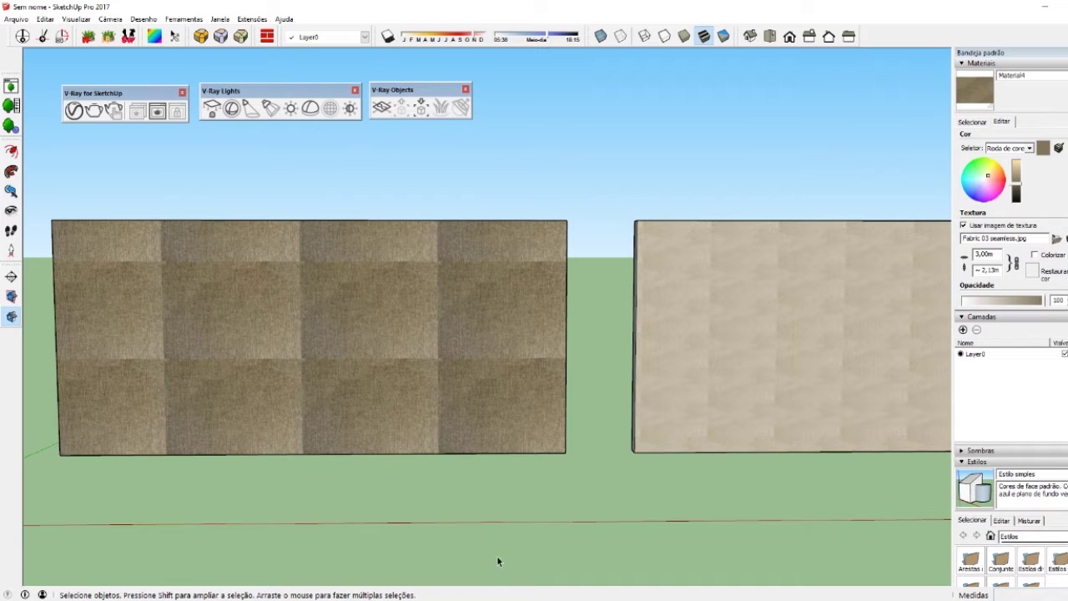
scroll(608, 516, "down", 1)
scroll(567, 535, "up", 1)
scroll(514, 526, "down", 1)
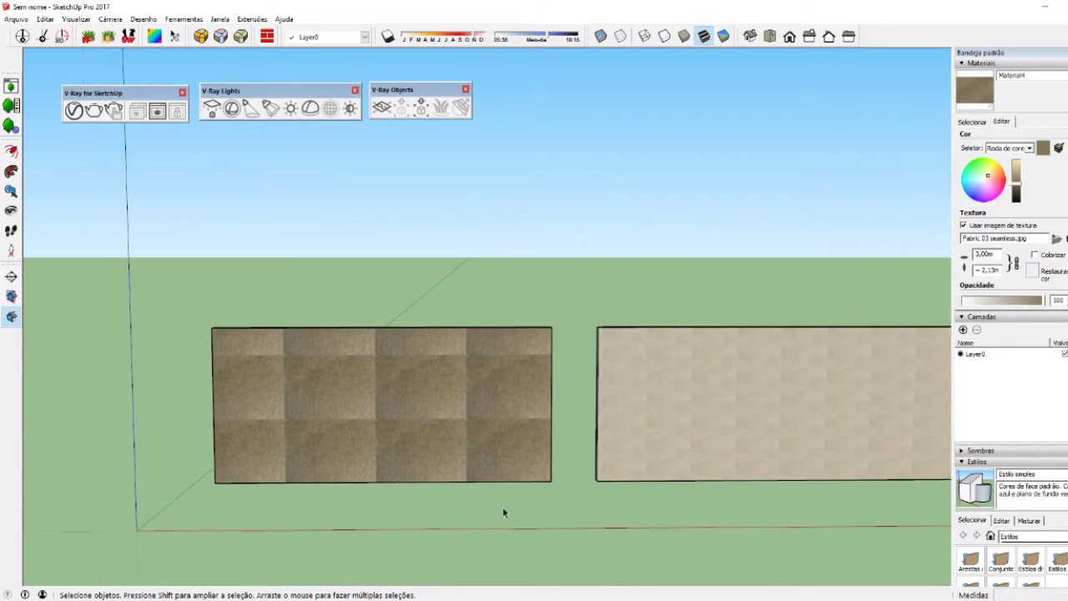
mouse_move(502, 507)
middle_mouse_down()
mouse_move(518, 451)
mouse_move(318, 347)
middle_mouse_up()
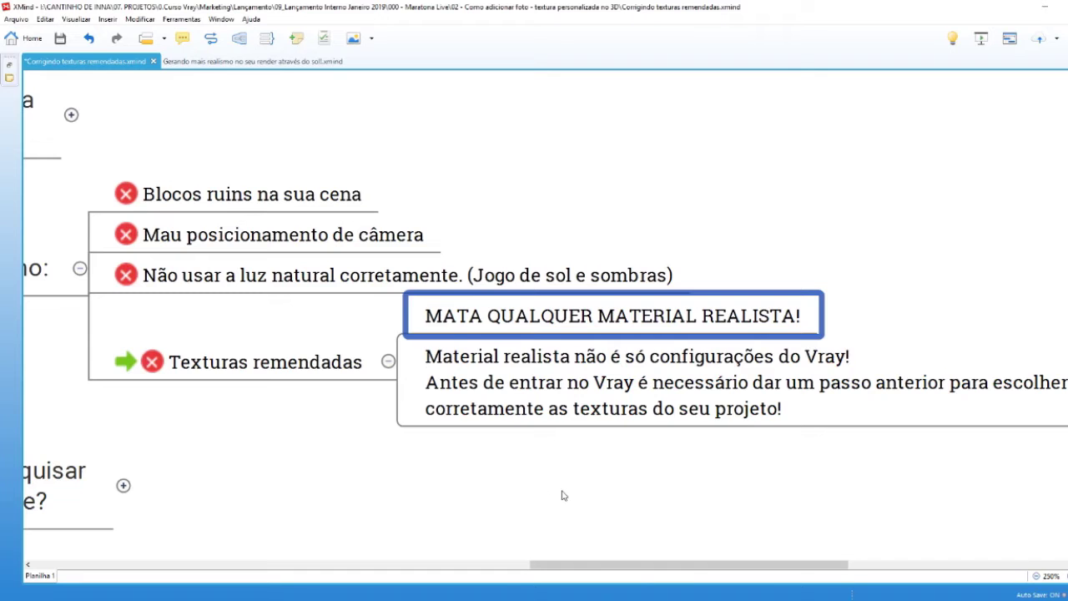
scroll(562, 493, "down", 1)
mouse_move(559, 567)
left_mouse_down()
mouse_move(534, 568)
mouse_move(451, 484)
left_mouse_up()
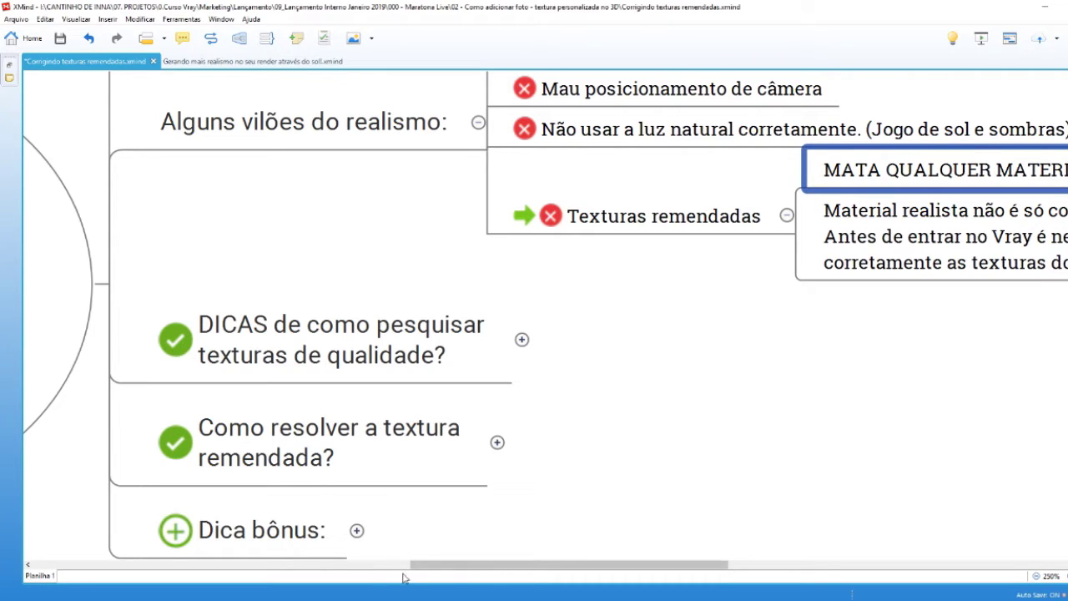
Step: Bring SketchUp forward, then switch to the textures.com Latest Textures page in Chrome
left_click(353, 584)
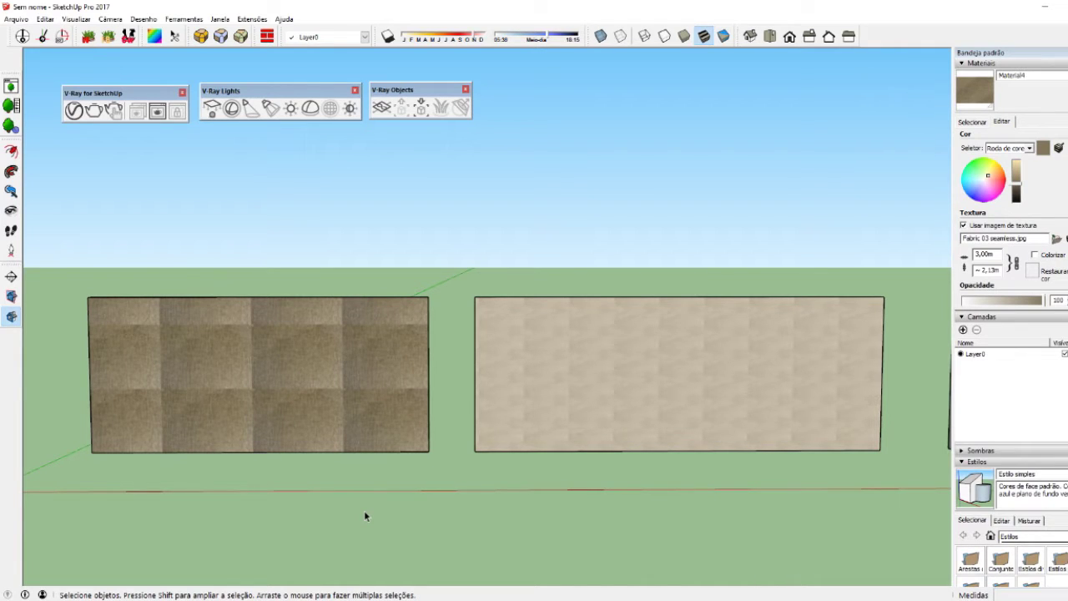
left_click(299, 600)
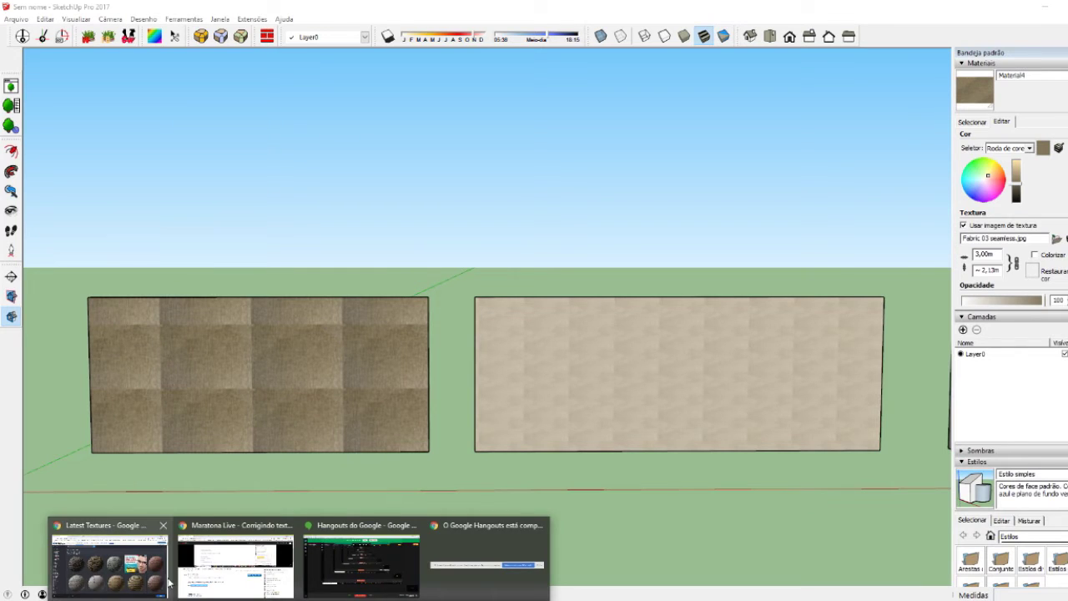
left_click(108, 559)
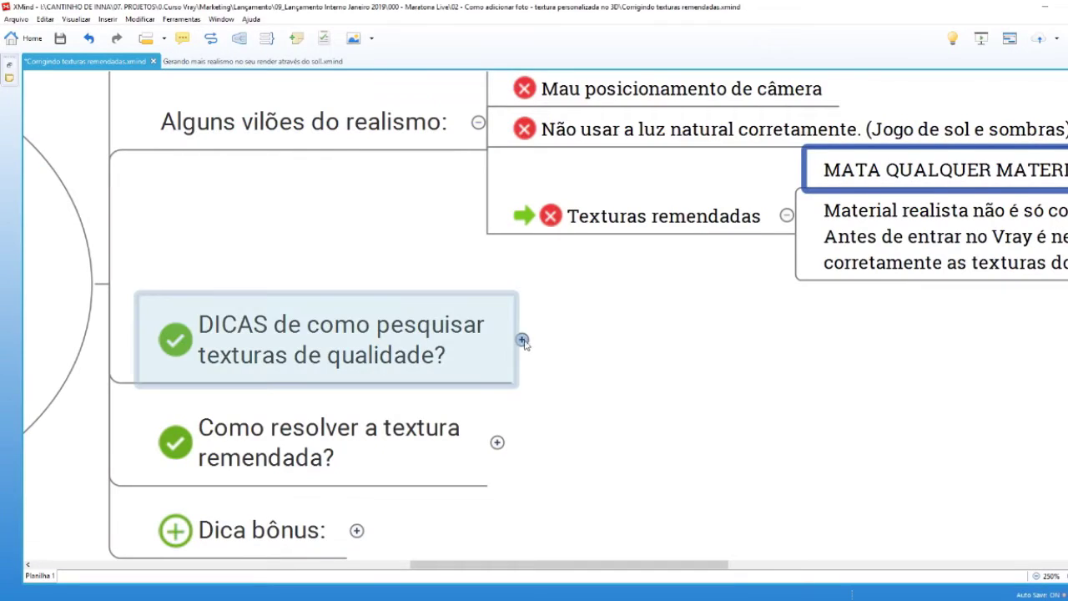
Step: Expand the tips on searching quality textures and select the Sites subtopic listing texture websites
left_click(523, 339)
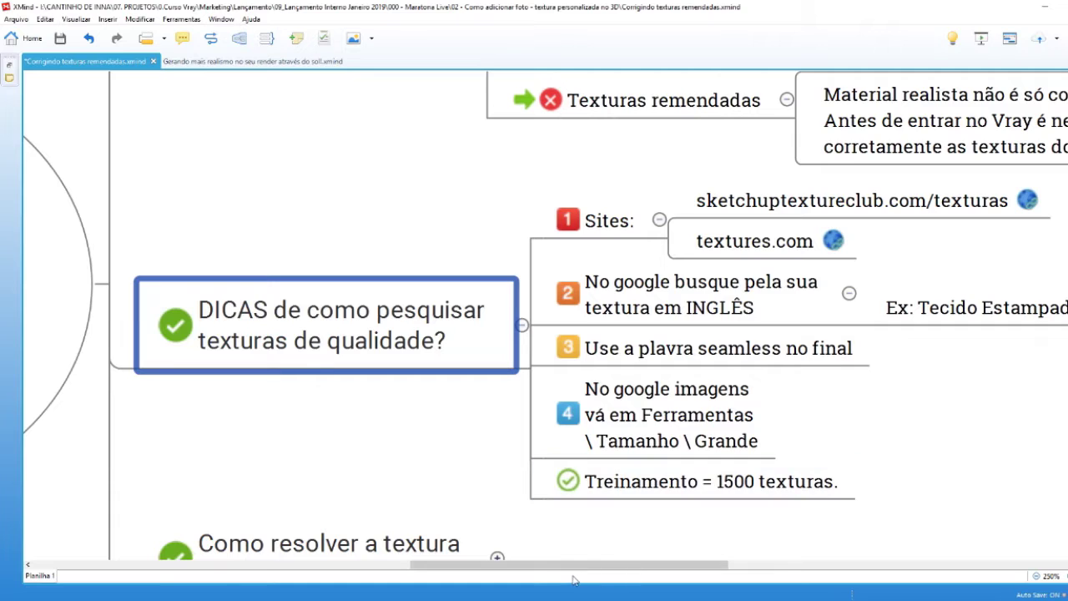
left_click_drag(575, 566, 644, 566)
left_click(392, 230)
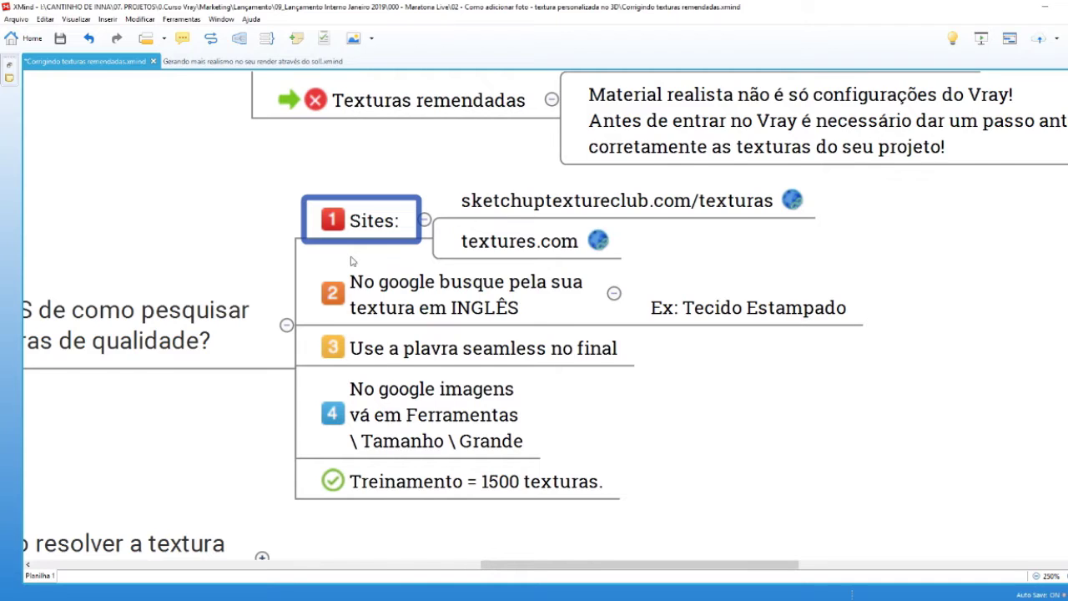
scroll(352, 261, "up", 2)
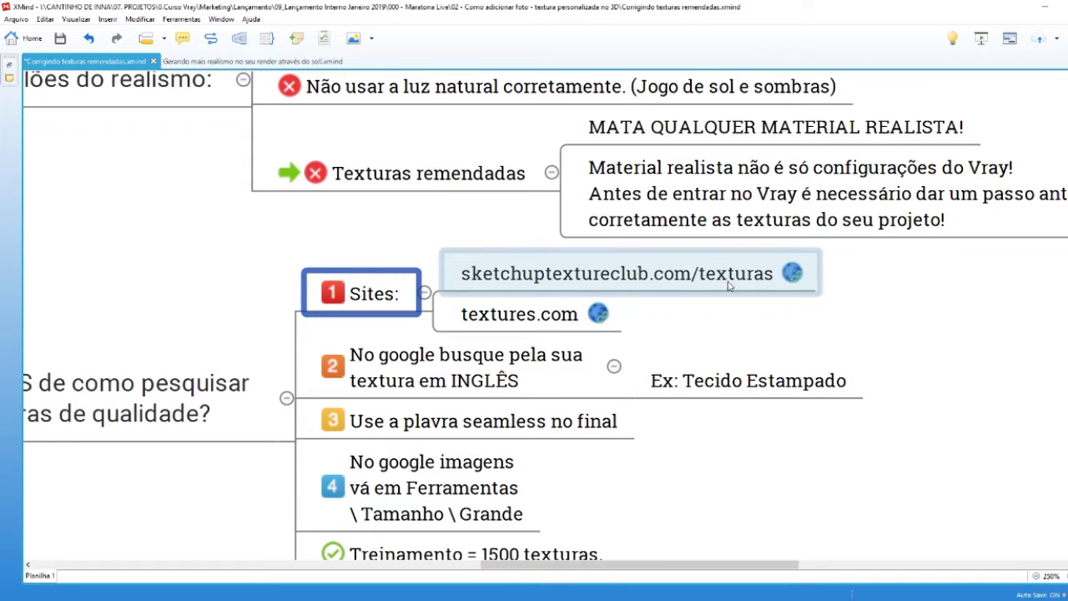
left_click(306, 594)
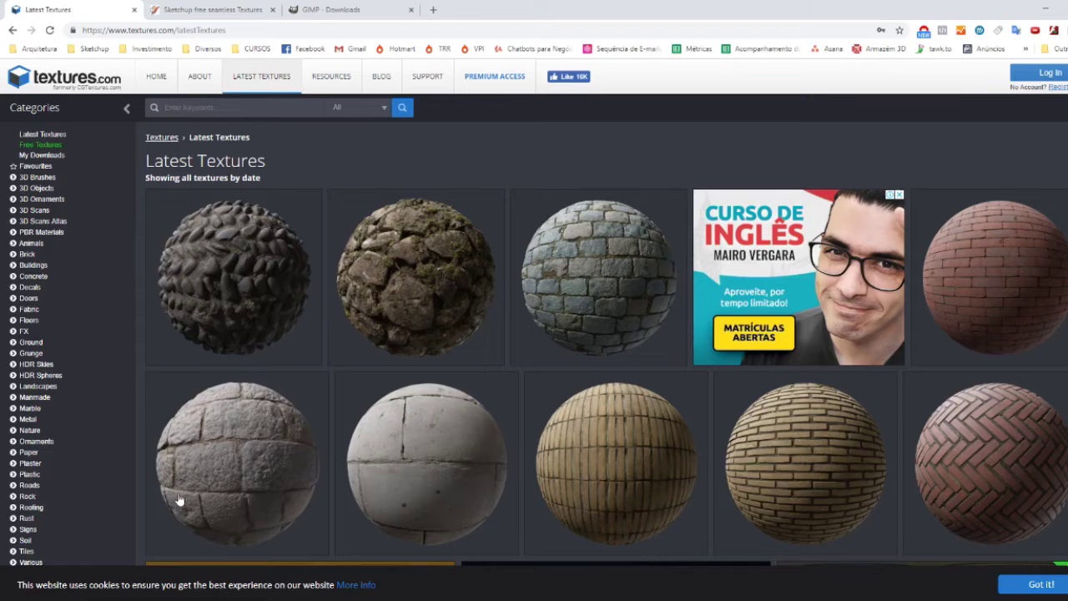
Step: Bring the textures.com Latest Textures page forward and scroll through its categories
left_click(109, 561)
scroll(424, 357, "down", 2)
scroll(288, 354, "up", 2)
Step: Open the Concrete texture category on textures.com
left_click(33, 276)
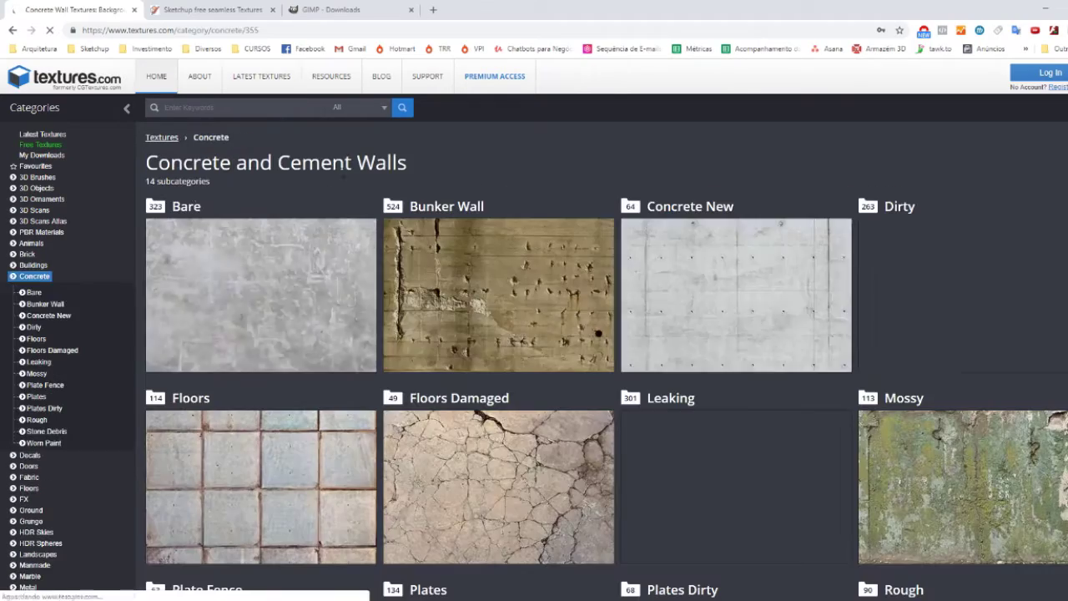
scroll(764, 469, "down", 2)
scroll(764, 469, "down", 2)
scroll(333, 454, "down", 2)
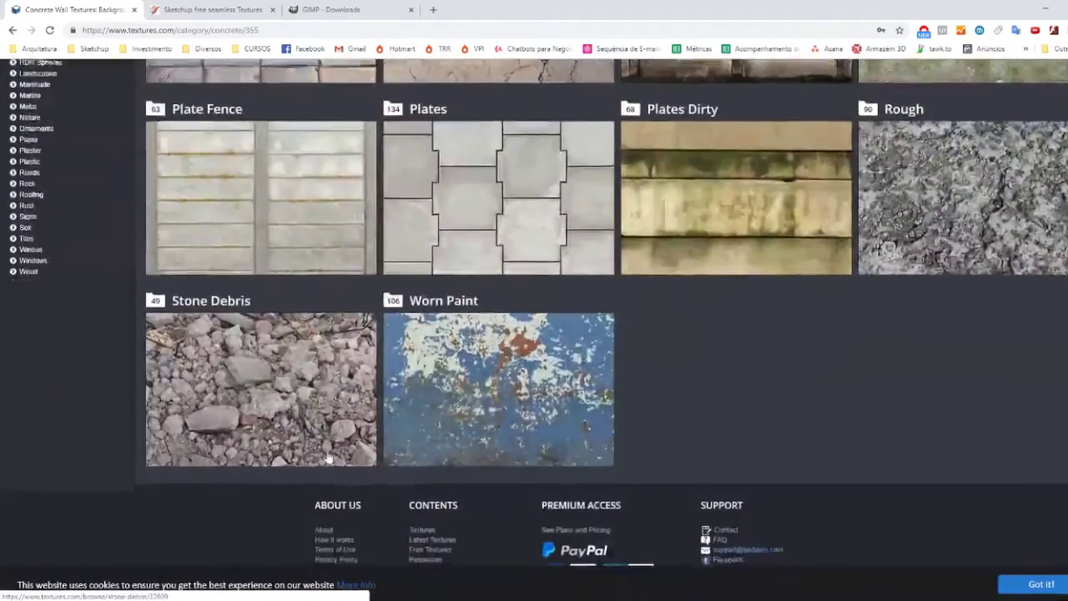
scroll(317, 449, "up", 4)
scroll(209, 253, "up", 2)
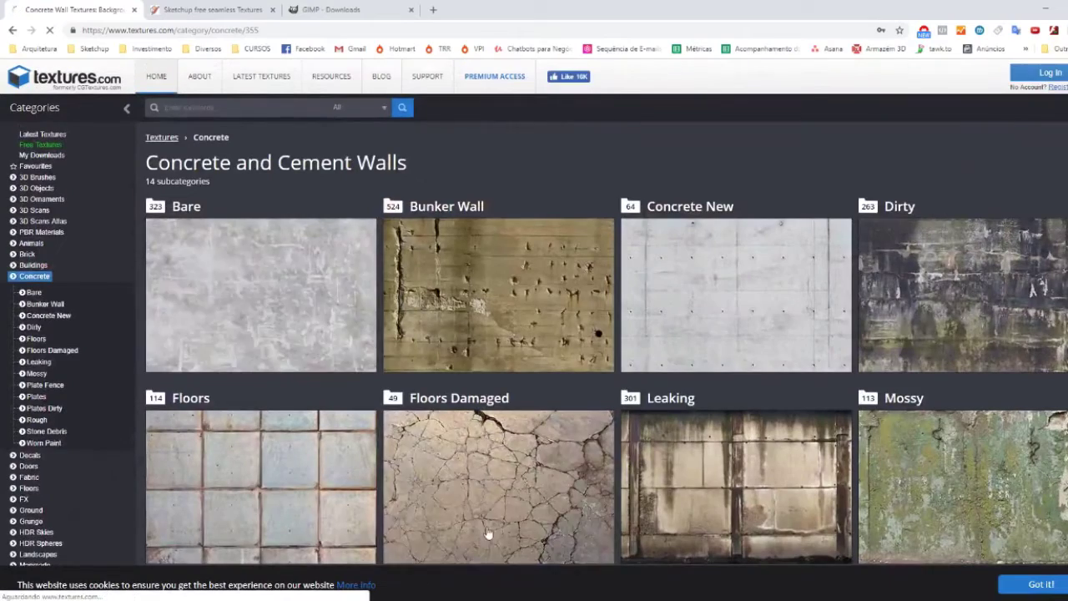
Step: Browse the Bare concrete textures, circle the registration link, and switch to the SketchUp Texture Club tab
left_click(275, 317)
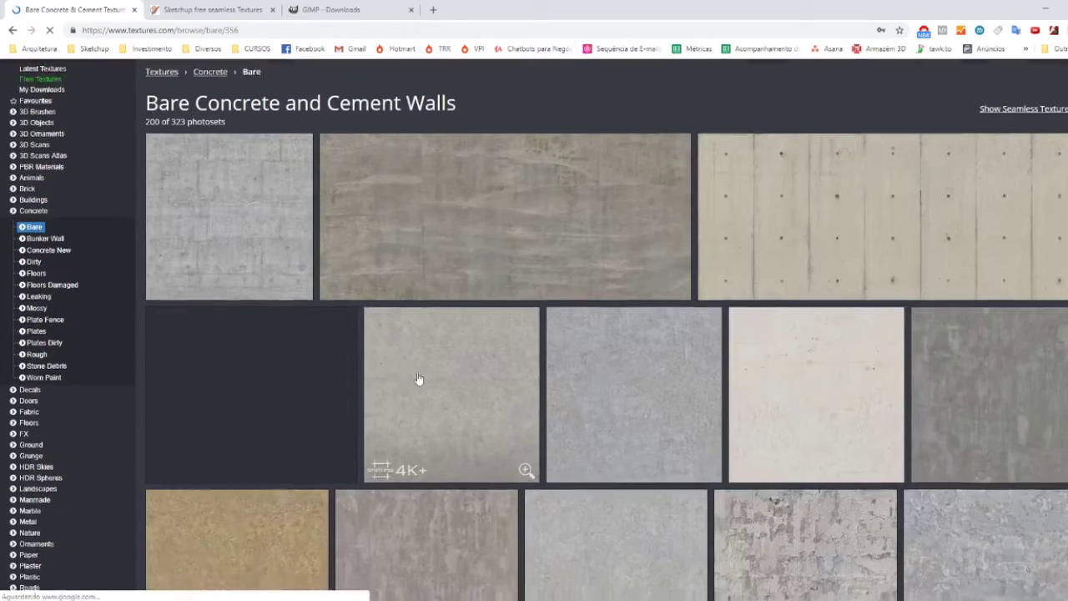
scroll(489, 365, "down", 1)
scroll(473, 366, "down", 2)
scroll(473, 365, "down", 2)
scroll(453, 389, "down", 3)
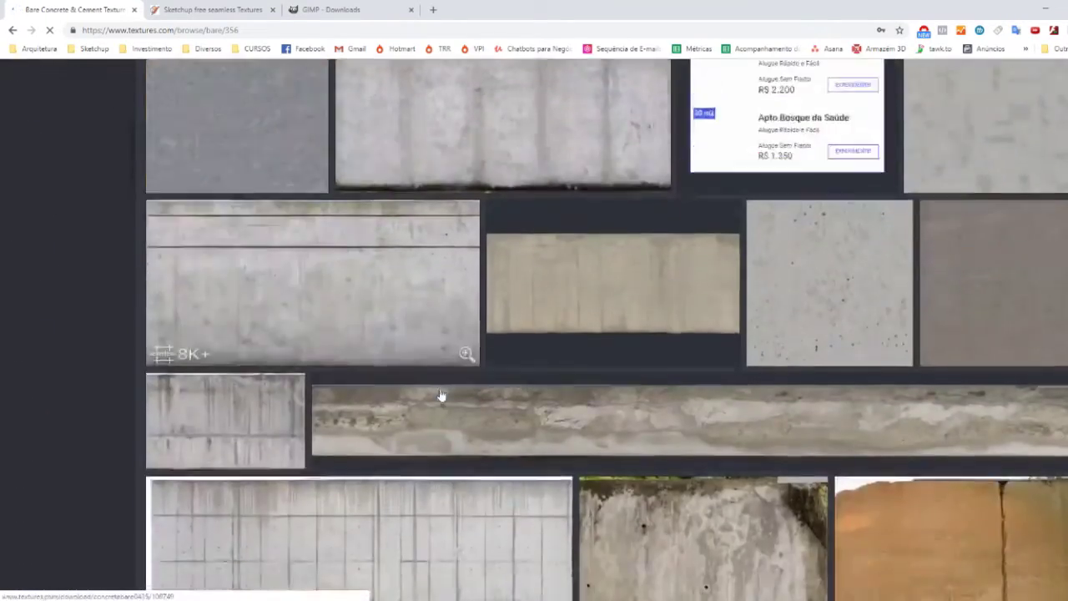
scroll(443, 396, "down", 3)
scroll(436, 396, "down", 2)
scroll(437, 396, "down", 2)
scroll(436, 400, "down", 2)
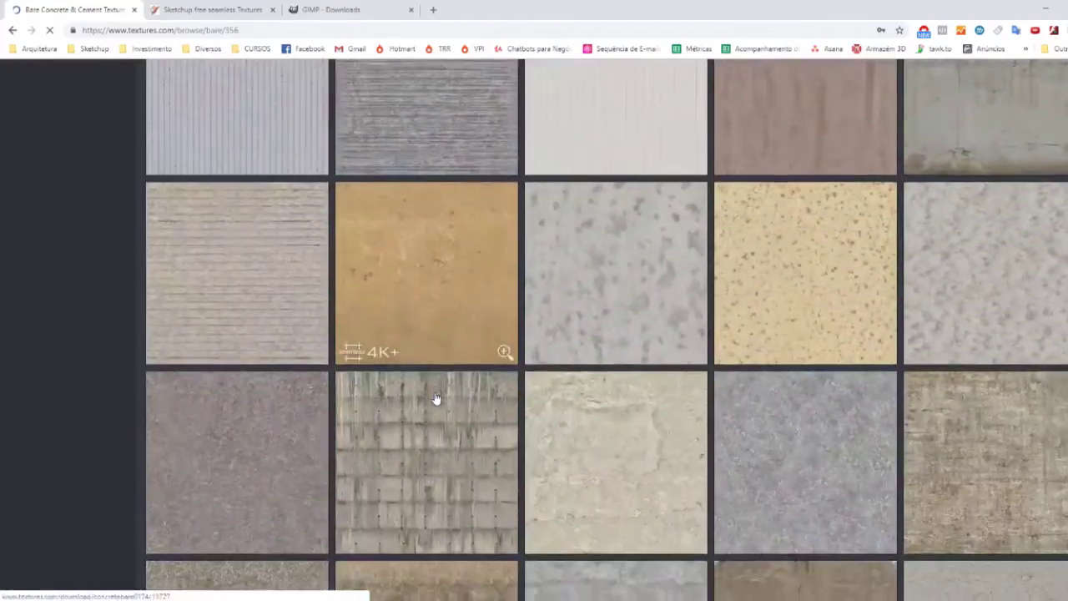
scroll(445, 401, "down", 1)
scroll(446, 401, "down", 1)
scroll(680, 387, "down", 1)
scroll(598, 398, "down", 1)
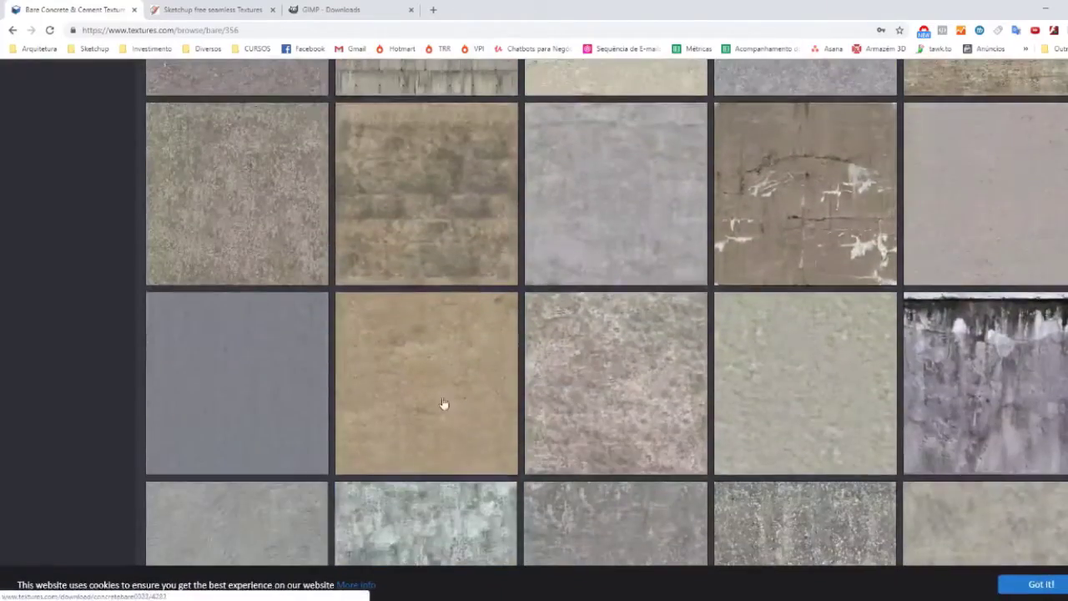
scroll(336, 410, "down", 1)
scroll(344, 414, "down", 1)
scroll(346, 417, "down", 1)
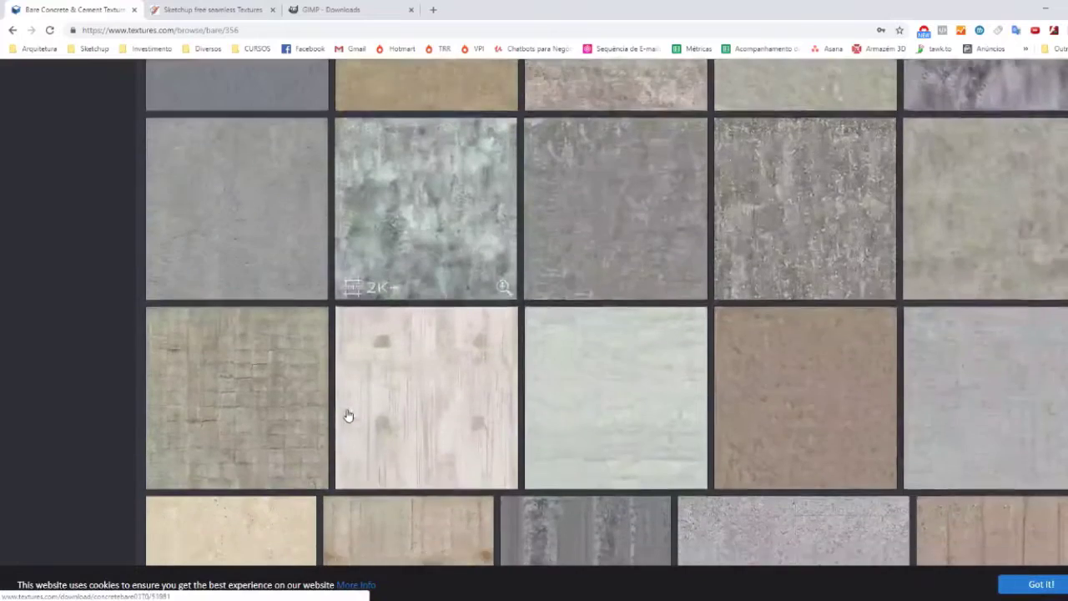
scroll(392, 368, "down", 1)
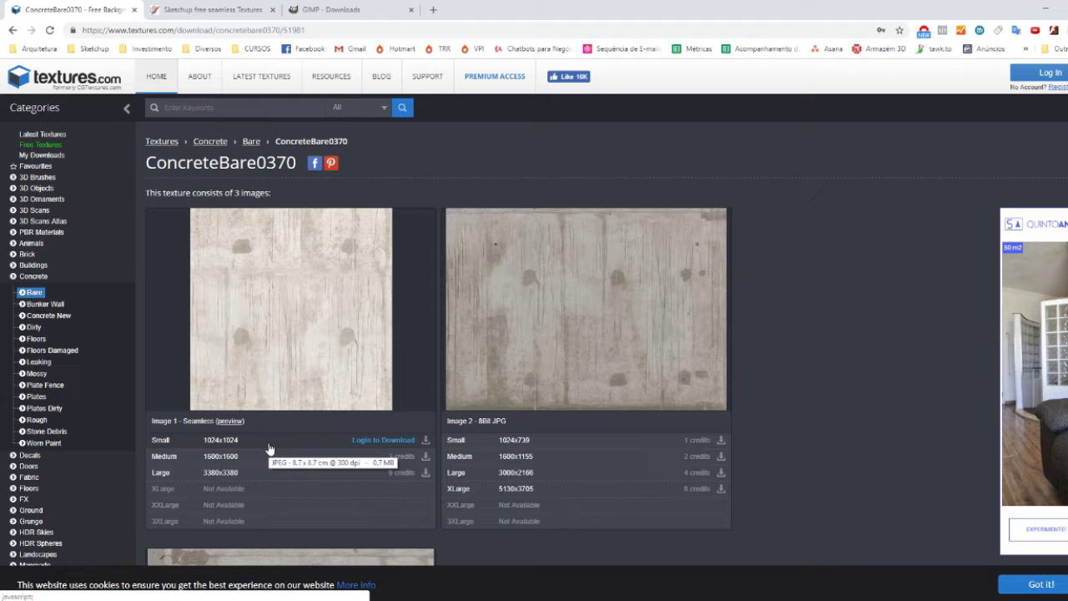
mouse_move(586, 309)
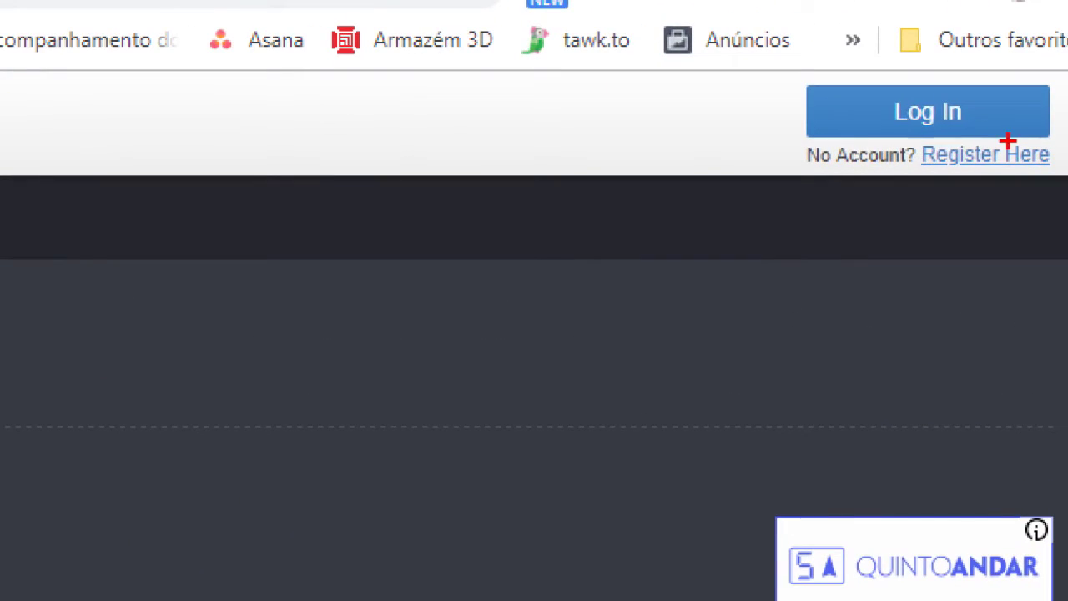
left_click_drag(1008, 142, 951, 149)
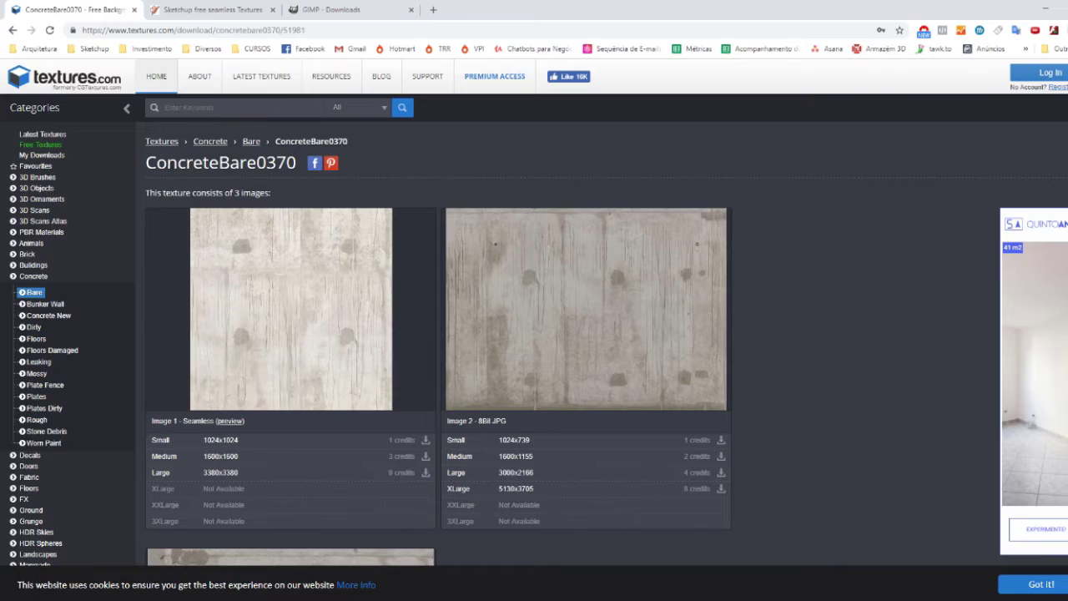
left_click(201, 13)
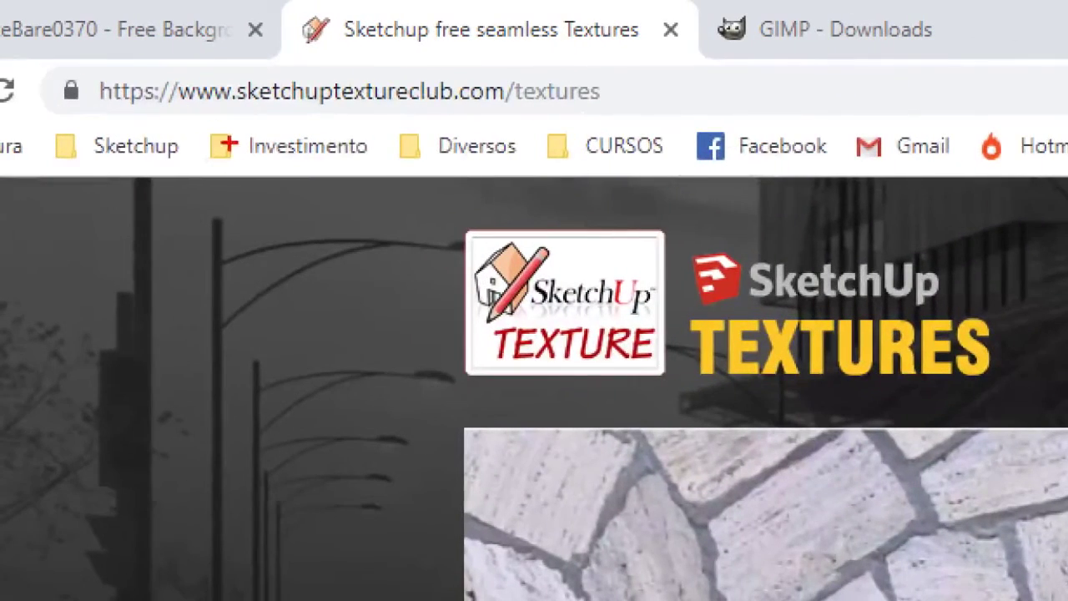
Step: Underline the sketchuptextureclub.com address and scroll through the Textures categories
left_click_drag(66, 107, 654, 108)
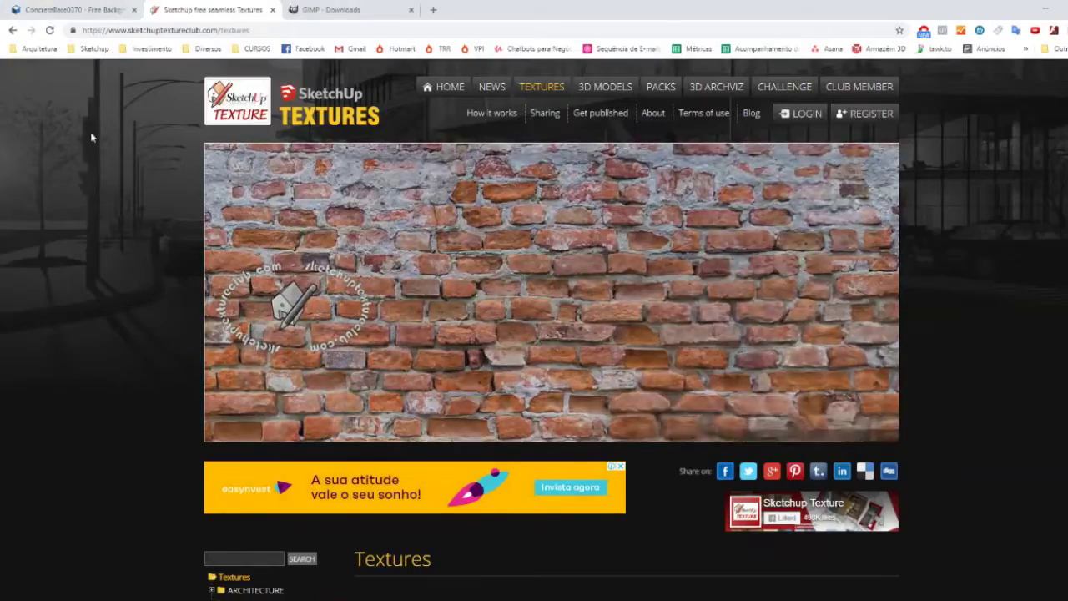
scroll(172, 167, "down", 4)
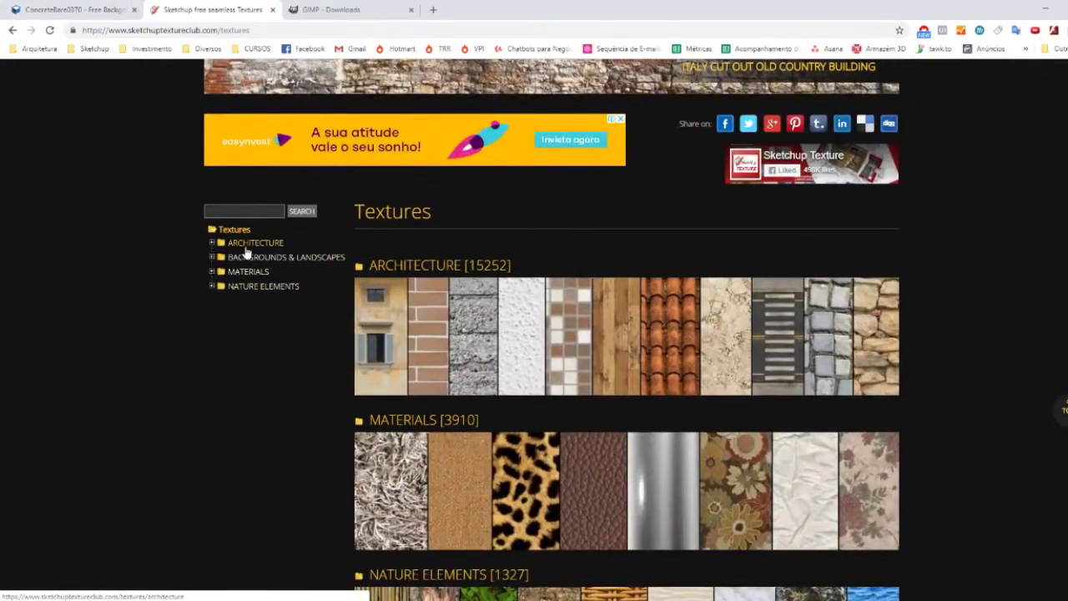
scroll(421, 409, "down", 1)
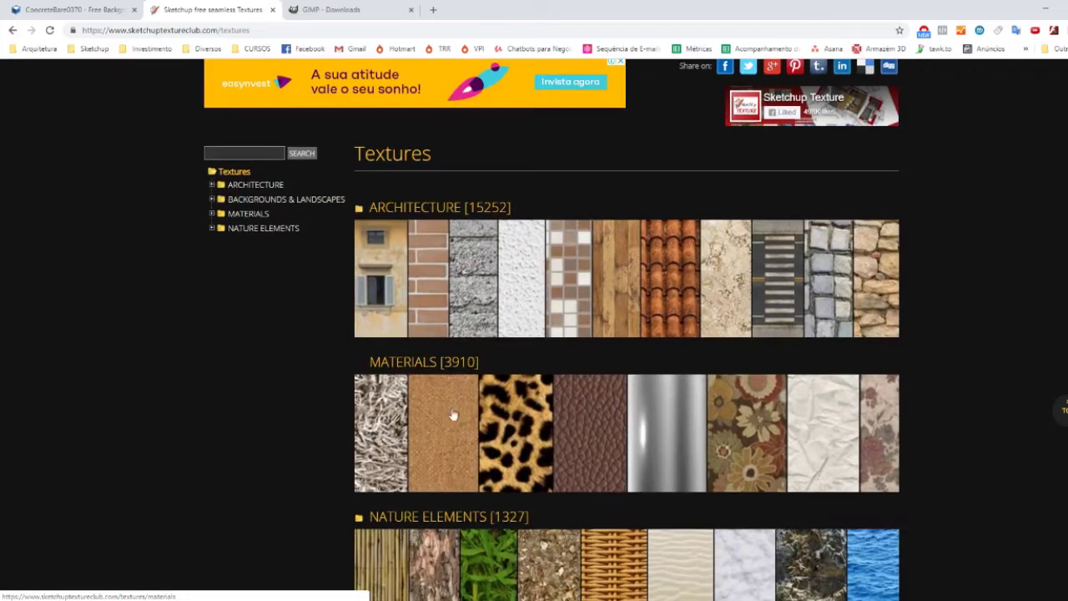
scroll(425, 211, "down", 3)
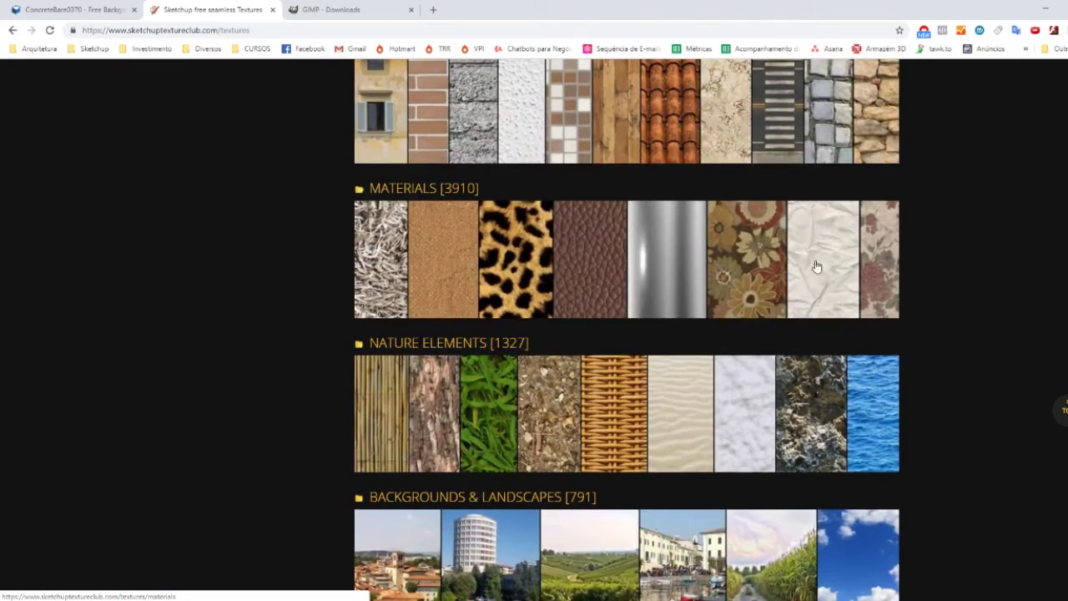
scroll(412, 364, "down", 1)
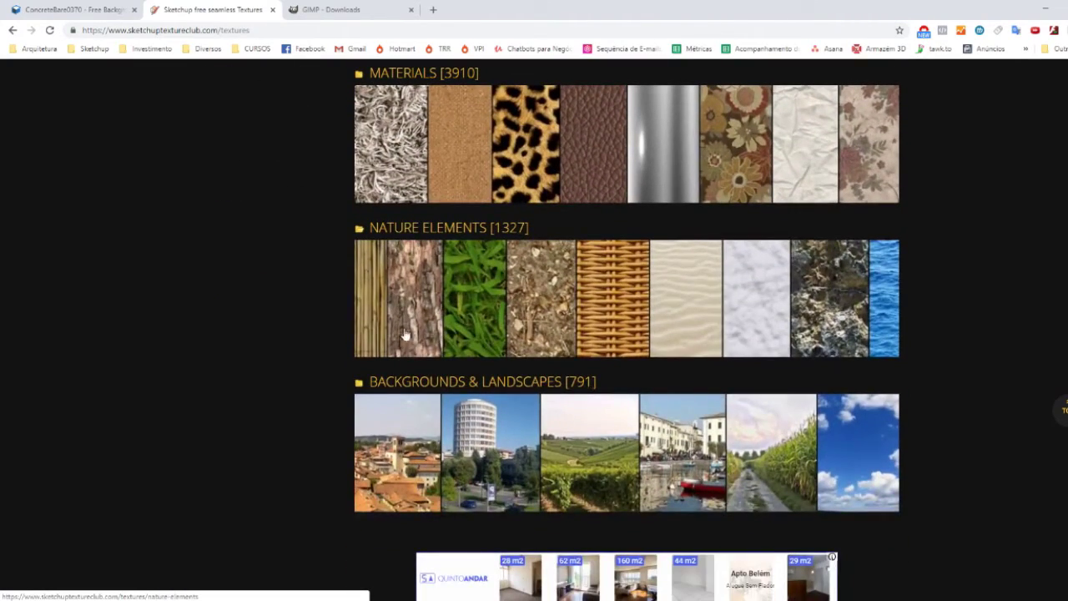
scroll(468, 443, "up", 1)
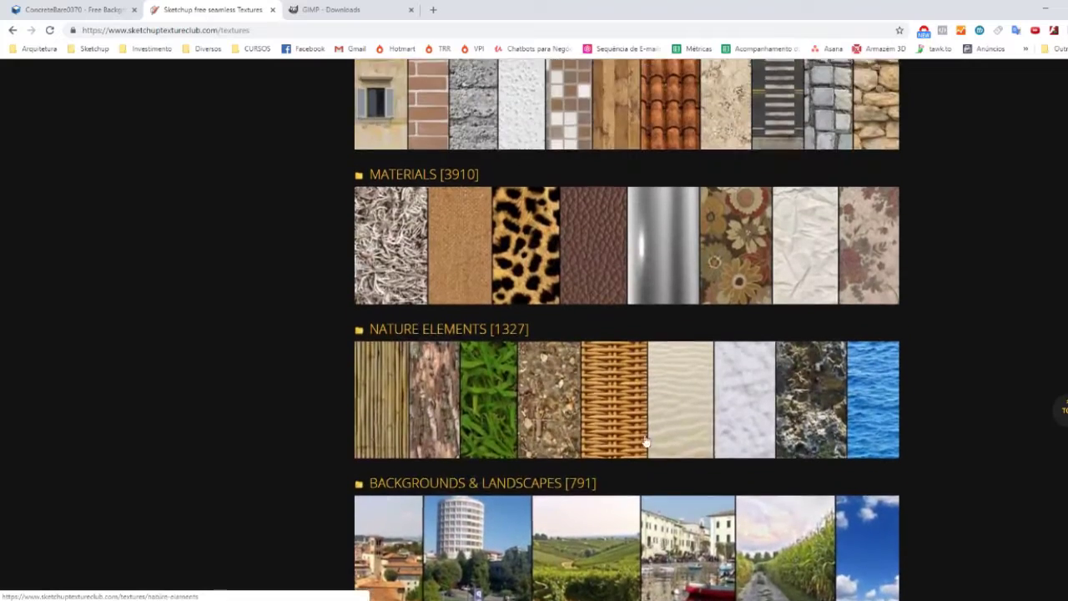
scroll(517, 459, "down", 1)
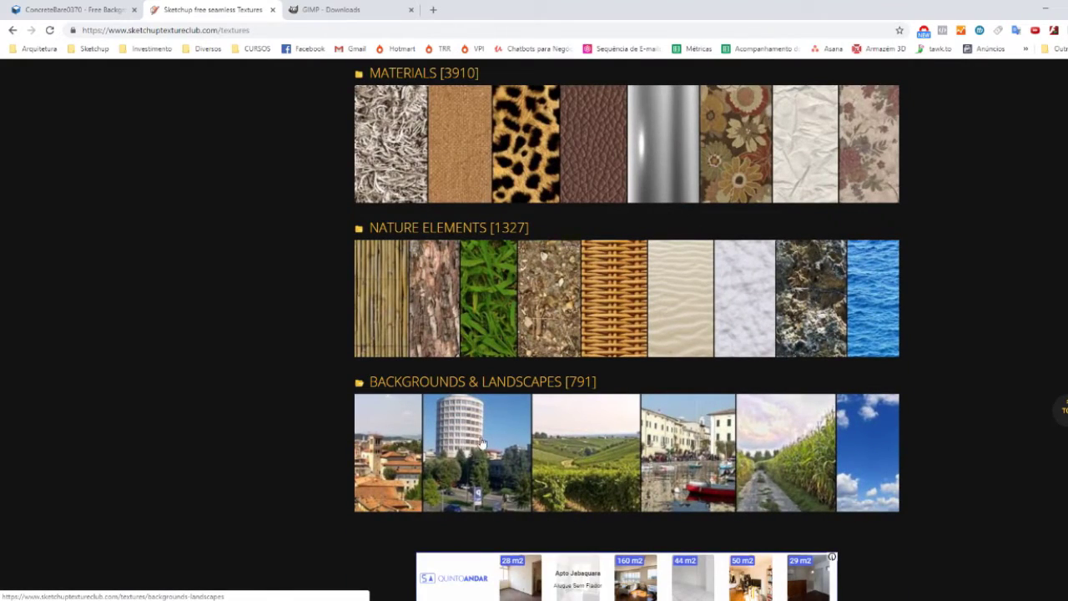
scroll(410, 460, "up", 1)
scroll(409, 417, "up", 4)
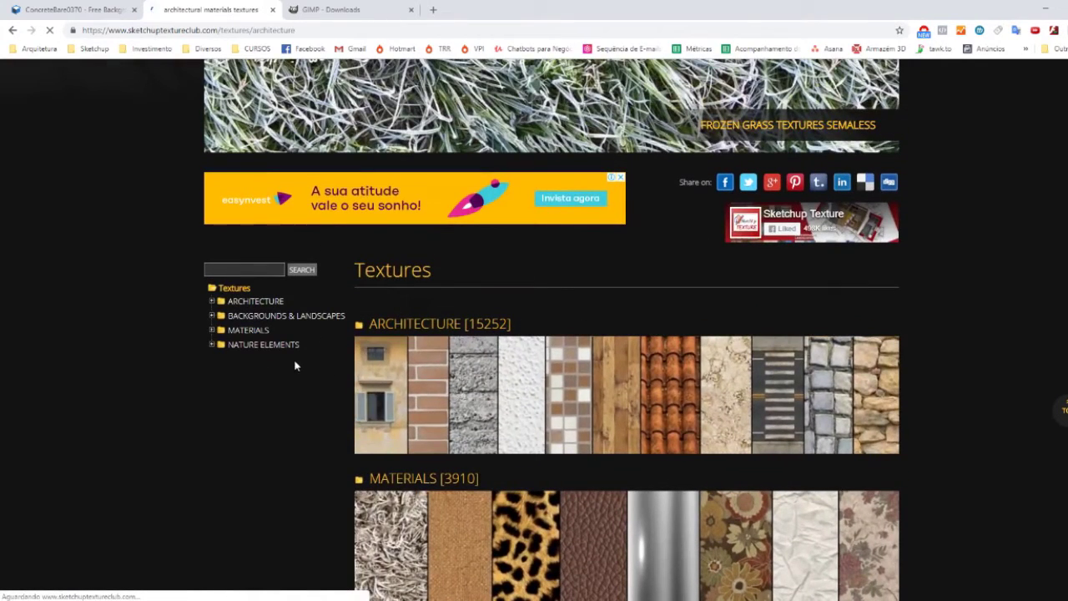
scroll(433, 177, "down", 1)
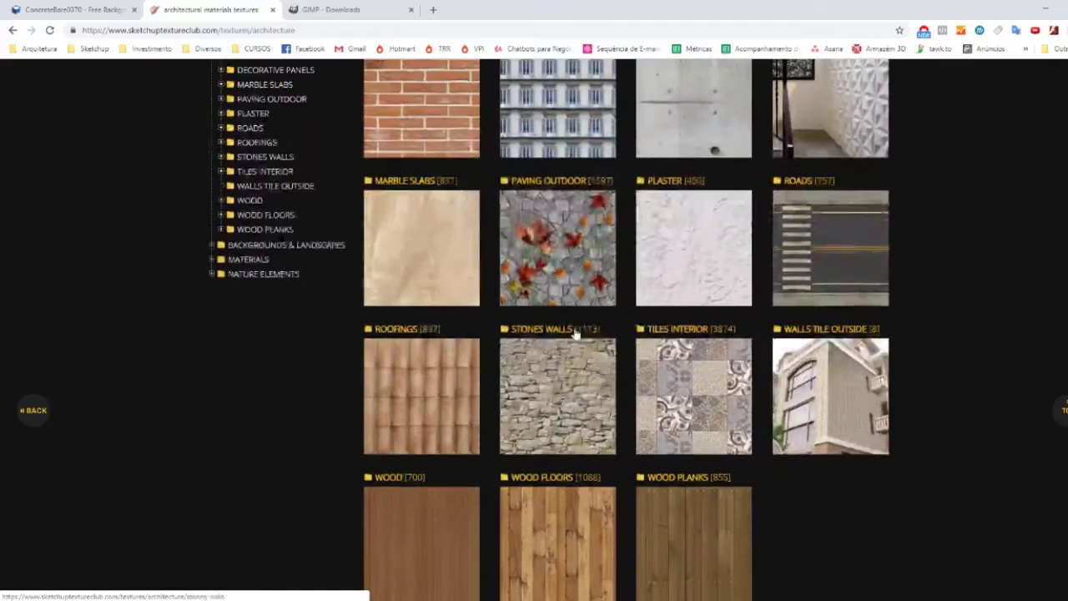
scroll(501, 251, "down", 1)
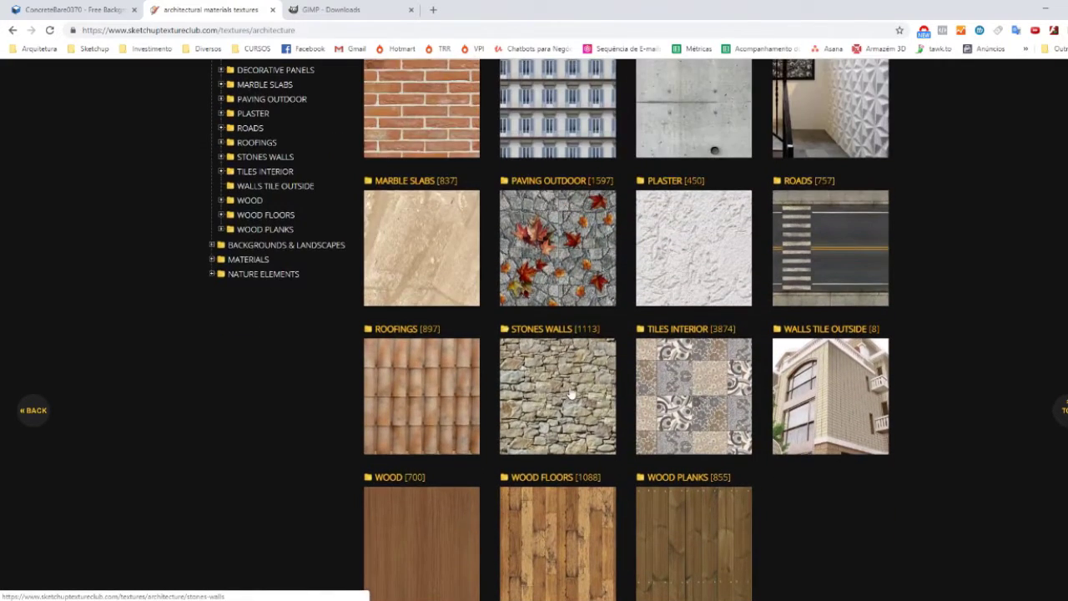
Step: Navigate Stones Walls > Claddings stone > Exterior and open stones wall cladding texture 21297
left_click(571, 392)
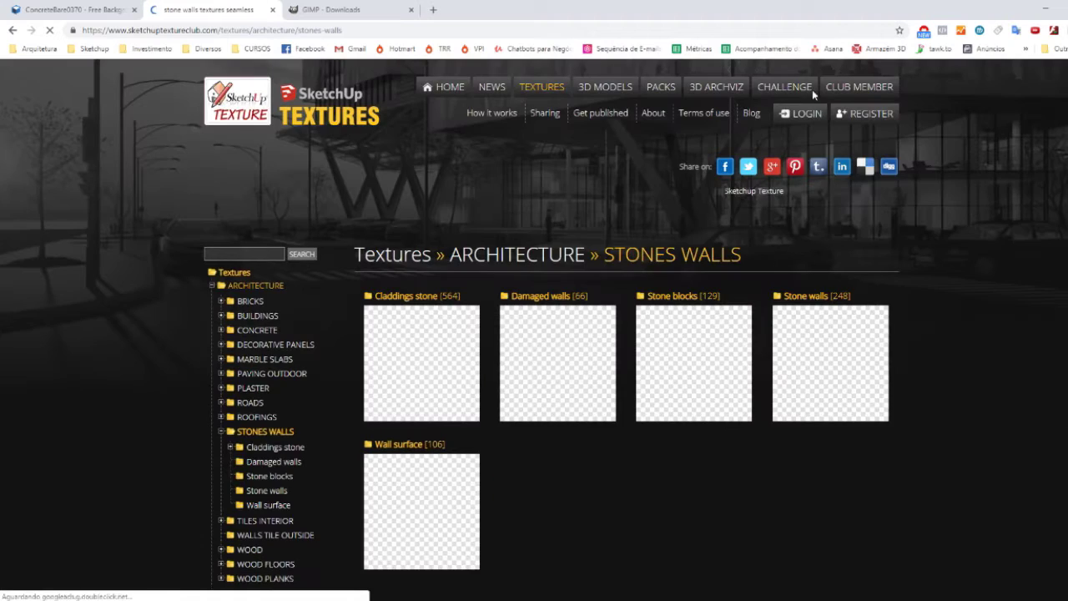
scroll(450, 266, "down", 2)
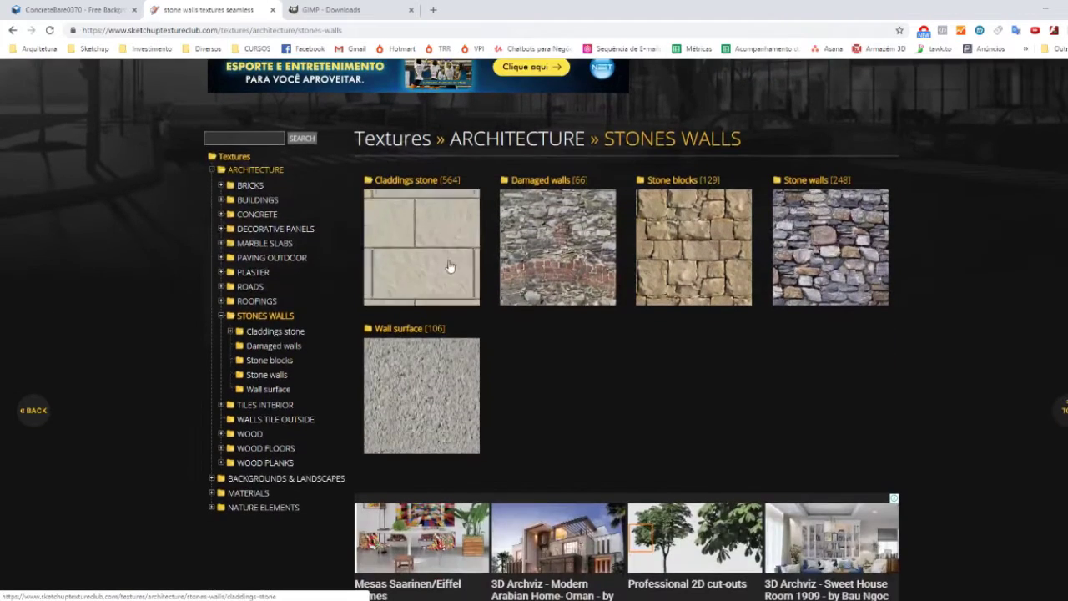
left_click(449, 266)
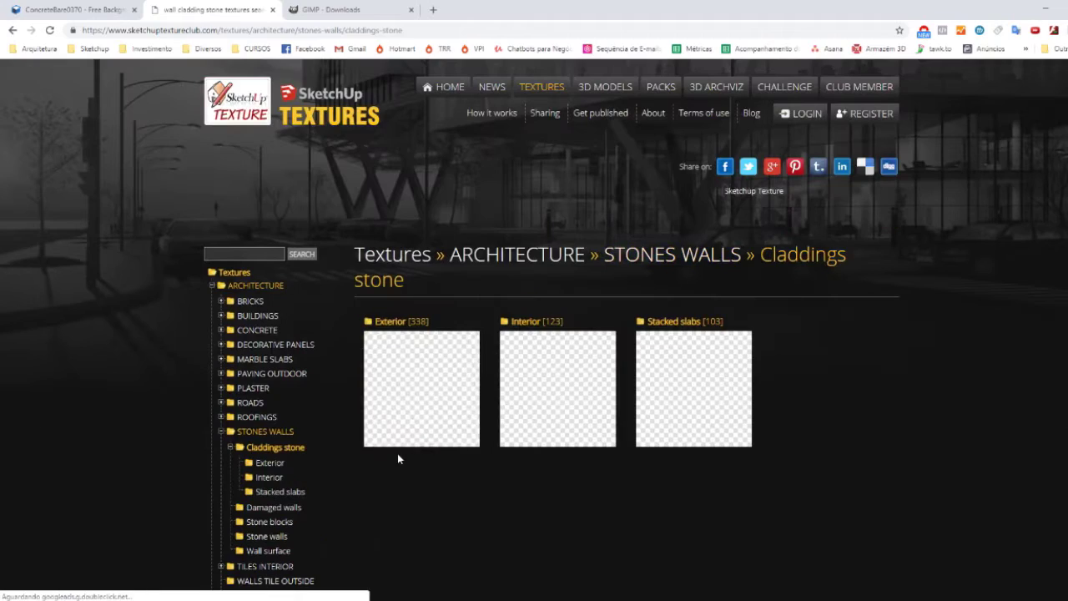
scroll(397, 458, "down", 1)
scroll(434, 325, "down", 1)
left_click(395, 342)
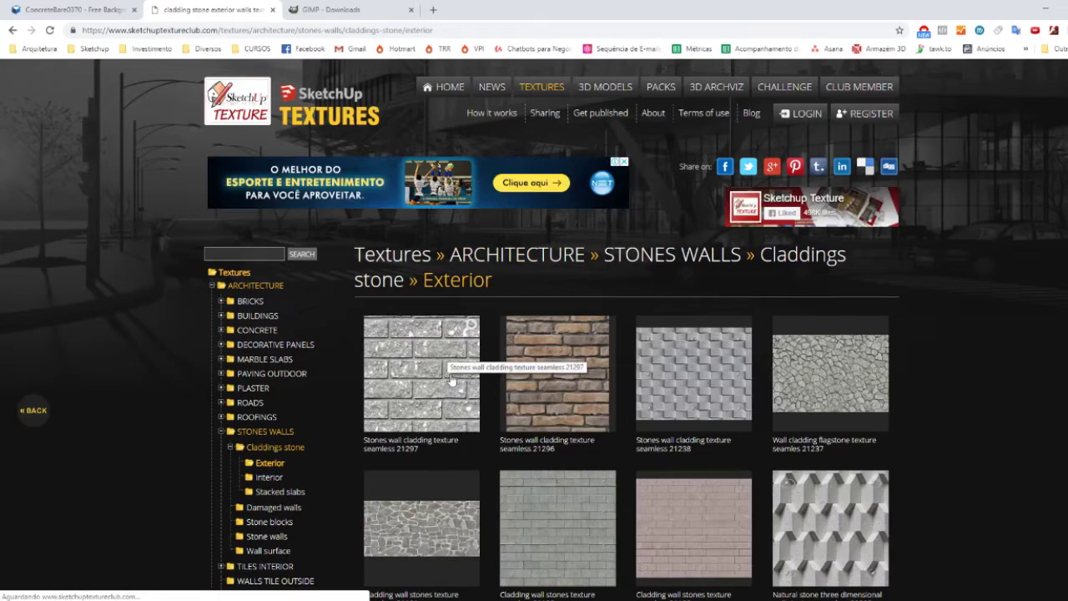
left_click(451, 381)
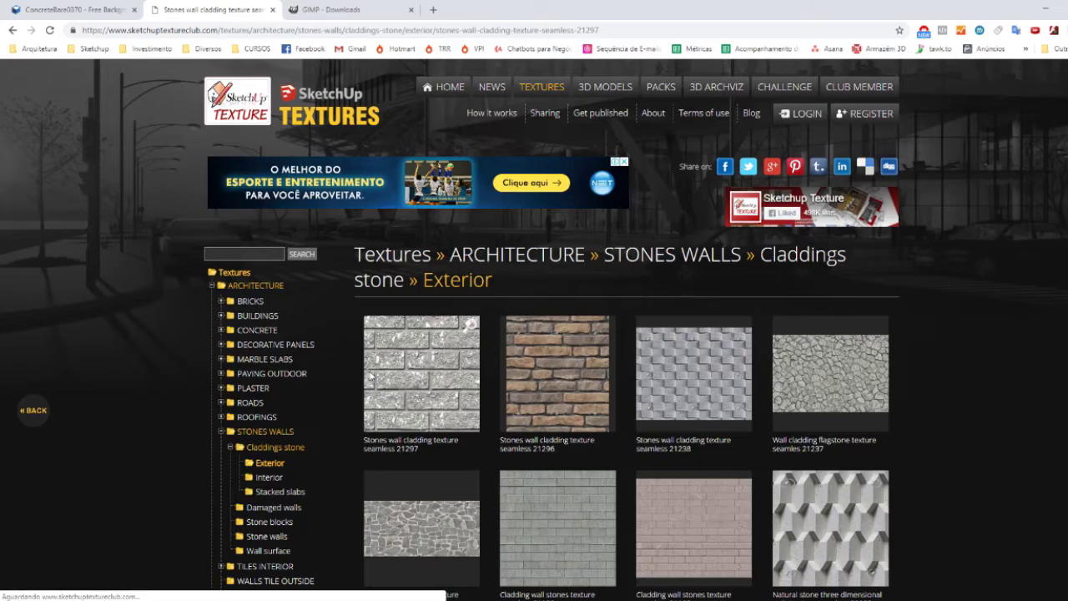
Step: Scroll through texture 21297's previews and maps, then return to the XMind mind map
scroll(526, 417, "down", 3)
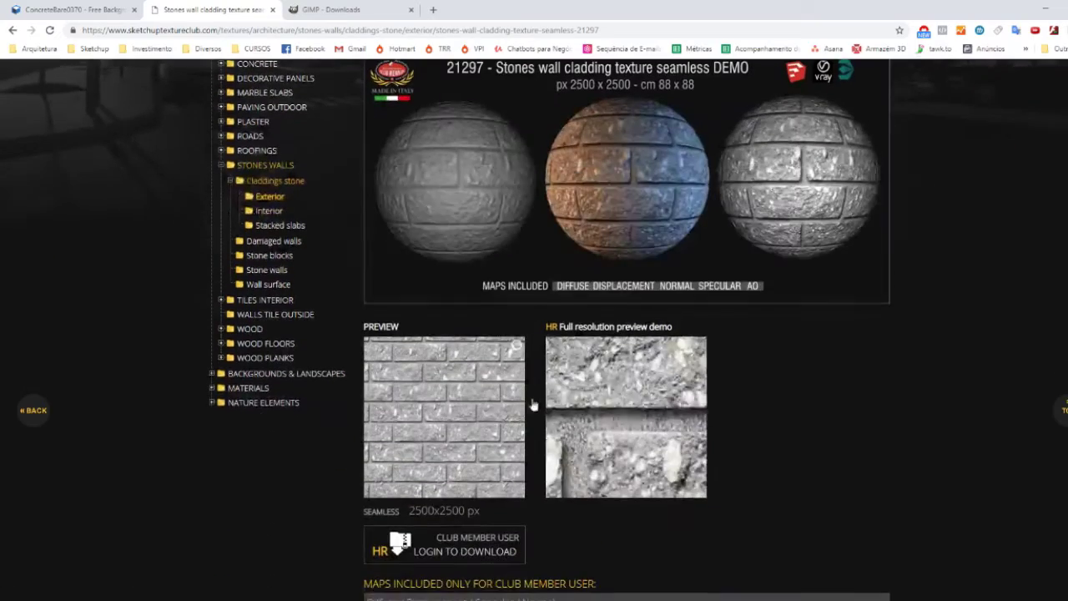
scroll(634, 333, "down", 1)
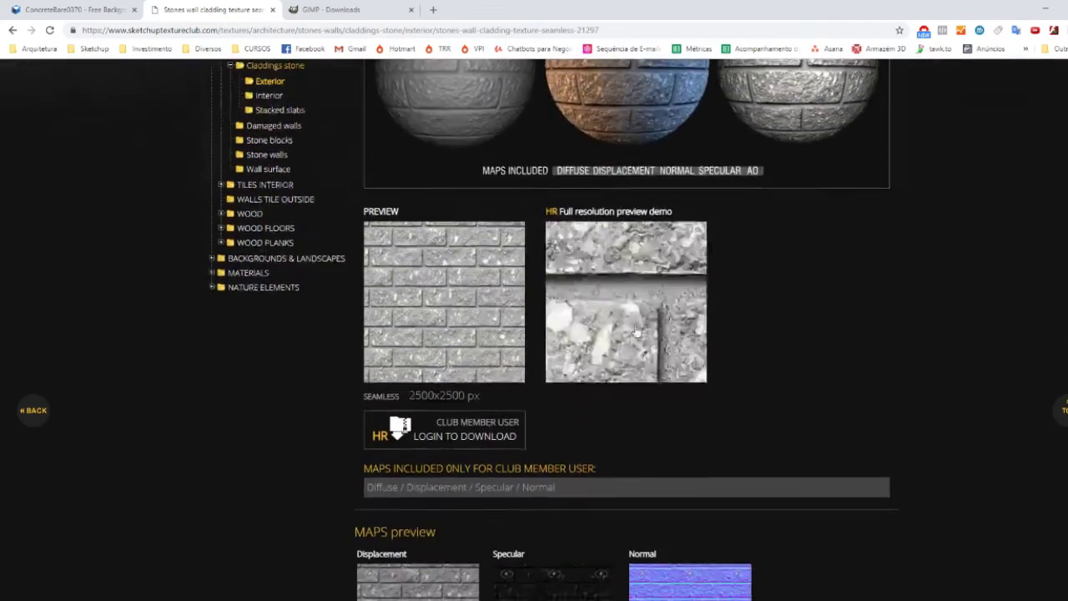
scroll(636, 333, "up", 2)
scroll(584, 351, "up", 1)
scroll(390, 424, "down", 2)
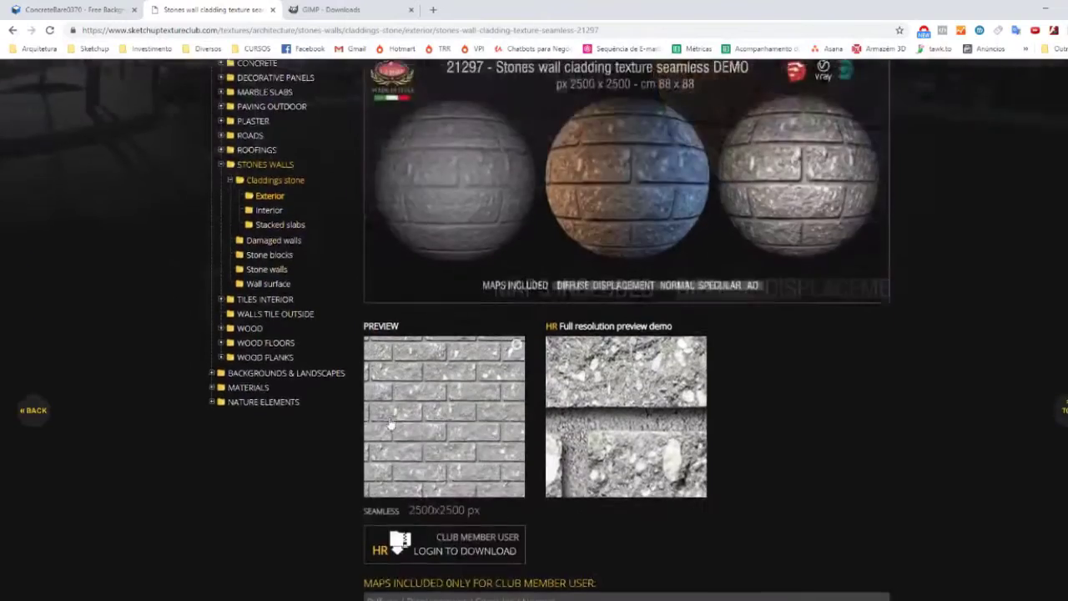
scroll(390, 424, "down", 1)
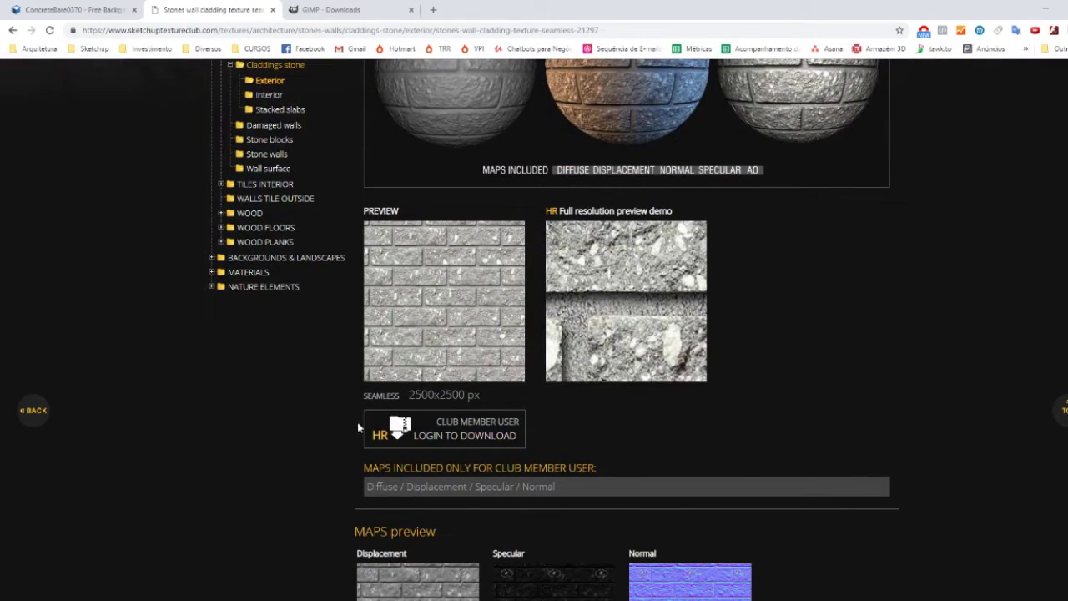
scroll(442, 401, "down", 3)
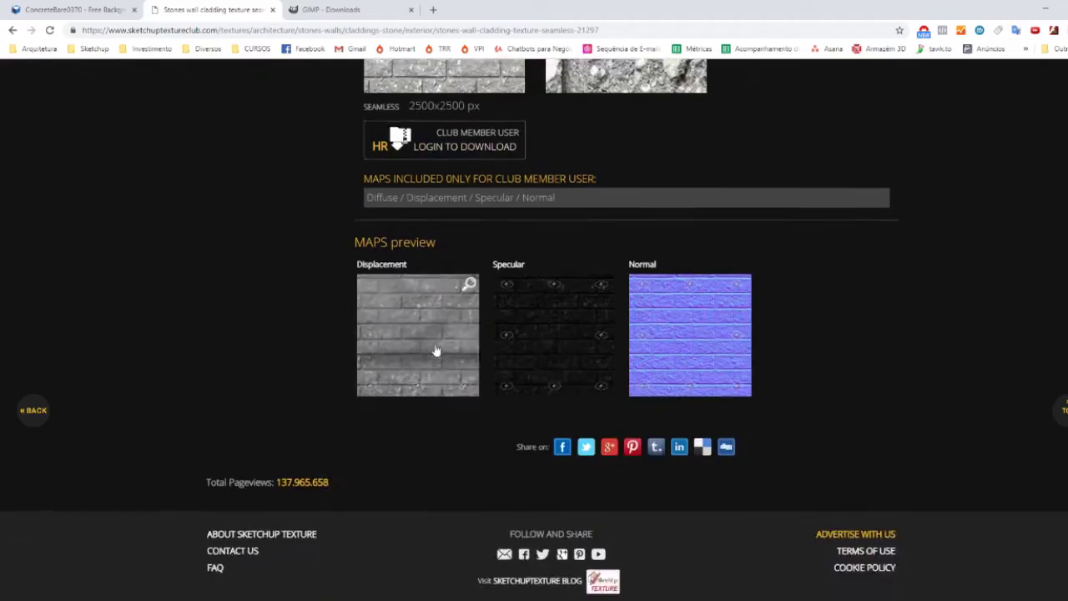
scroll(534, 389, "up", 1)
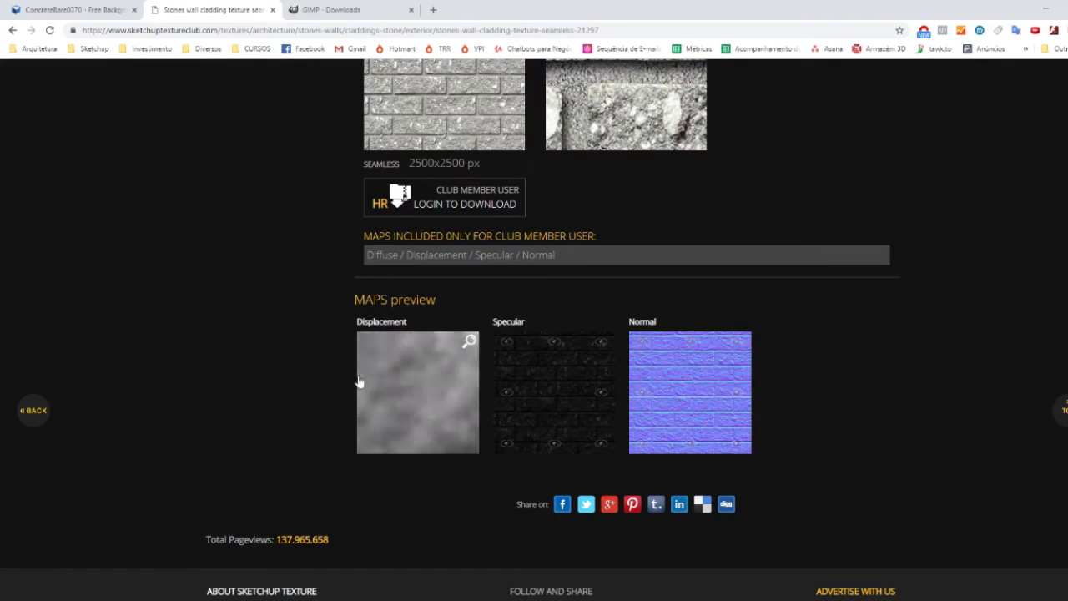
scroll(202, 466, "up", 3)
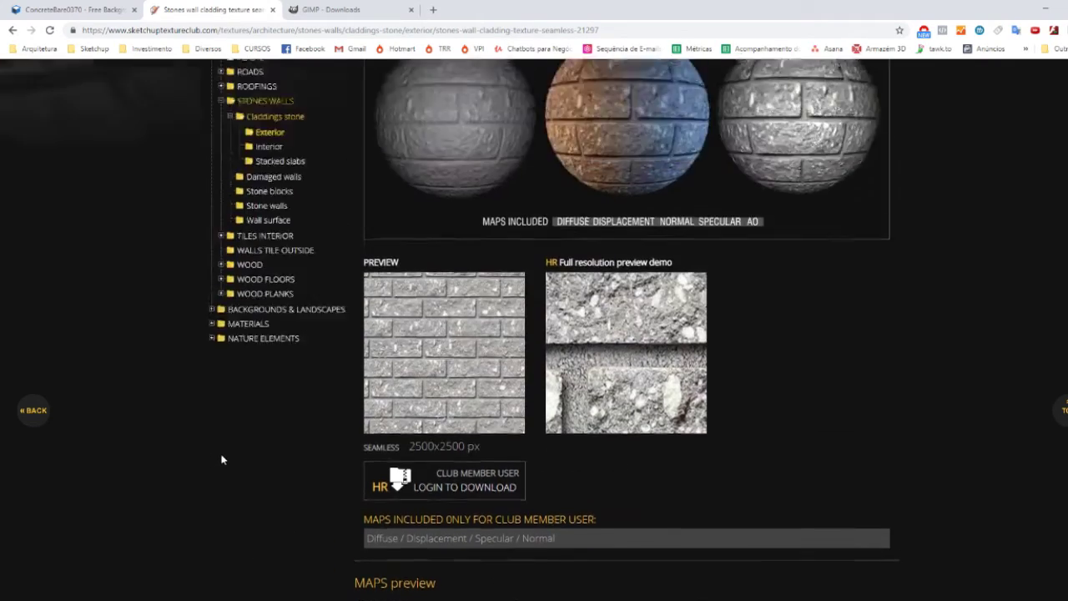
scroll(222, 458, "up", 3)
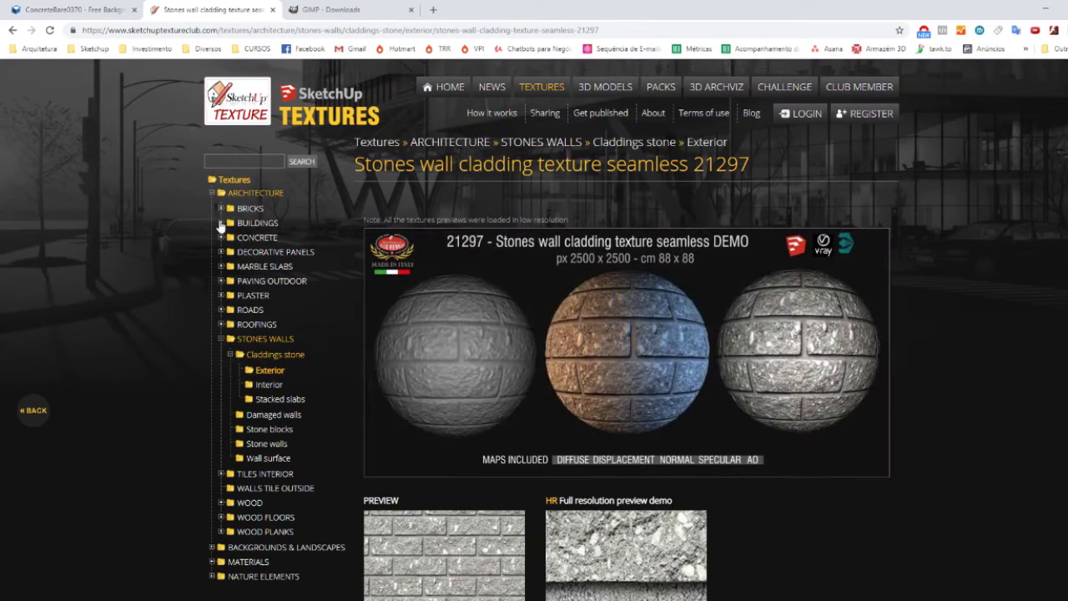
key("alt+Tab")
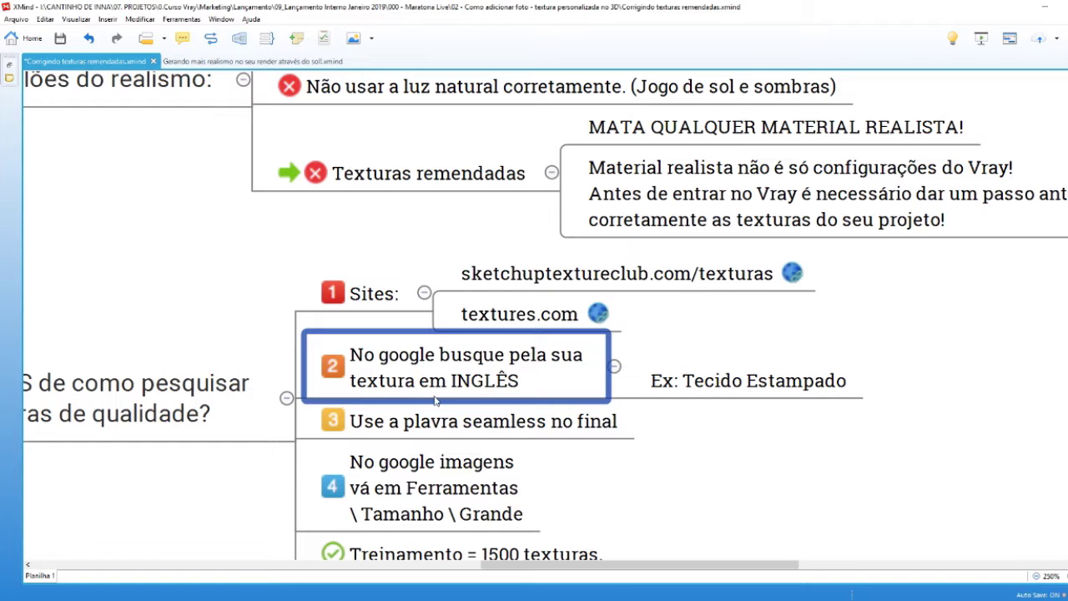
Step: Search Google in a new browser tab for 'tecido estampado'
left_click(758, 391)
mouse_move(368, 297)
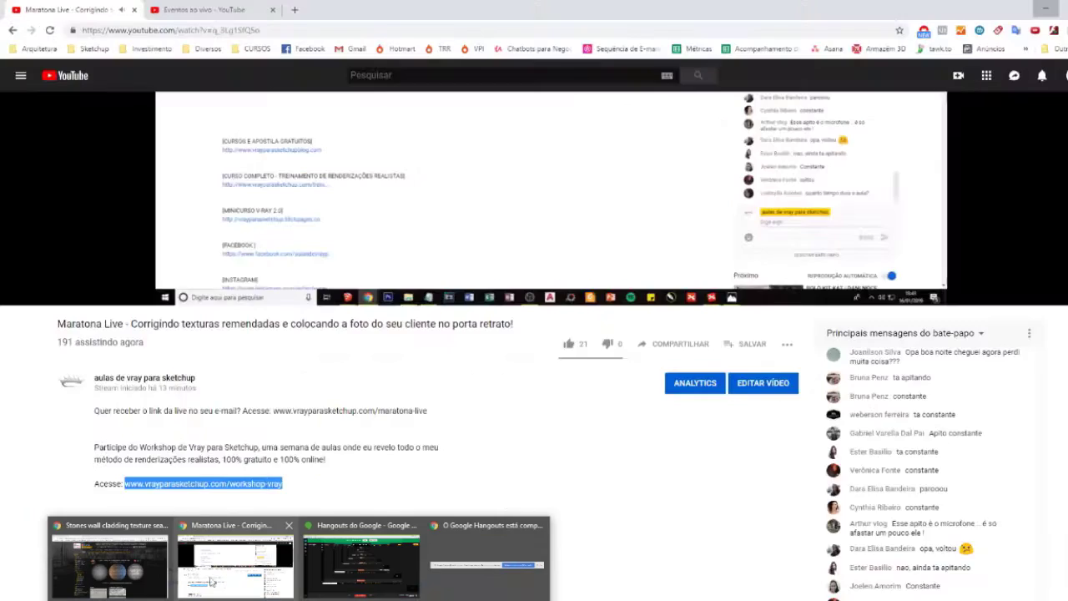
left_click(368, 554)
left_click(431, 10)
type("te")
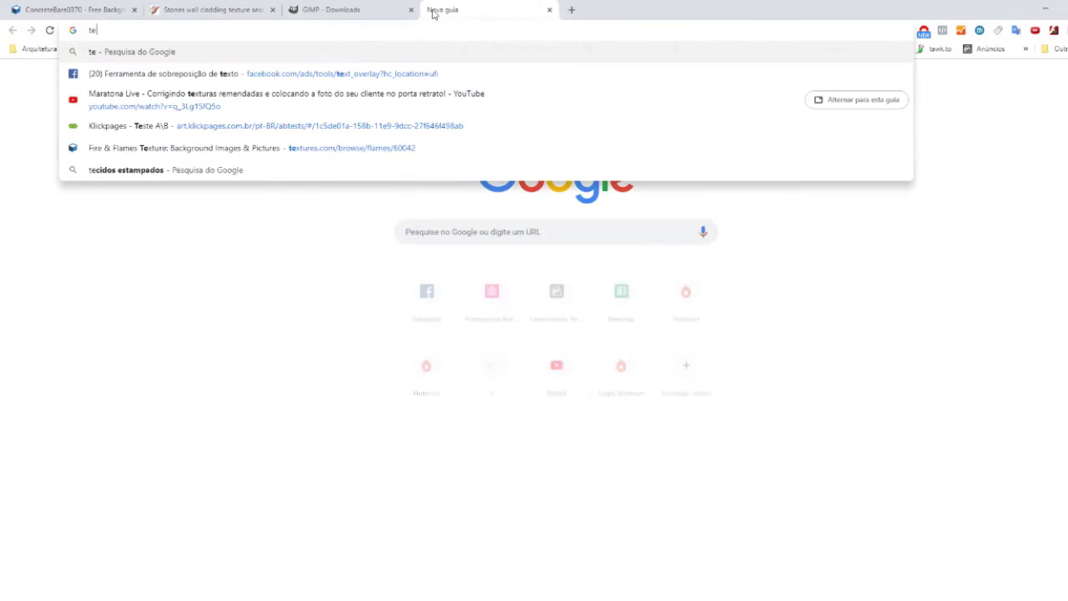
type("cido estampado")
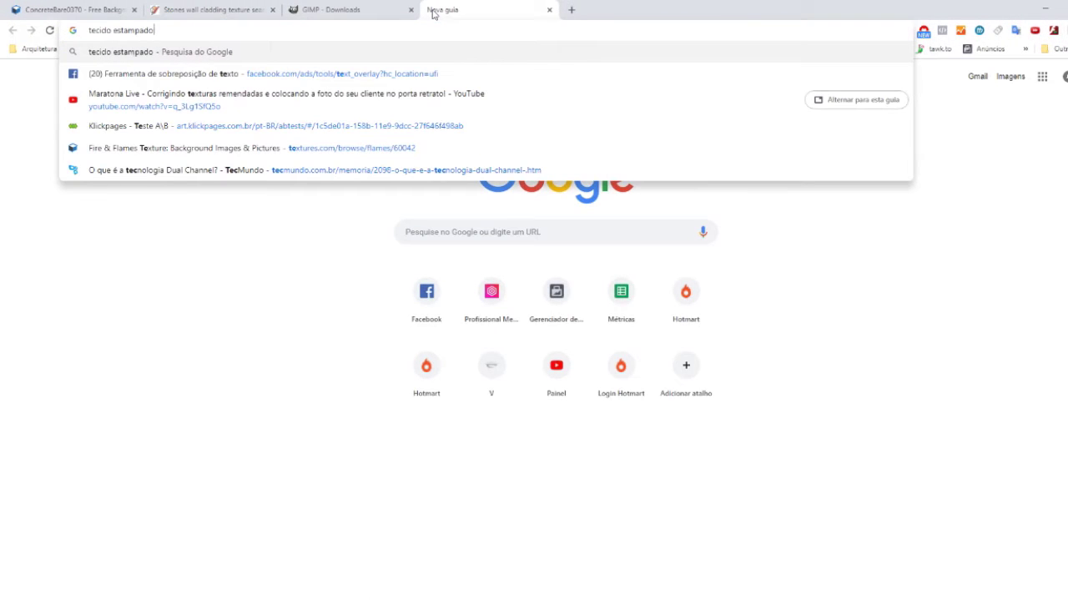
key("Return")
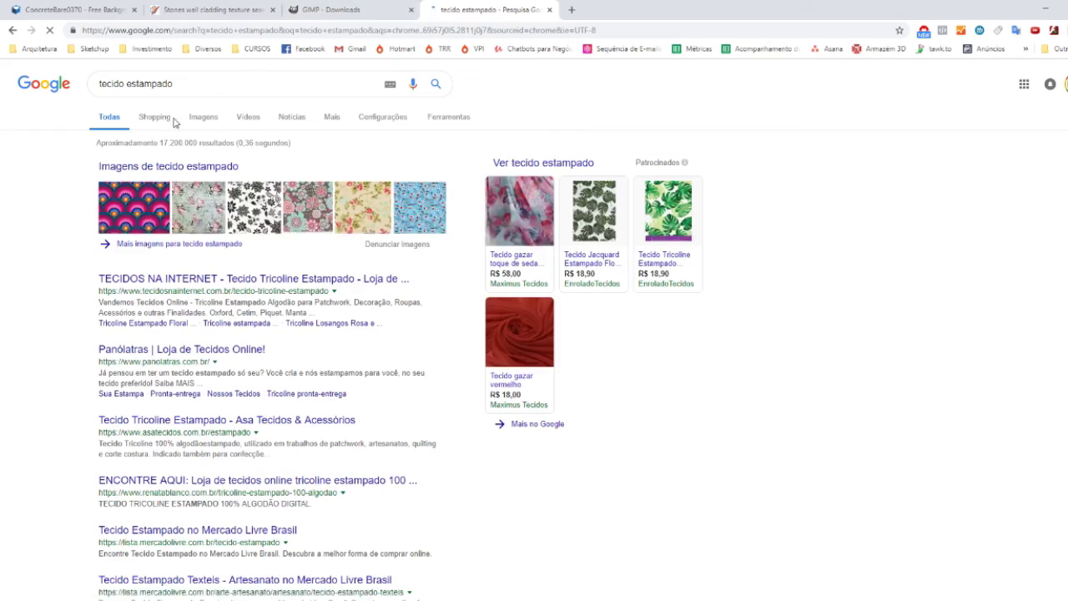
Step: Browse the tecido estampado image results, select the query, and return to all results
left_click(204, 117)
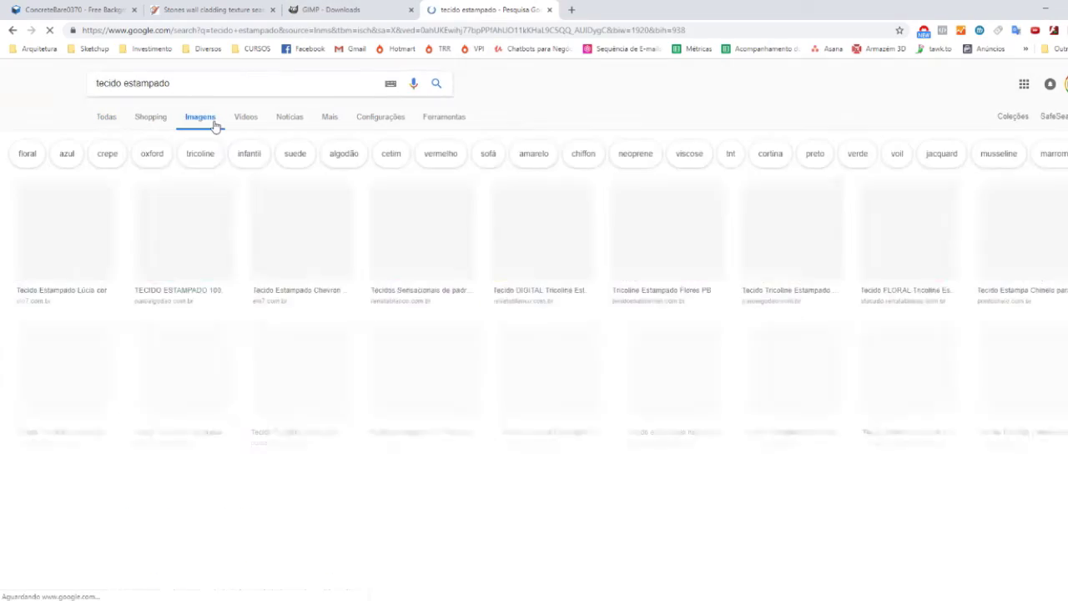
scroll(315, 324, "down", 2)
scroll(316, 324, "down", 2)
scroll(316, 324, "up", 3)
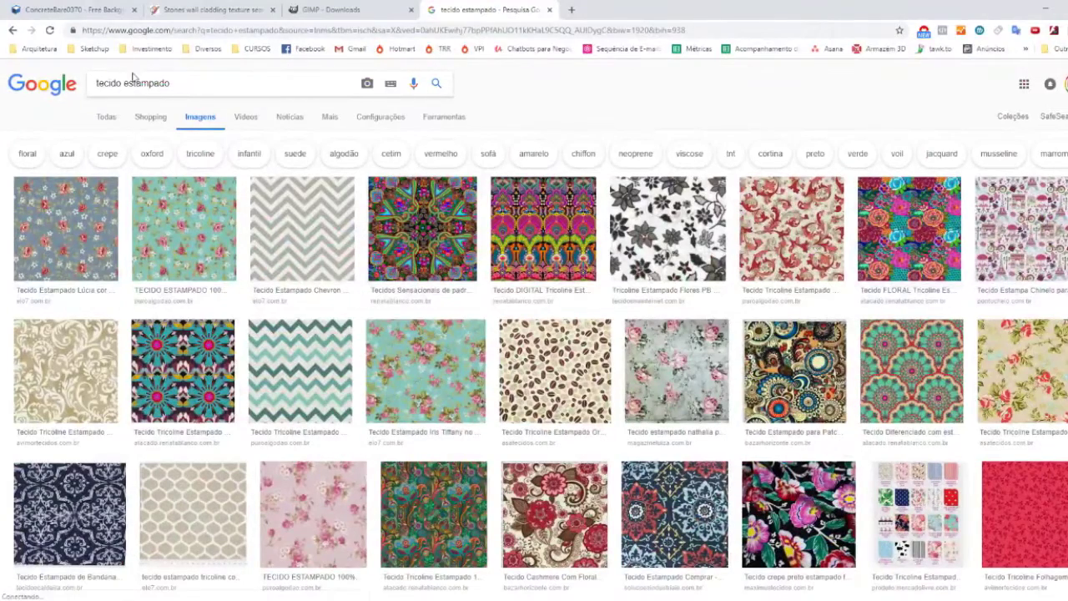
left_click_drag(172, 83, 9, 91)
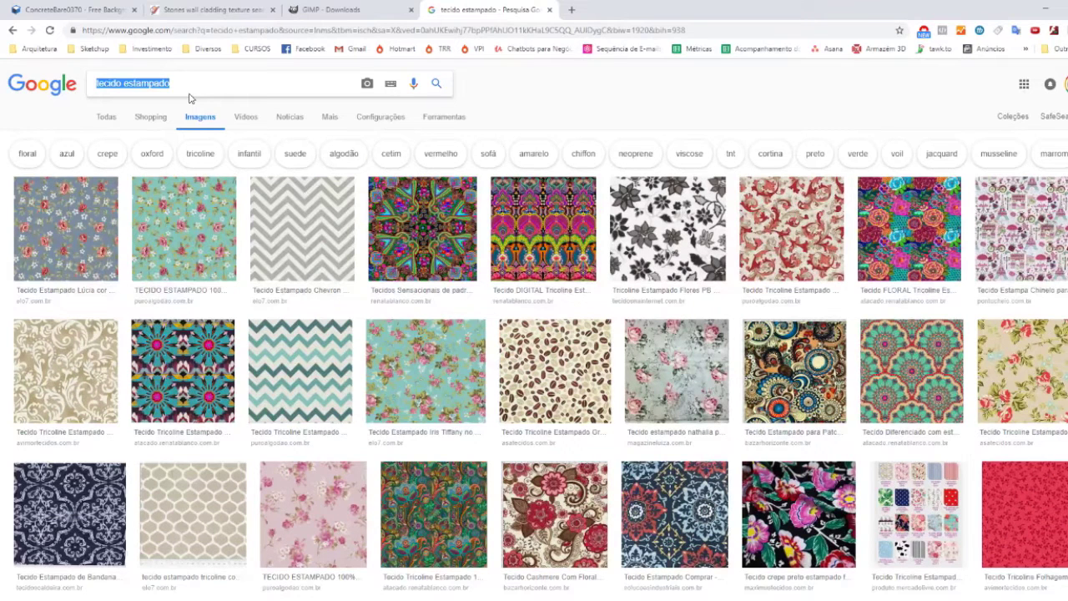
left_click(106, 117)
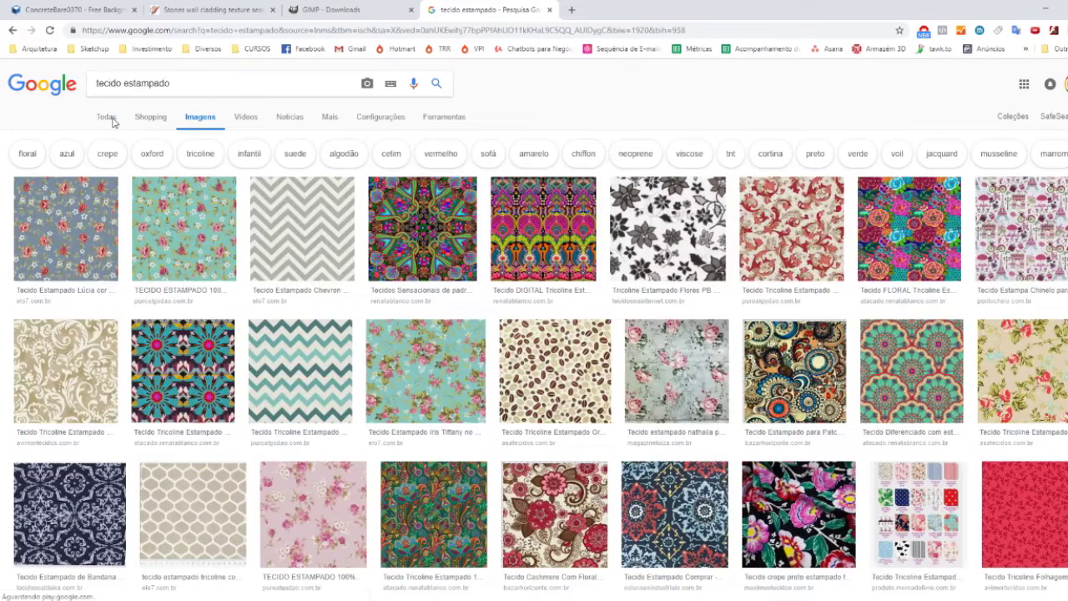
Step: Translate 'tecido estampado' from Portuguese to English with Google's translator, getting 'printed fabric'
double_click(187, 87)
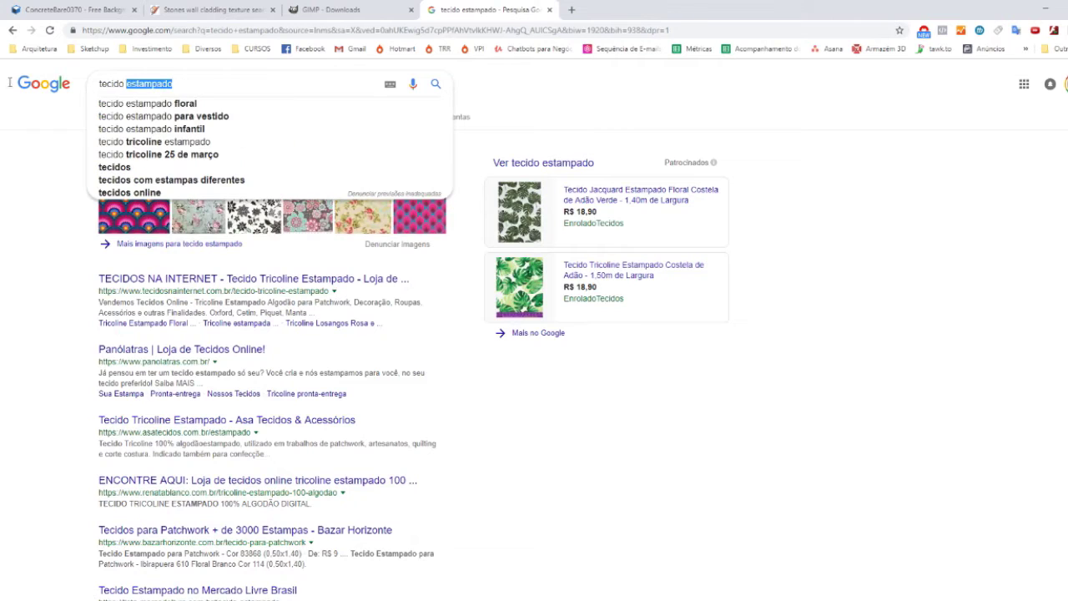
type("traduto")
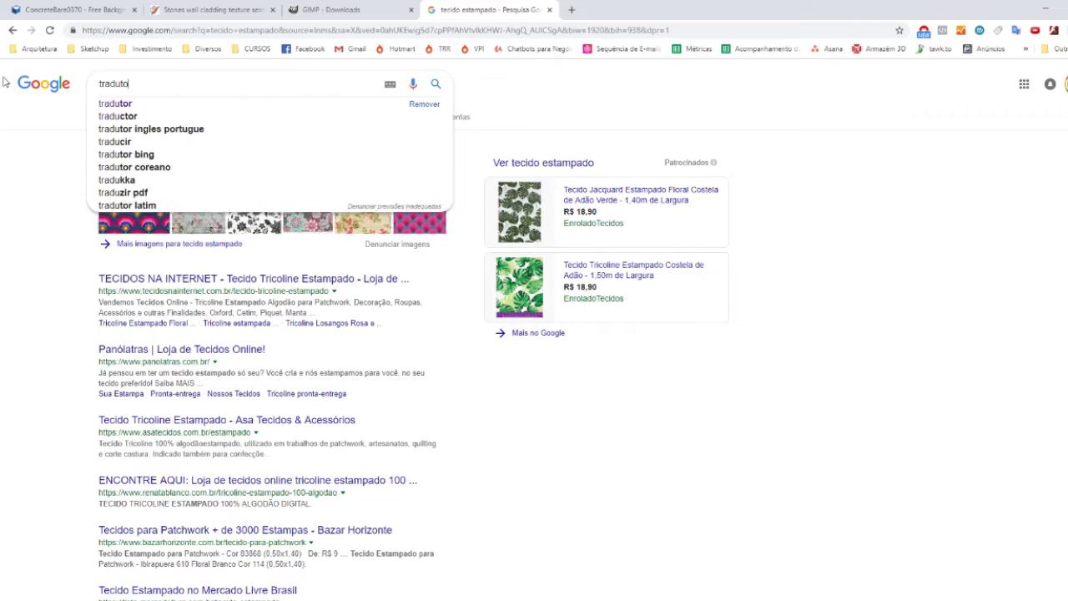
left_click(148, 103)
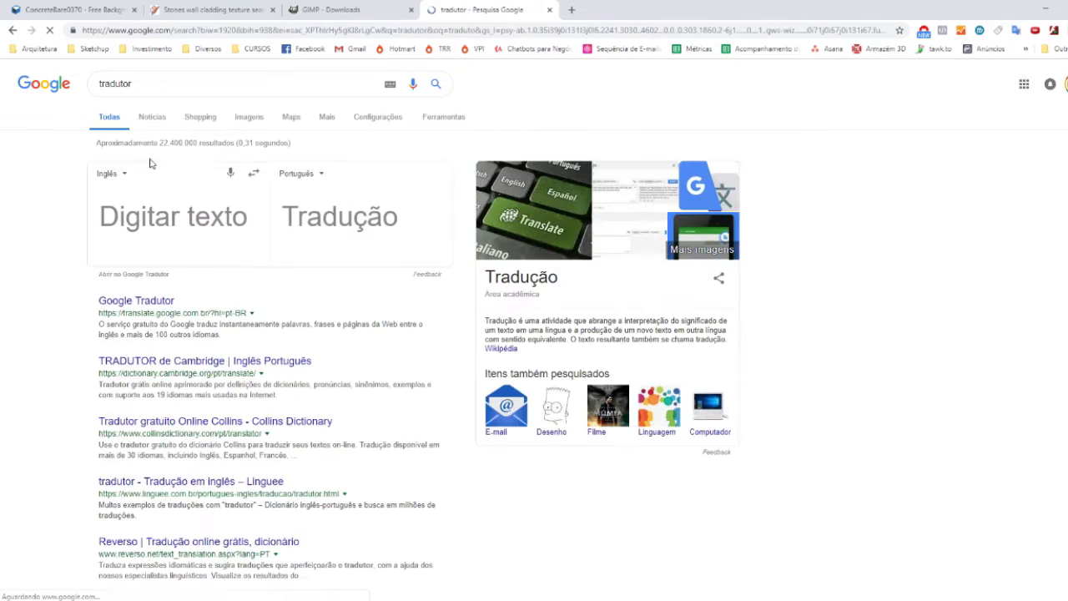
left_click(253, 177)
left_click(143, 216)
type("tecido estampado")
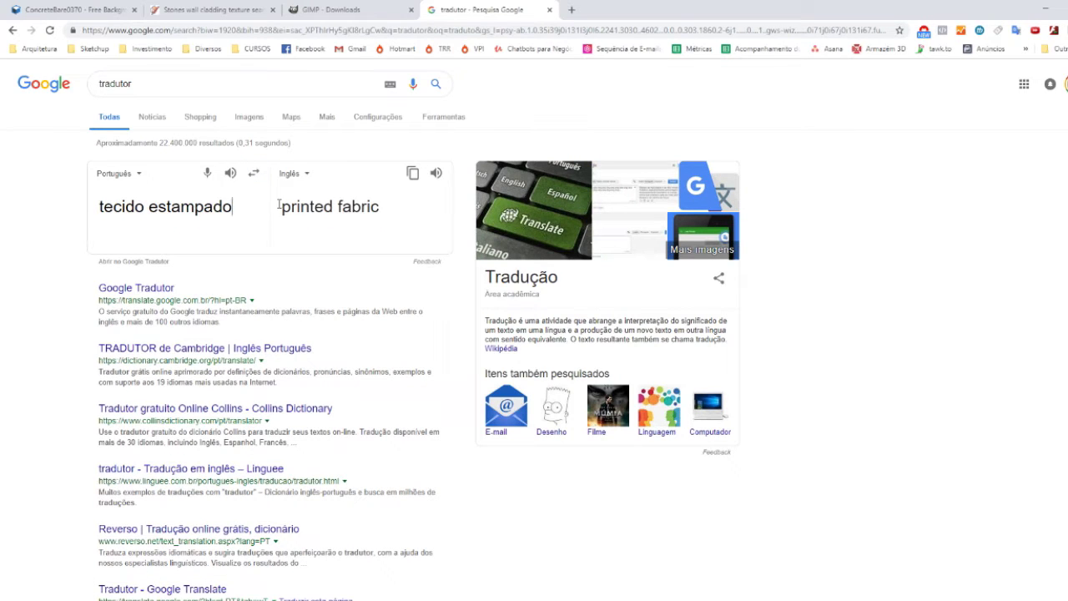
left_click_drag(283, 206, 380, 210)
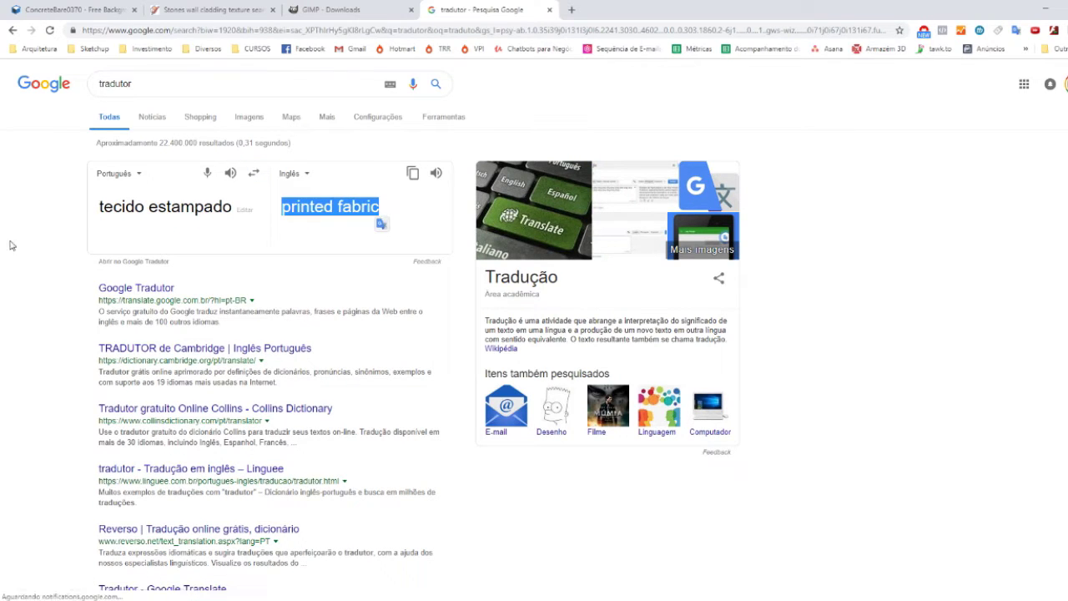
left_click(283, 211)
left_click_drag(297, 210, 377, 218)
key("ctrl+c")
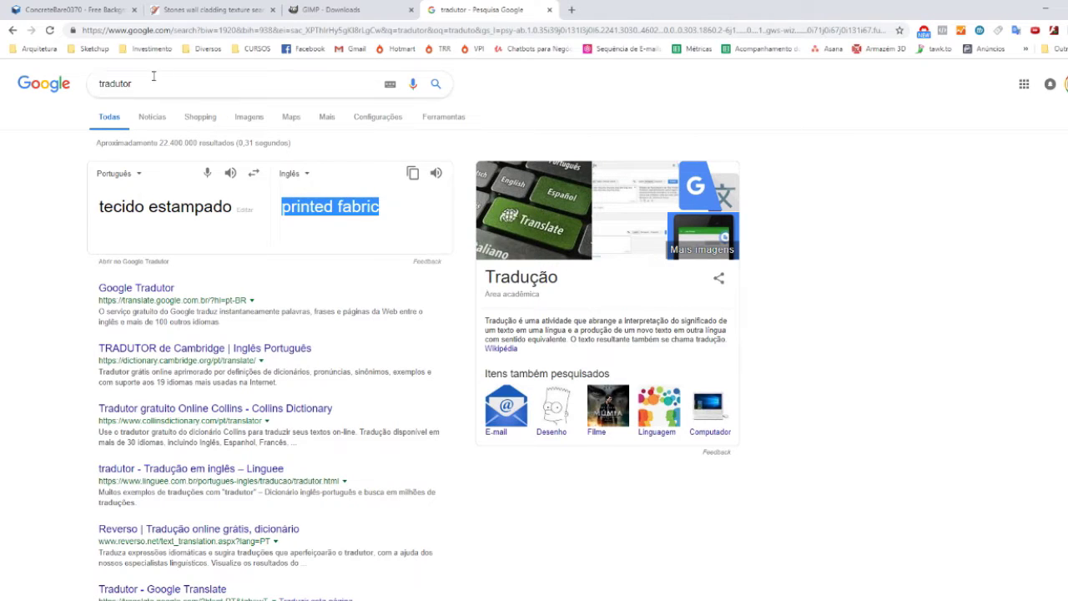
Step: Search Google Images for 'printed fabric', then return to the tip about searching in English
left_click_drag(150, 82, 55, 77)
key("ctrl+v")
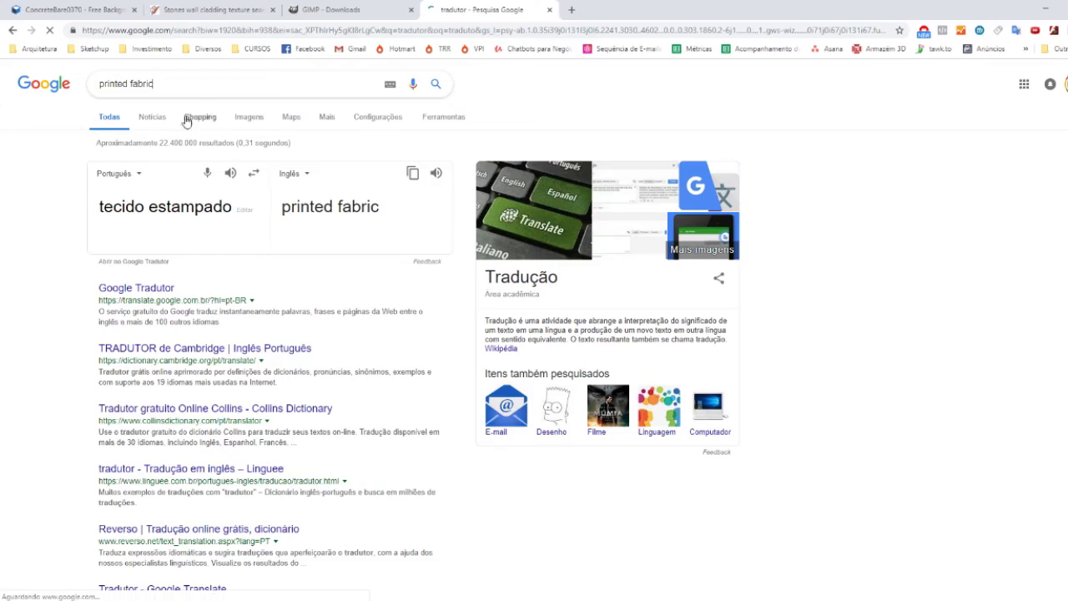
key("Return")
left_click(153, 117)
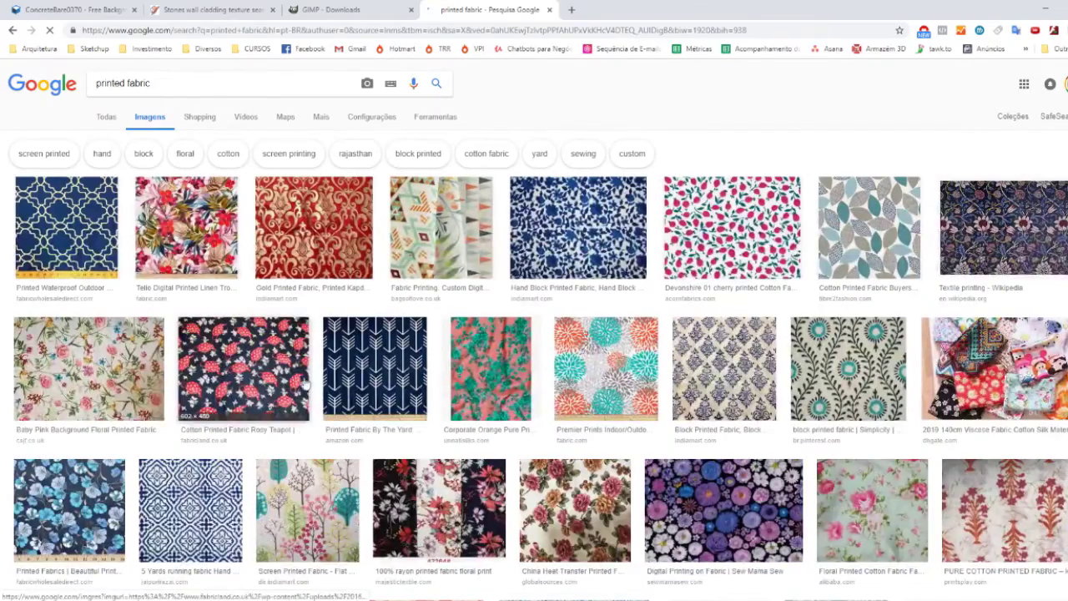
scroll(576, 378, "down", 3)
scroll(576, 378, "down", 2)
scroll(576, 378, "up", 3)
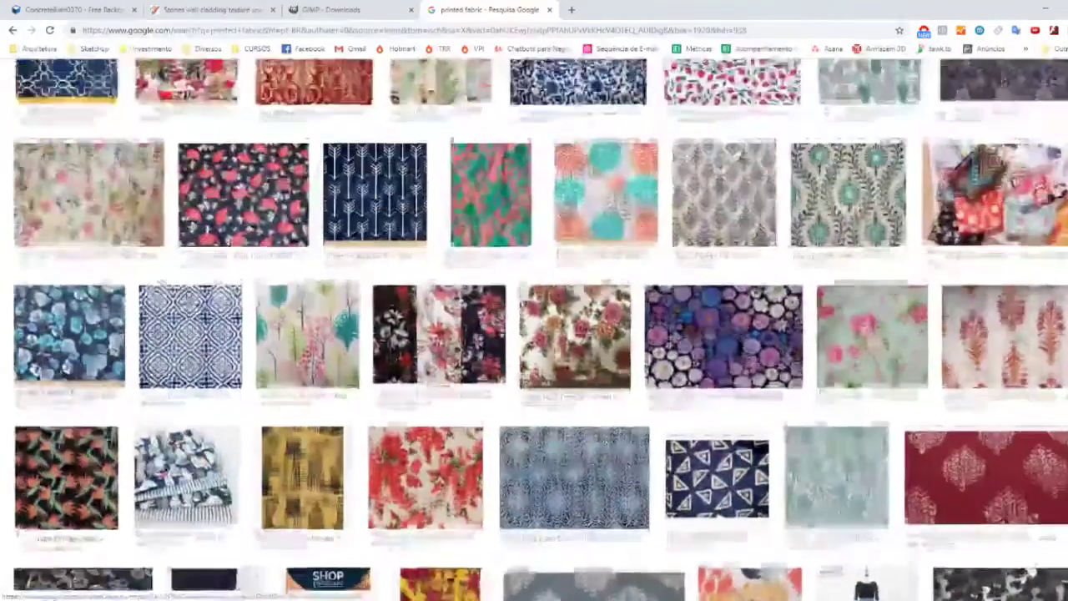
scroll(576, 378, "up", 2)
key("alt+Tab")
left_click(481, 374)
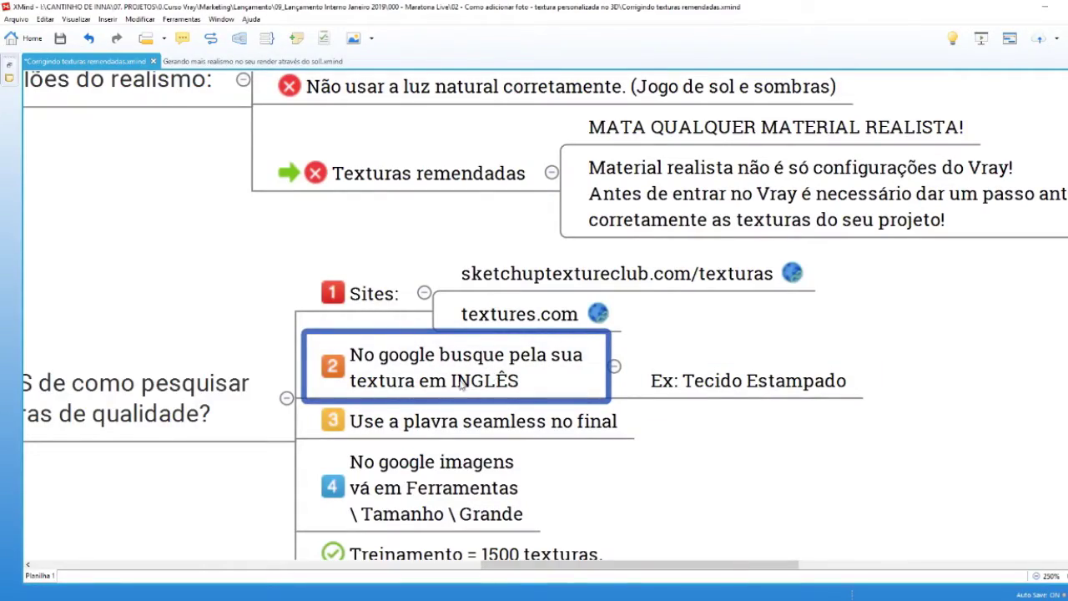
Step: Following the 'add seamless' tip, search for 'printed fabric texture seamless'
left_click(423, 425)
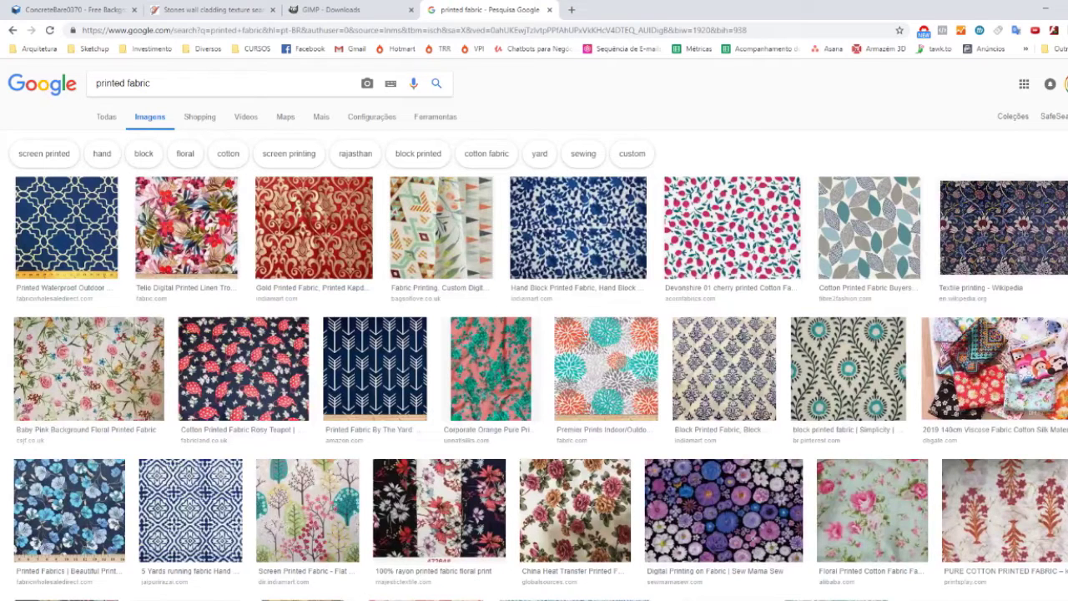
type("texture seamless")
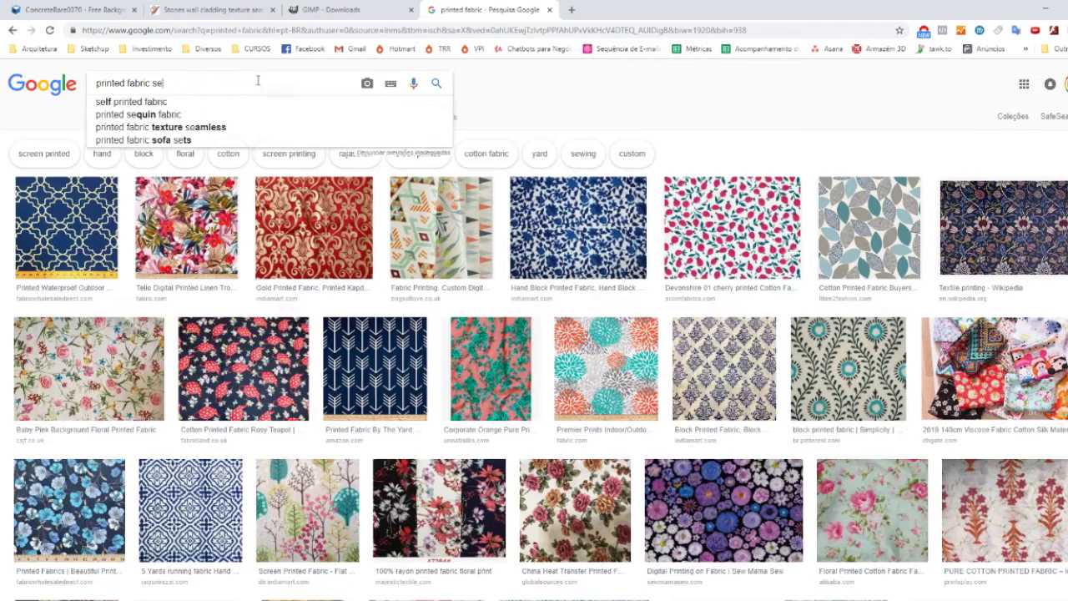
key("Return")
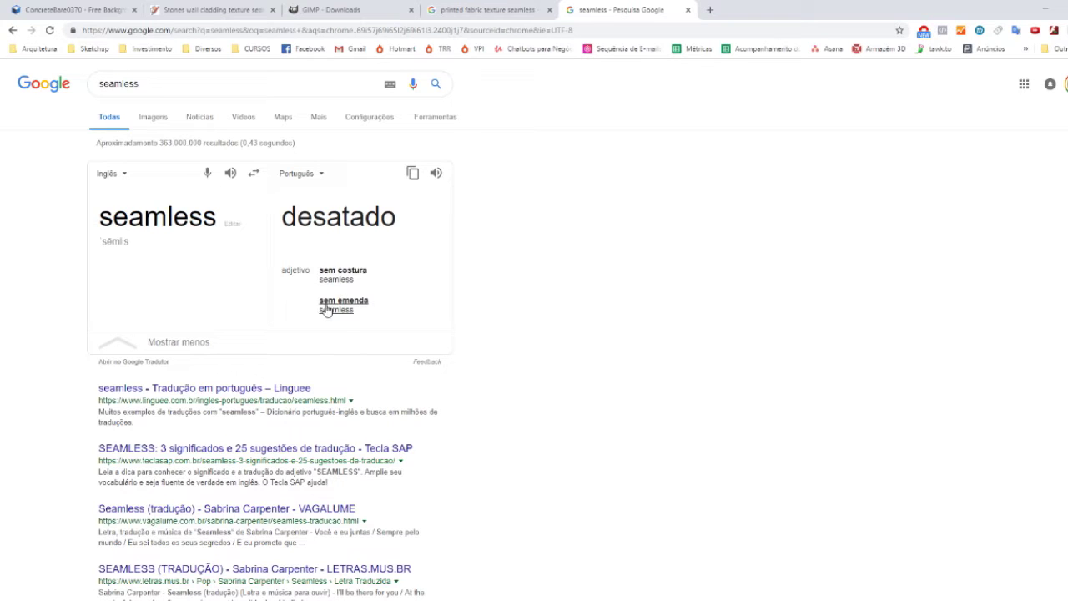
left_click(363, 561)
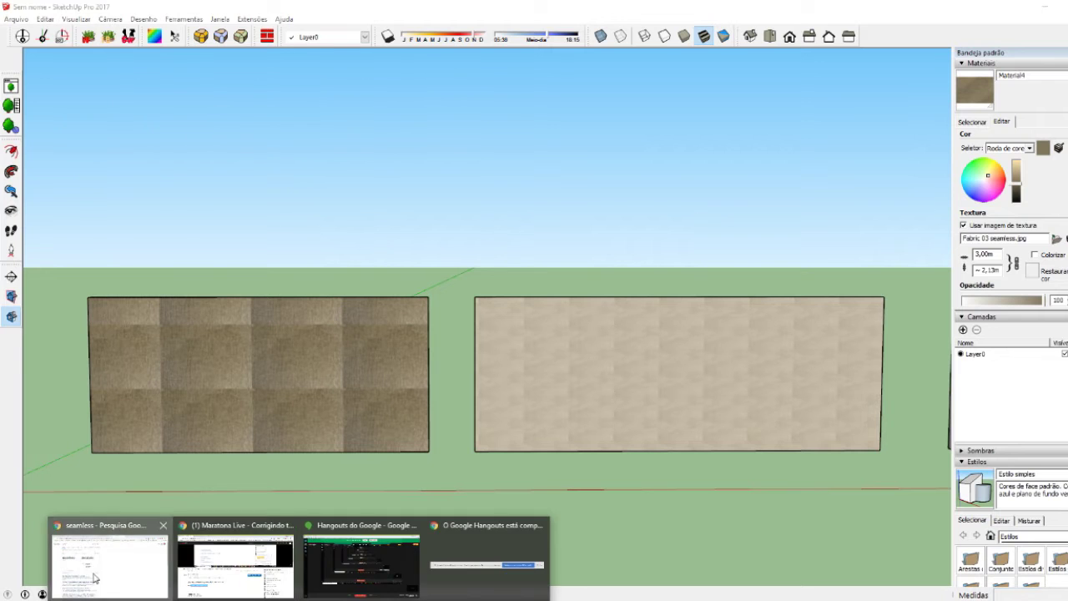
left_click(96, 579)
left_click(492, 9)
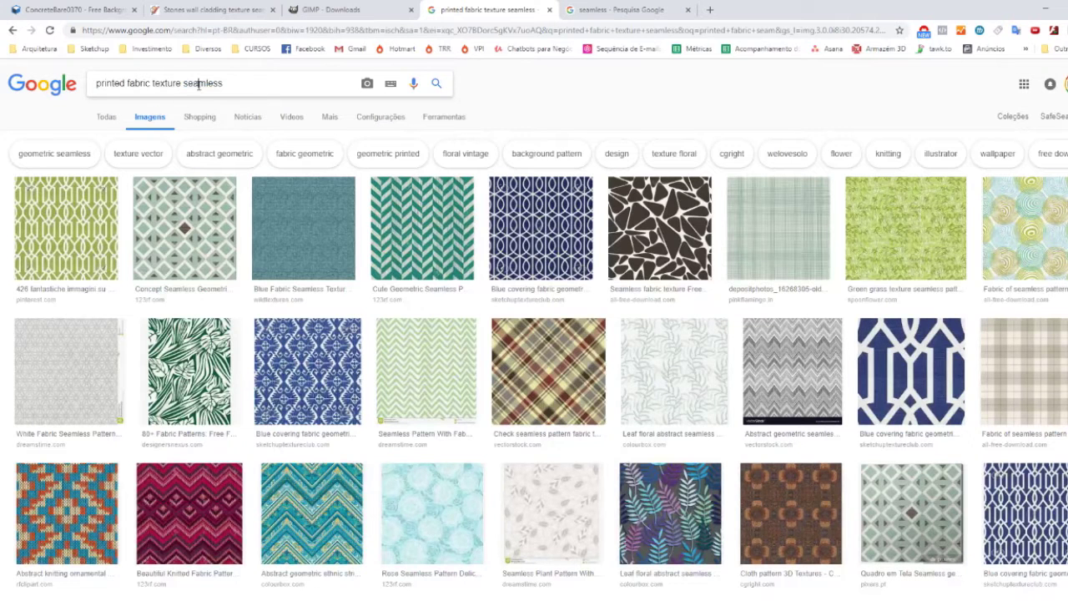
Step: Remove 'texture' from the query to re-search 'printed fabric seamless', then return to the mind map
left_click_drag(176, 86, 295, 101)
left_click(207, 83)
key("BackSpace")
key("Return")
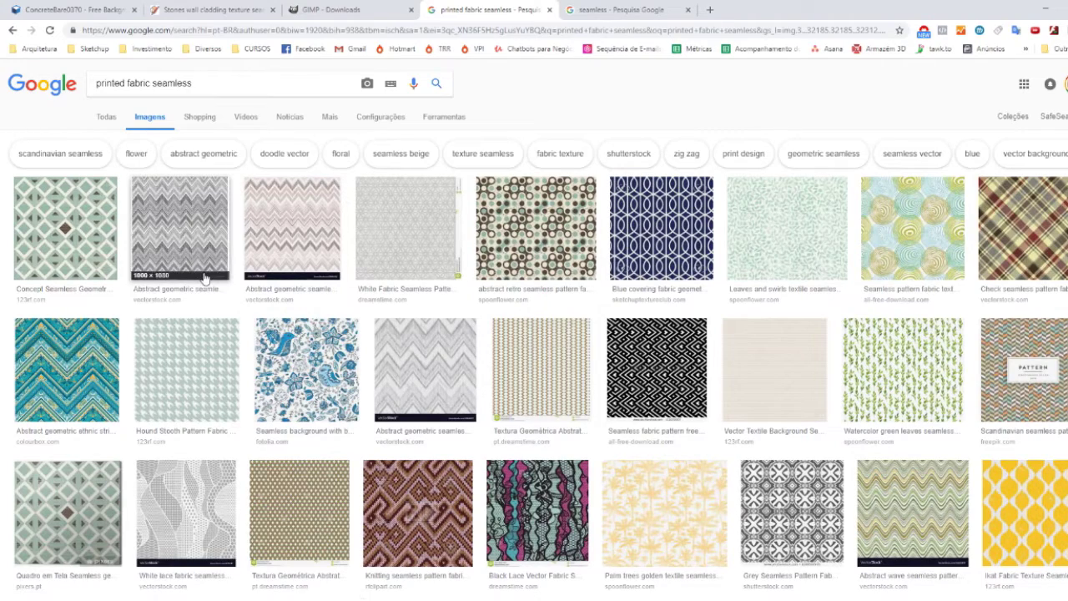
key("alt+Tab")
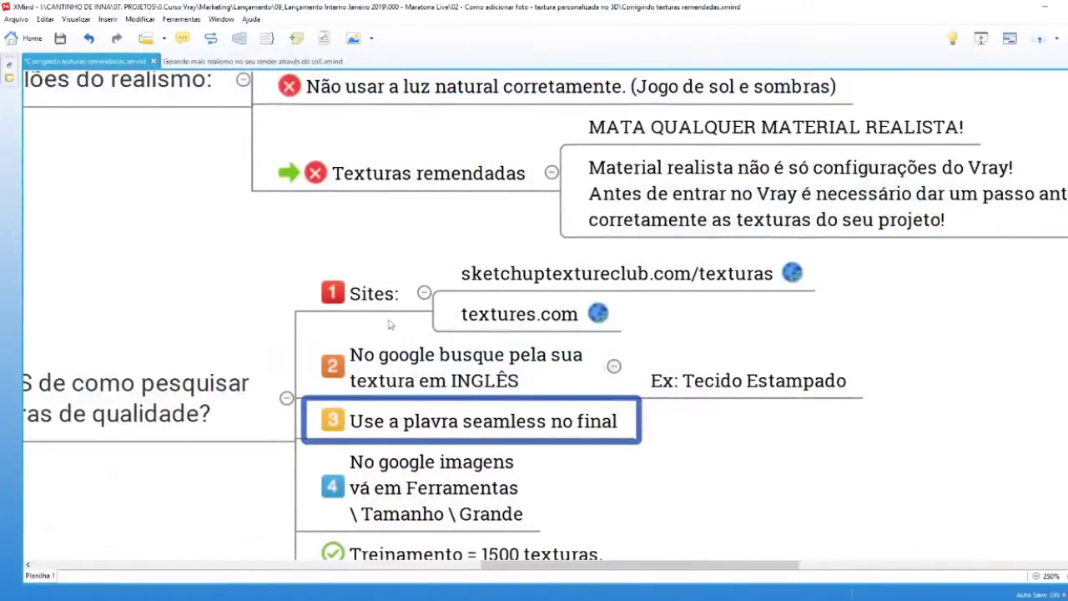
Step: Highlight tips 2, 3 and 4: search in English, add 'seamless', and use large image sizes
left_click(398, 368)
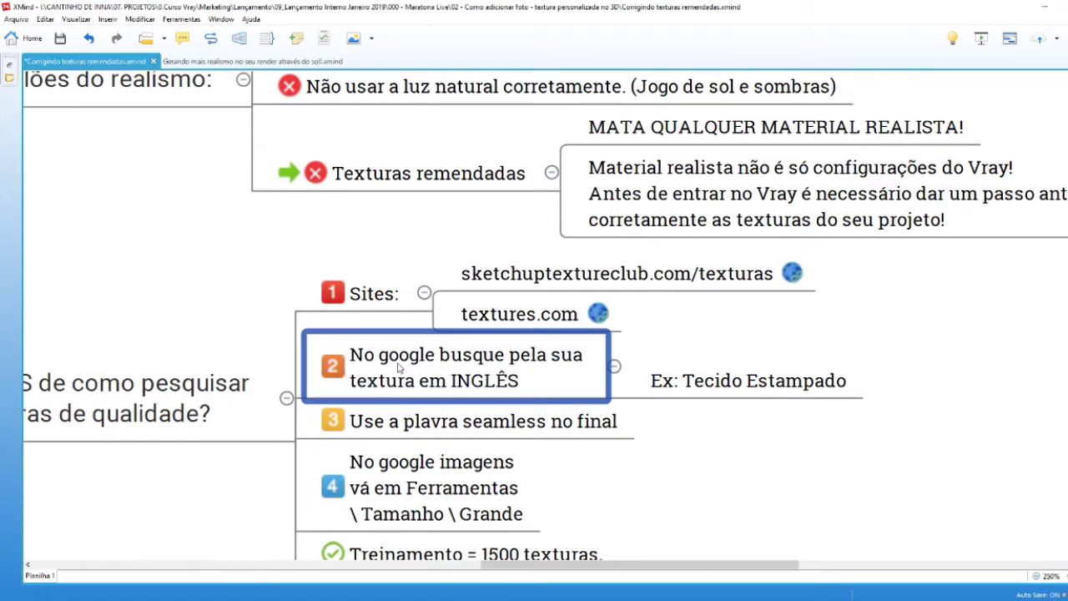
left_click(407, 432)
left_click(392, 467)
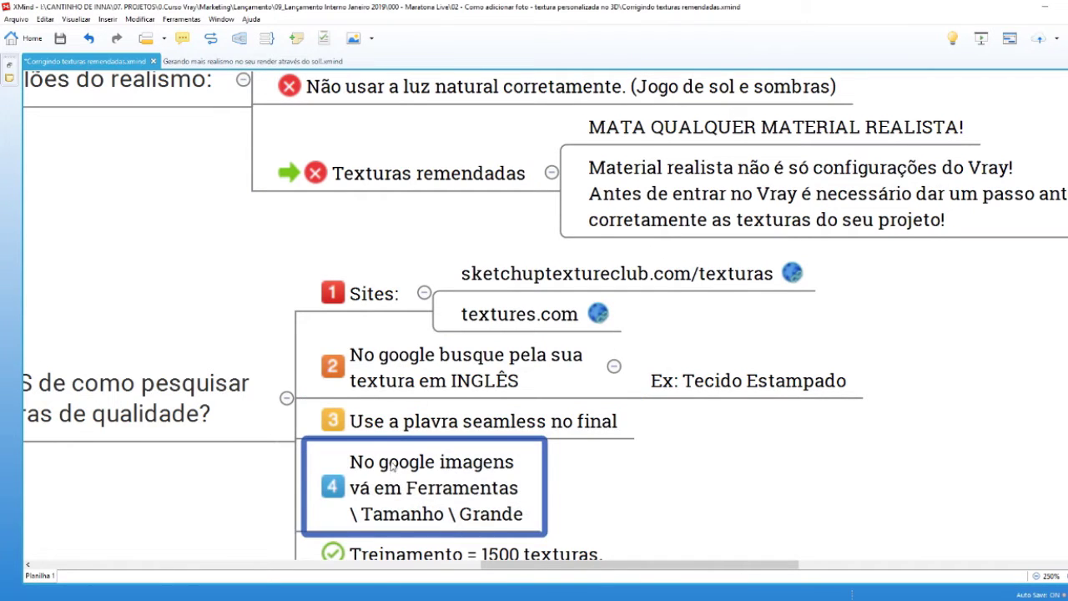
scroll(388, 445, "down", 2)
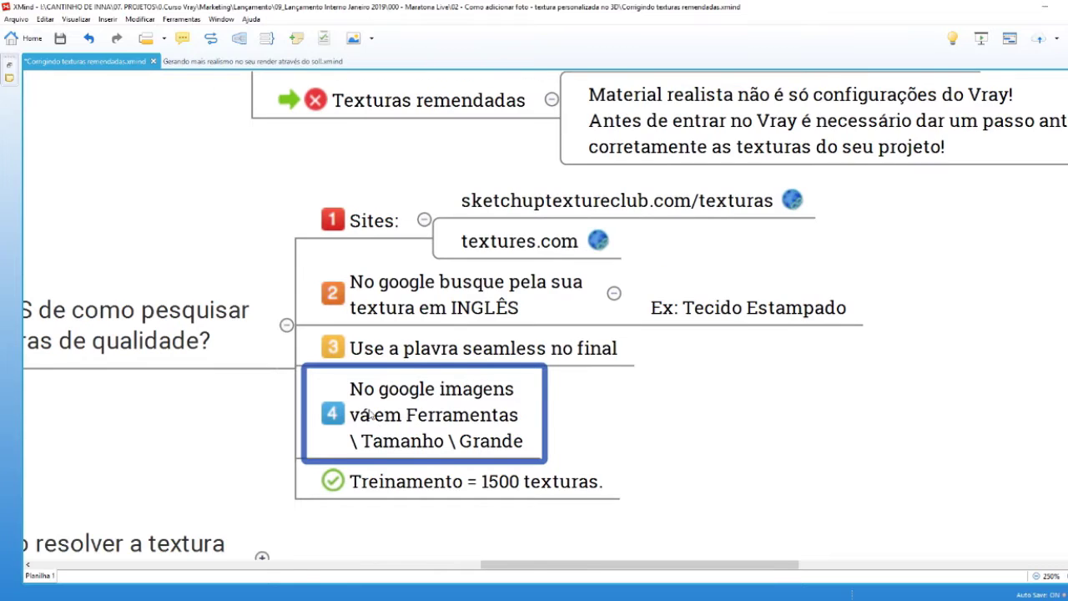
scroll(369, 415, "up", 2)
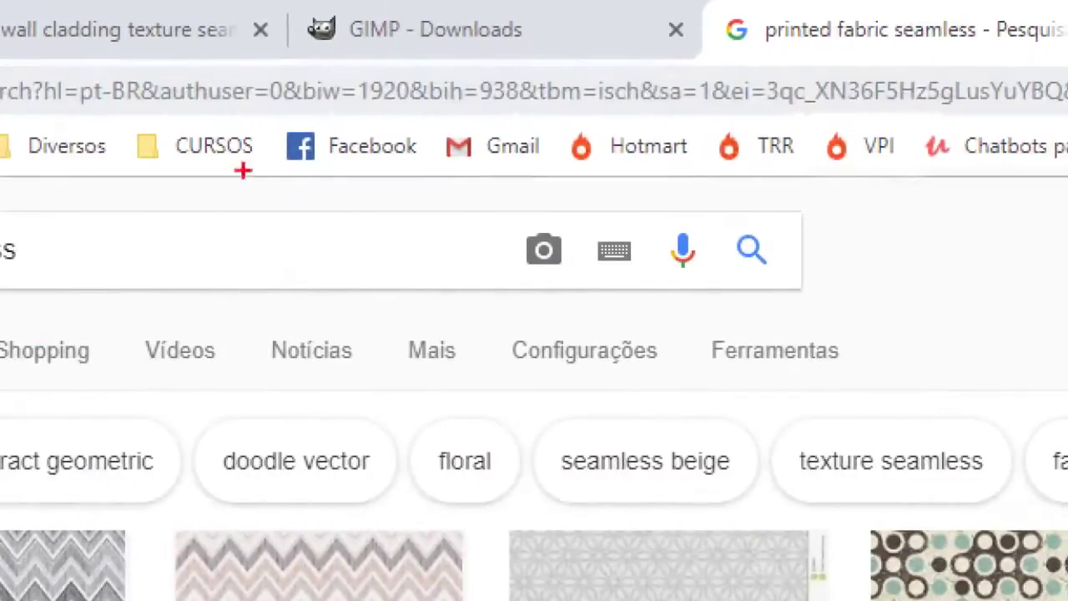
Step: Filter the image results to Large size and preview the first 1300 × 1300 geometric pattern
mouse_move(687, 373)
left_mouse_down()
mouse_move(865, 373)
mouse_move(757, 325)
left_mouse_up()
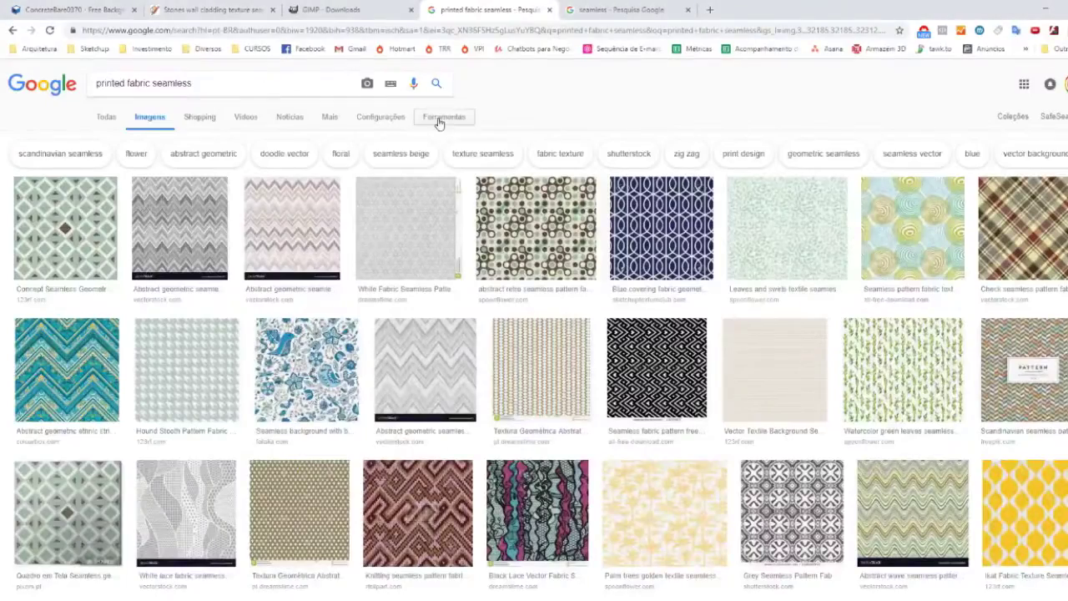
left_click(440, 117)
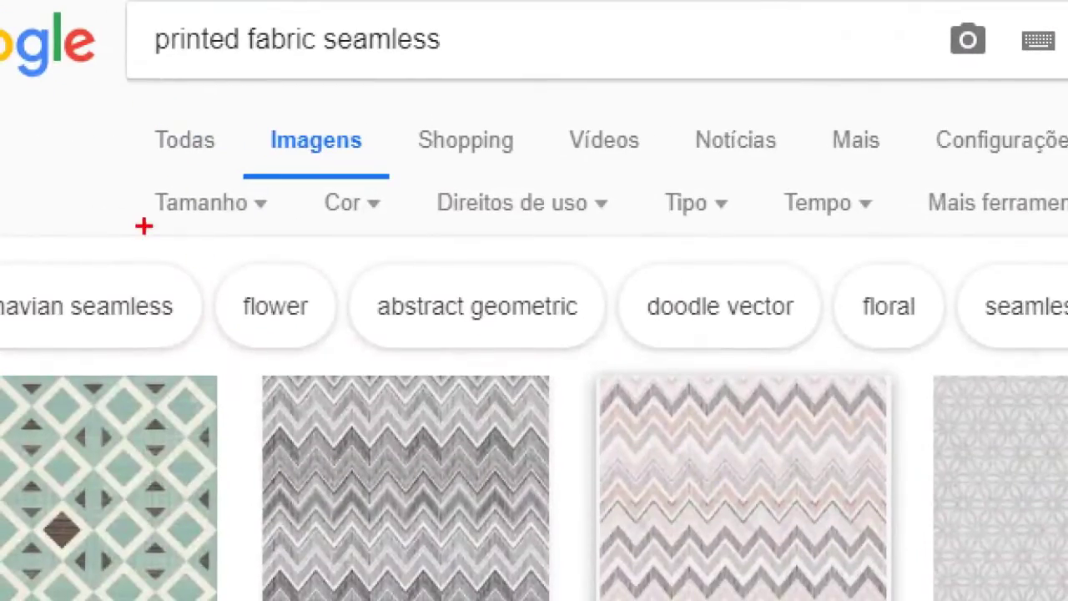
left_click_drag(143, 226, 1067, 269)
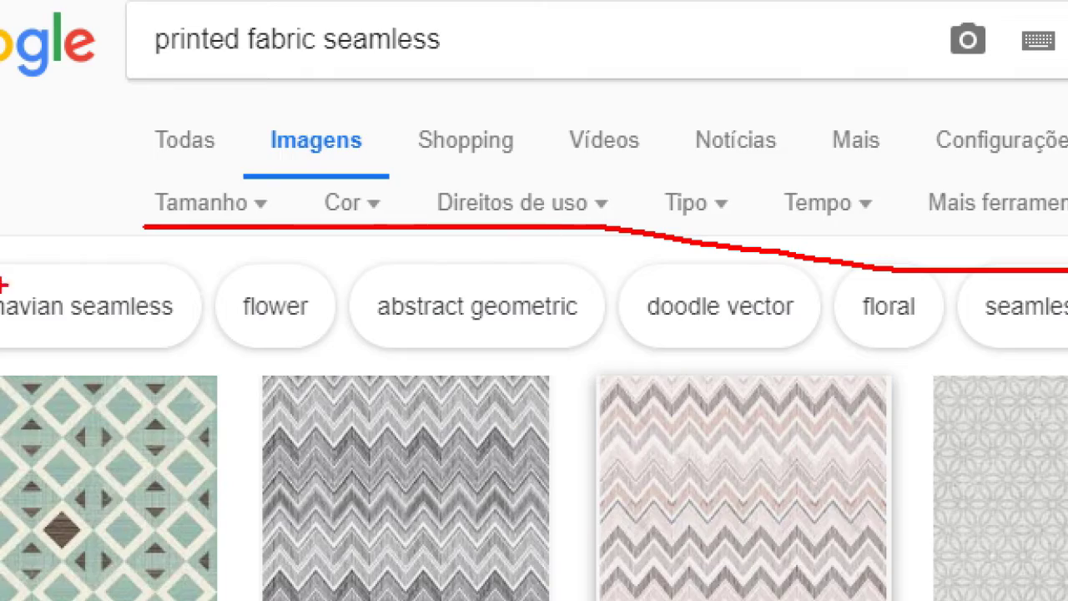
left_click_drag(165, 258, 222, 279)
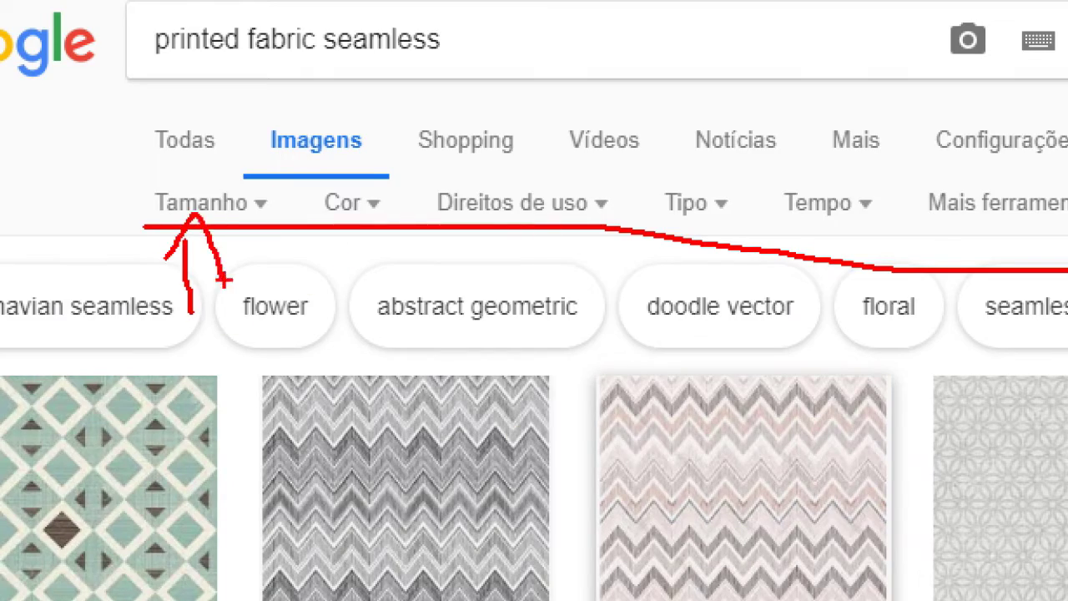
left_click(113, 138)
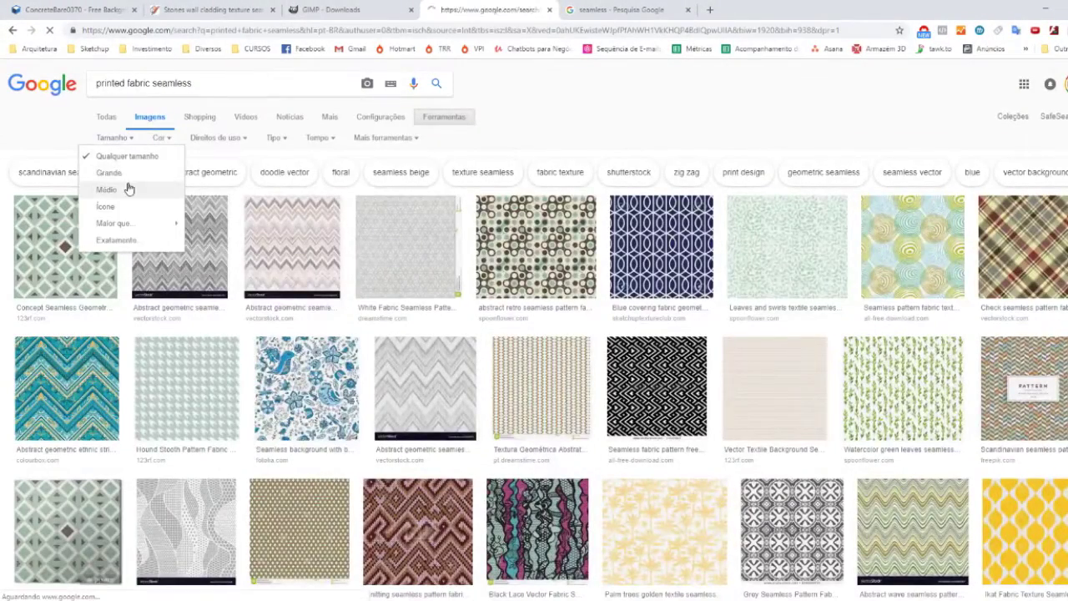
left_click(121, 175)
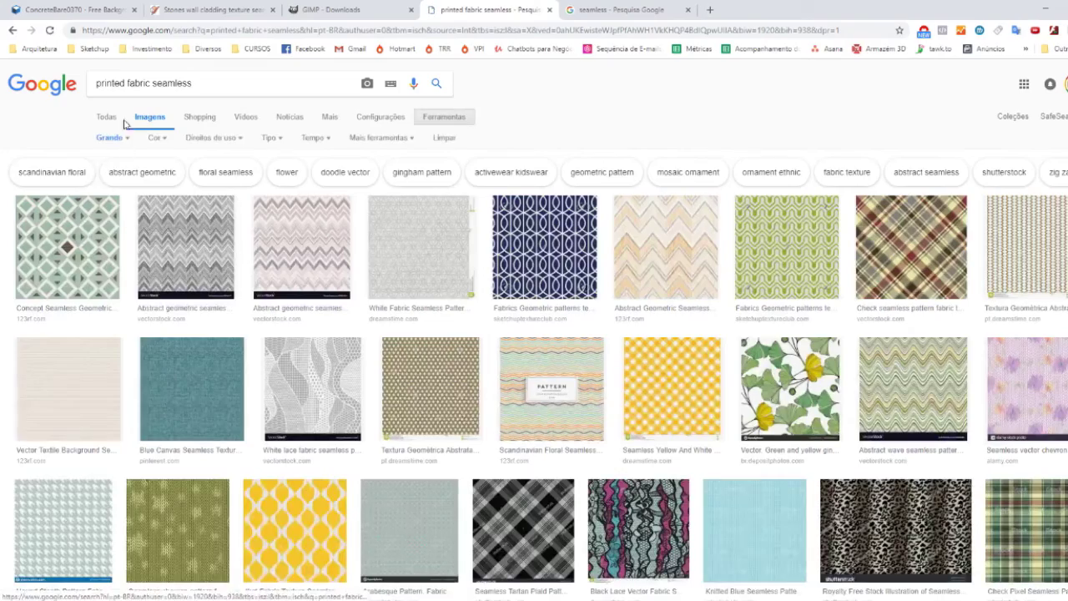
scroll(285, 381, "down", 2)
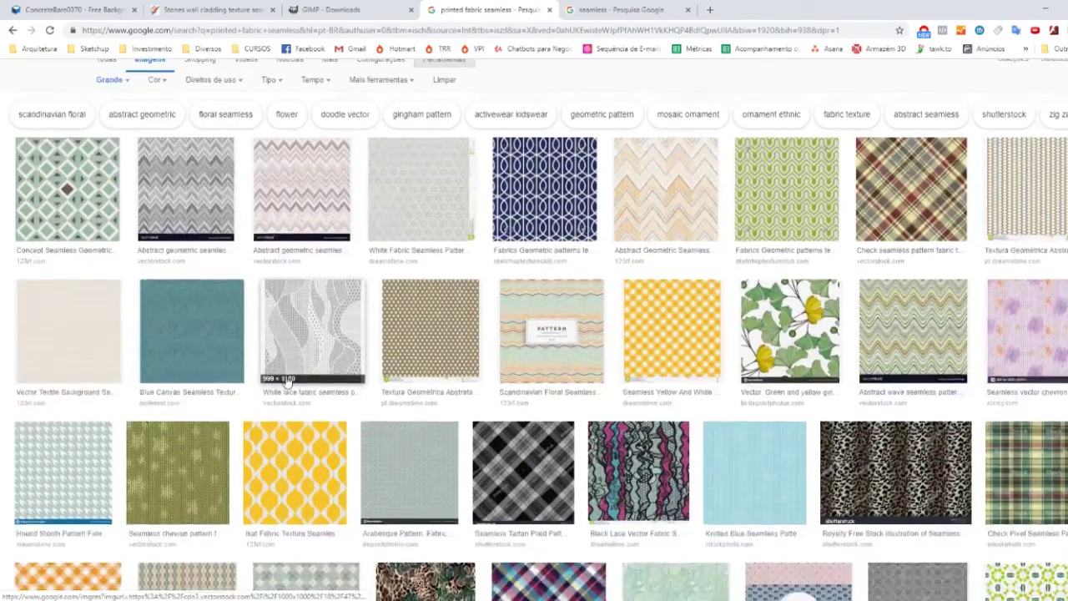
scroll(285, 376, "up", 2)
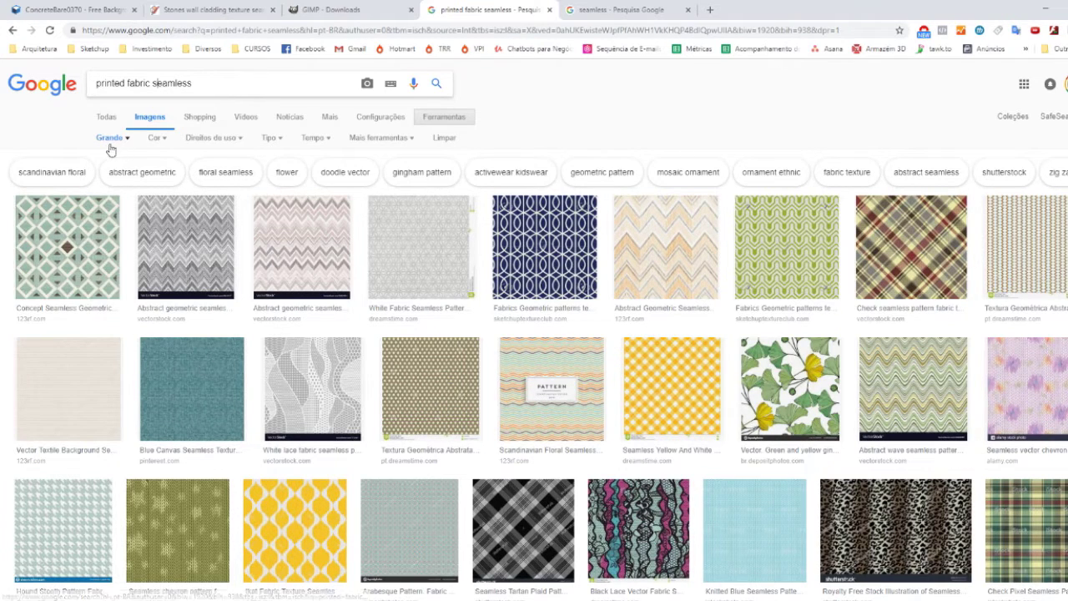
left_click(63, 268)
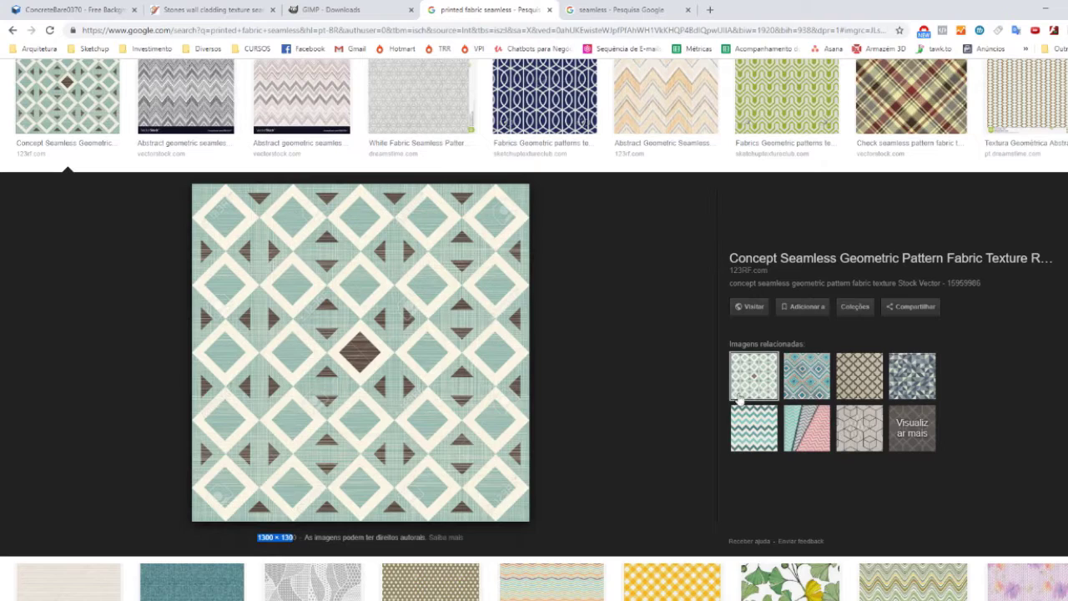
Step: Preview the blue diamond, quatrefoil, navy geometric, canvas, green chevron and blue wave fabrics
left_click(806, 378)
left_click(858, 382)
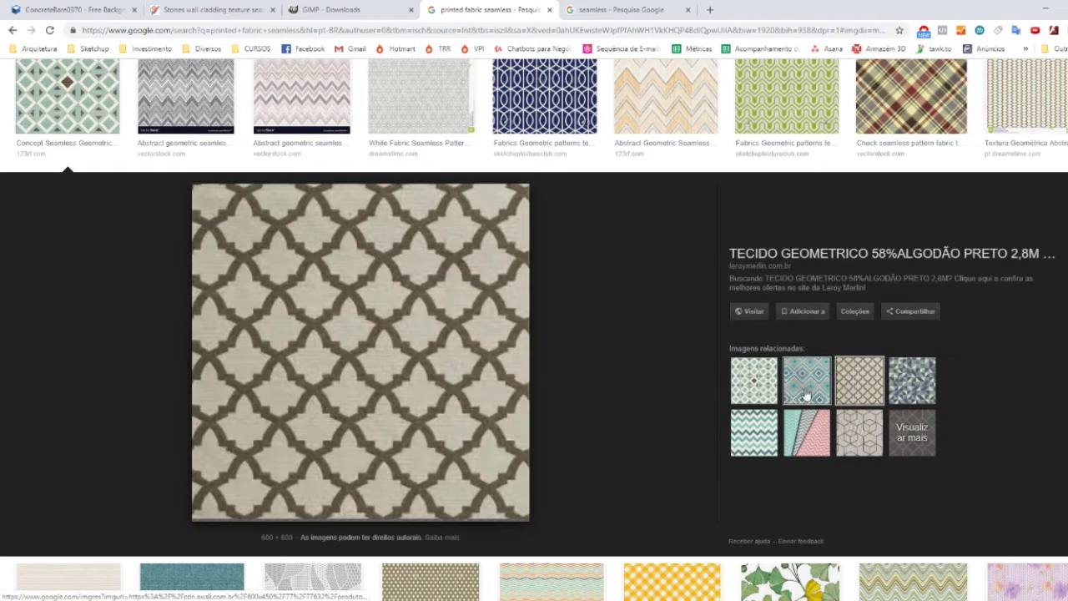
scroll(317, 209, "up", 1)
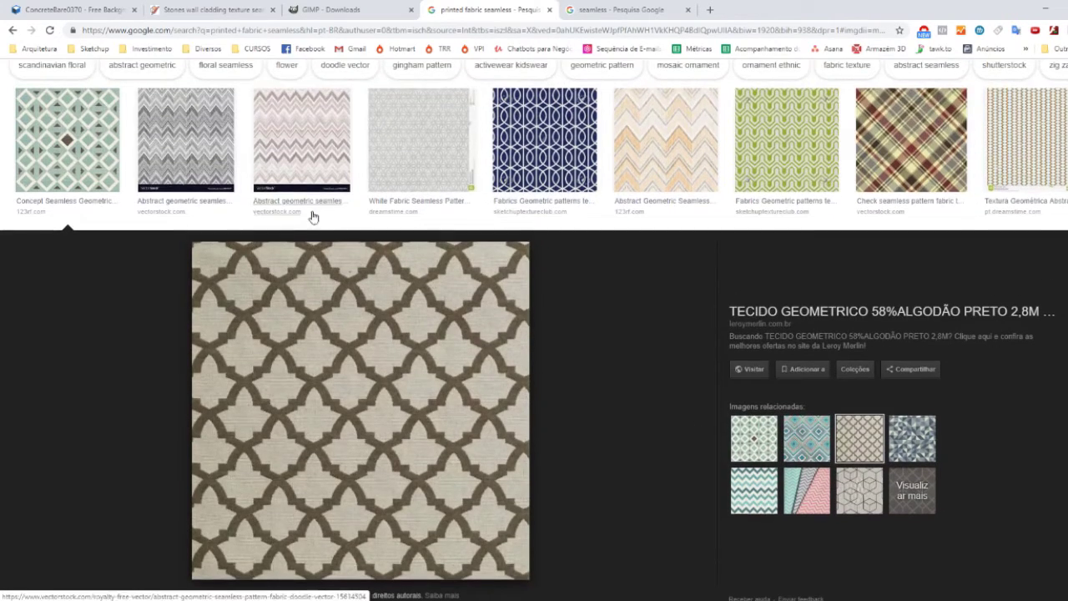
left_click(546, 148)
left_click(192, 591)
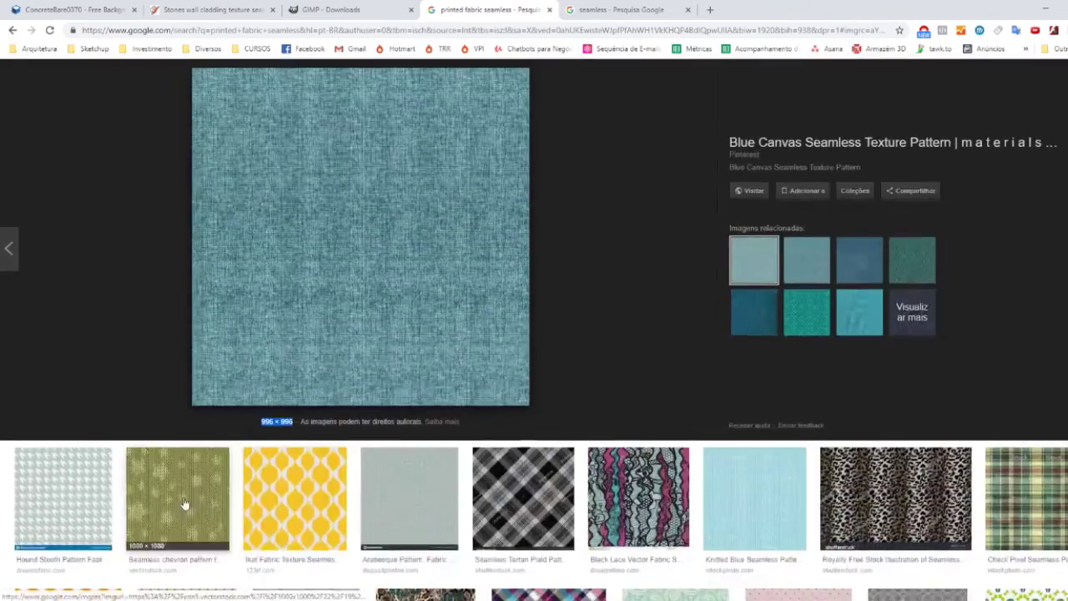
left_click(185, 511)
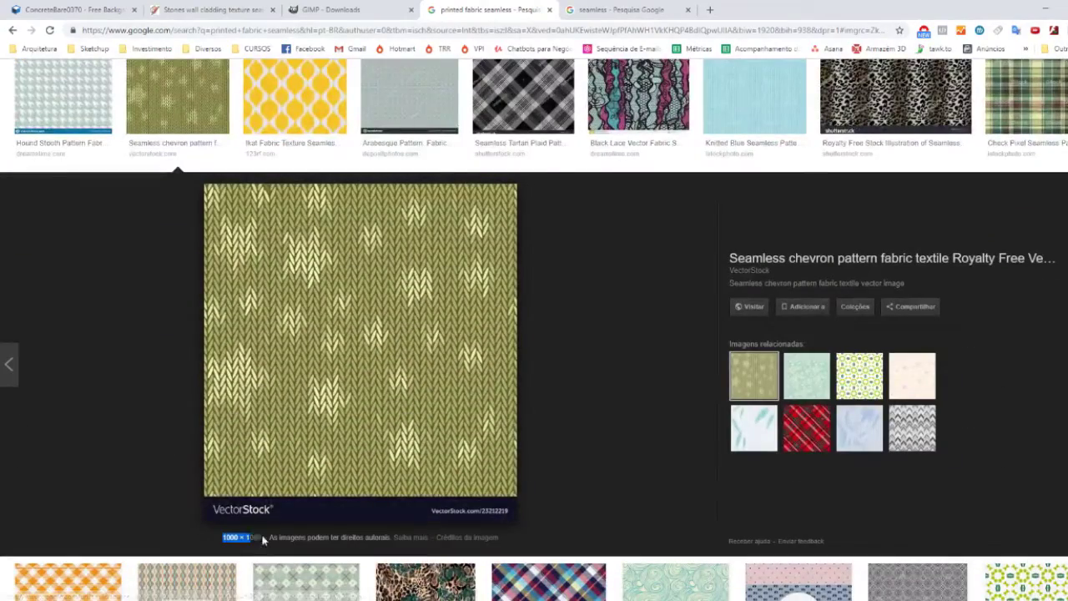
left_click(813, 384)
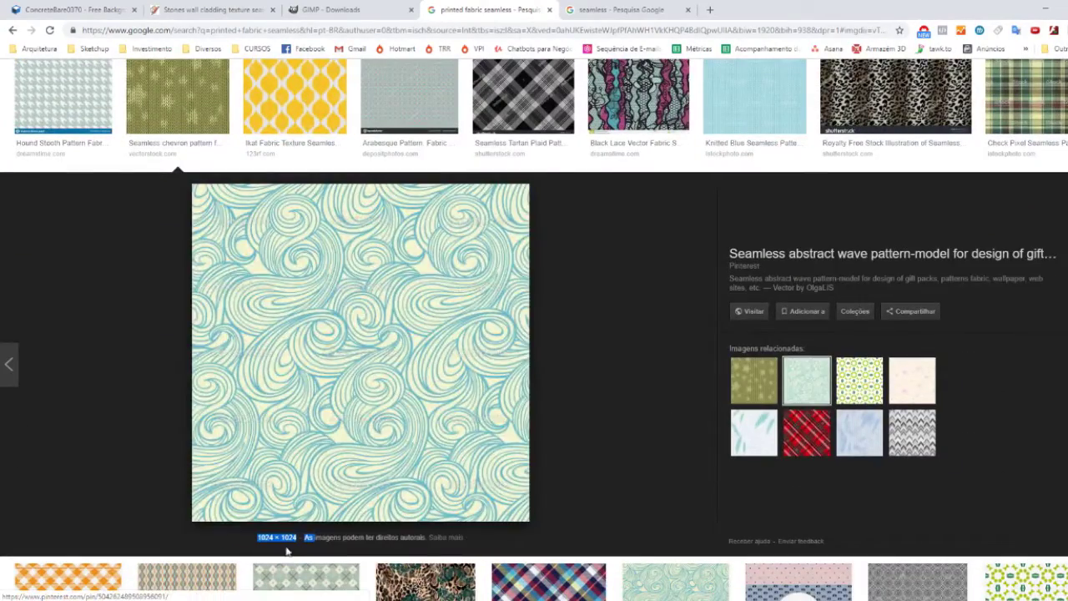
scroll(334, 517, "down", 3)
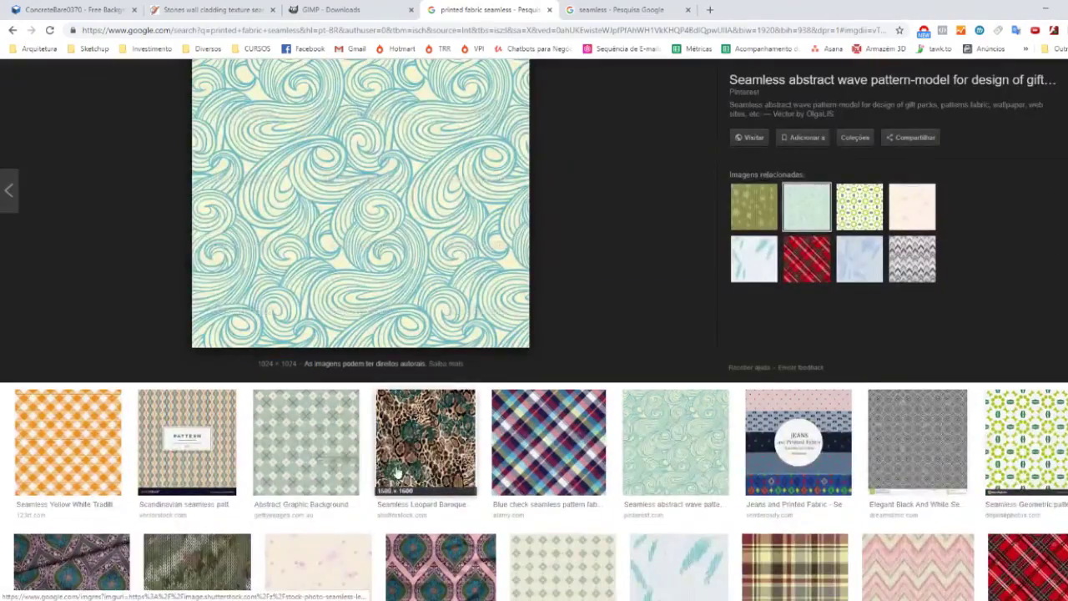
scroll(405, 481, "up", 2)
scroll(399, 478, "up", 3)
scroll(393, 472, "up", 5)
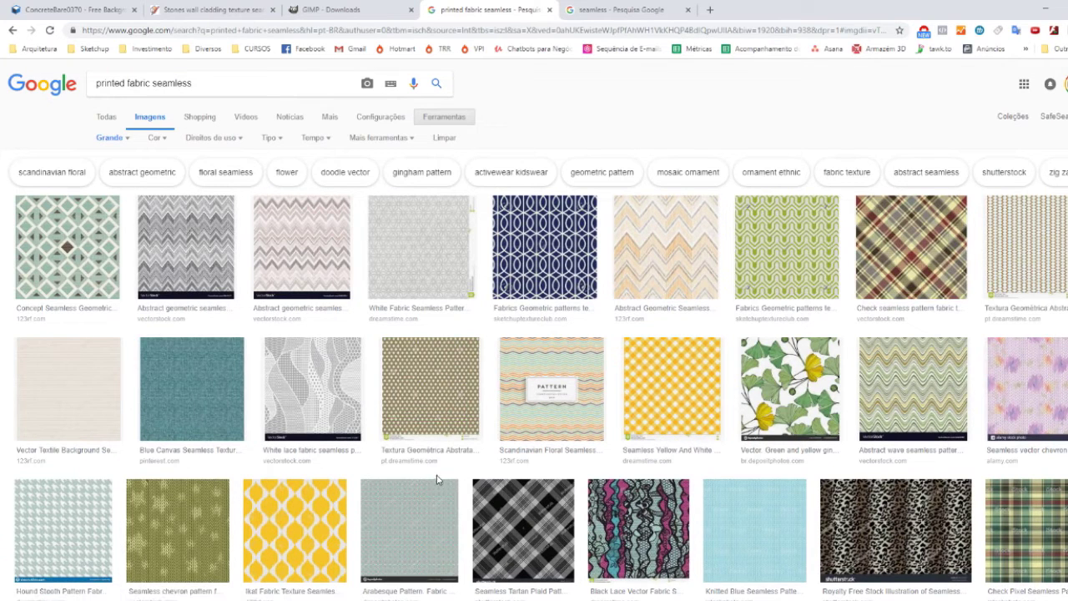
Step: Highlight the 'Treinamento = 1500 texturas' tip, then move to the 'Como resolver a textura remendada?' topic
key("alt+Tab")
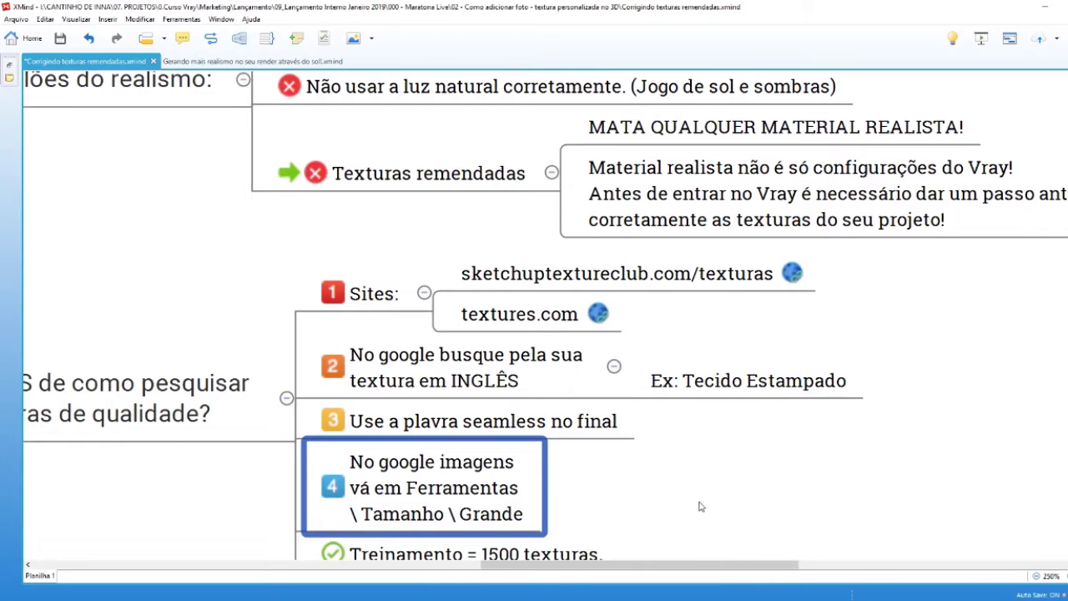
left_click_drag(706, 570, 662, 570)
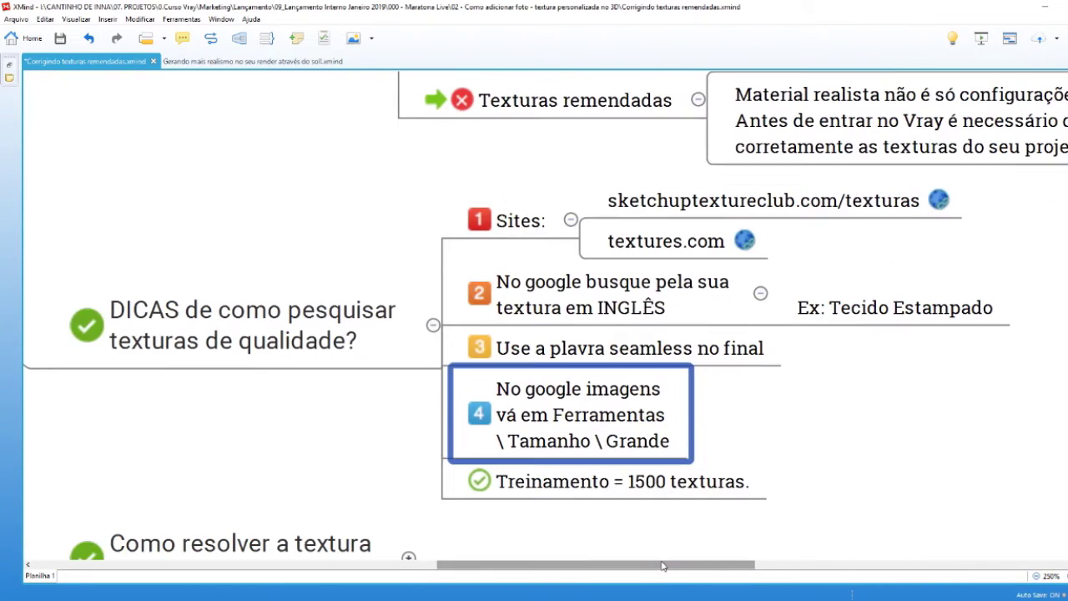
scroll(662, 570, "down", 2)
left_click(580, 494)
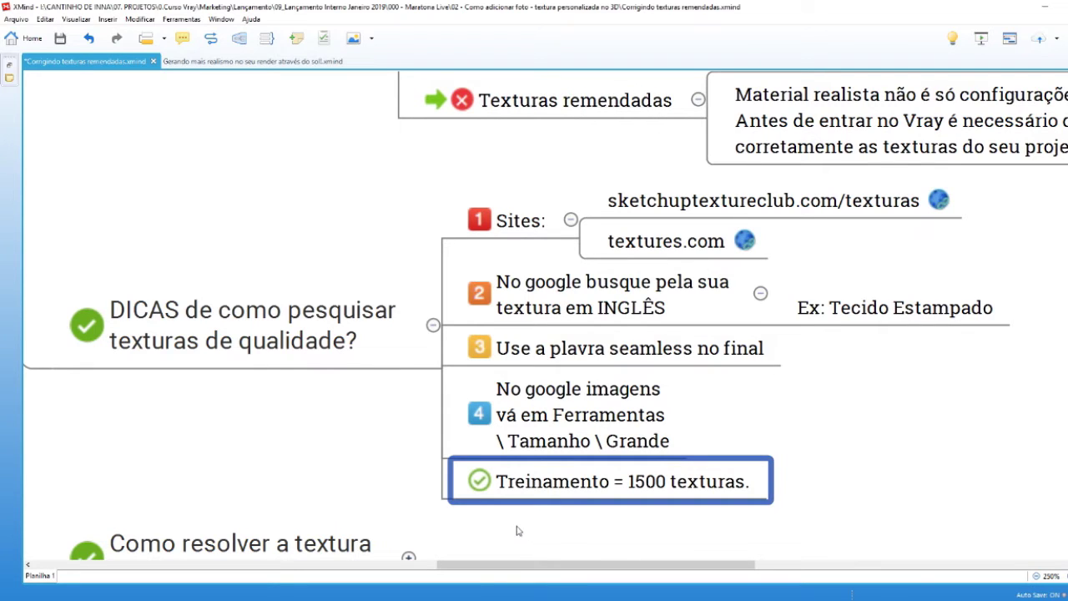
left_click_drag(471, 564, 451, 564)
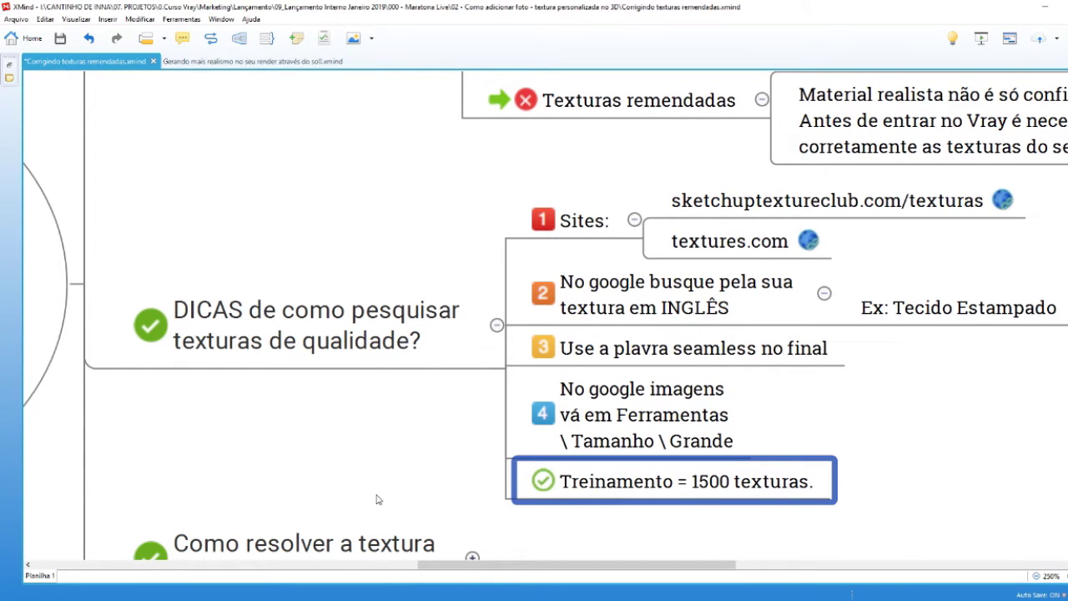
scroll(376, 500, "down", 1)
left_click(316, 394)
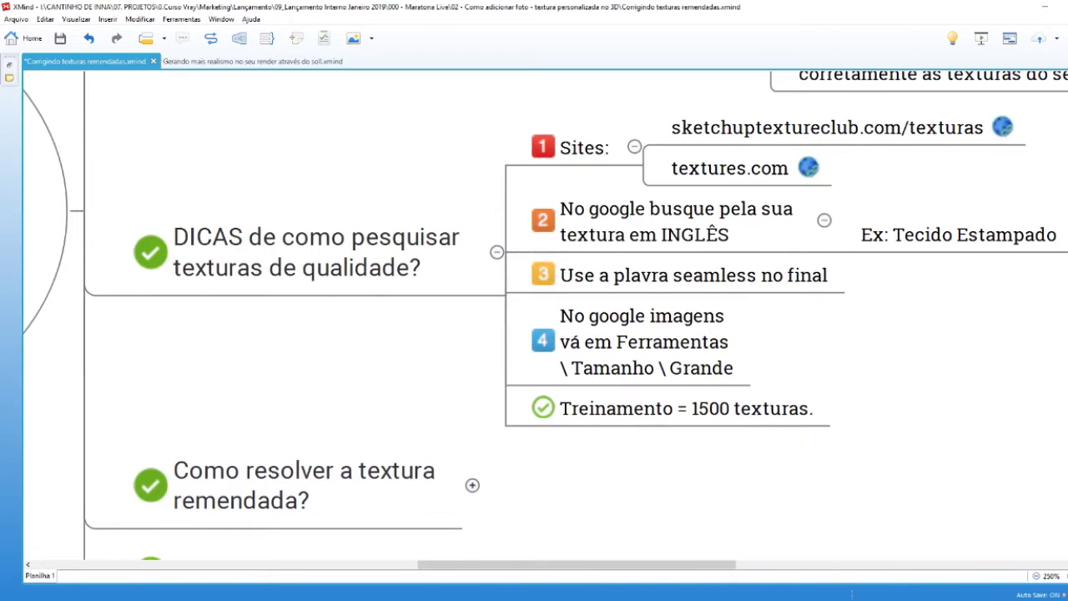
left_click(316, 429)
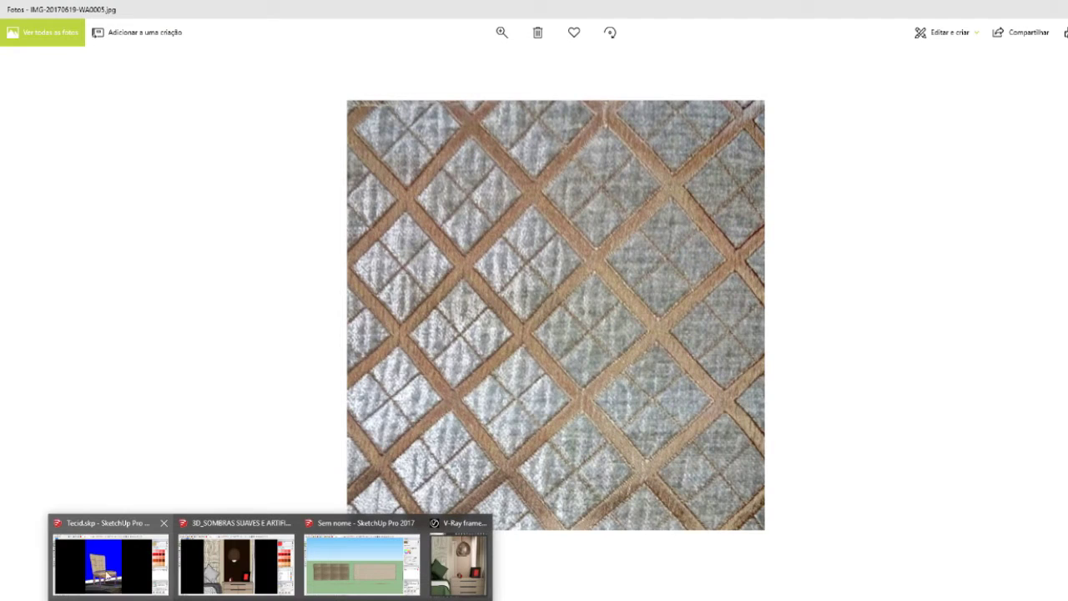
Step: Bring the Tecid.skp chair model in SketchUp to the front
left_click(109, 574)
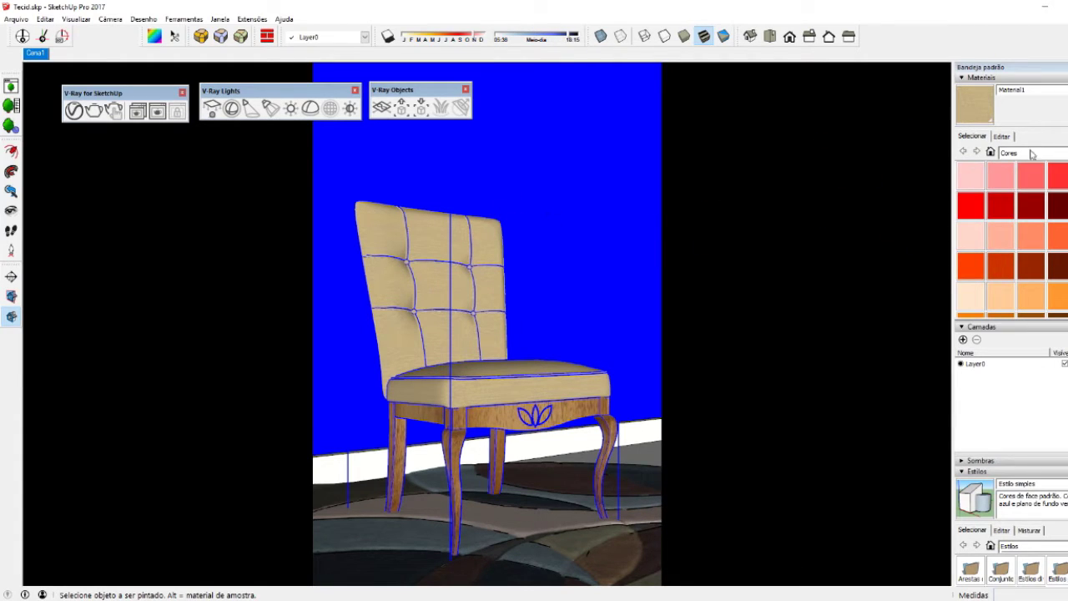
Step: Inspect the chair material's Fabric 19.jpg texture settings, then open the V-Ray Asset Editor on Material1
left_click(73, 110)
left_click_drag(365, 172, 221, 172)
left_click(1002, 137)
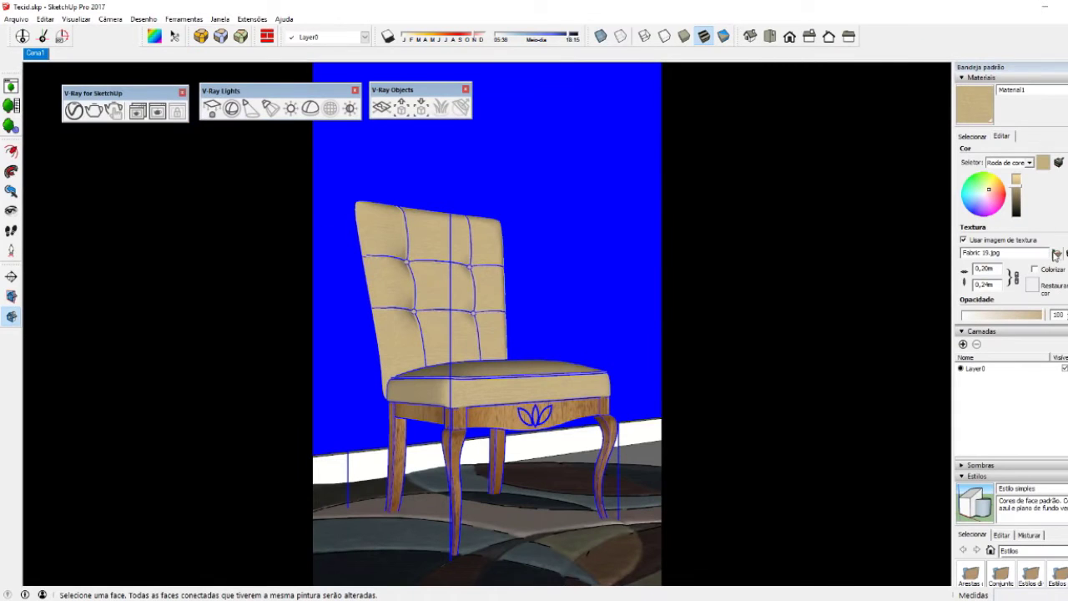
left_click(1057, 254)
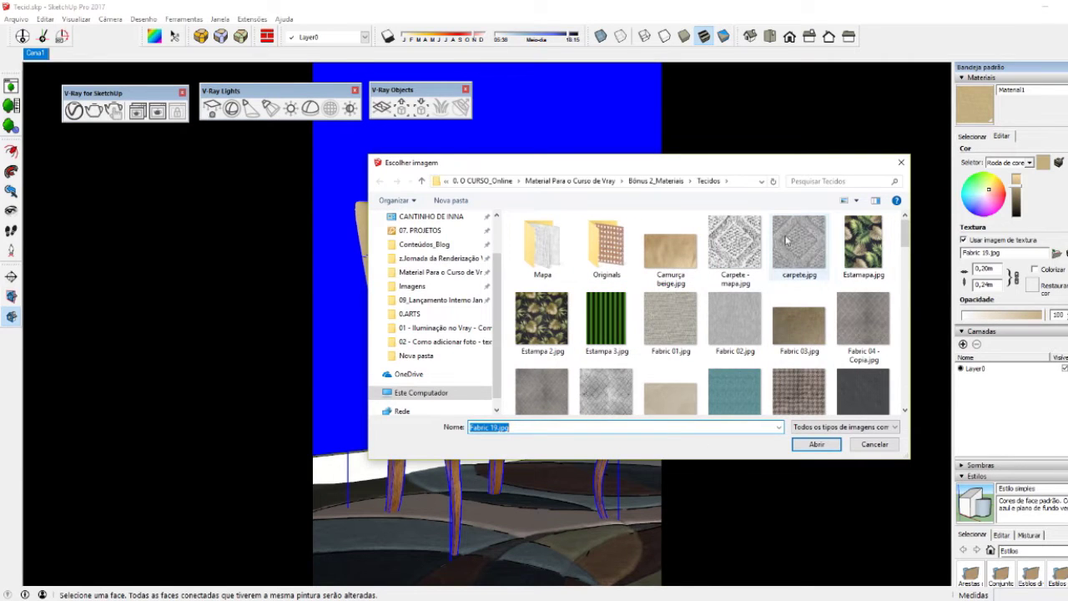
left_click(901, 162)
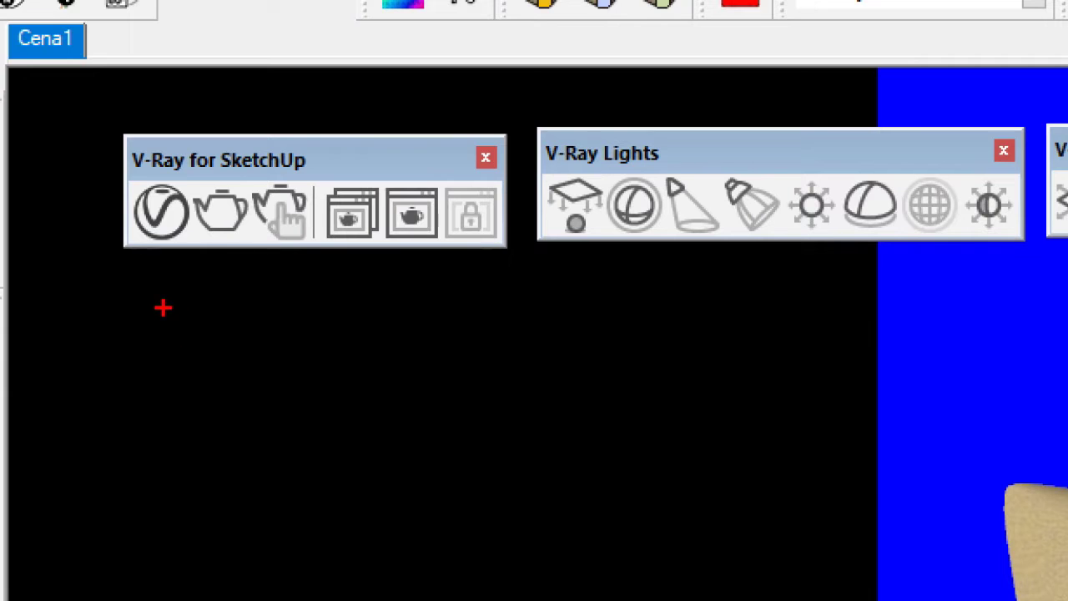
mouse_move(163, 309)
left_mouse_down()
mouse_move(166, 243)
mouse_move(147, 267)
mouse_move(184, 273)
left_mouse_up()
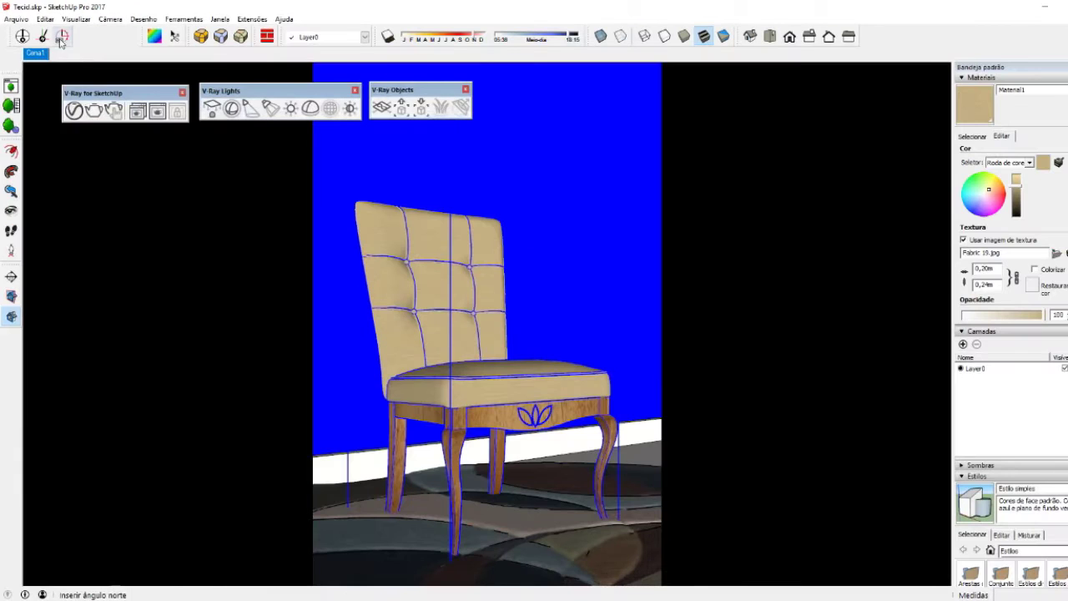
left_click(74, 112)
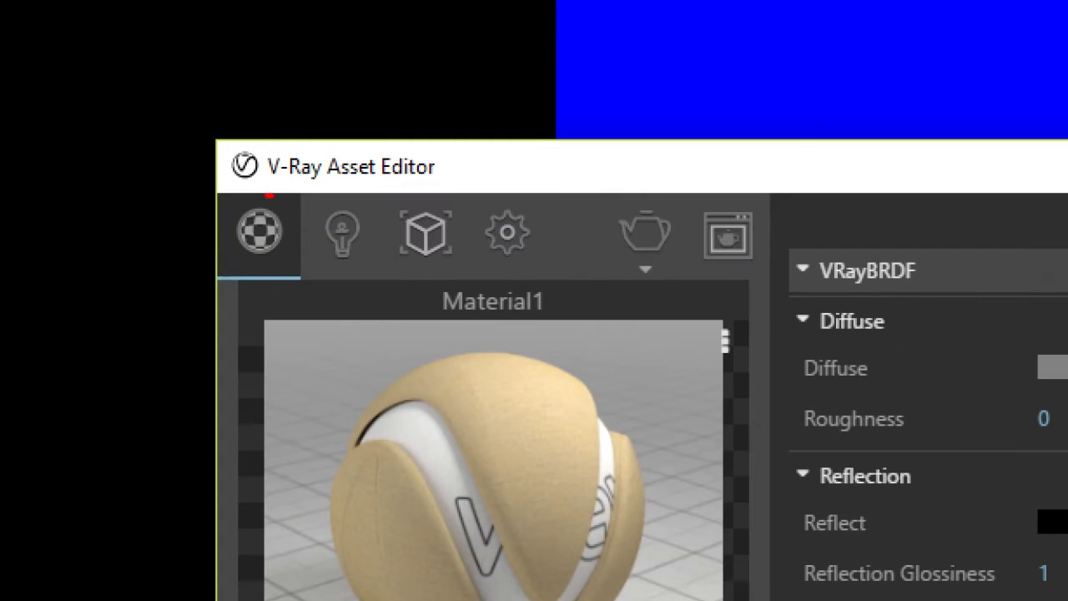
left_click_drag(253, 197, 264, 202)
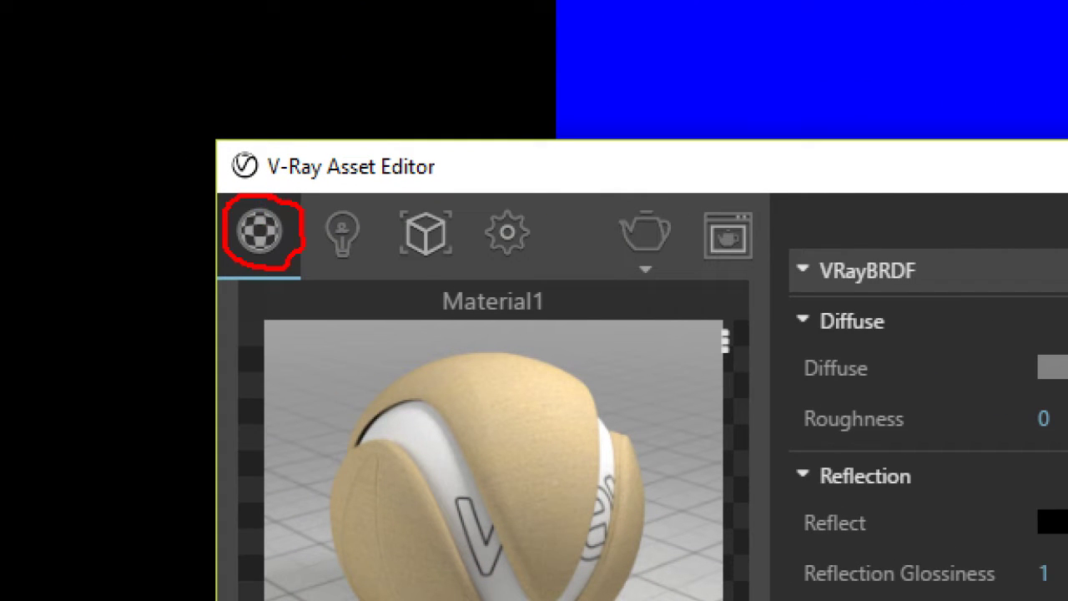
left_click_drag(593, 330, 469, 267)
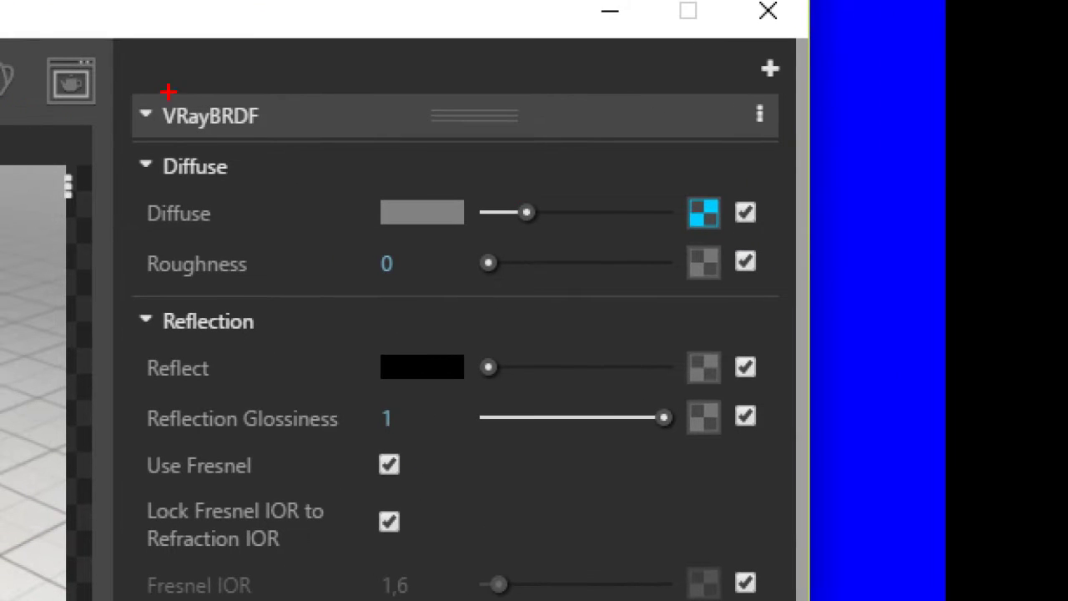
mouse_move(135, 83)
left_mouse_down()
mouse_move(132, 144)
mouse_move(265, 126)
left_mouse_up()
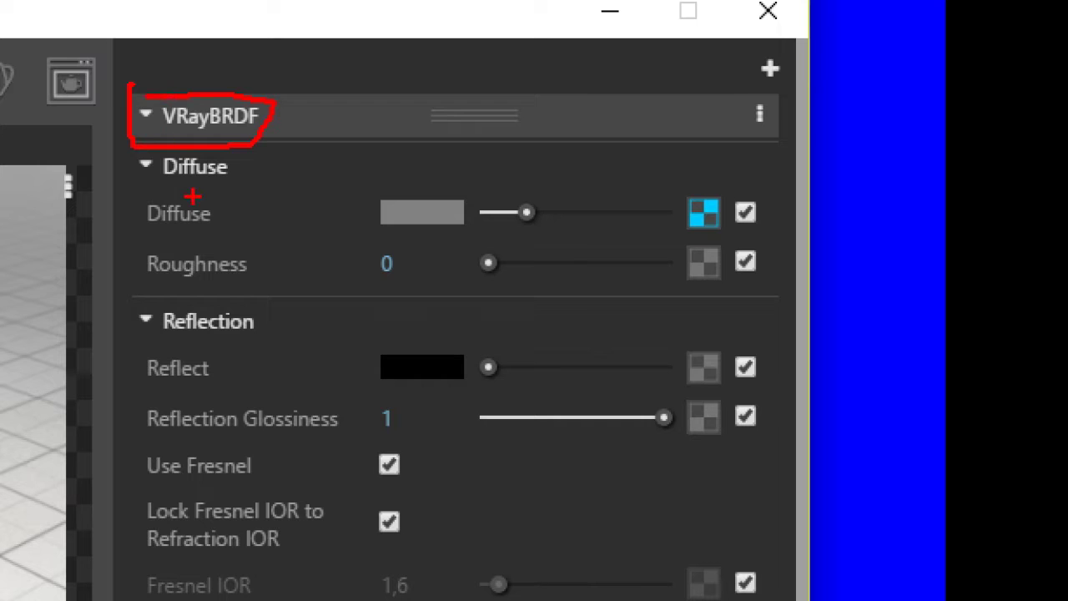
mouse_move(138, 177)
left_mouse_down()
mouse_move(237, 150)
mouse_move(129, 154)
left_mouse_up()
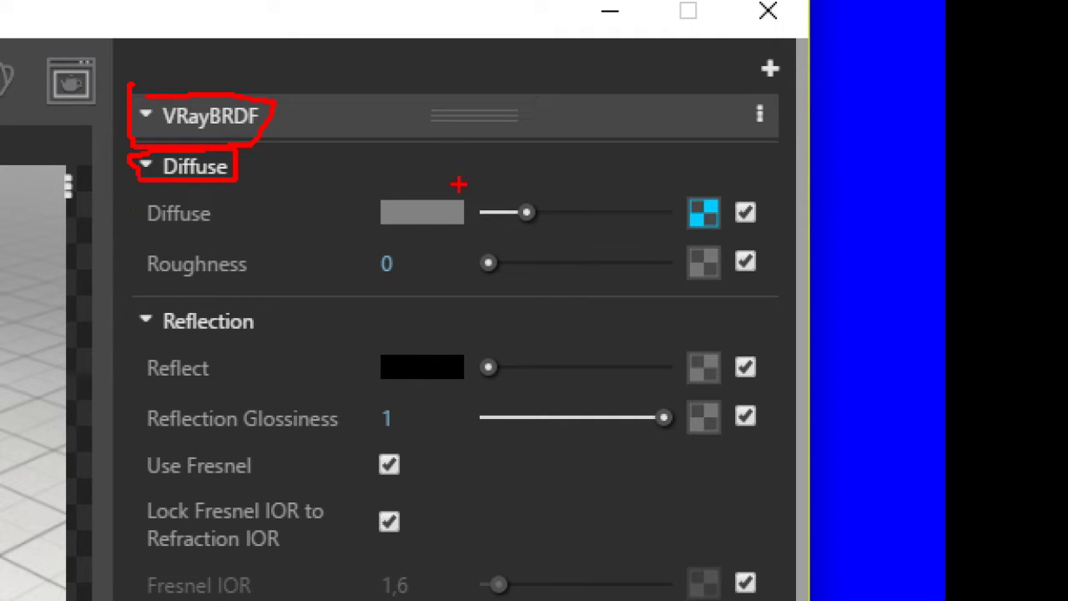
mouse_move(430, 140)
left_mouse_down()
mouse_move(425, 179)
mouse_move(438, 190)
mouse_move(437, 172)
left_mouse_up()
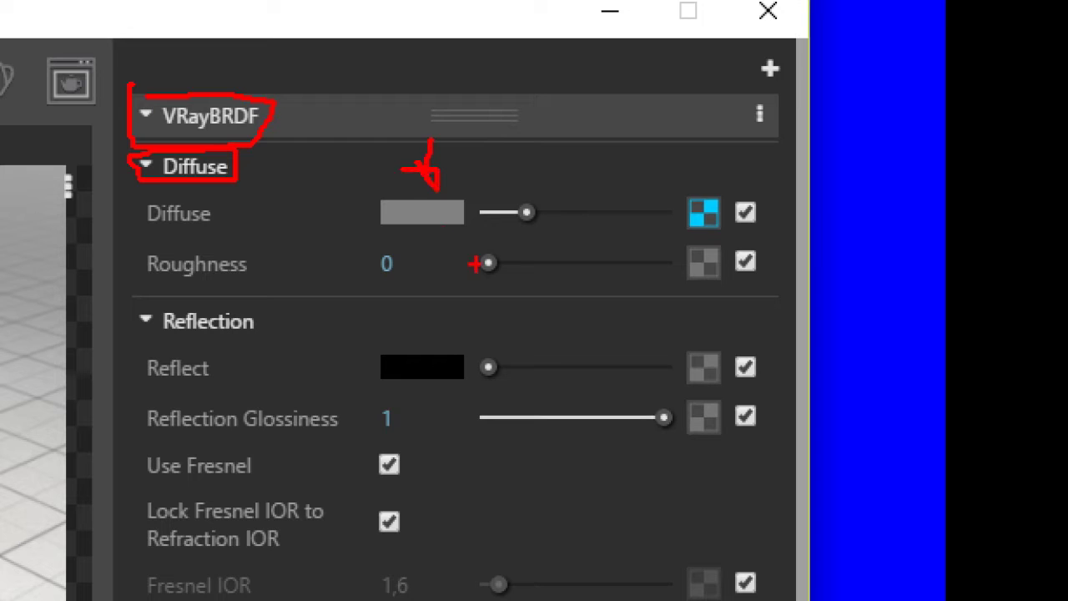
mouse_move(704, 142)
left_mouse_down()
mouse_move(709, 160)
mouse_move(686, 185)
mouse_move(705, 243)
mouse_move(728, 198)
mouse_move(739, 238)
mouse_move(685, 192)
mouse_move(749, 215)
mouse_move(736, 192)
mouse_move(430, 158)
mouse_move(254, 178)
mouse_move(287, 199)
left_mouse_up()
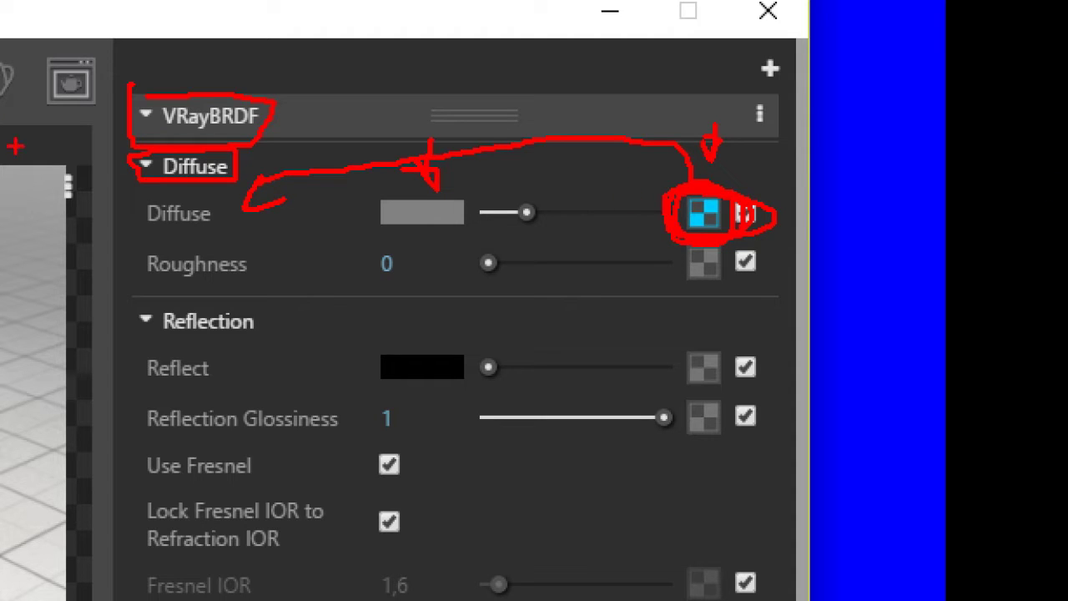
mouse_move(126, 226)
left_mouse_down()
mouse_move(224, 224)
mouse_move(153, 192)
mouse_move(135, 226)
left_mouse_up()
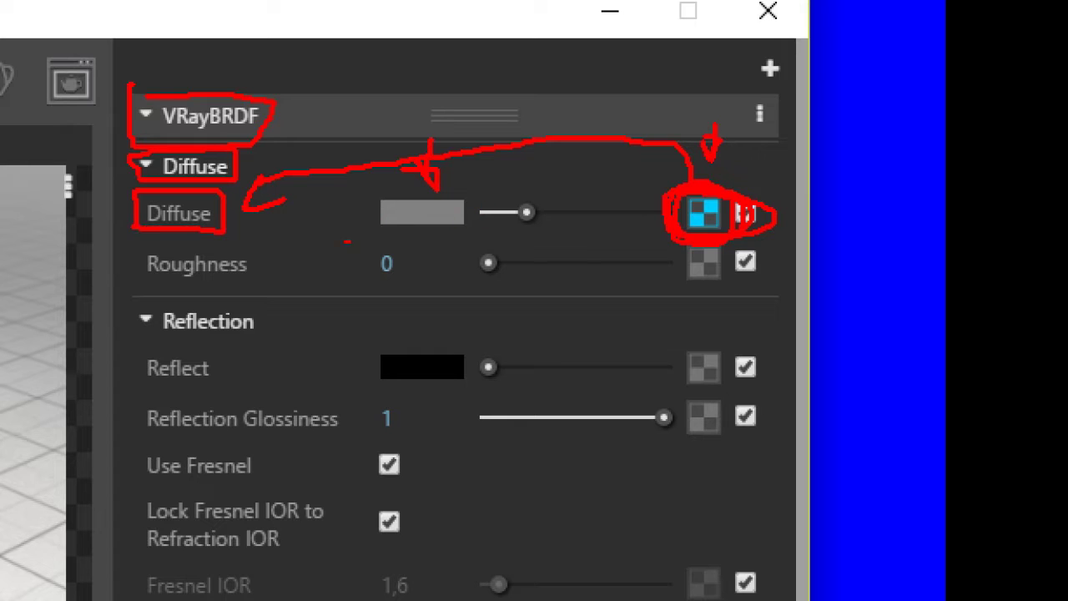
mouse_move(470, 197)
left_mouse_down()
mouse_move(380, 209)
mouse_move(466, 208)
left_mouse_up()
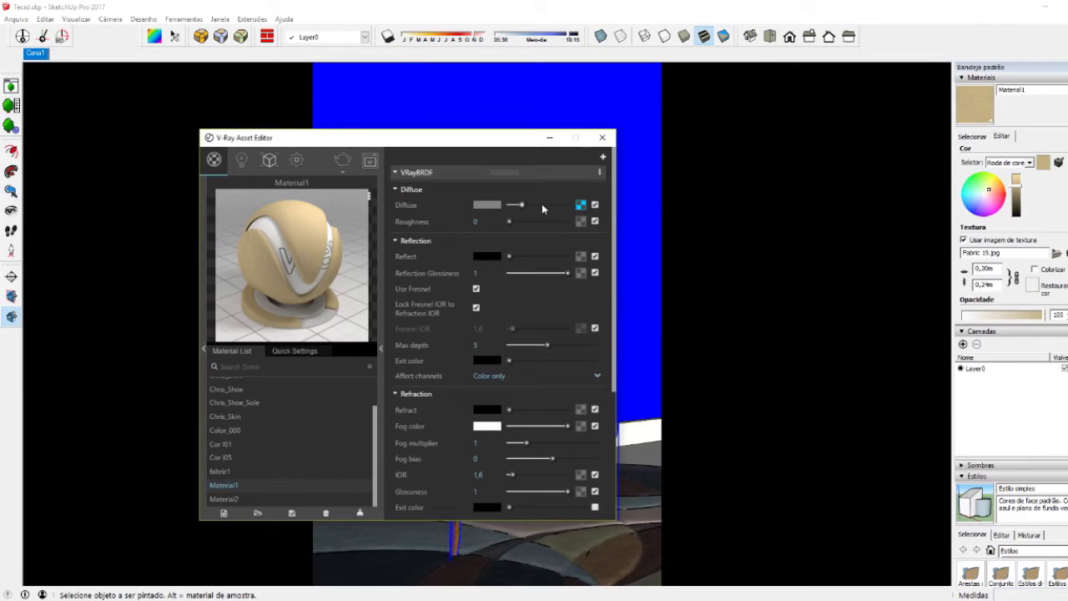
Step: Load IMG-20170619-WA0005.jpg from '02 - Como adicionar foto' as Material1's diffuse bitmap
left_click(581, 205)
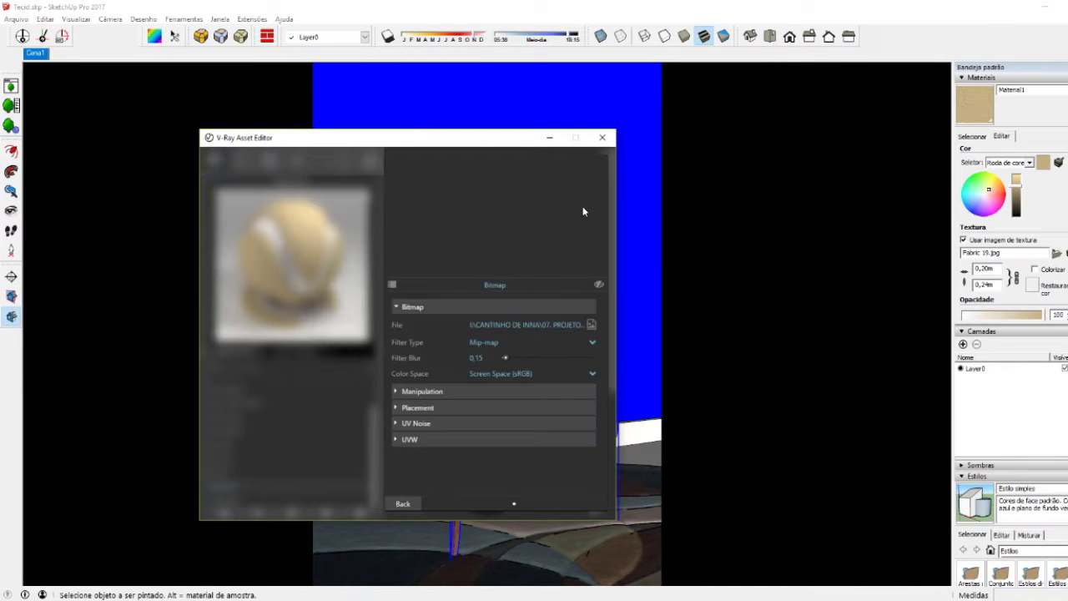
left_click(391, 285)
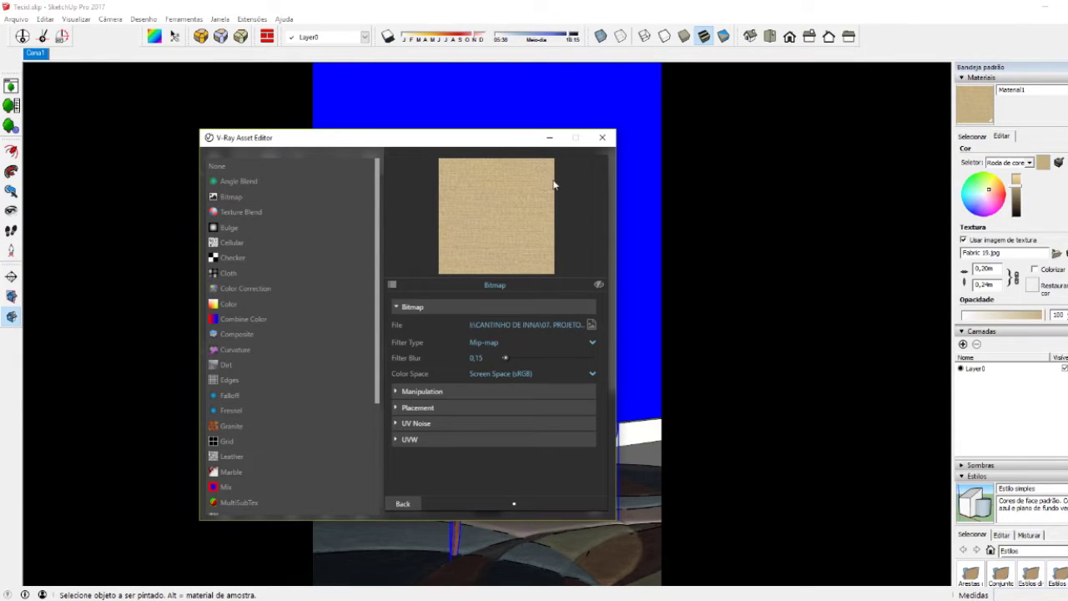
left_click(401, 506)
left_click(581, 207)
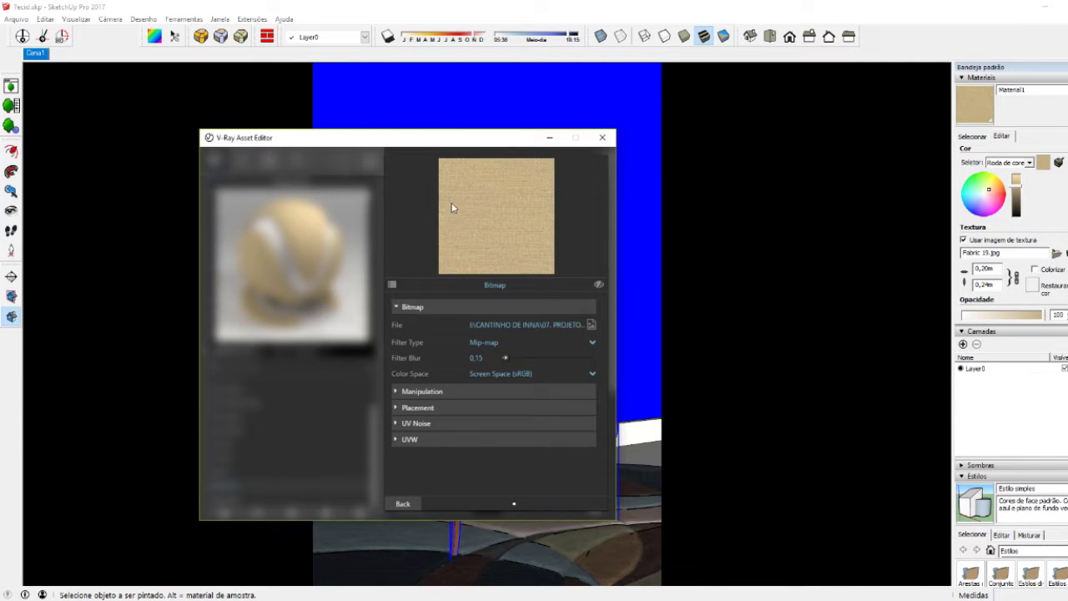
mouse_move(470, 147)
left_mouse_down()
mouse_move(319, 157)
mouse_move(439, 156)
left_mouse_up()
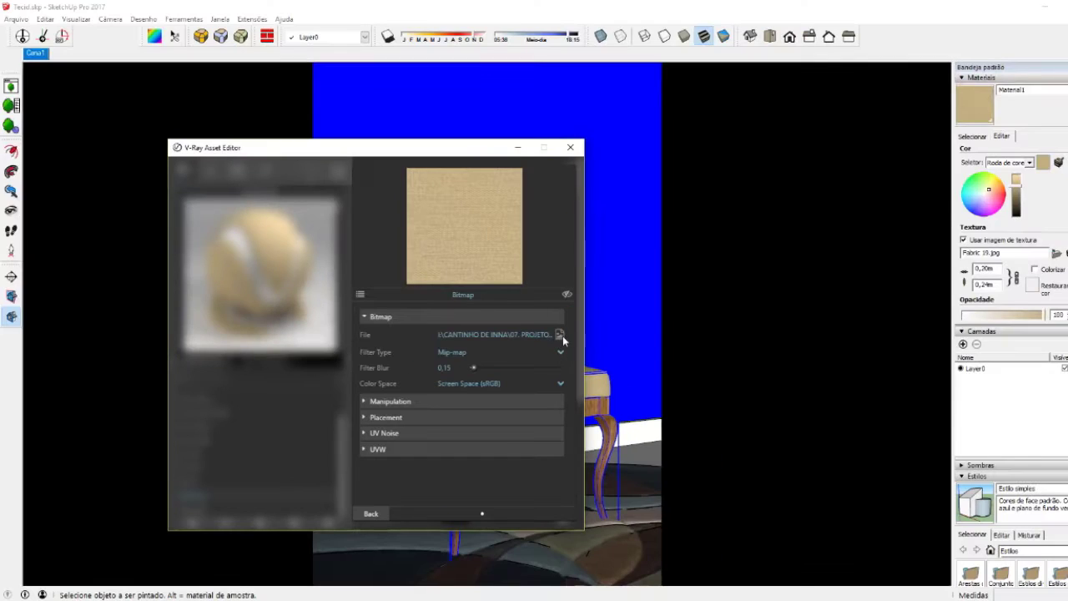
left_click(560, 335)
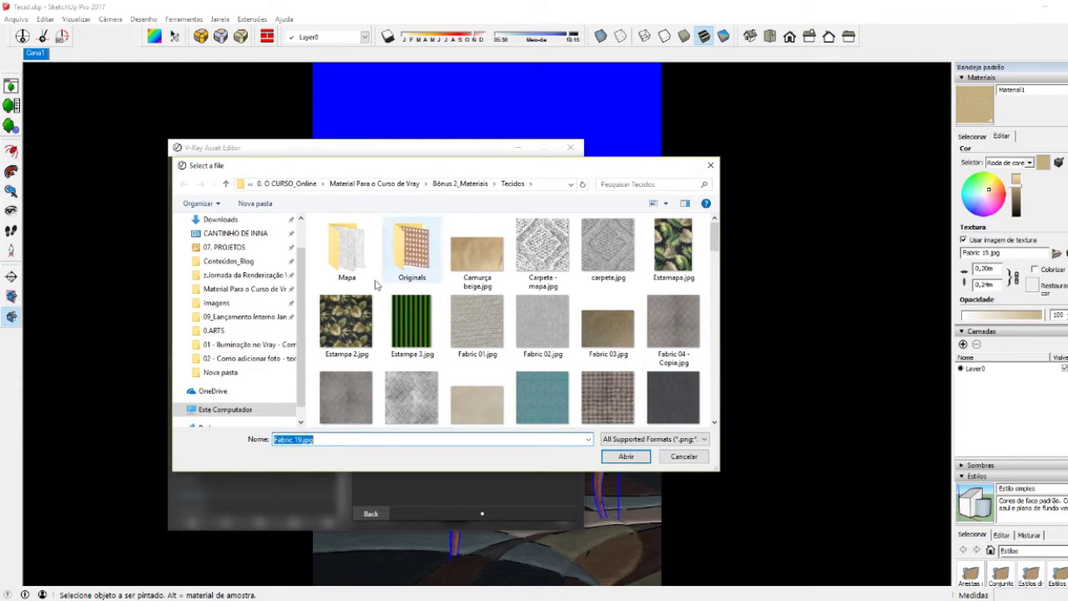
left_click(241, 358)
left_click(498, 265)
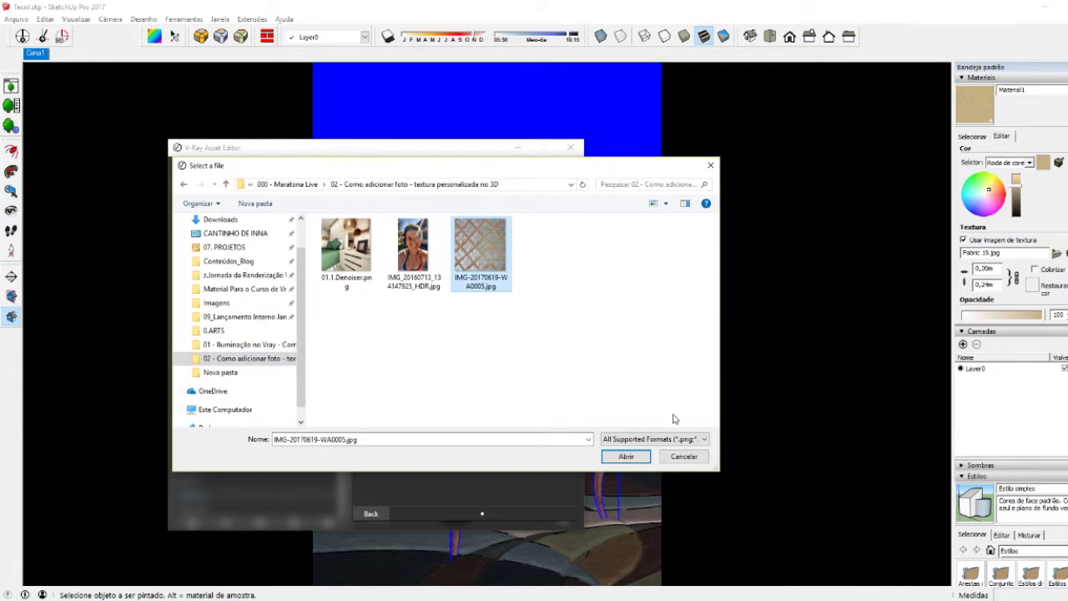
left_click(626, 456)
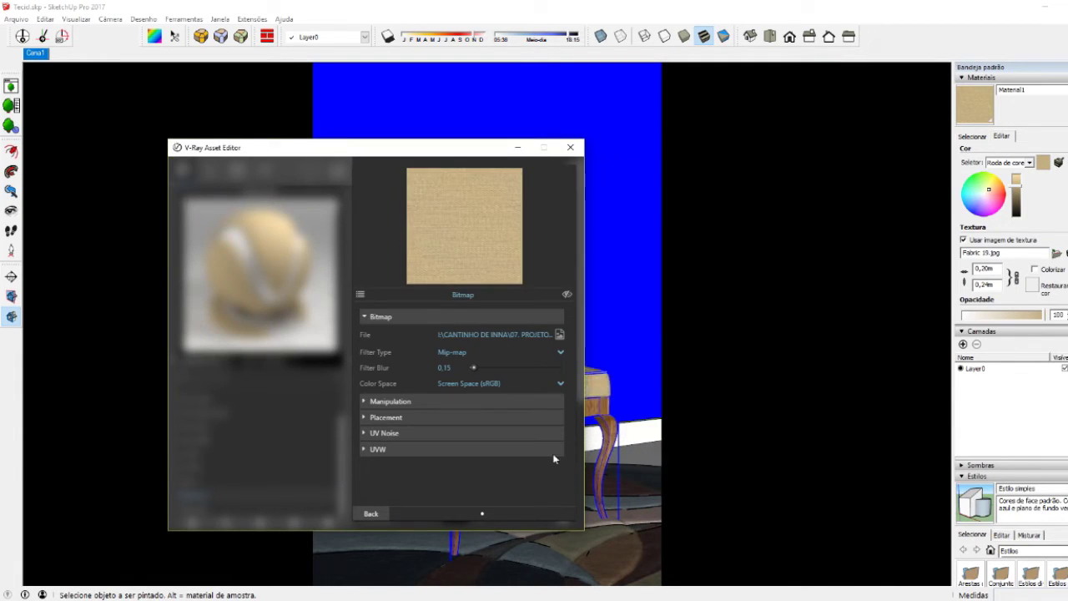
left_click(370, 514)
Step: Close the Asset Editor, check the chair's new fabric, and zoom to the untitled model's blank panel
left_click_drag(395, 148, 179, 214)
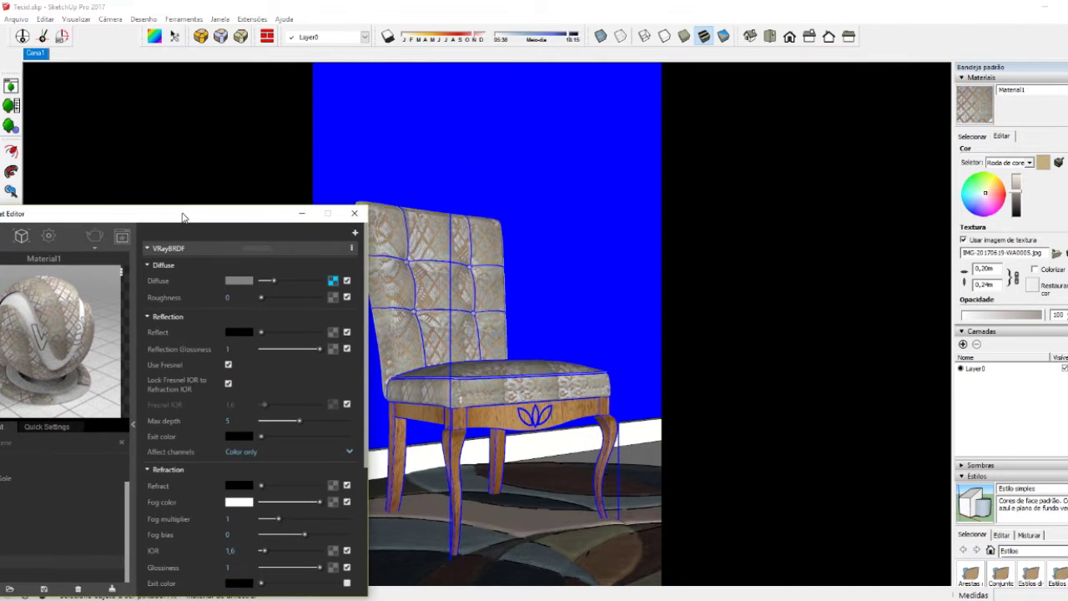
left_click(354, 213)
scroll(565, 410, "up", 5)
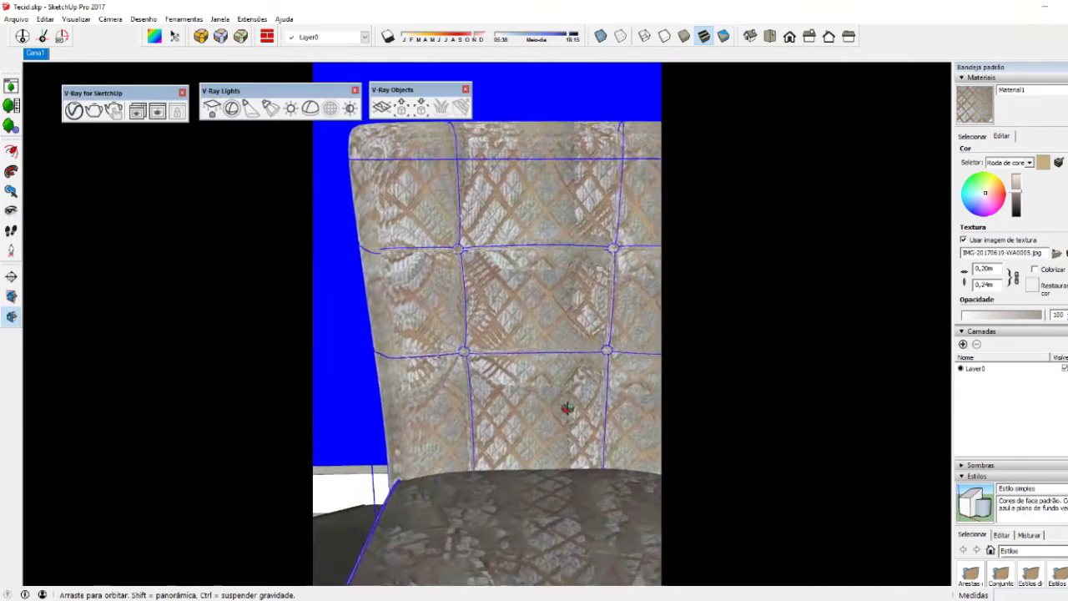
scroll(512, 344, "down", 2)
middle_click_drag(513, 345, 517, 413)
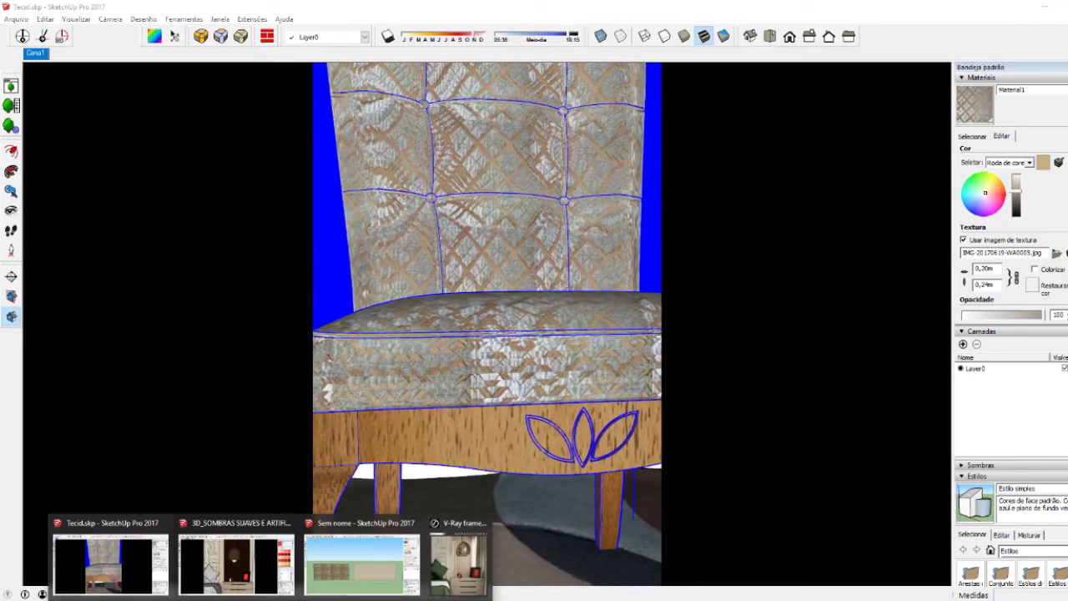
left_click(342, 564)
middle_click_drag(343, 563, 603, 460)
scroll(568, 465, "down", 5)
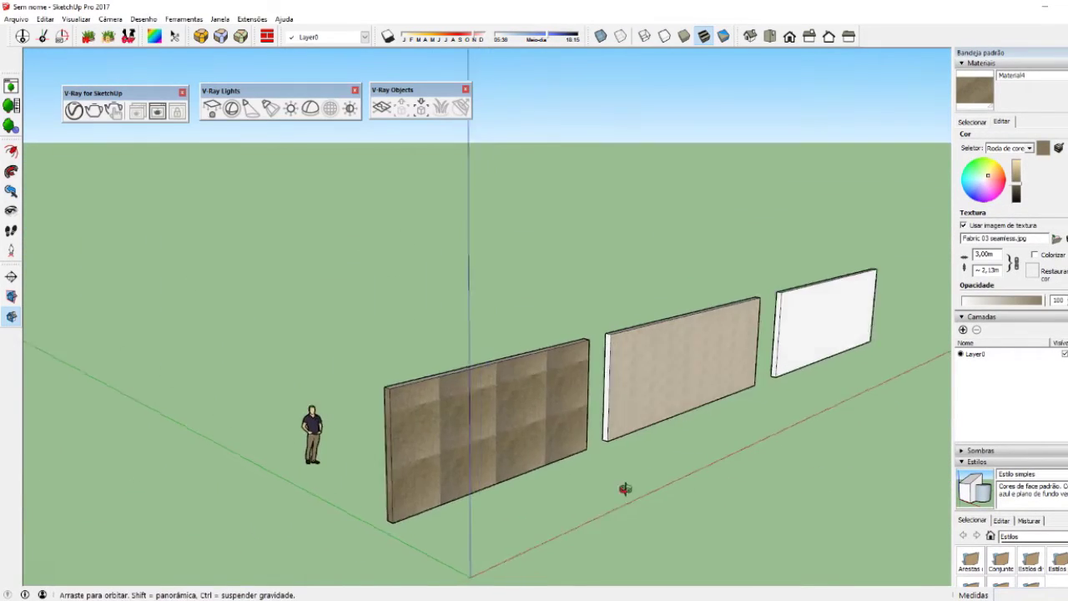
scroll(484, 445, "up", 3)
middle_click_drag(484, 445, 484, 410)
scroll(639, 408, "up", 2)
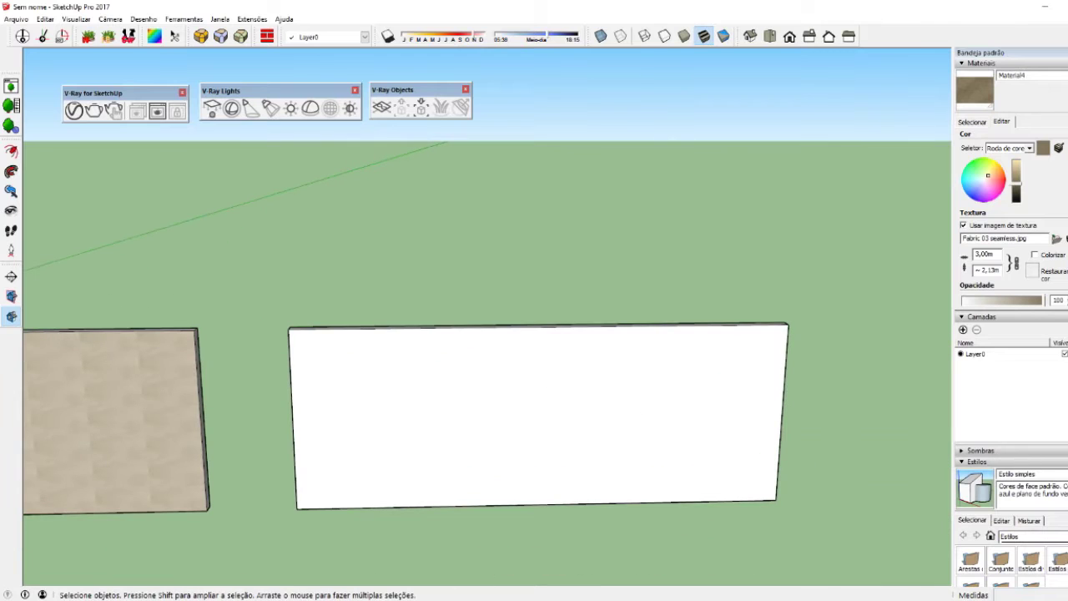
Step: Create a material from IMG-20170619-WA0005.jpg and paint the blank white panel with it
left_click(1059, 148)
left_click(491, 332)
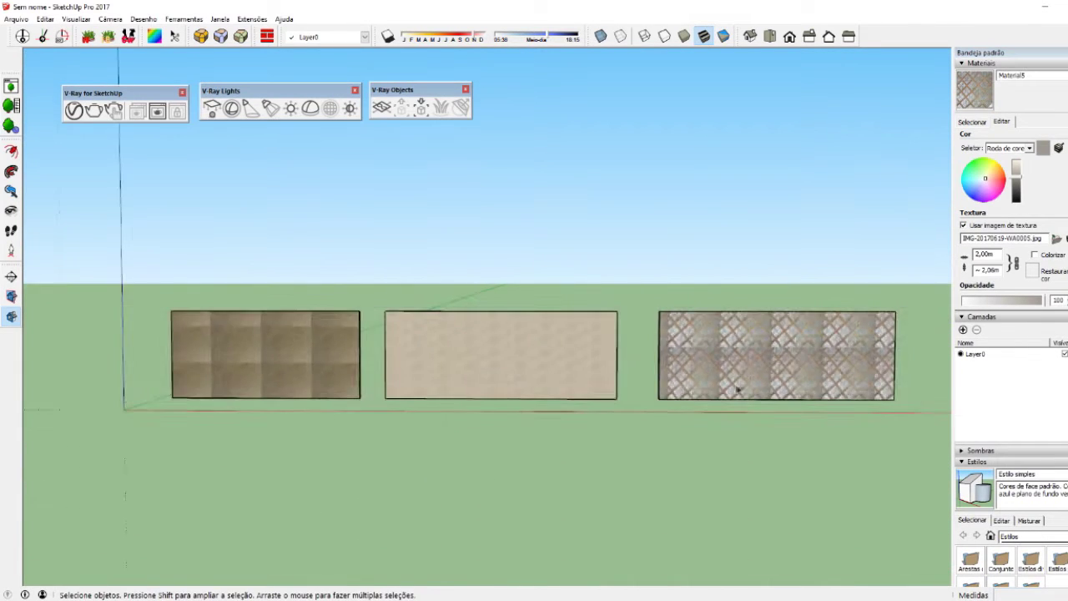
scroll(738, 389, "up", 3)
scroll(525, 400, "down", 2)
scroll(425, 393, "down", 2)
middle_click_drag(406, 362, 484, 357, "shift")
scroll(476, 357, "up", 2)
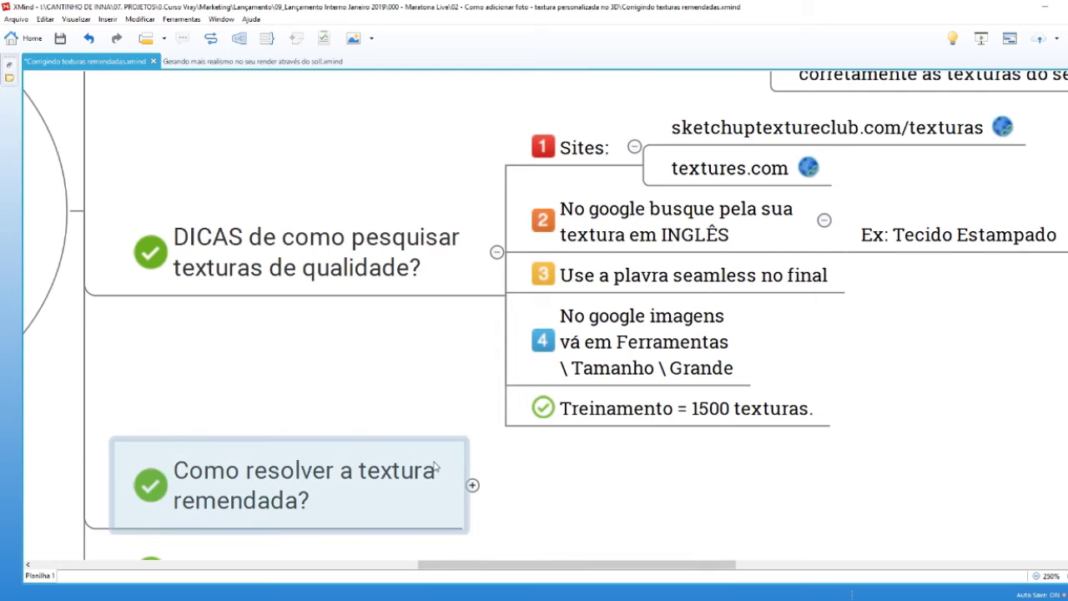
Step: Expand 'Como resolver a textura remendada?' and its 'Baixar o programa GIMP' step to show the gimp.org link
scroll(458, 467, "down", 1)
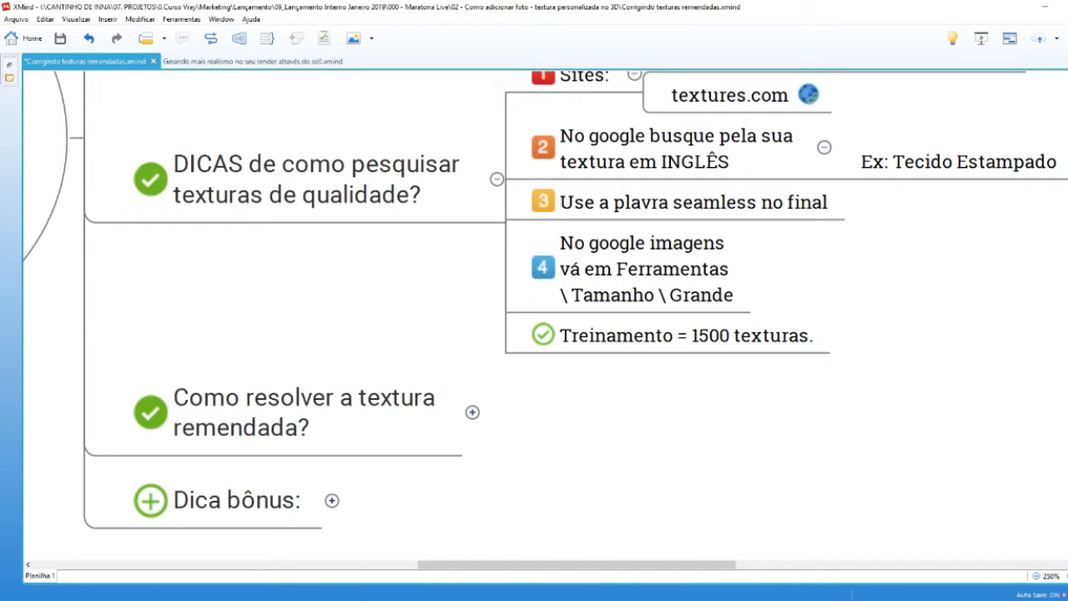
left_click(373, 572)
left_click(470, 411)
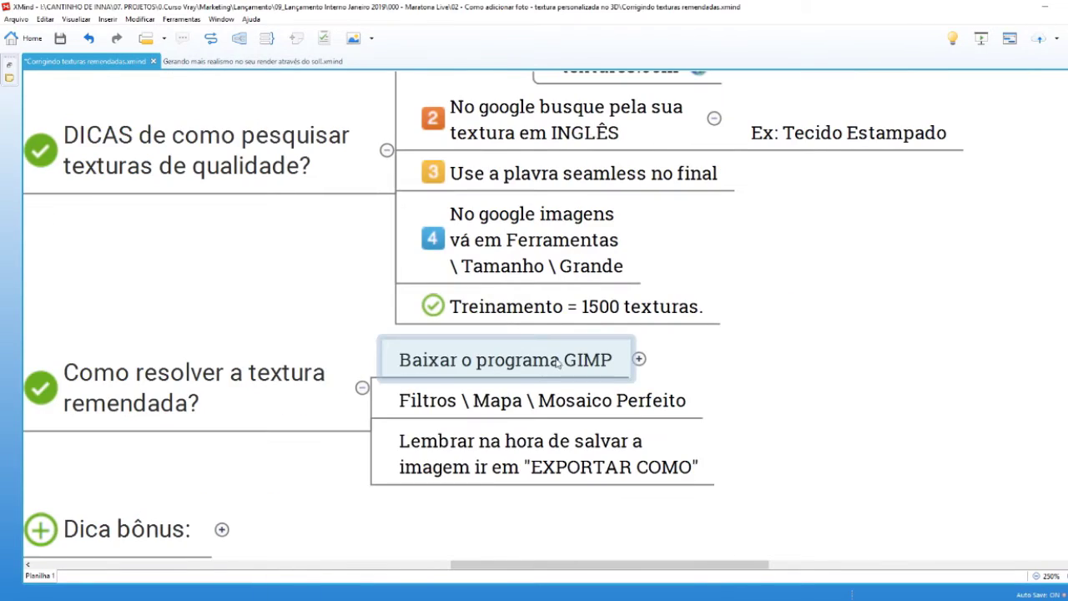
left_click(638, 359)
left_click_drag(609, 565, 642, 566)
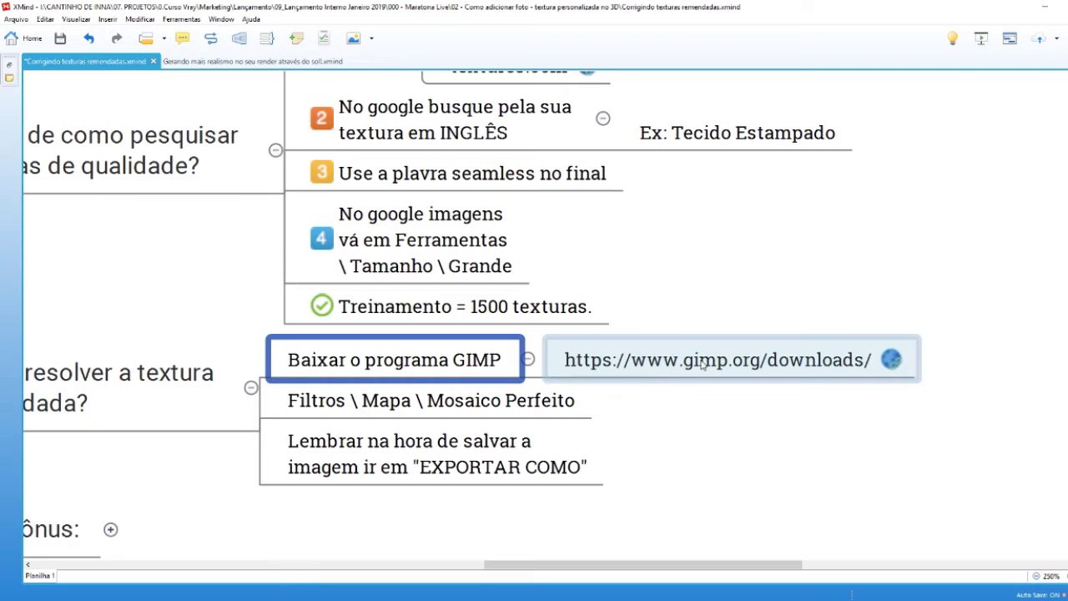
left_click(806, 401)
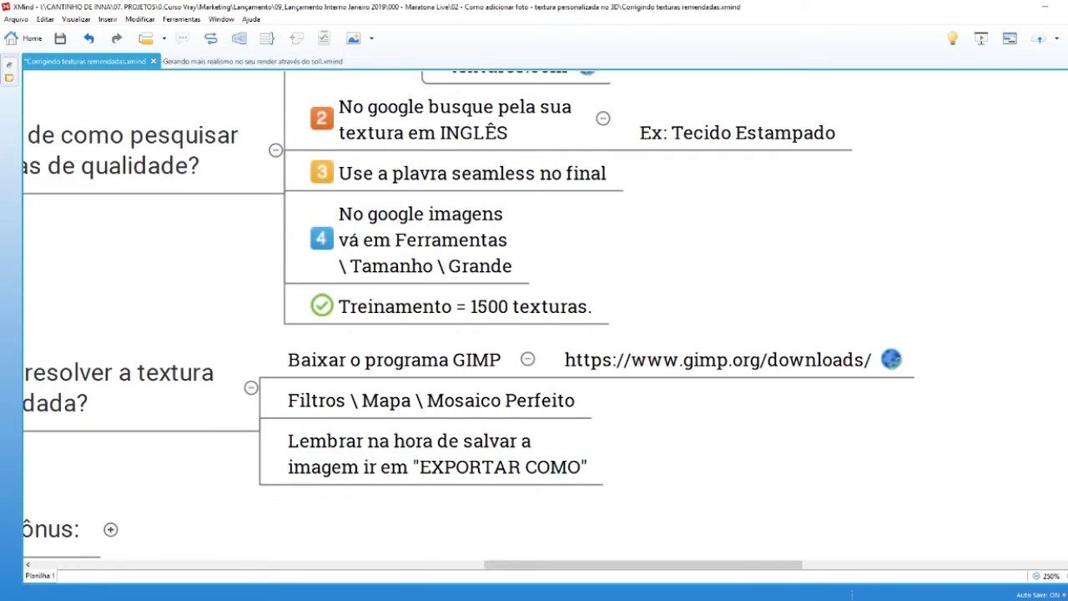
Step: Review the gimp.org downloads page offering GIMP 2.10.8 in Chrome
mouse_move(412, 596)
left_click(108, 559)
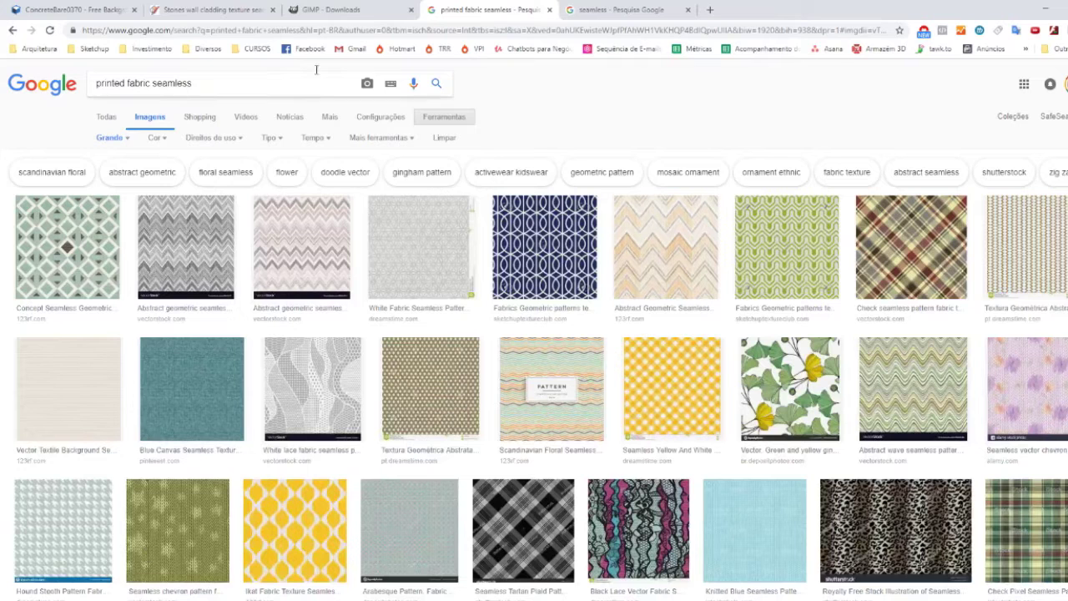
left_click(334, 9)
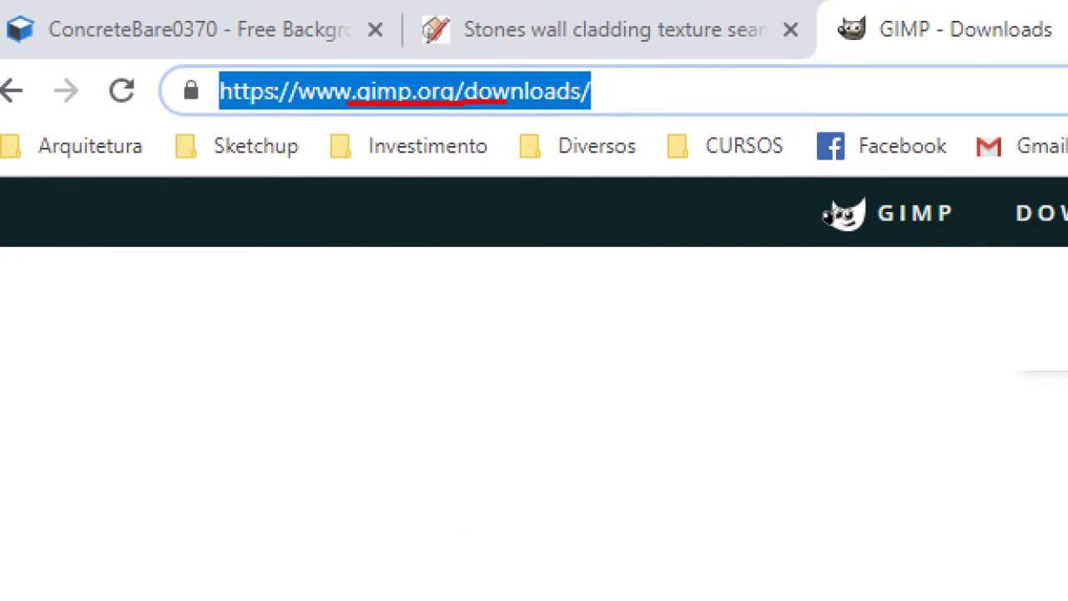
left_click_drag(382, 99, 608, 104)
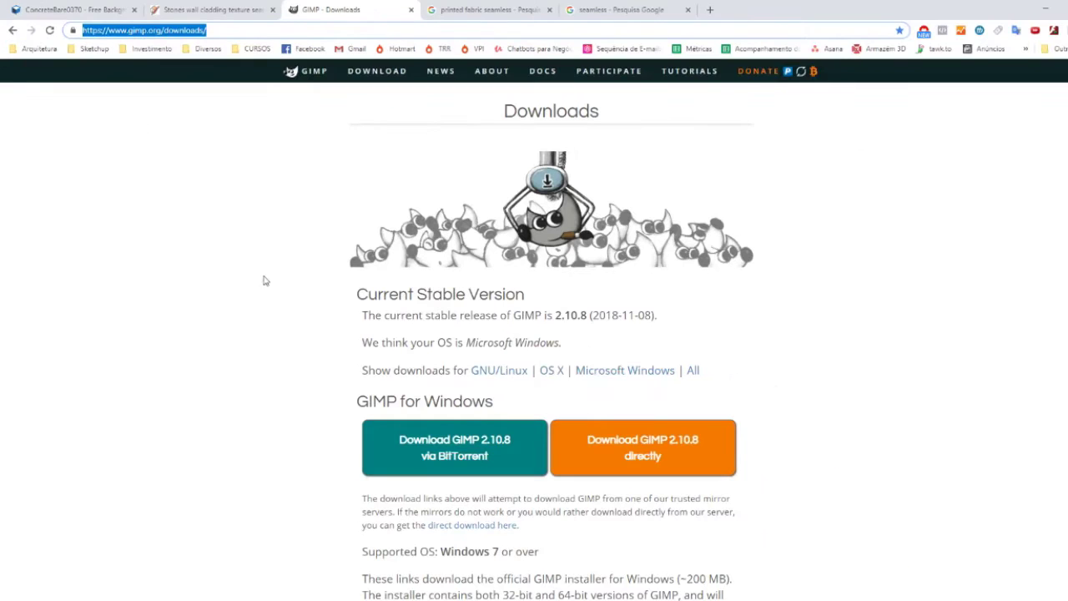
scroll(609, 418, "down", 1)
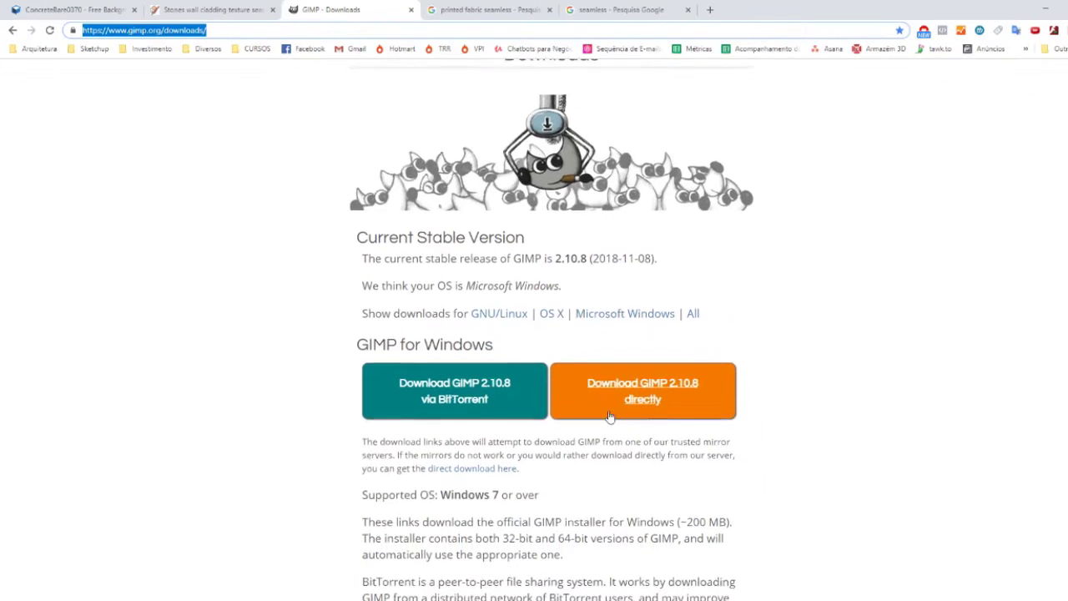
mouse_move(286, 227)
left_mouse_down()
mouse_move(837, 409)
mouse_move(147, 354)
left_mouse_up()
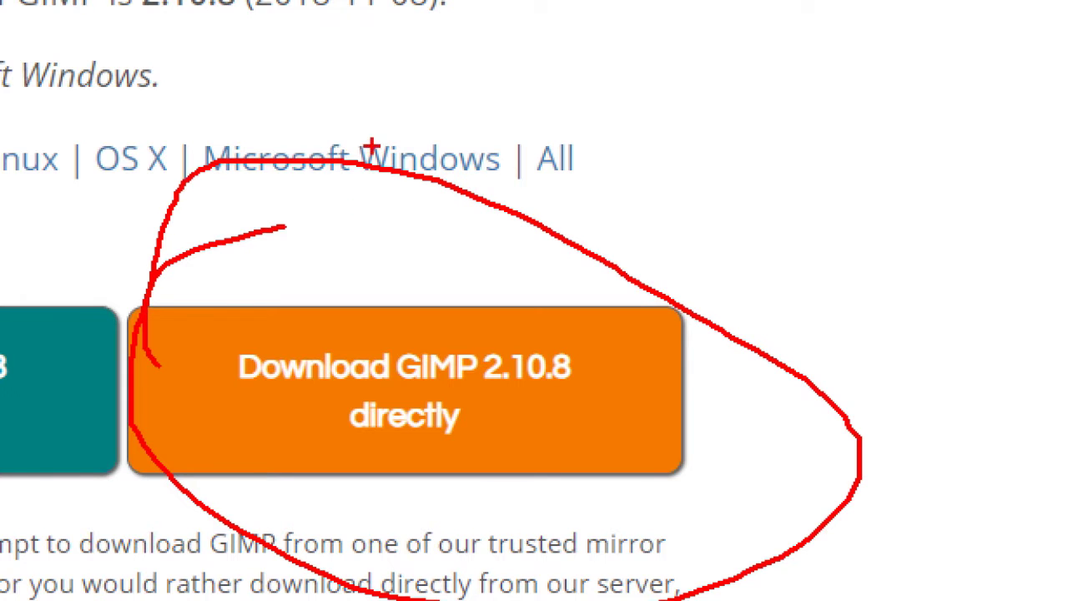
left_click_drag(373, 146, 384, 267)
left_click_drag(351, 235, 482, 242)
key("Escape")
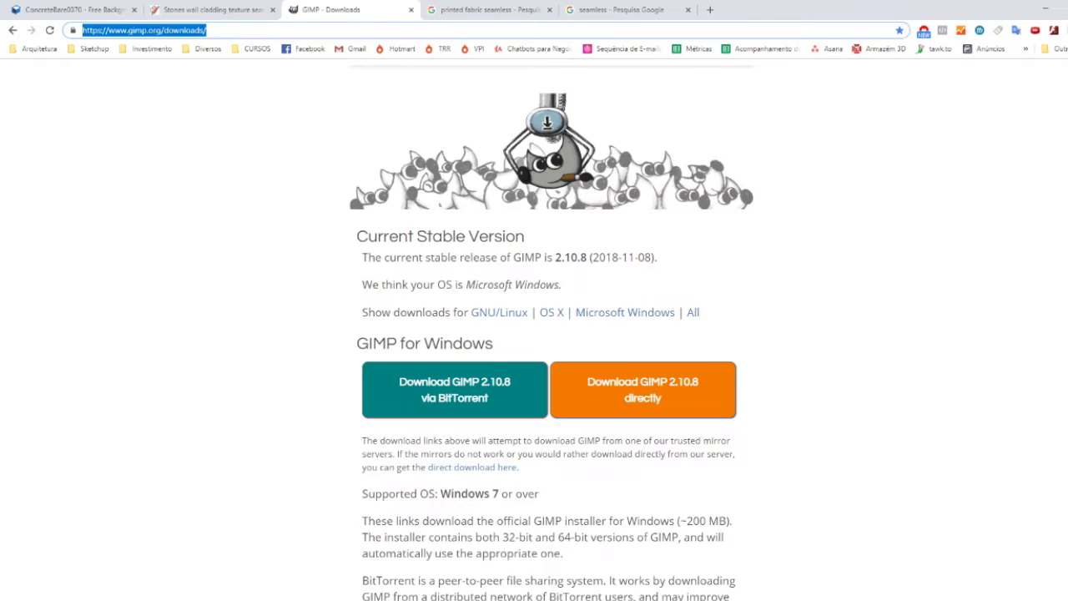
Step: Back in the mind map, select 'Baixar o programa GIMP' and open Windows search
key("alt+Tab")
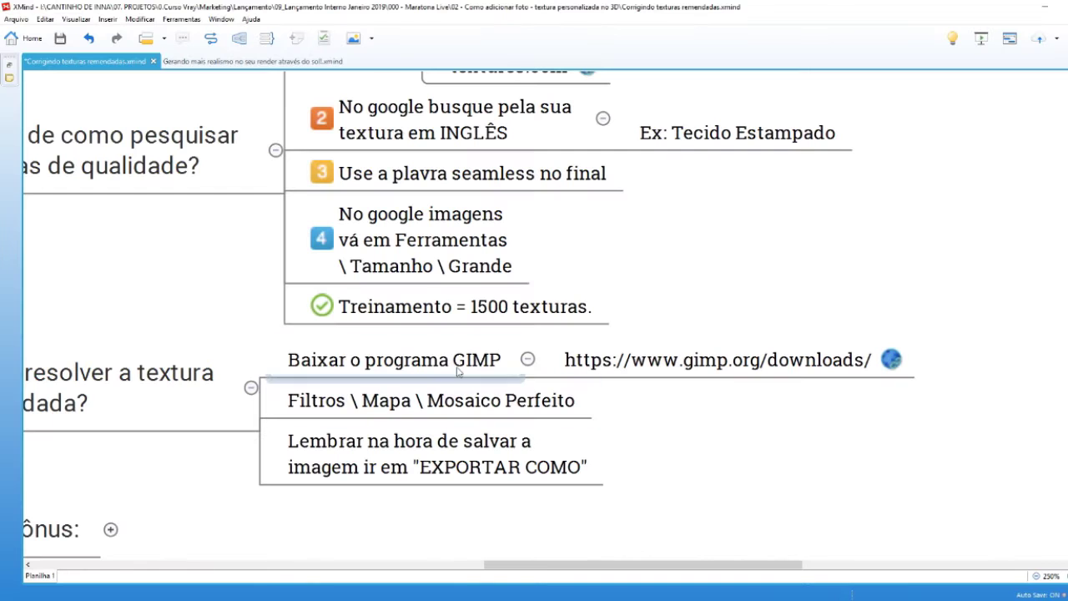
left_click(422, 367)
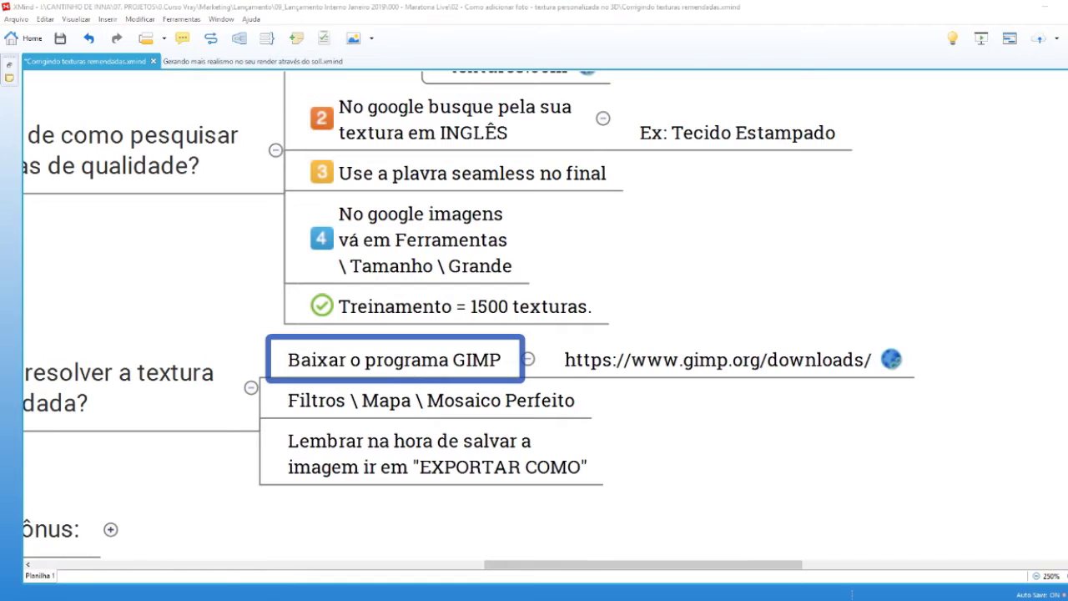
key("super")
Step: Launch GIMP 2 and open the diamond-lattice fabric texture image in it
type("gimp")
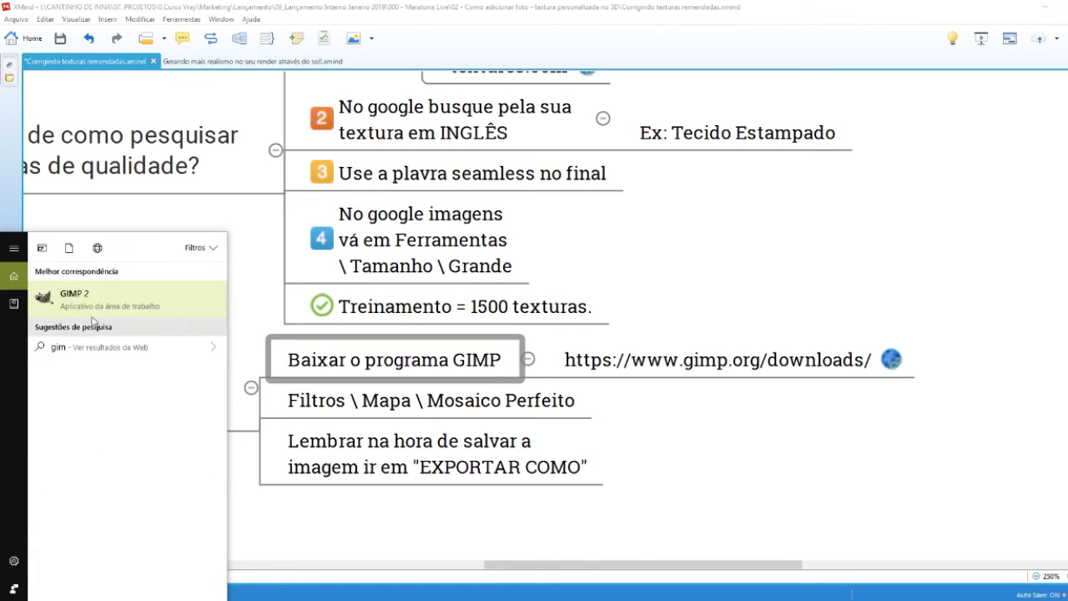
key("Return")
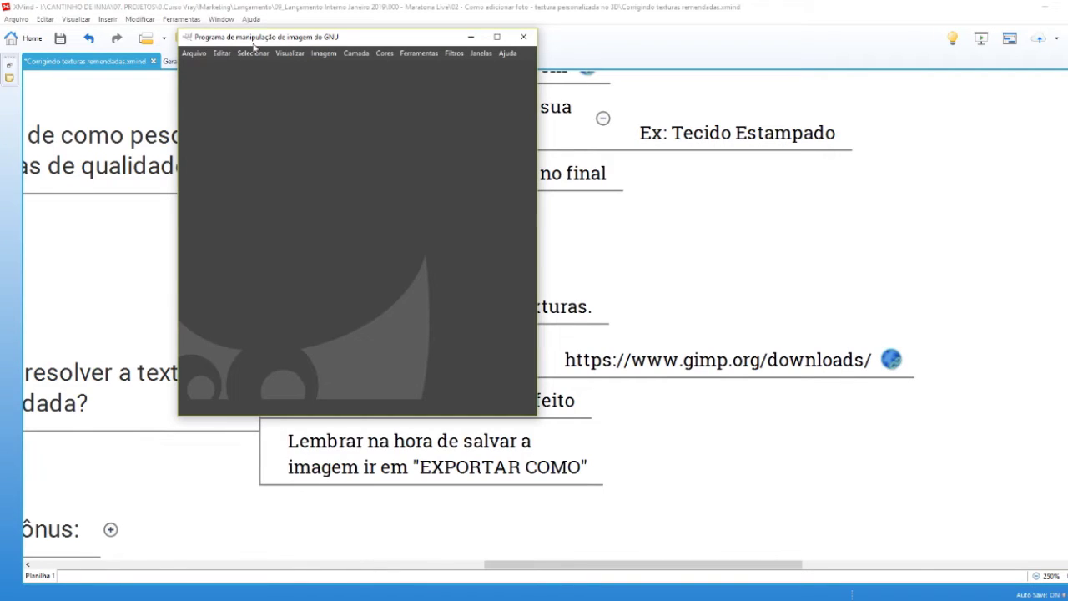
left_click_drag(306, 44, 472, 97)
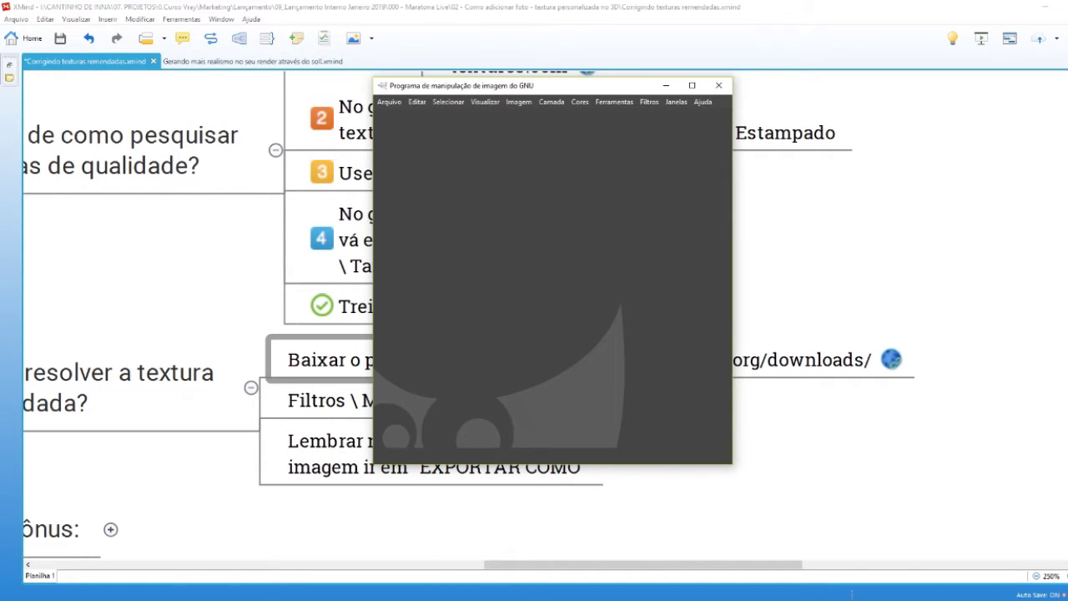
left_click(236, 567)
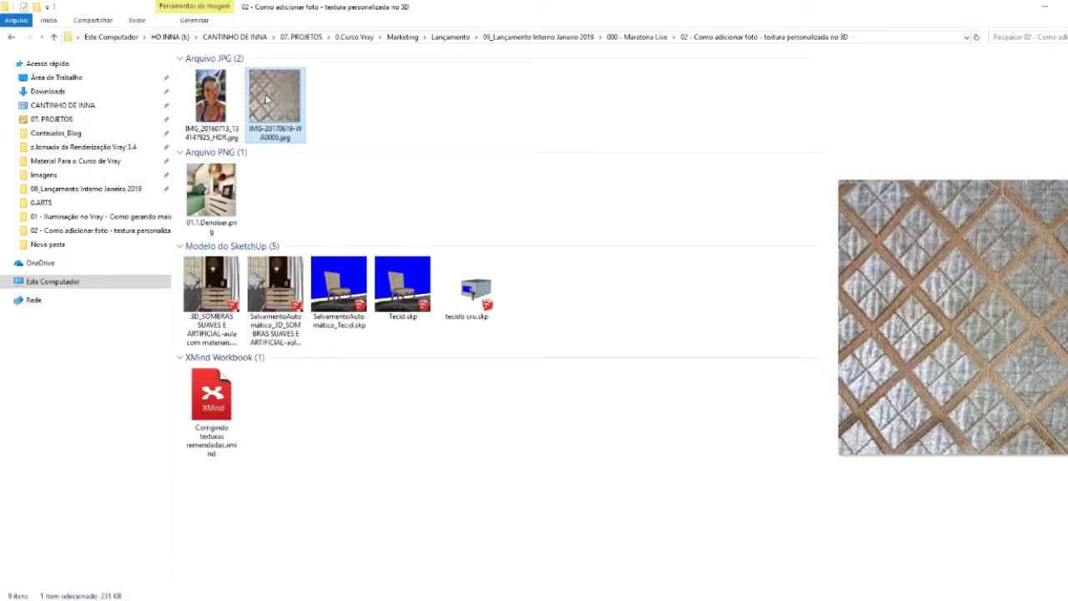
mouse_move(268, 98)
left_mouse_down()
mouse_move(284, 138)
mouse_move(560, 333)
left_mouse_up()
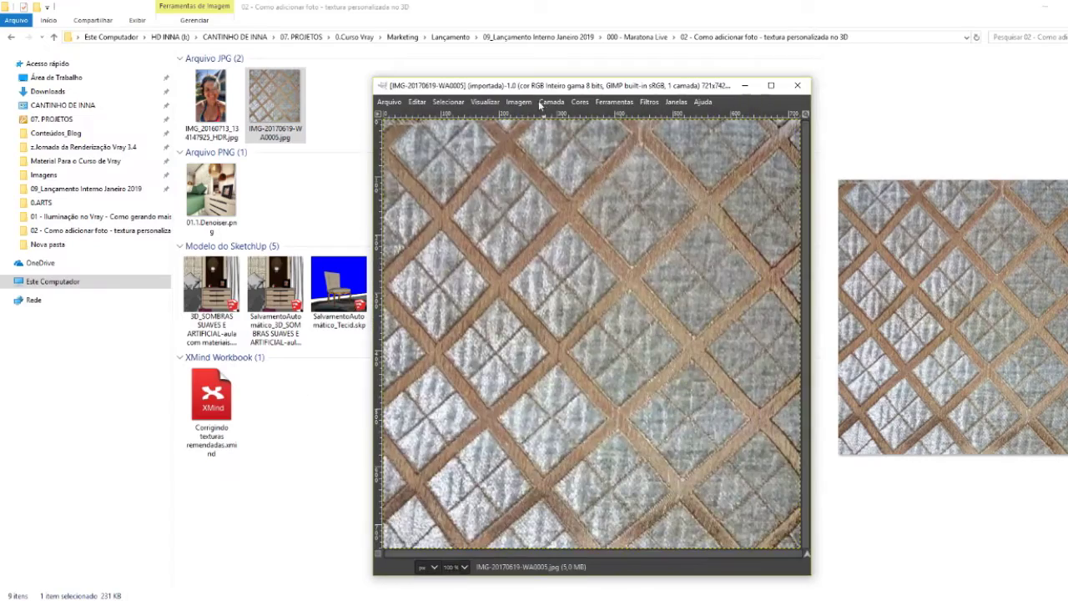
left_click_drag(529, 87, 405, 41)
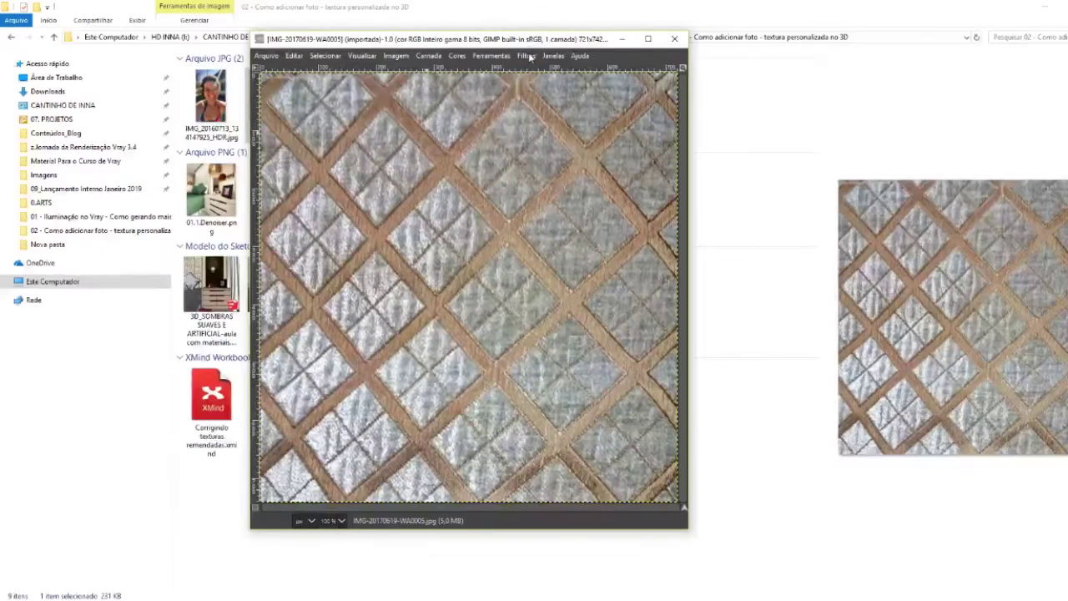
Step: Apply the Filtros > Mapa > Mosaico perfeito filter to make the texture seamless
left_click(527, 56)
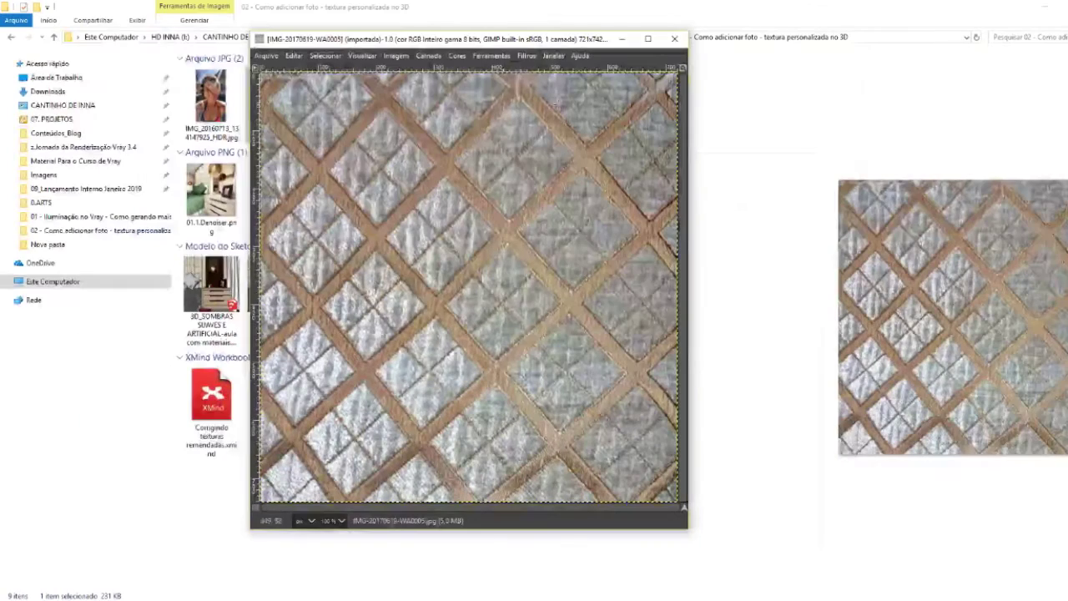
left_click(527, 56)
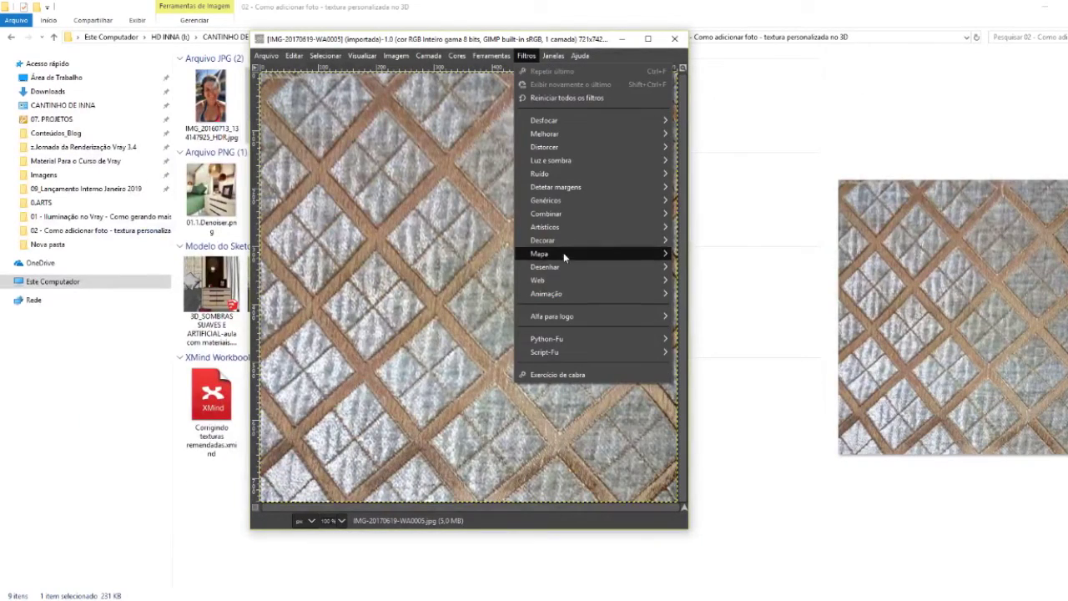
mouse_move(551, 254)
left_click(691, 333)
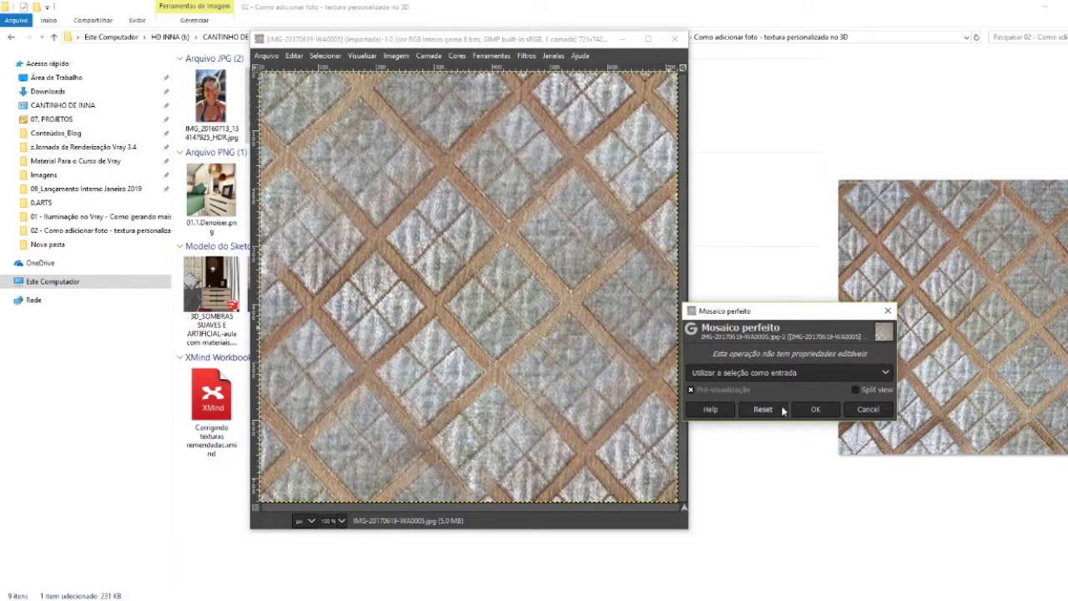
left_click(814, 413)
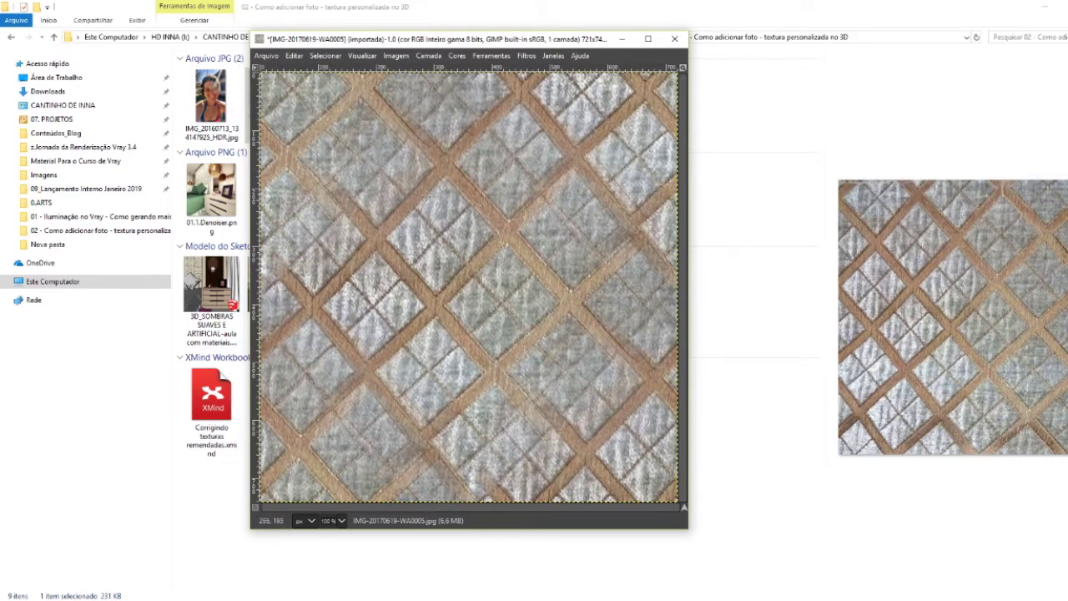
key("alt+Tab")
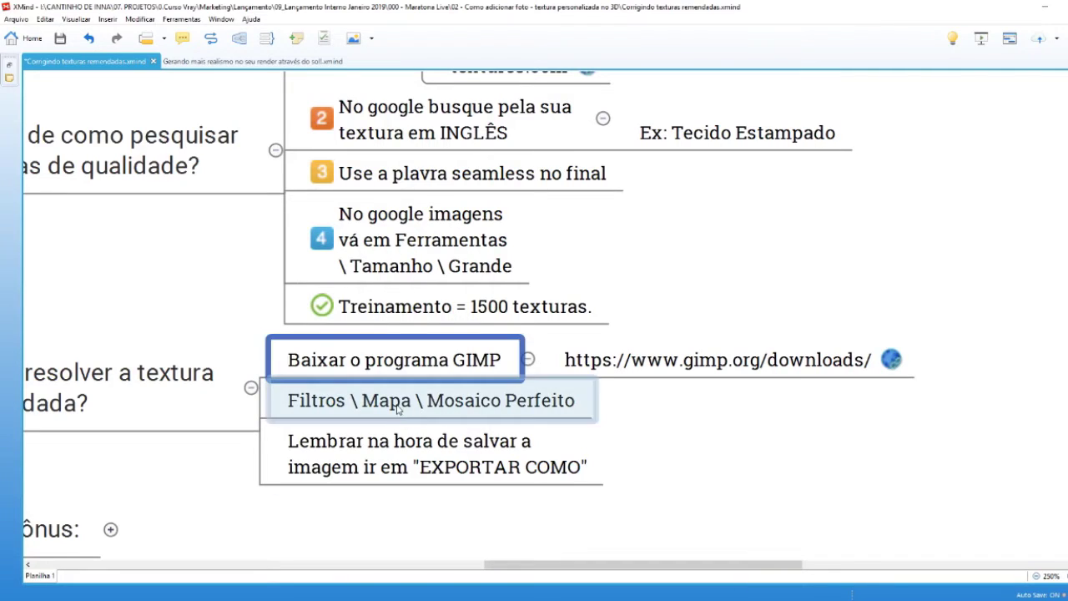
Step: Export the seamless texture to the Desktop as TEXTURA SEM REMENDO.jpg
left_click(398, 408)
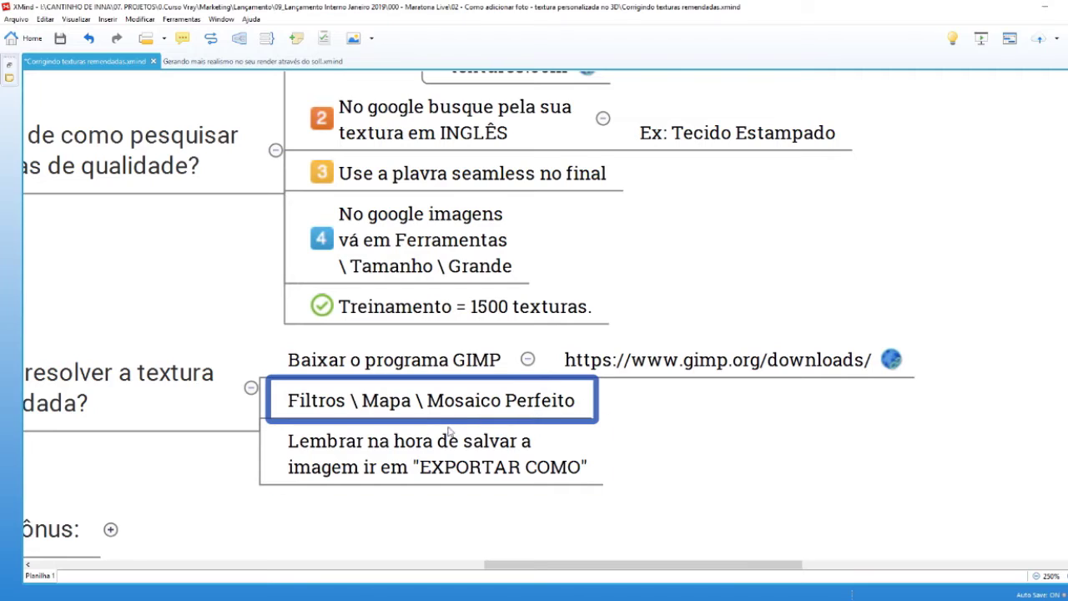
left_click(361, 479)
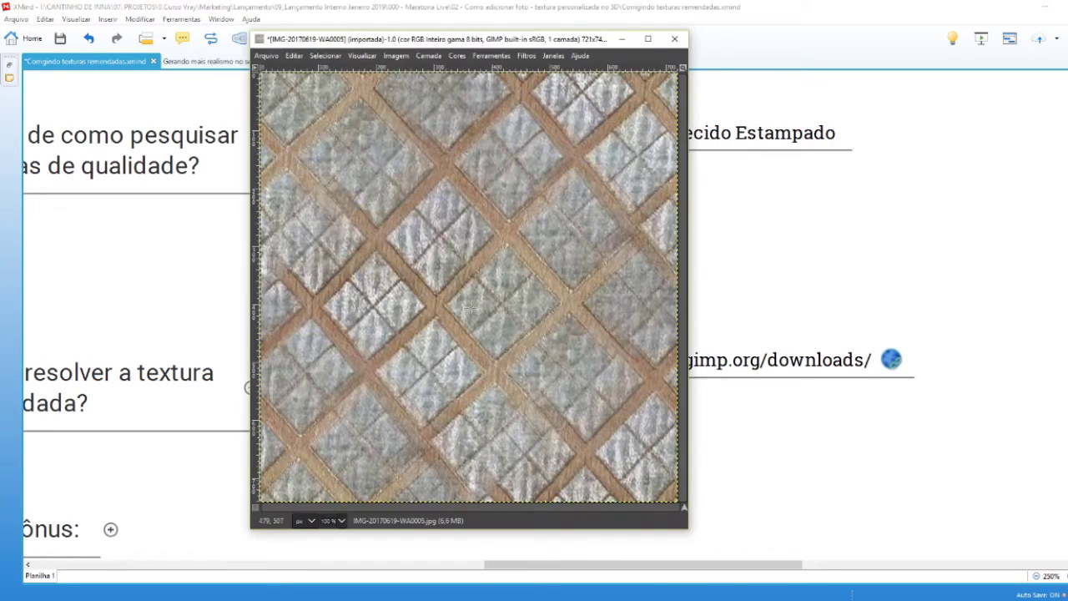
left_click(266, 55)
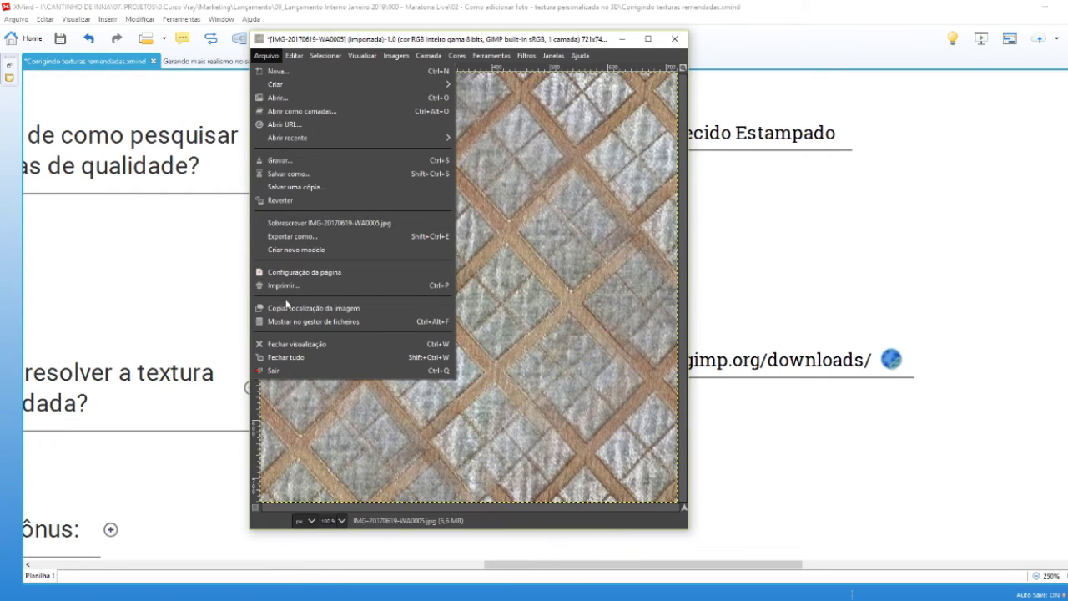
left_click(293, 237)
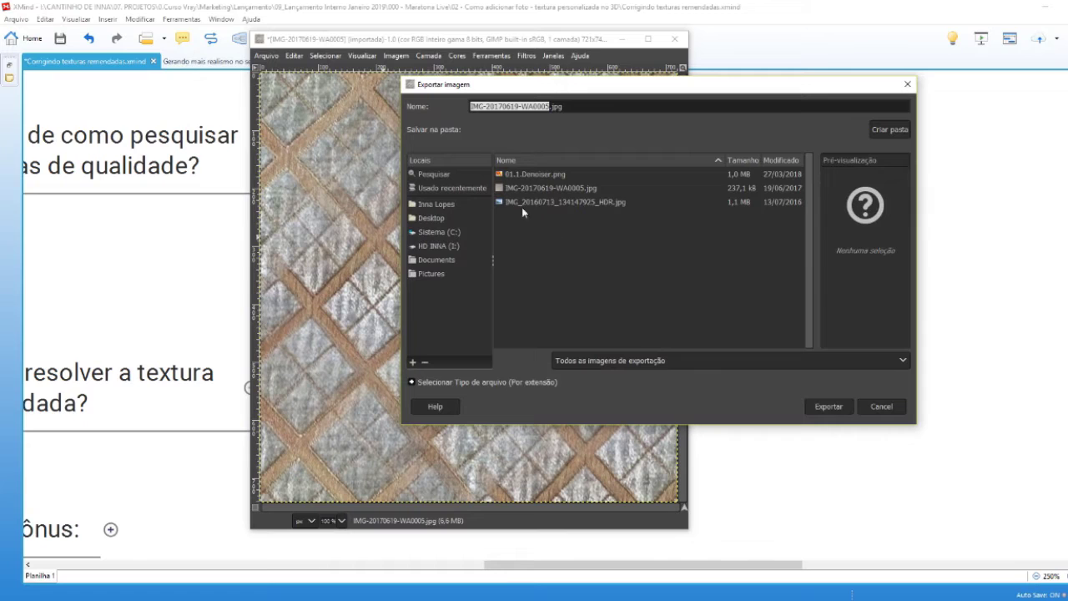
left_click(430, 219)
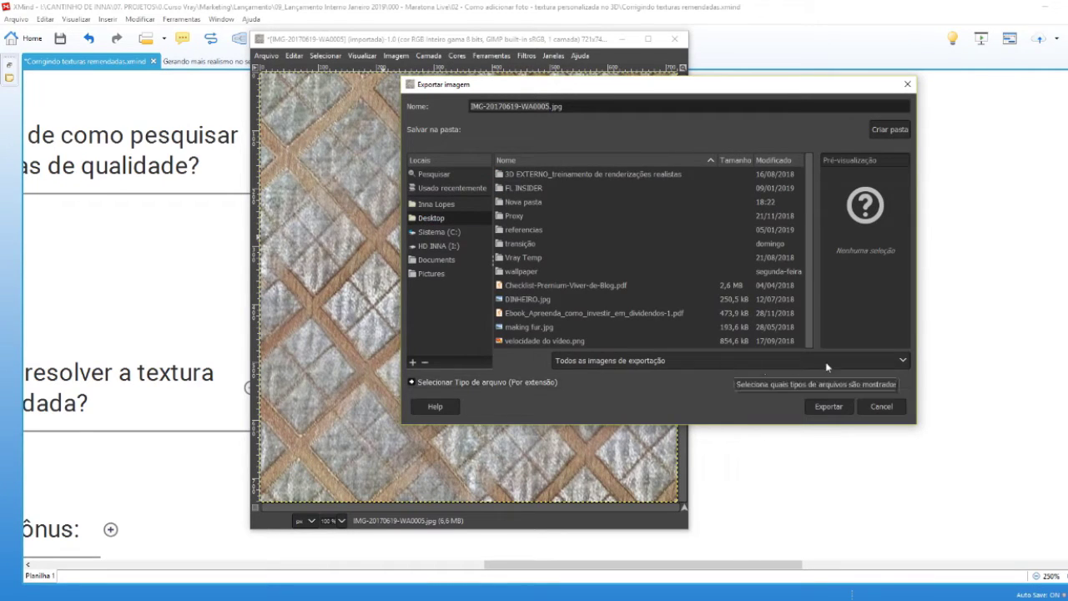
left_click(820, 407)
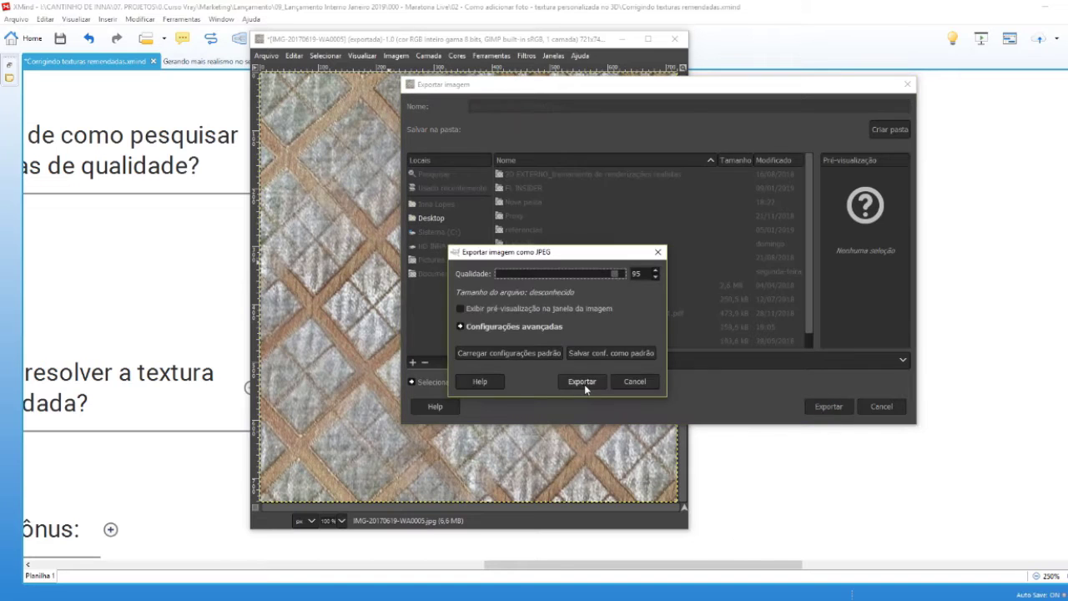
left_click(584, 384)
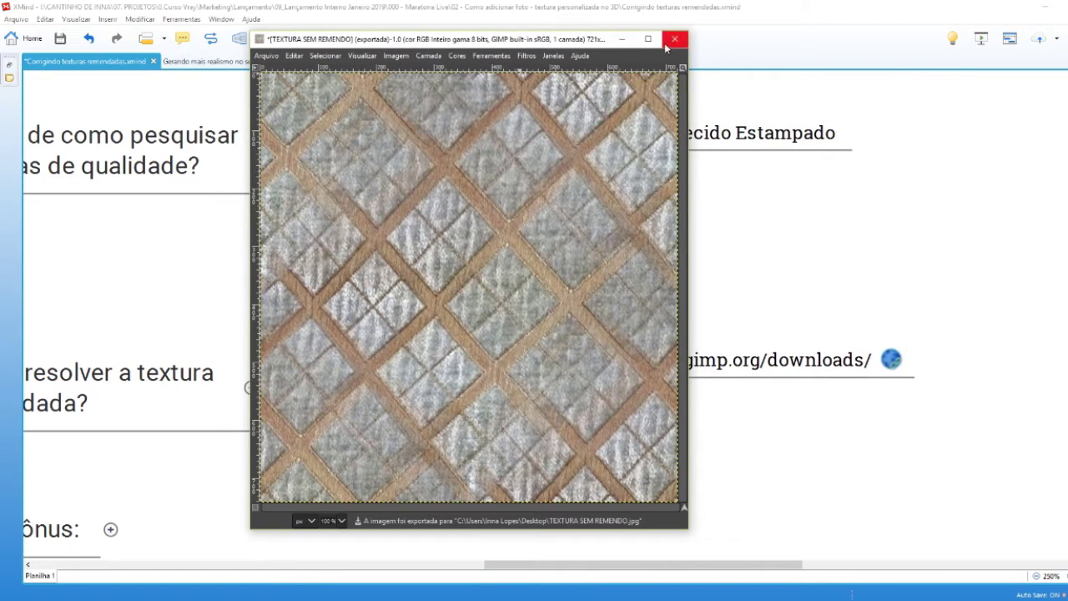
Step: Close the image without saving changes and close GIMP
left_click(674, 38)
left_click(457, 369)
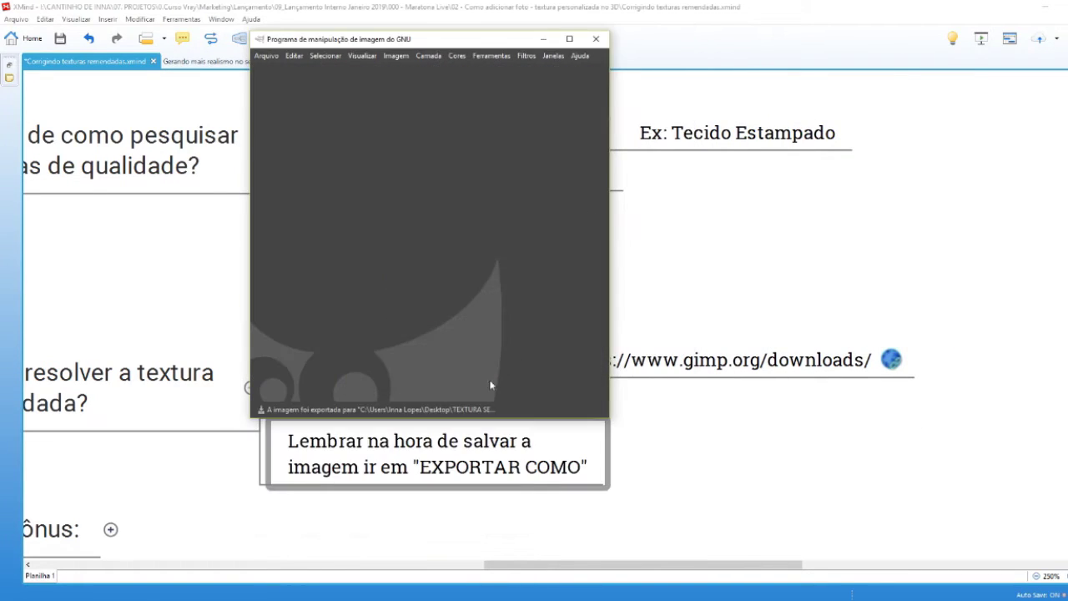
left_click(598, 38)
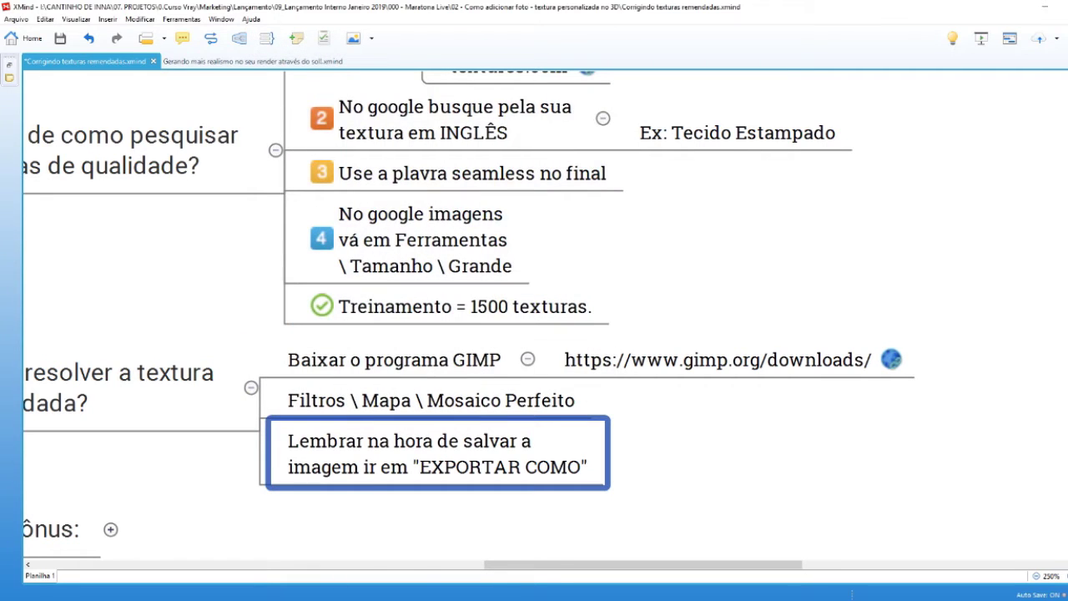
left_click(299, 600)
Step: Push/pull the textured wall rightward to 5.27 m and select its plain white face
left_click(359, 559)
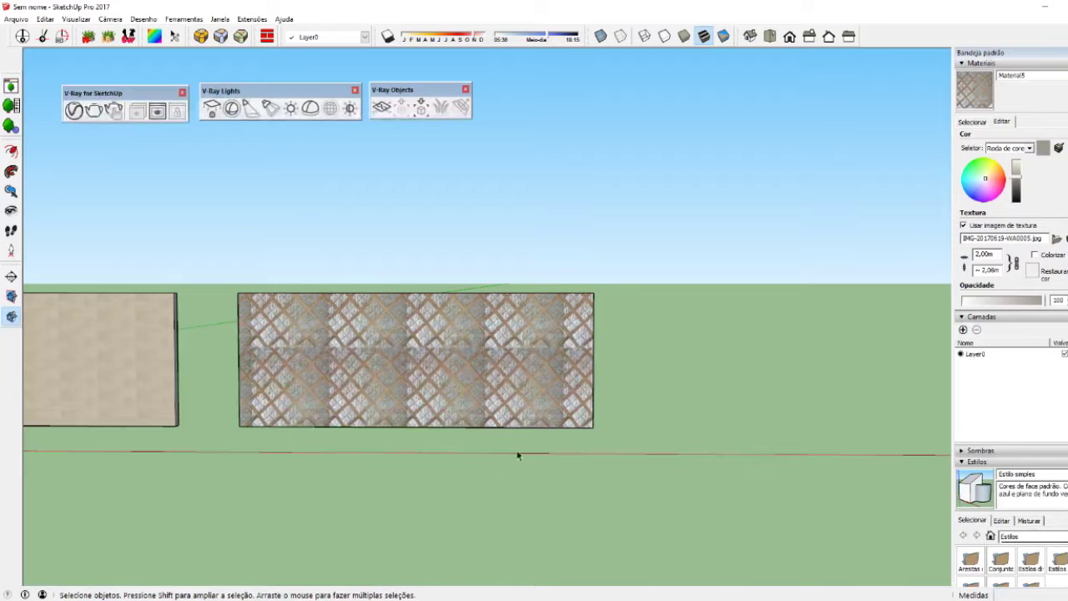
middle_click_drag(520, 450, 284, 487)
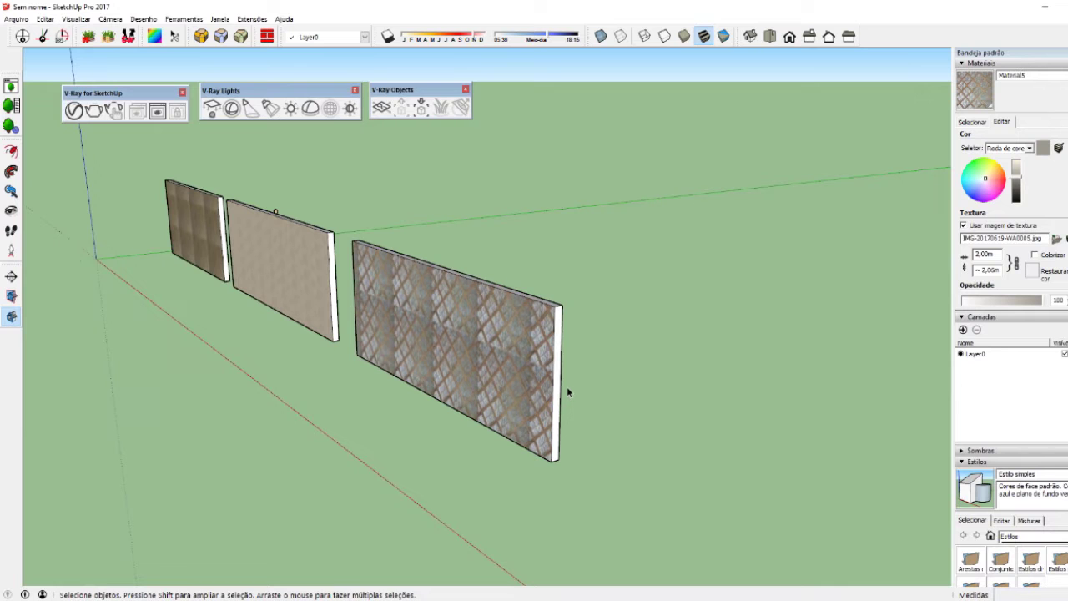
key("p")
left_click_drag(566, 386, 756, 515)
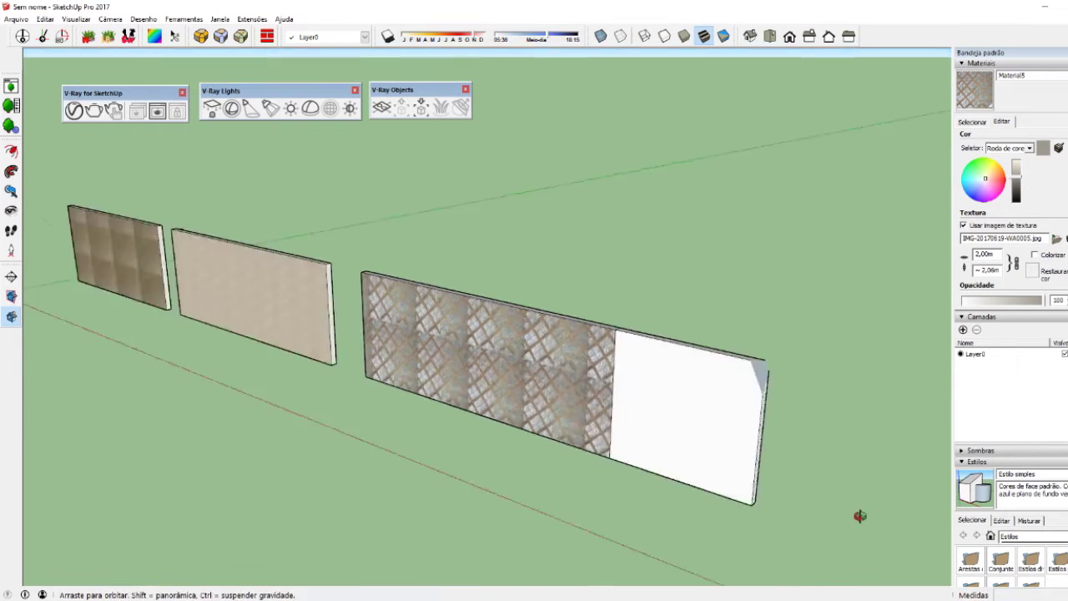
middle_click_drag(756, 515, 810, 422)
key("space")
left_click(515, 423)
key("F3")
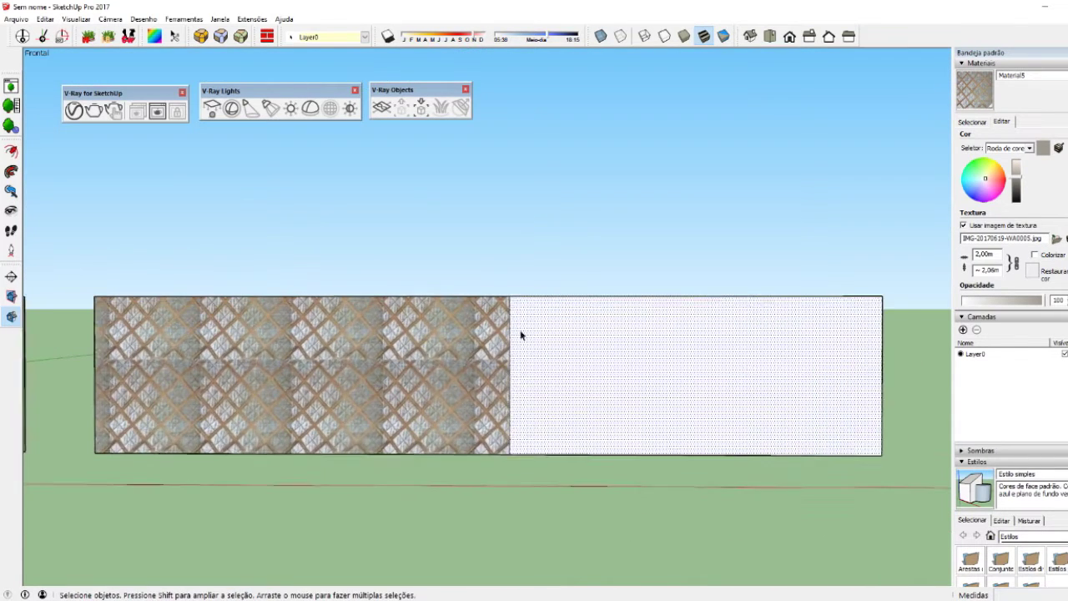
Step: Create Material6 using the Desktop image TEXTURA SEM REMENDO.jpg as its texture
left_click(1006, 123)
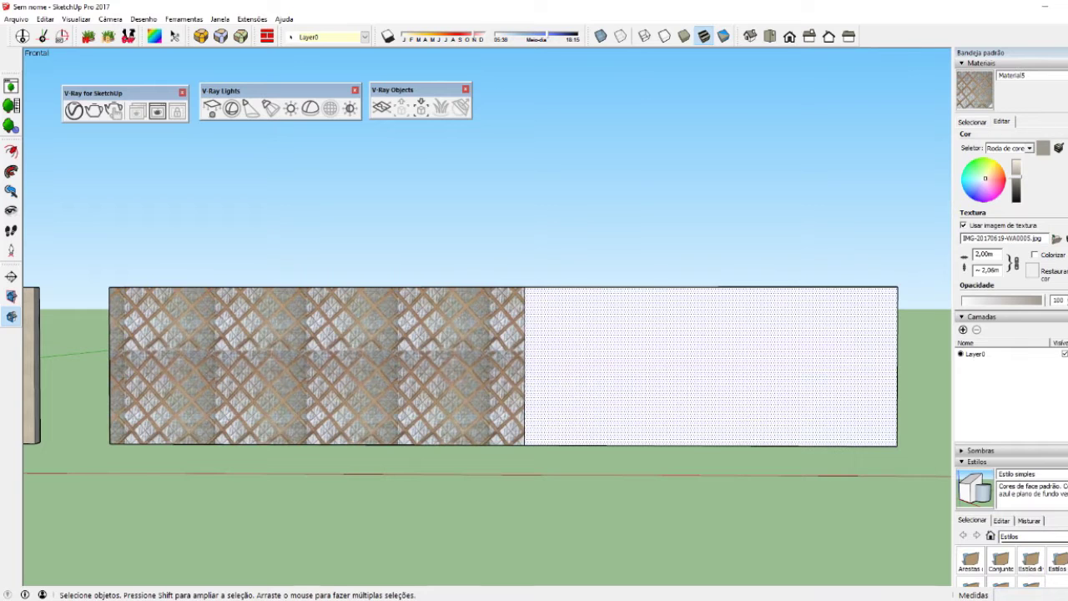
left_click(1059, 148)
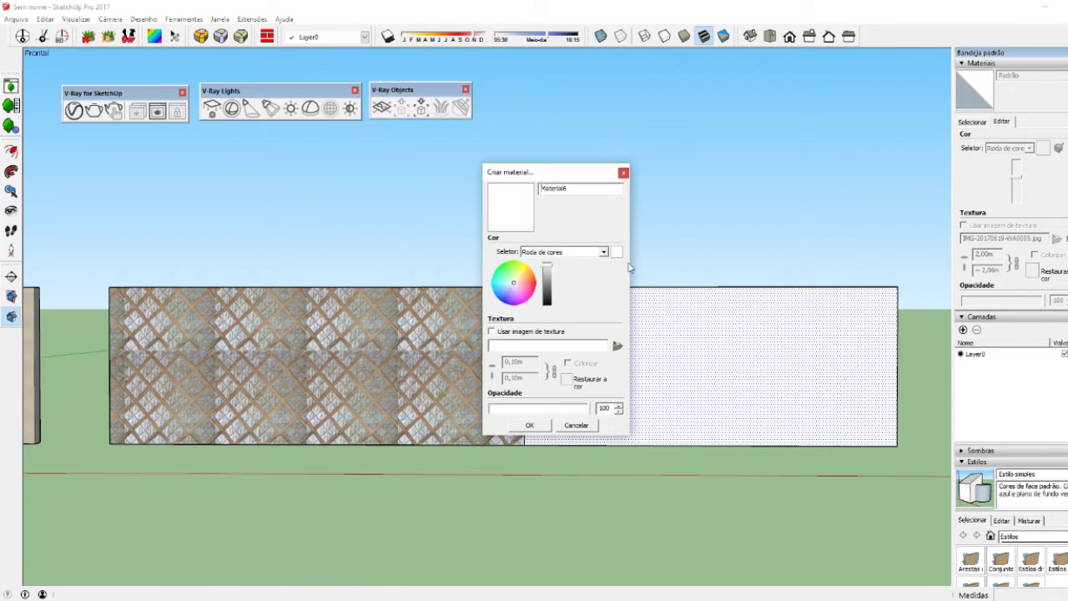
left_click(618, 345)
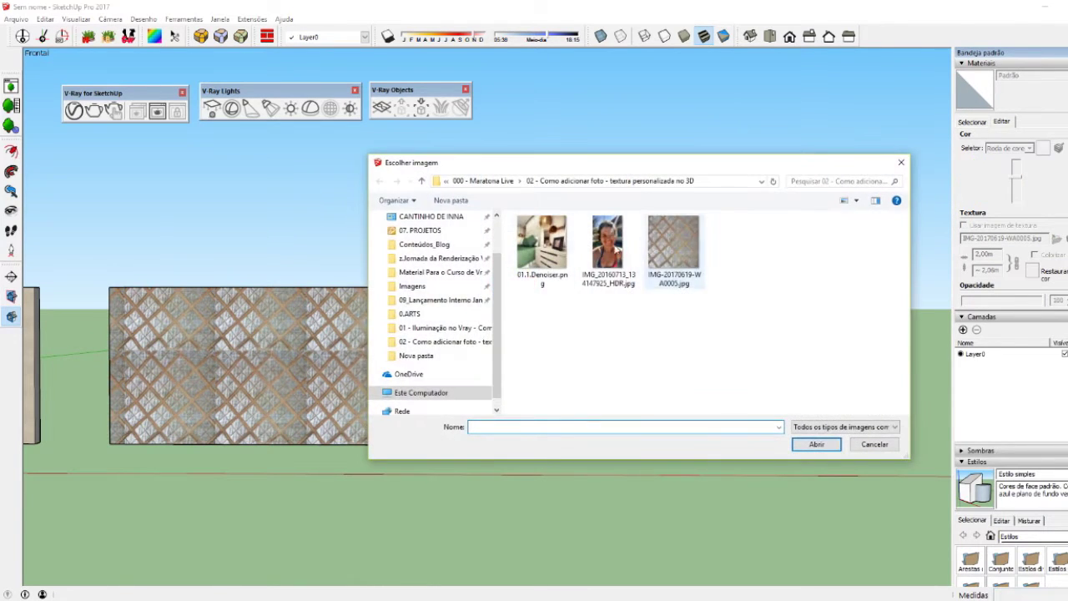
scroll(415, 259, "up", 2)
left_click(422, 241)
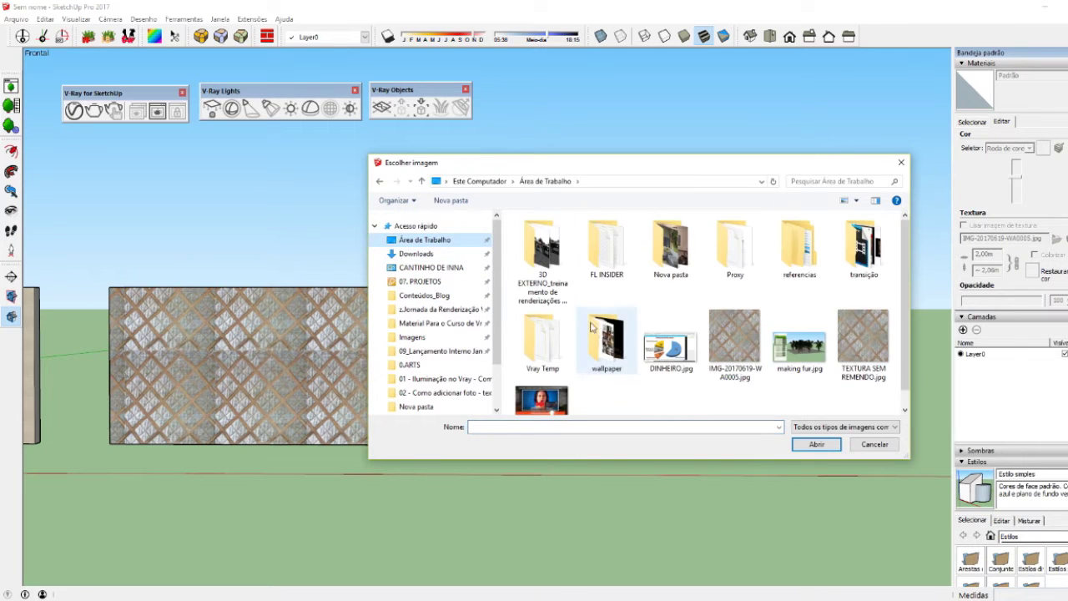
left_click(862, 338)
left_click(814, 446)
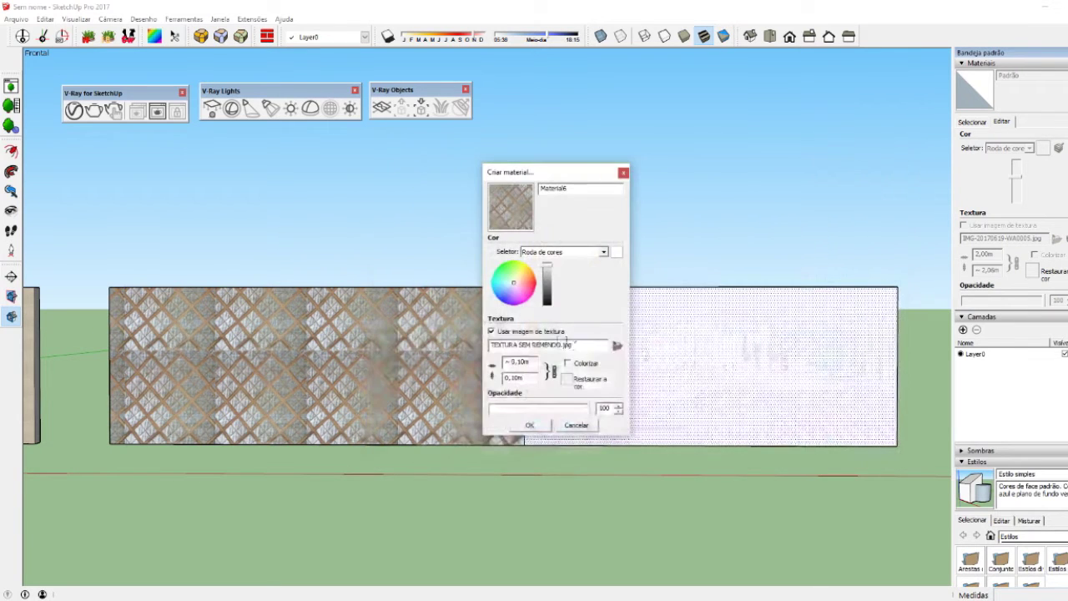
left_click(529, 424)
Step: Paint the wall's right half with Material6 and set the texture width to 2 m
left_click(597, 392)
middle_click_drag(596, 391, 605, 392)
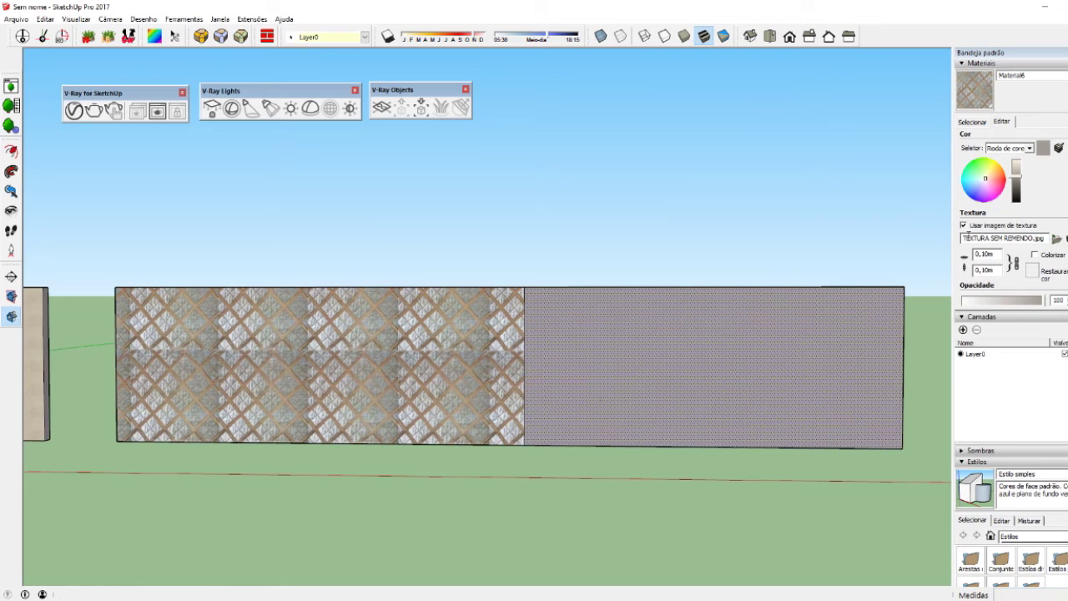
key("space")
type("2")
key("Return")
Step: Orbit and zoom around the walls to compare the seamless texture with the patched one
scroll(719, 305, "down", 3)
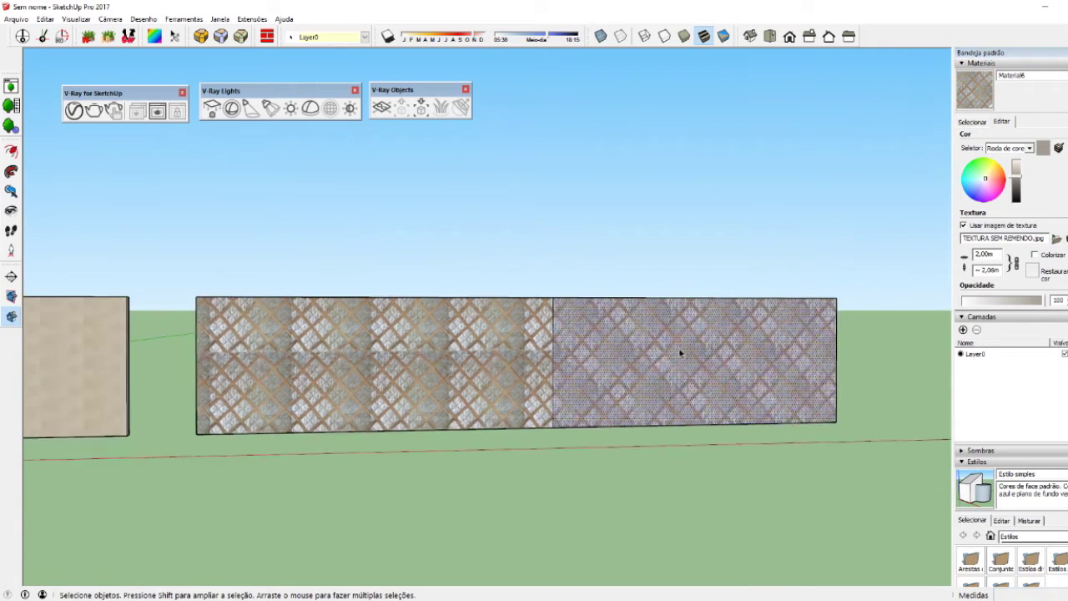
mouse_move(679, 348)
middle_mouse_down()
mouse_move(605, 303)
mouse_move(685, 331)
mouse_move(596, 362)
mouse_move(460, 334)
mouse_move(590, 326)
middle_mouse_up()
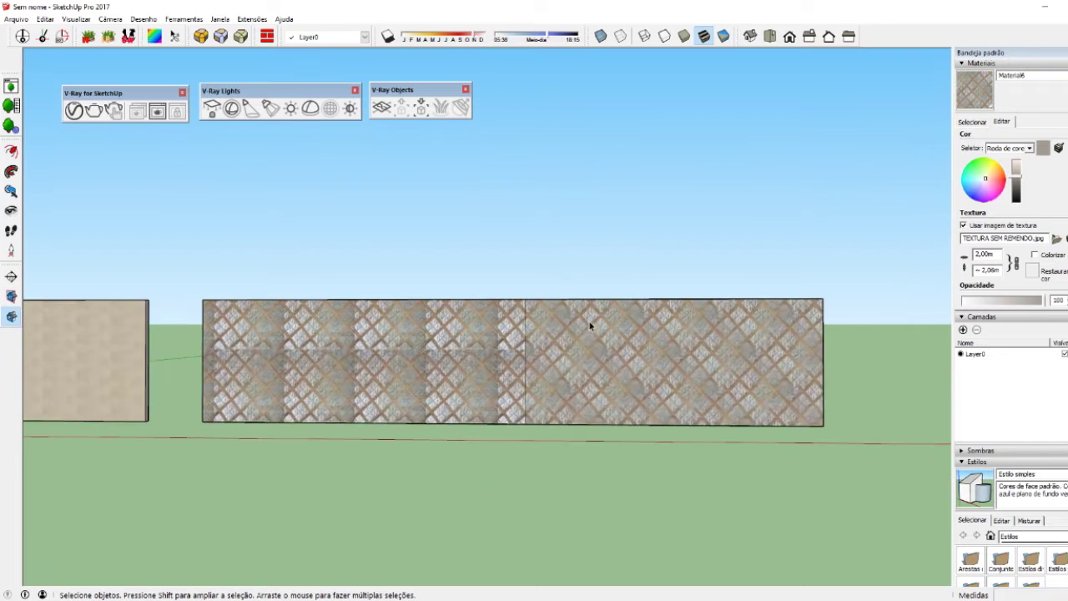
scroll(567, 334, "up", 2)
mouse_move(385, 342)
middle_mouse_down()
mouse_move(185, 369)
mouse_move(341, 395)
mouse_move(287, 403)
mouse_move(463, 372)
middle_mouse_up()
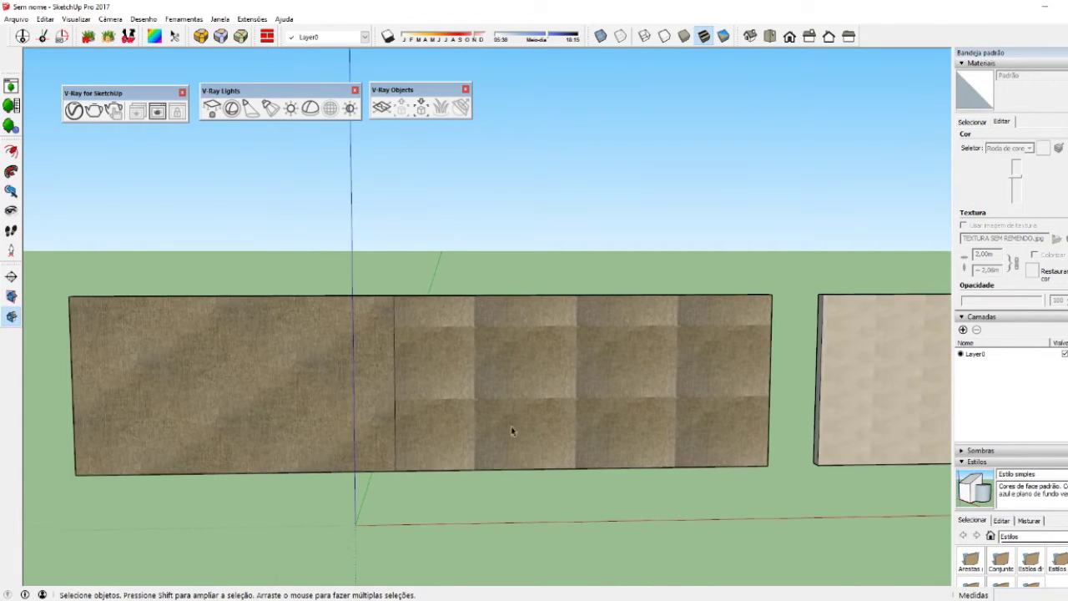
scroll(646, 428, "up", 2)
scroll(414, 476, "down", 2)
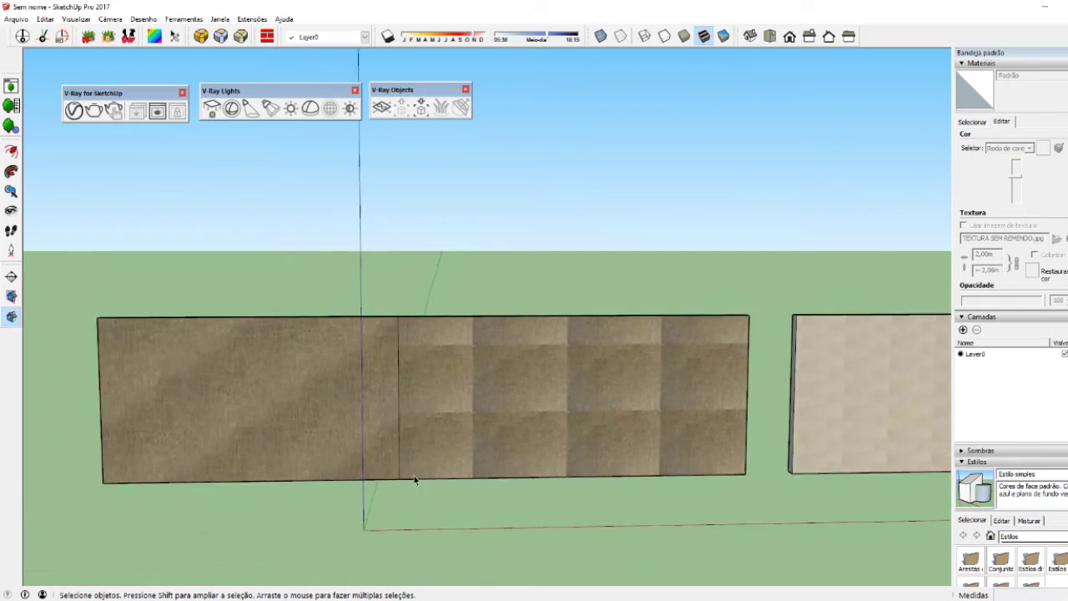
mouse_move(414, 476)
middle_mouse_down()
mouse_move(303, 413)
mouse_move(358, 398)
middle_mouse_up()
scroll(404, 389, "up", 2)
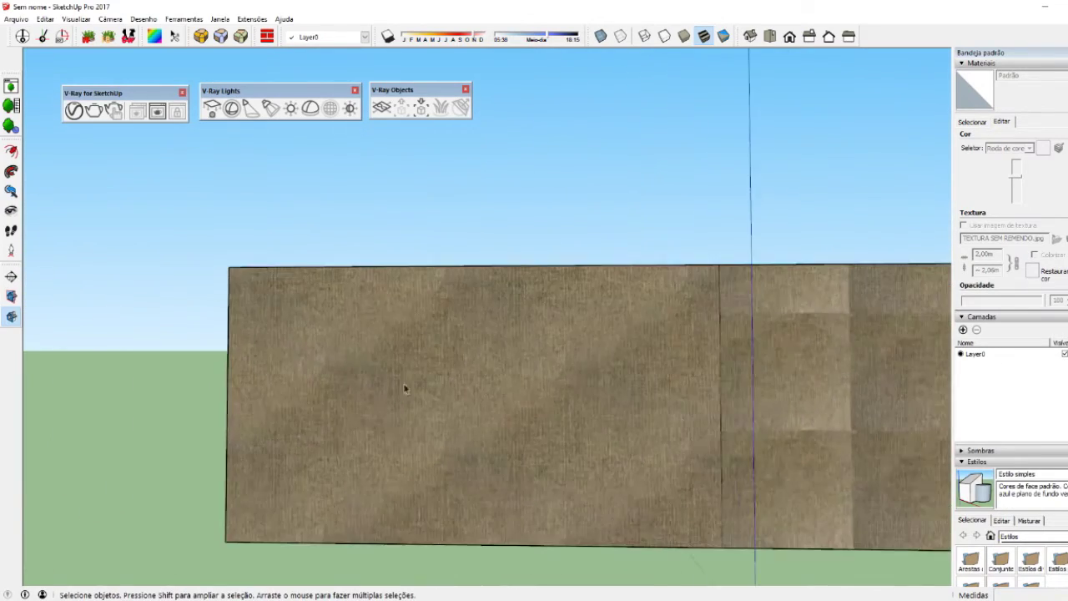
scroll(404, 388, "up", 2)
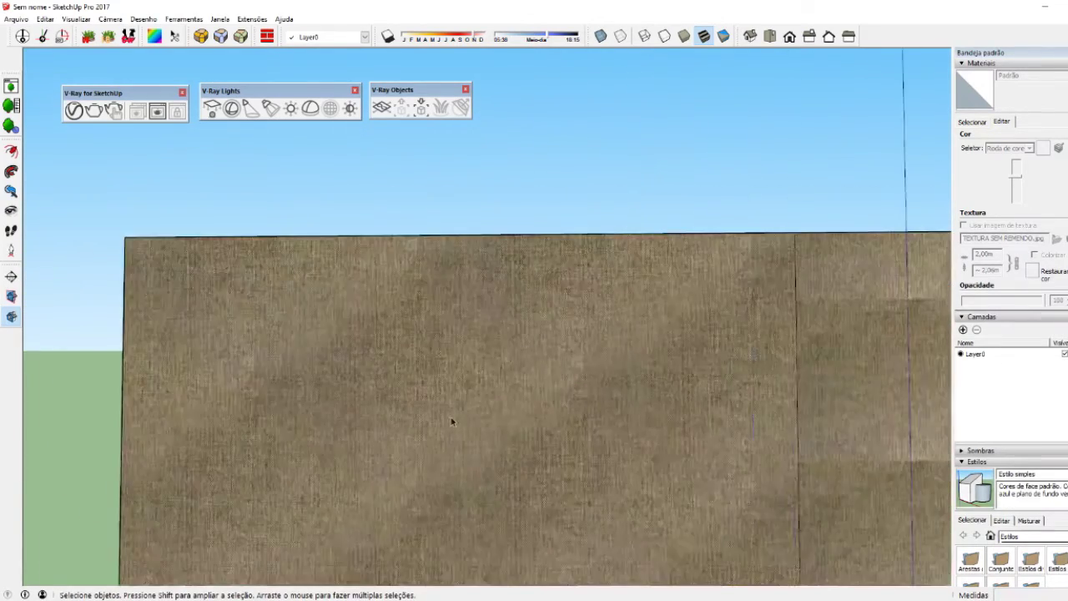
mouse_move(453, 422)
middle_mouse_down()
mouse_move(500, 256)
mouse_move(520, 312)
middle_mouse_up()
scroll(520, 312, "down", 2)
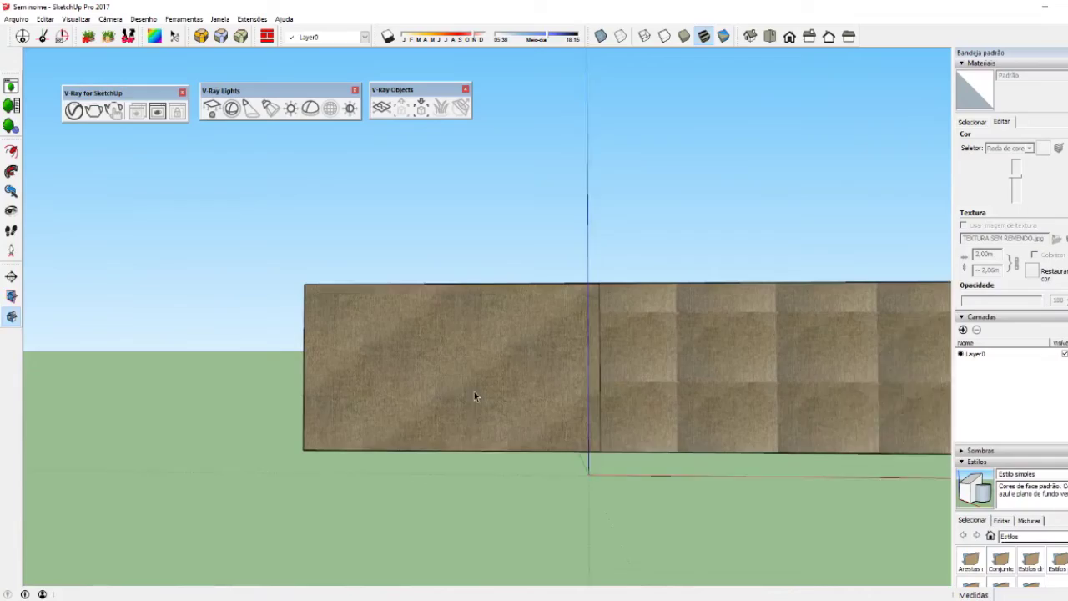
scroll(558, 327, "down", 1)
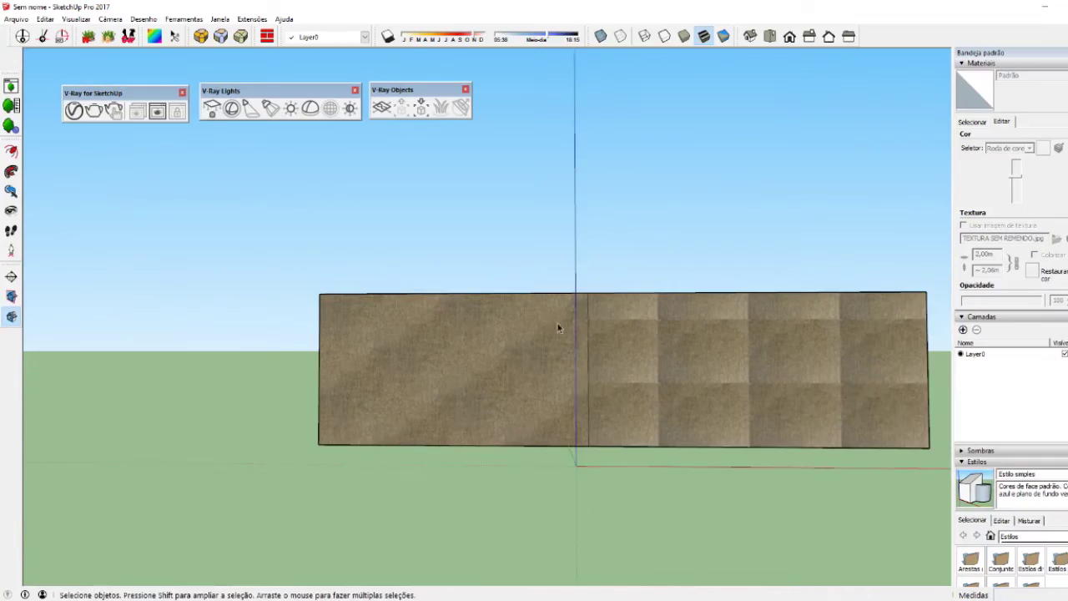
scroll(422, 390, "up", 2)
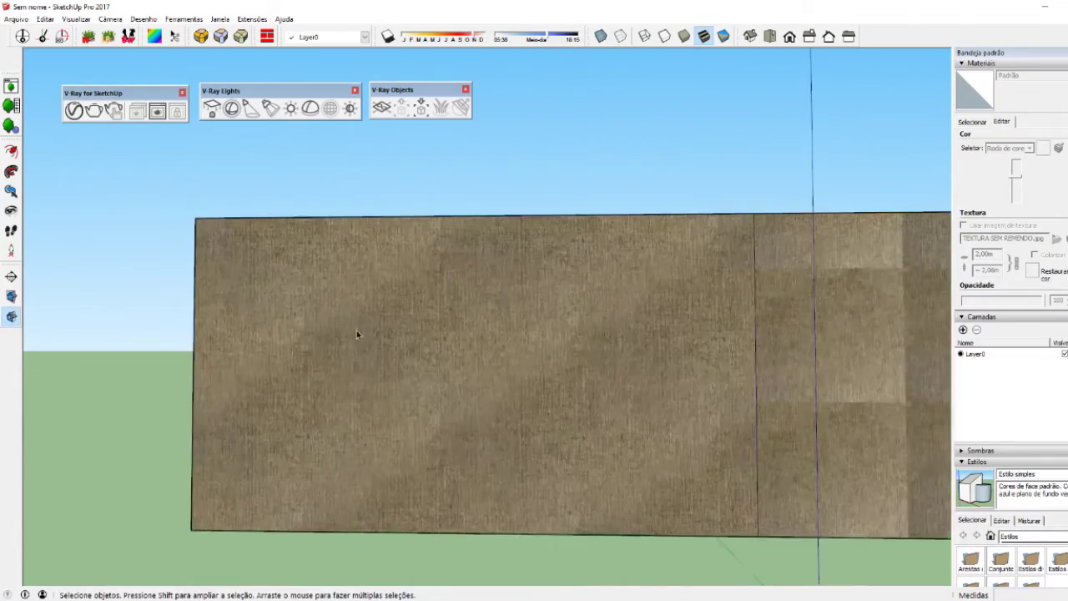
scroll(381, 362, "down", 1)
scroll(376, 357, "up", 1)
scroll(375, 355, "up", 2)
scroll(372, 357, "down", 1)
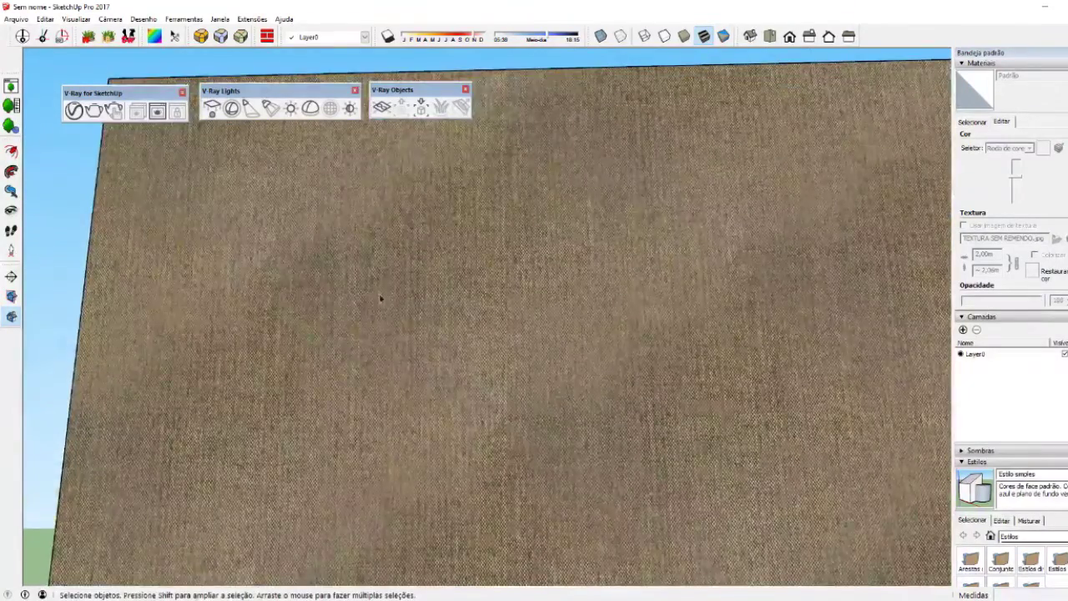
scroll(525, 312, "down", 2)
scroll(422, 329, "down", 1)
scroll(697, 342, "down", 1)
scroll(556, 401, "down", 1)
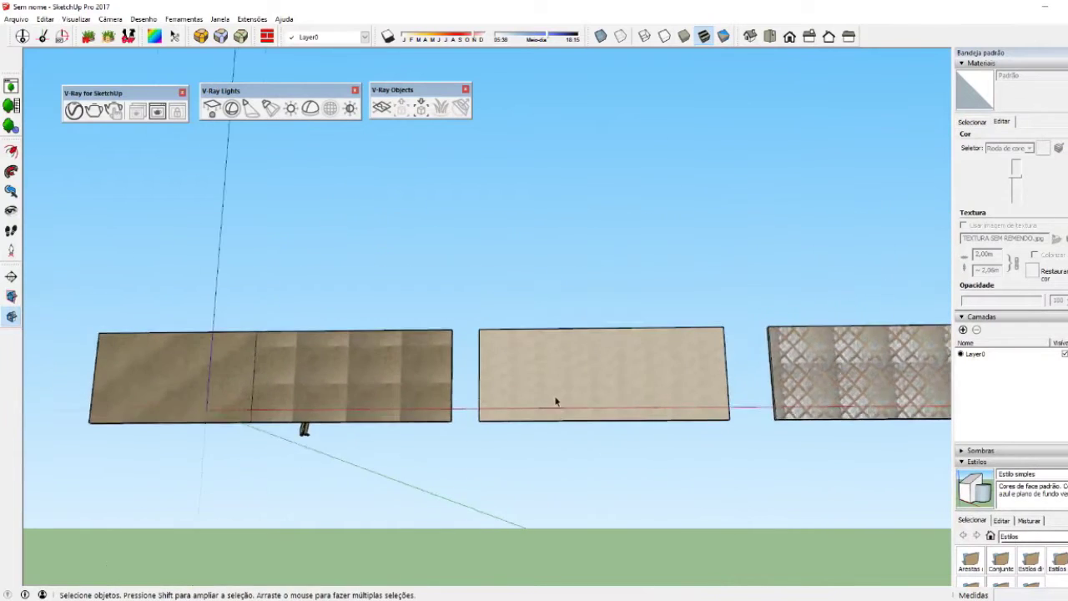
scroll(542, 453, "down", 1)
scroll(598, 423, "down", 1)
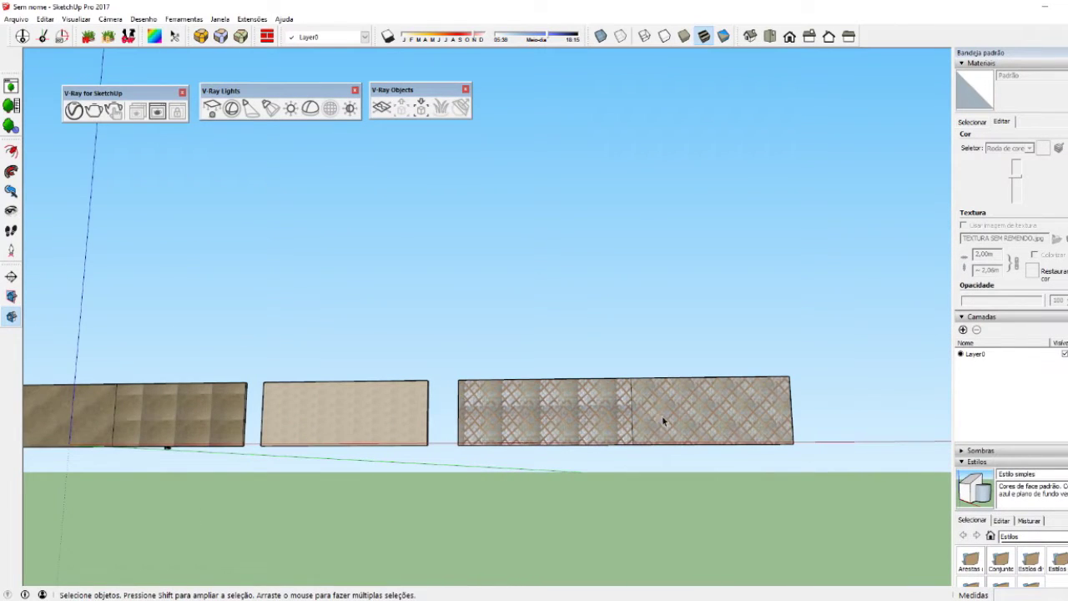
middle_click_drag(626, 420, 601, 477)
mouse_move(381, 399)
middle_mouse_down()
mouse_move(472, 398)
mouse_move(434, 390)
middle_mouse_up()
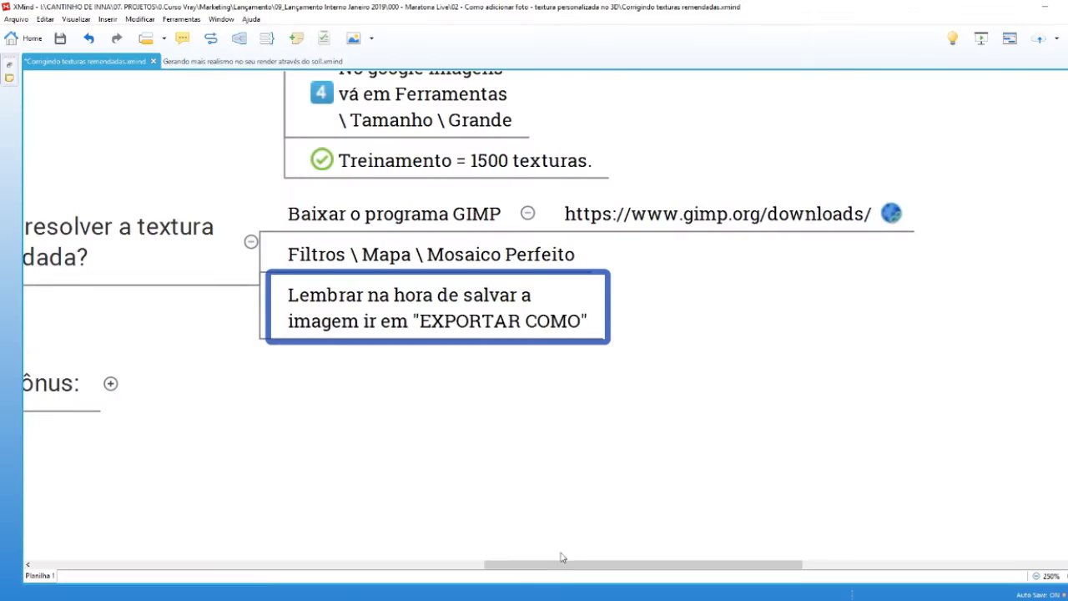
Step: Expand the 'Dica bônus' topic about placing the client's photo in the portrait frame
left_click_drag(562, 565, 477, 564)
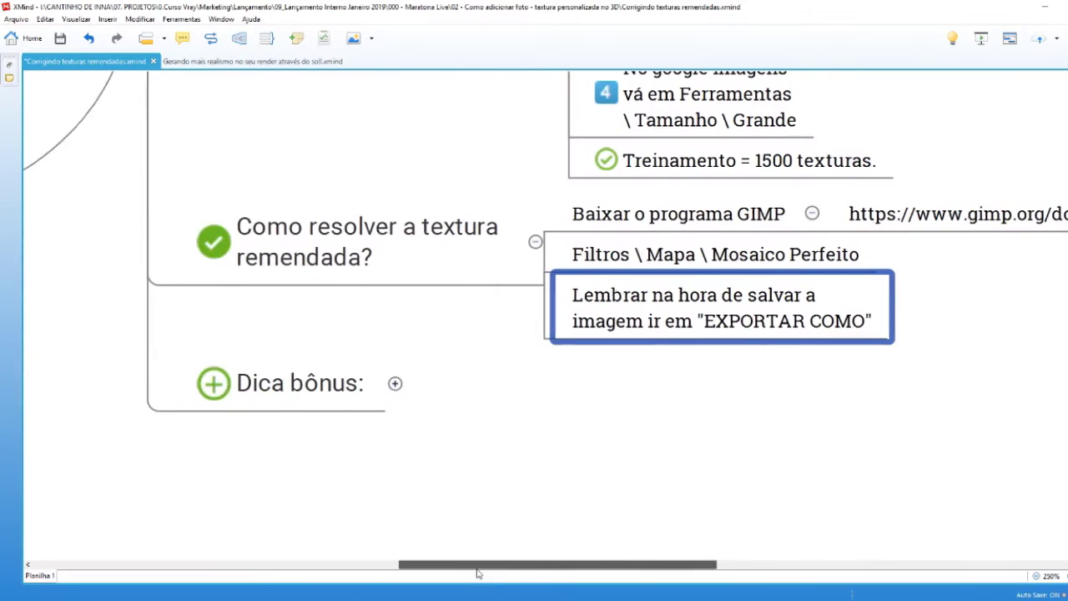
left_click(413, 383)
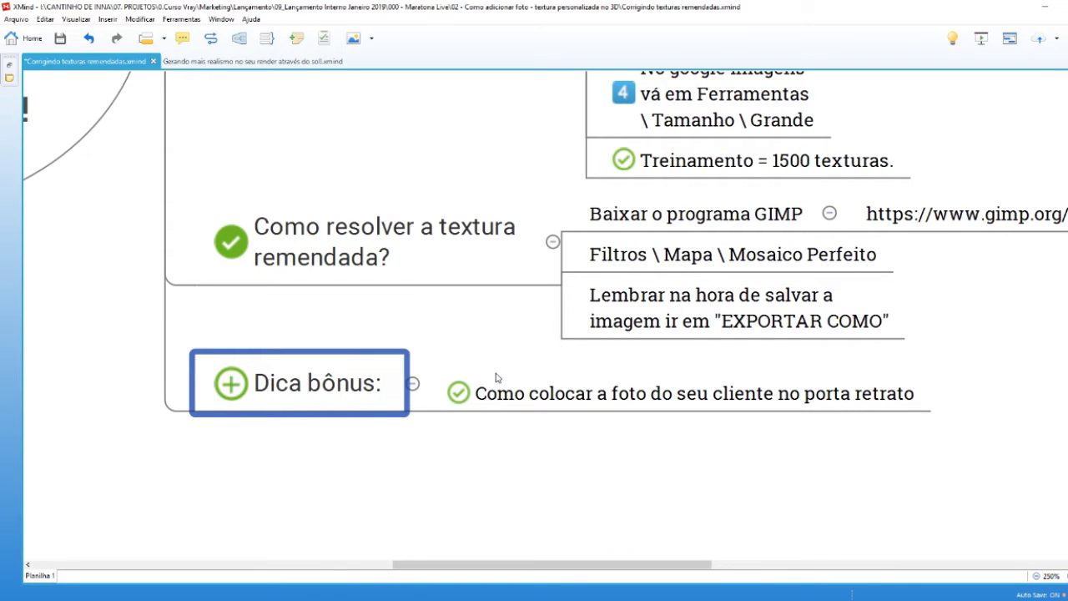
key("alt+Tab")
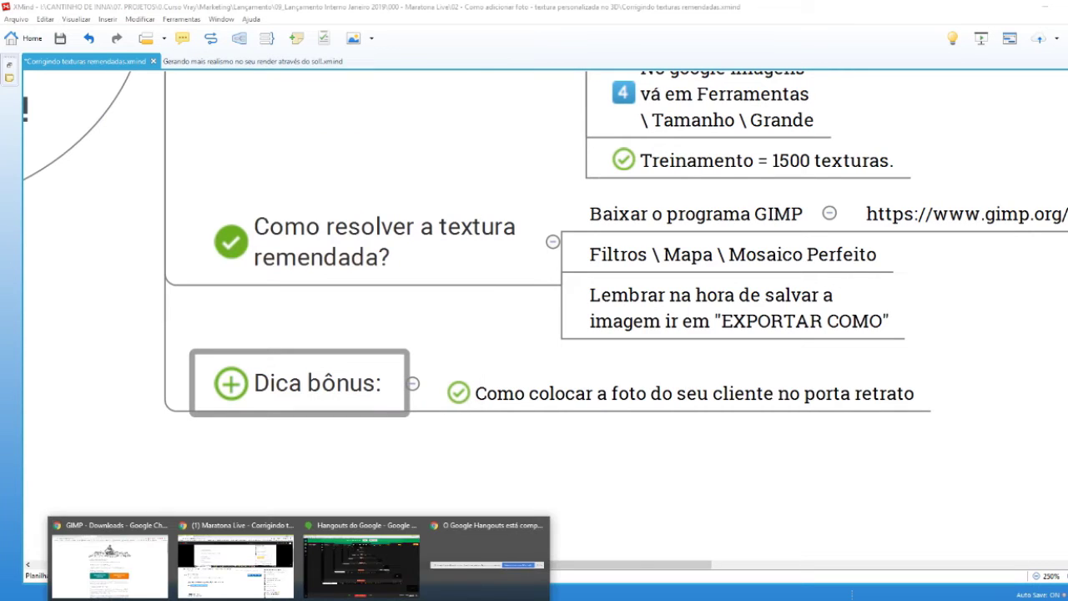
Step: Preview the IMG_20160713 photo, then return to SketchUp with the V-Ray window closed
left_click(229, 568)
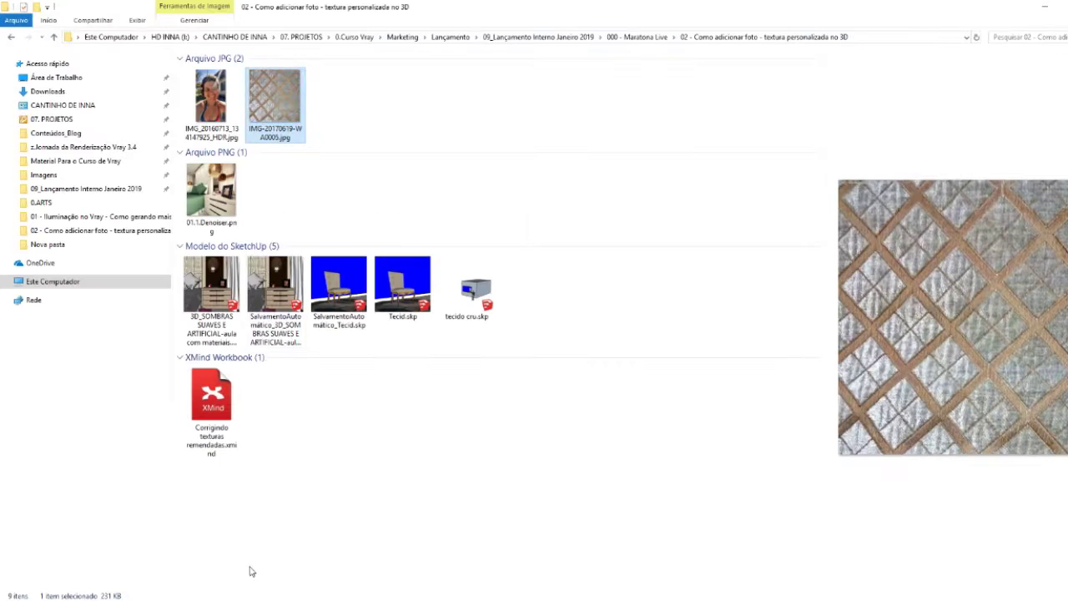
left_click(208, 88)
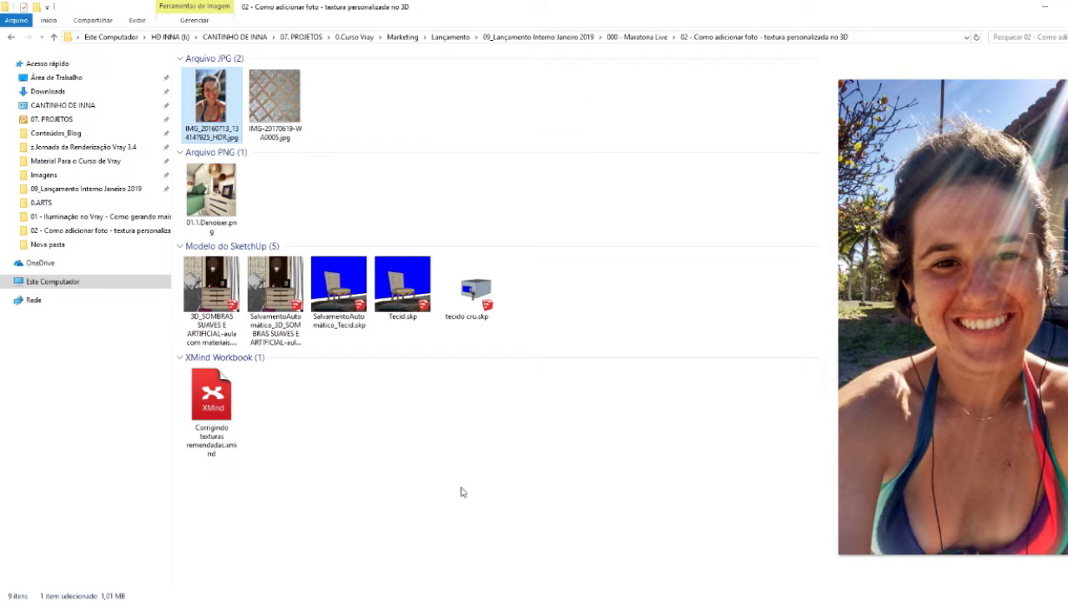
left_click(228, 560)
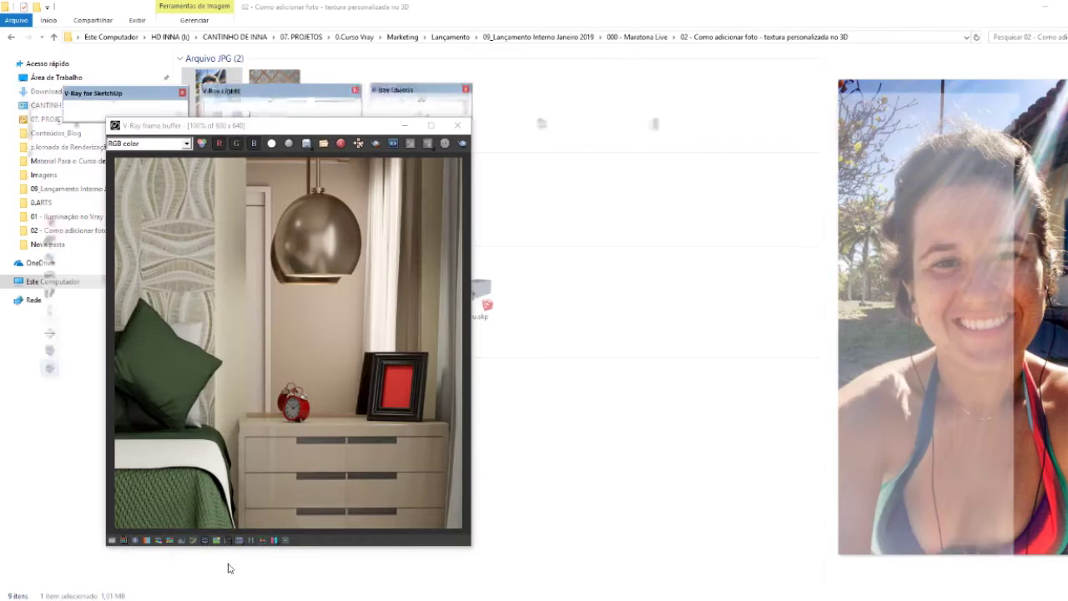
left_click(458, 125)
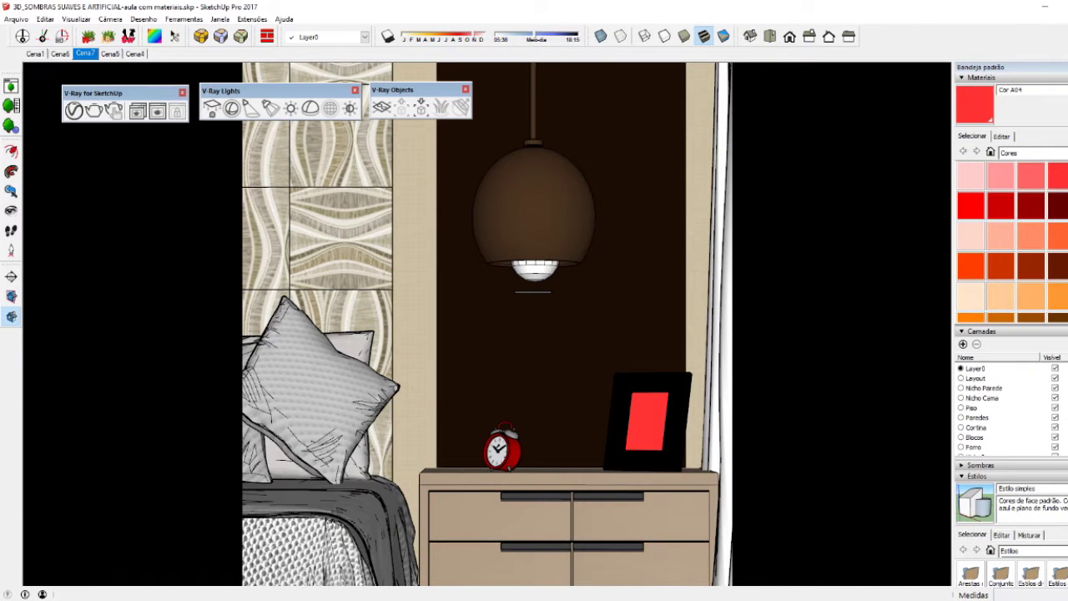
Step: Open the picture-frame group for editing
scroll(617, 400, "up", 2)
scroll(634, 418, "up", 2)
scroll(637, 421, "up", 2)
key("space")
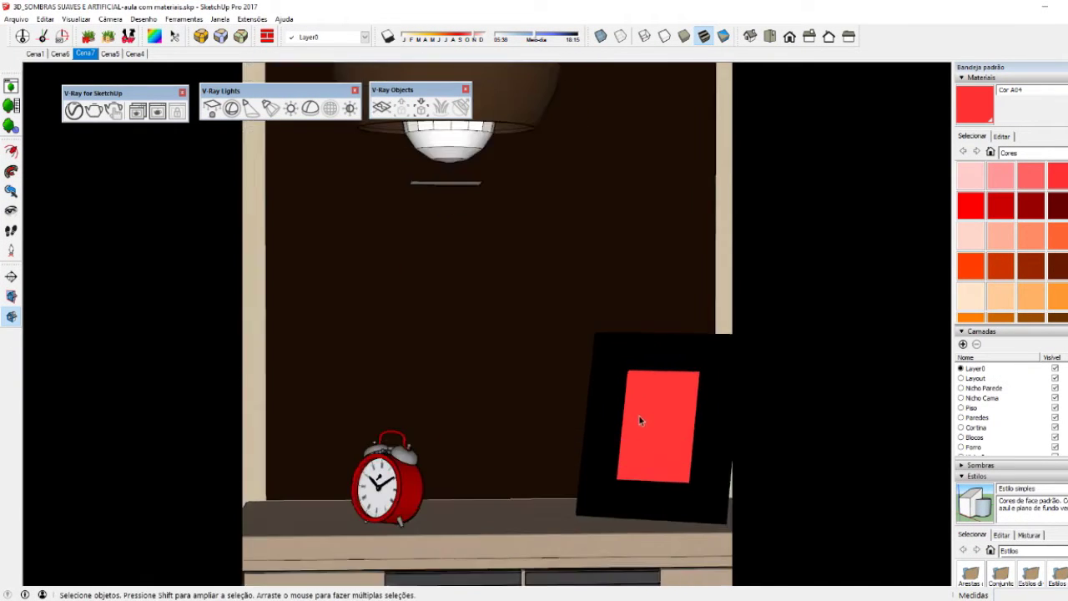
scroll(647, 444, "up", 1)
left_click(647, 444)
scroll(647, 444, "down", 2)
left_click(523, 397)
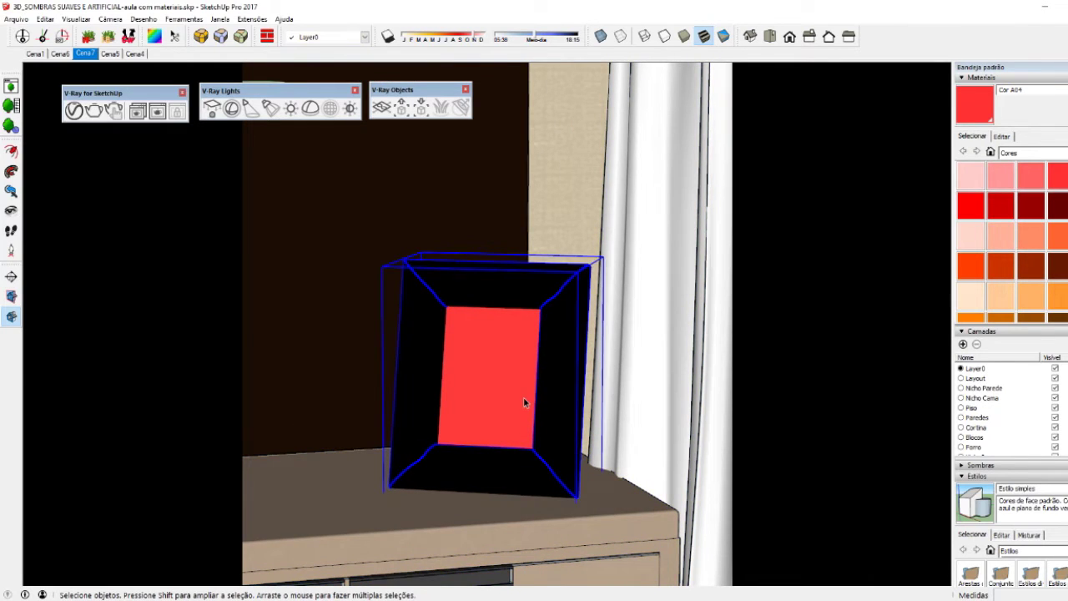
double_click(524, 397)
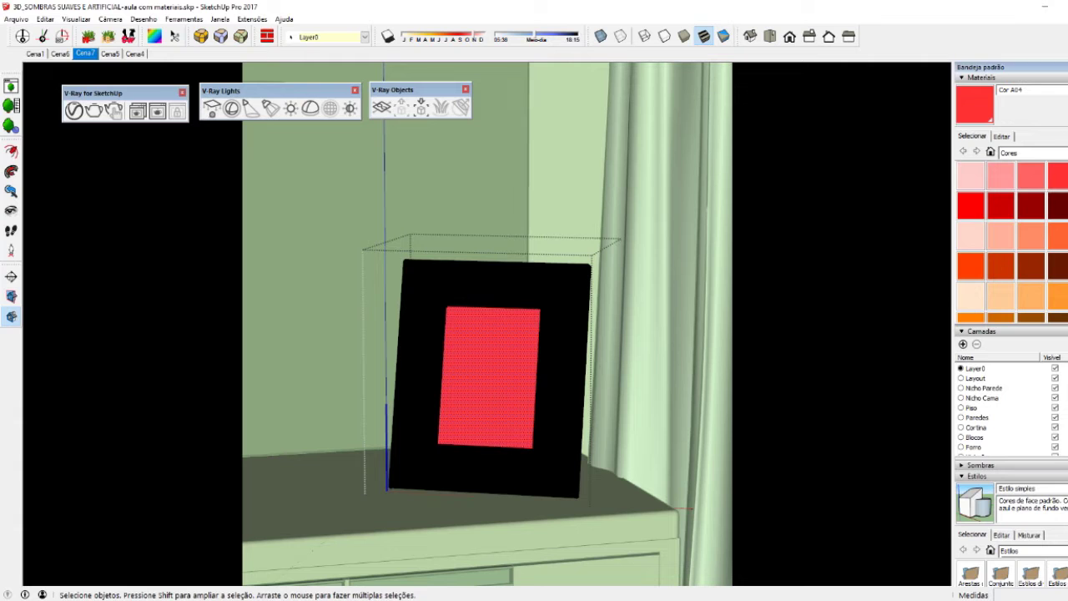
Step: Paint the red insert with the light pink Cor A01 and open its texture image chooser
key("b")
left_click(971, 177)
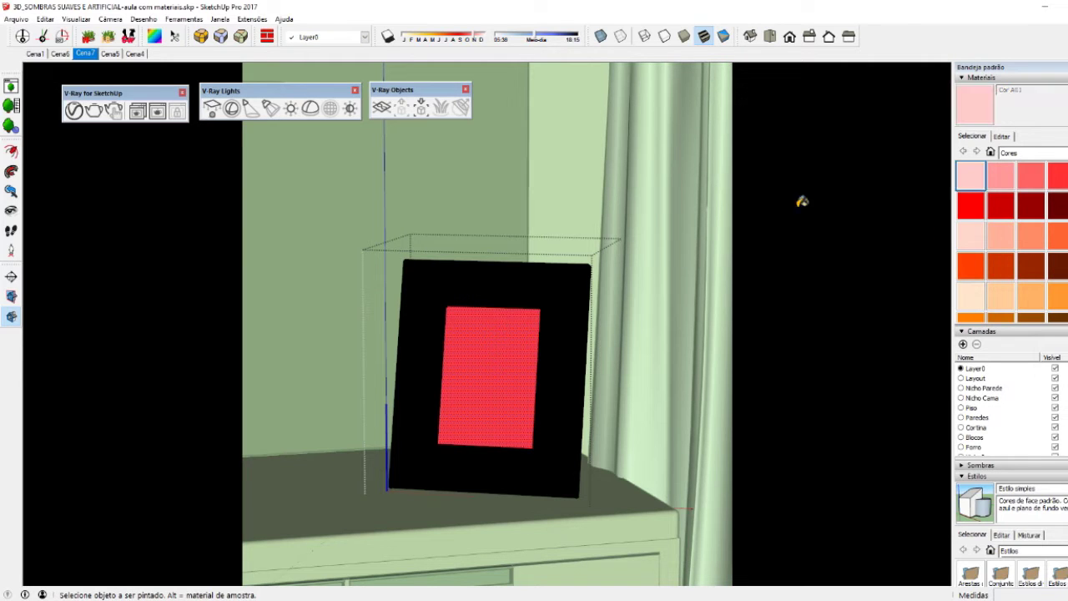
left_click(530, 355)
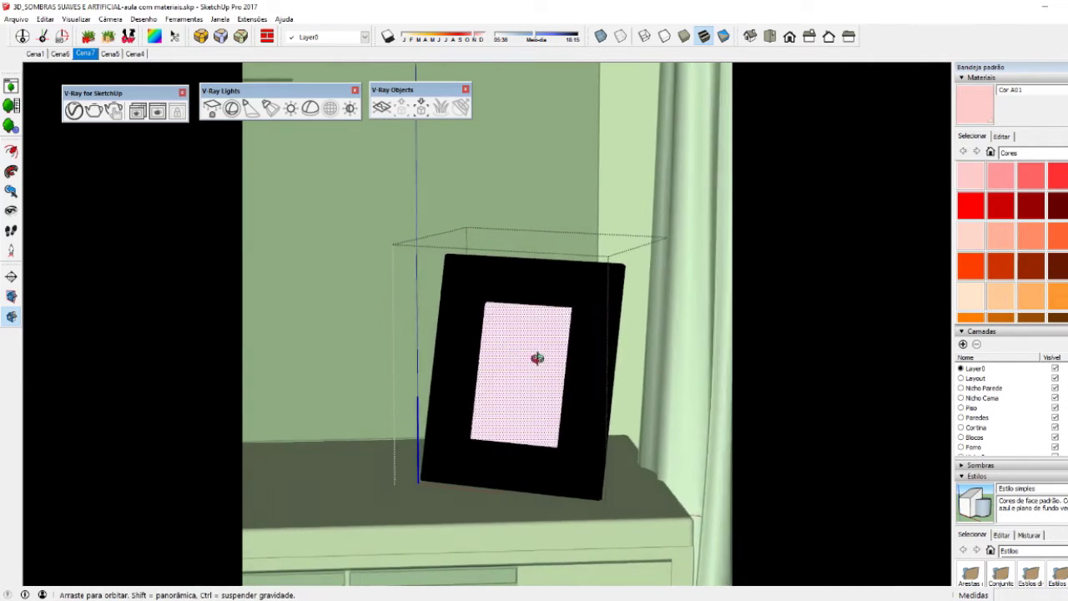
mouse_move(539, 357)
middle_mouse_down()
mouse_move(447, 370)
mouse_move(533, 347)
middle_mouse_up()
key("space")
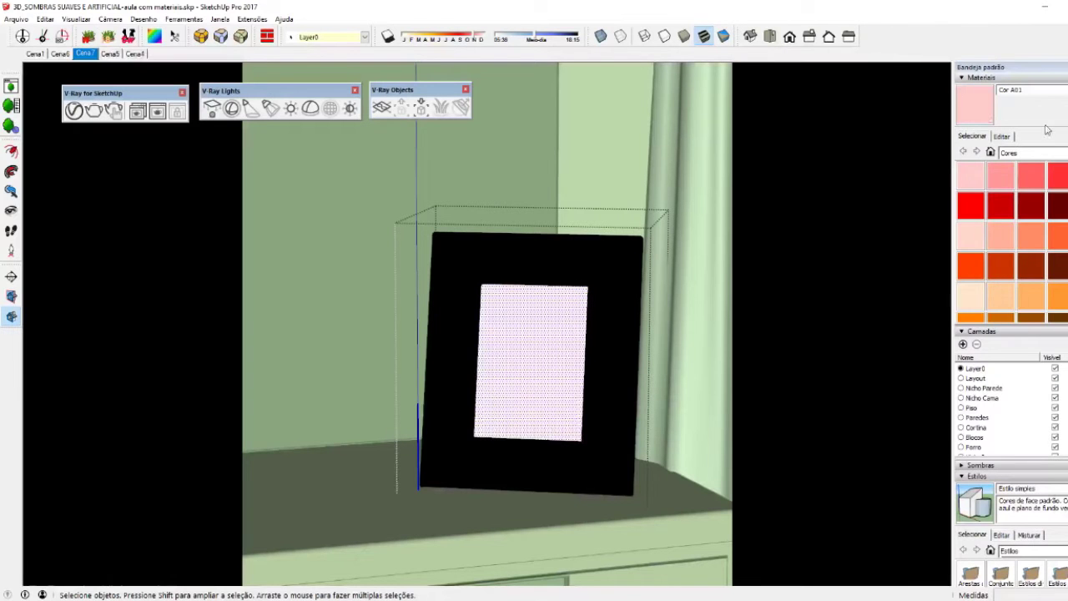
left_click(1002, 137)
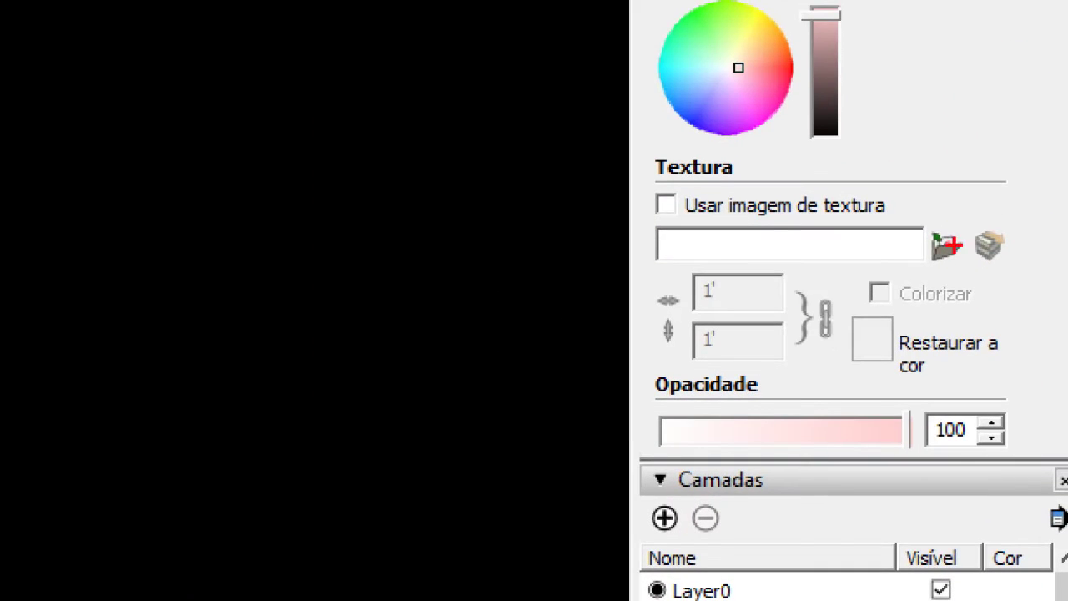
left_click(943, 246)
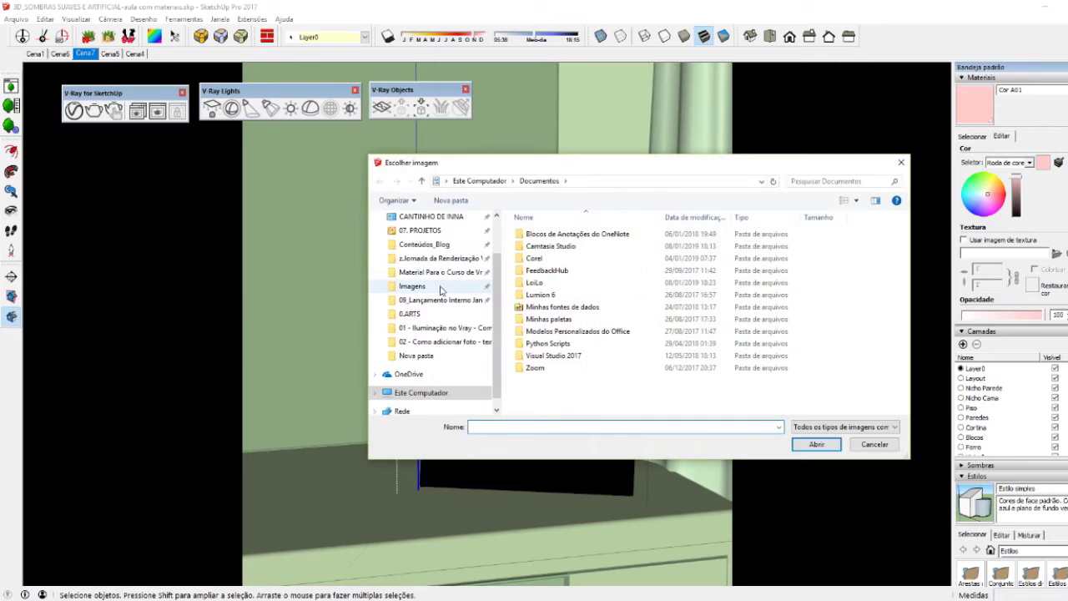
Step: Load the IMG_20160713 photo as the Cor A01 texture, about 0,17 m wide
left_click(434, 342)
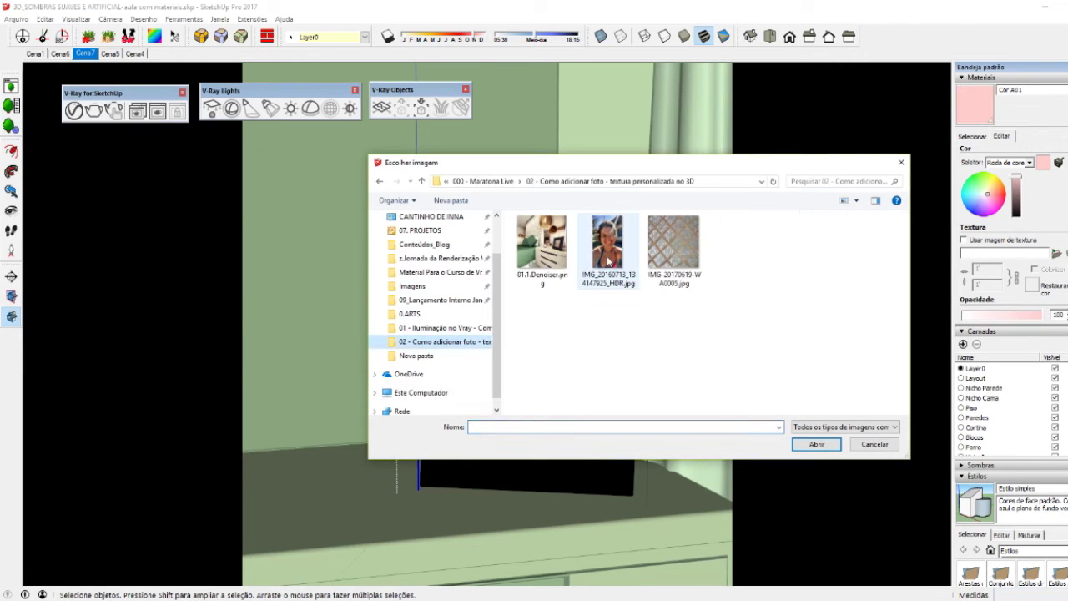
left_click(608, 250)
left_click(797, 448)
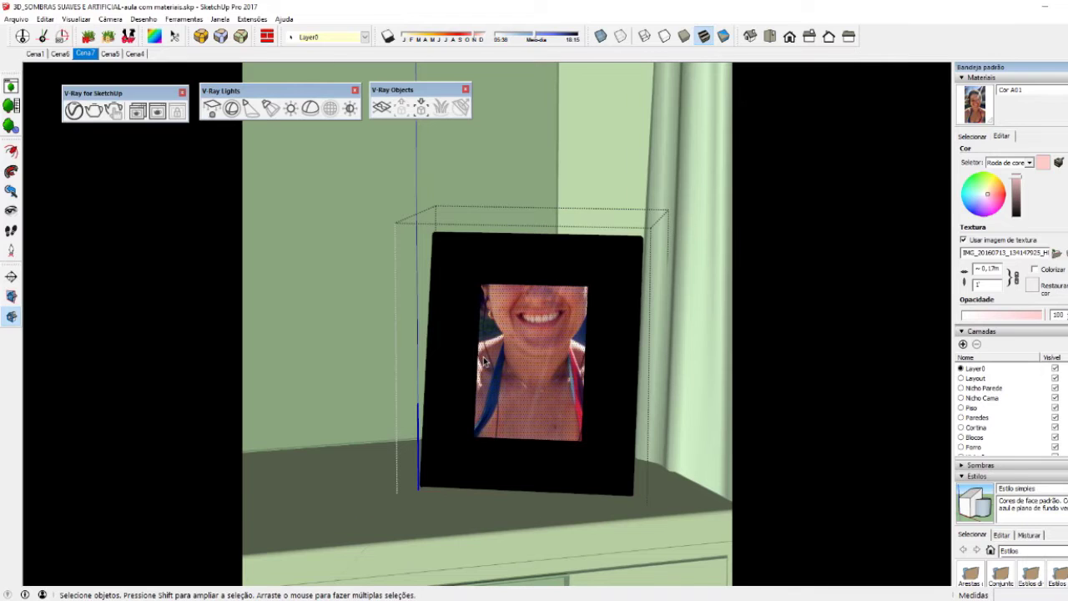
scroll(484, 360, "down", 1)
scroll(485, 361, "down", 1)
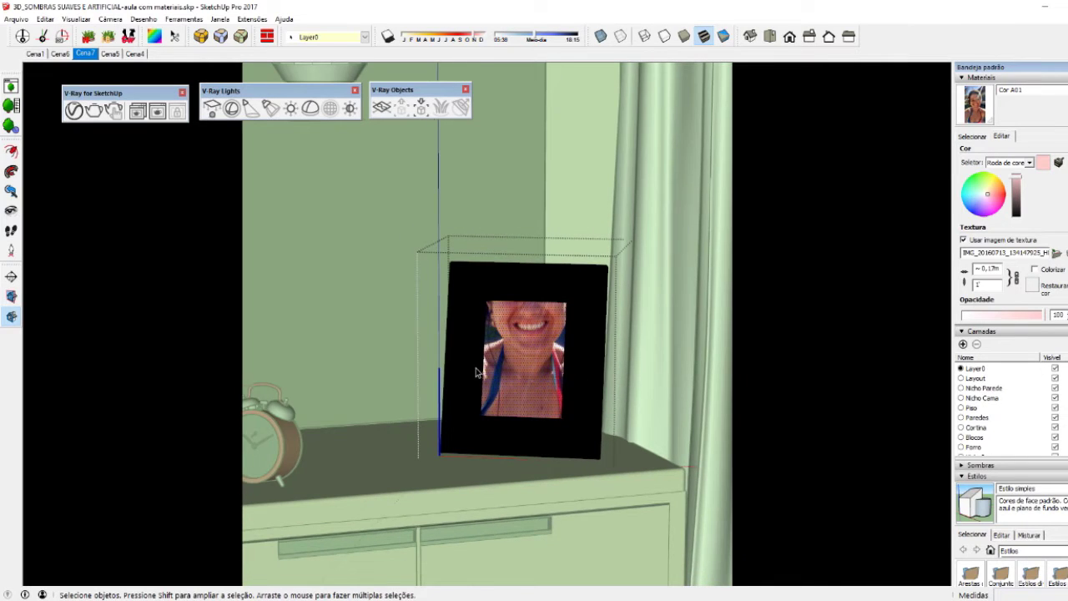
scroll(477, 372, "up", 1)
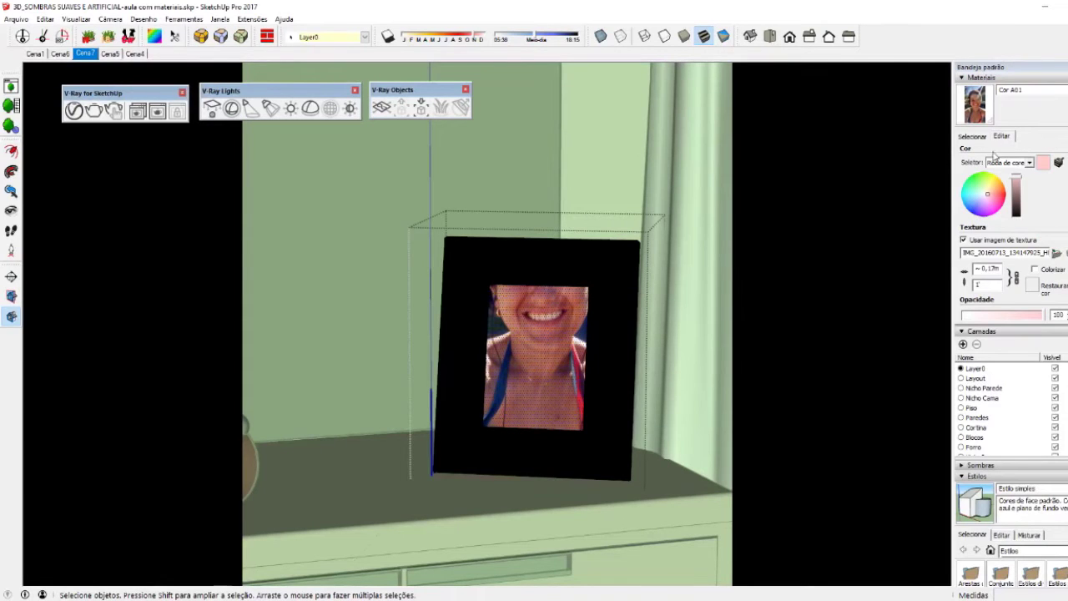
Step: Set the Cor A01 photo texture width to 0,1 m
double_click(994, 269)
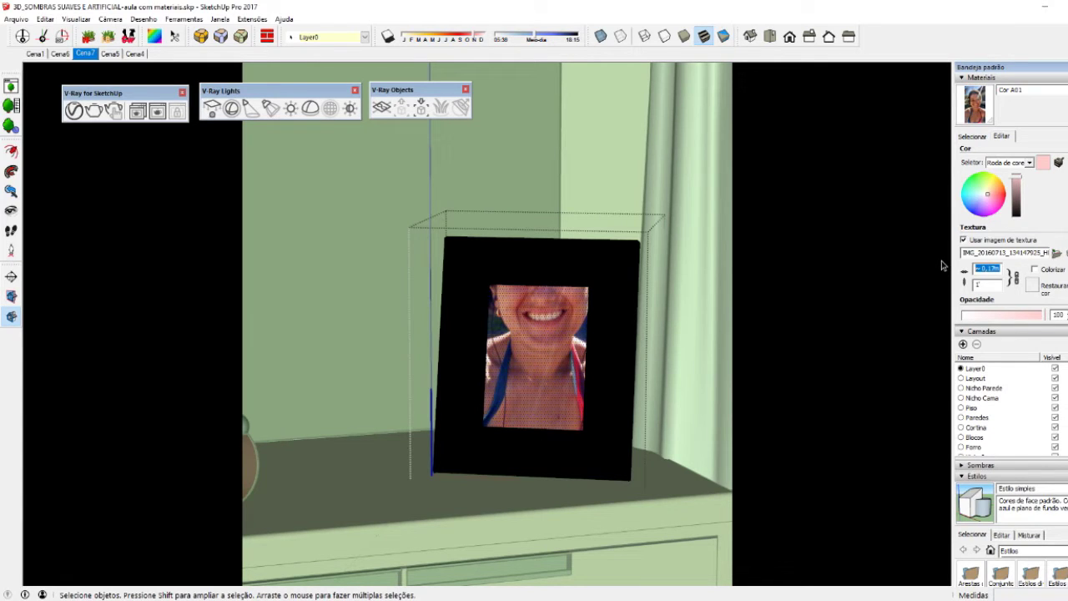
type("0,1")
key("Return")
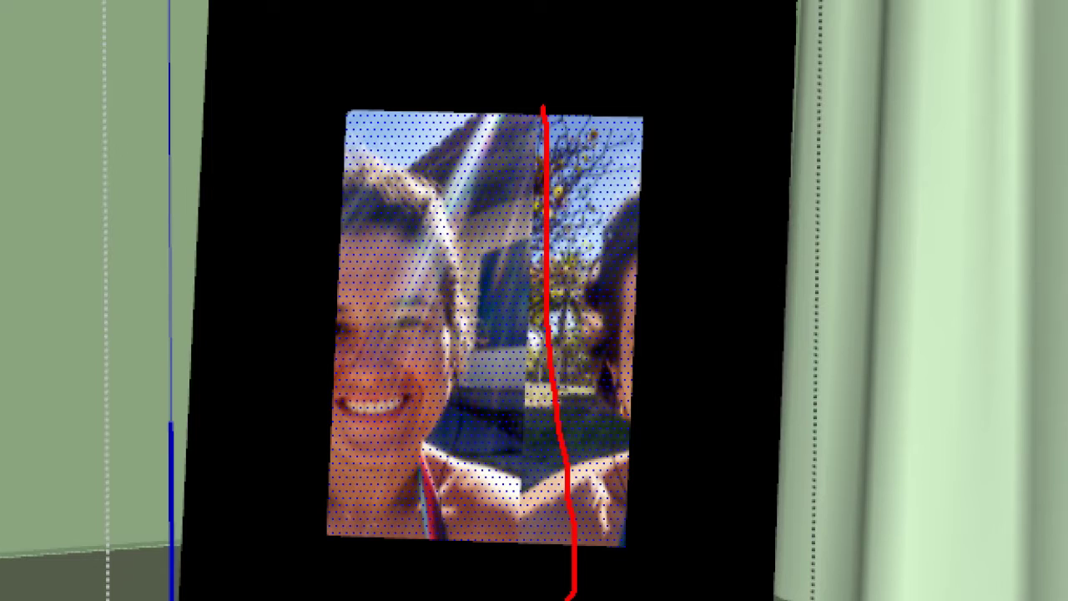
left_click_drag(548, 25, 534, 575)
left_click_drag(534, 96, 543, 200)
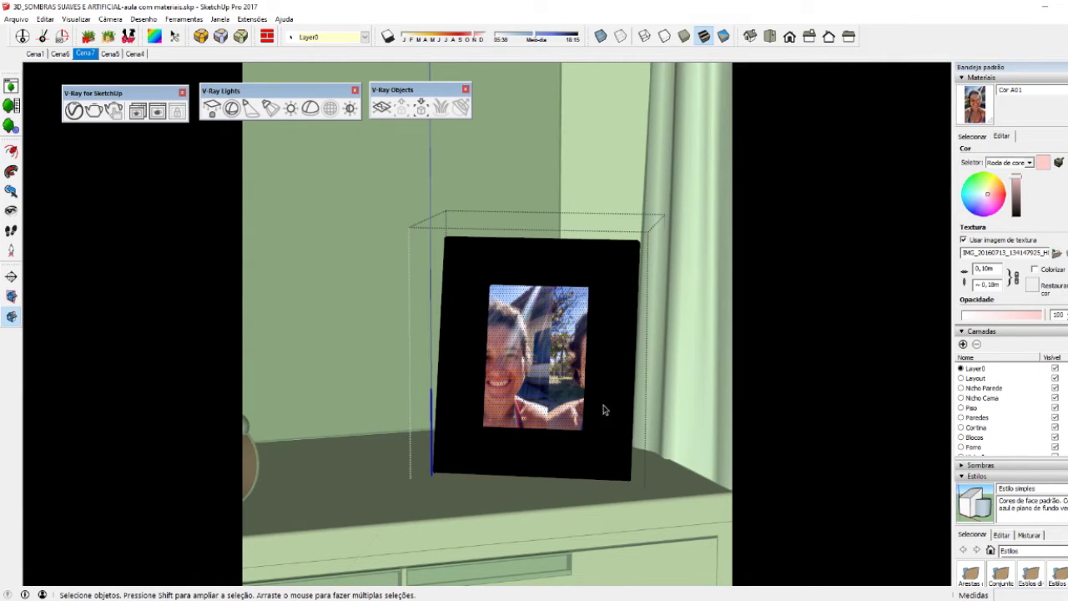
Step: Inside the picture frame group, draw a rectangle on the wall left of the frame
left_click(541, 316)
double_click(541, 315)
scroll(518, 344, "up", 3)
scroll(472, 331, "down", 3)
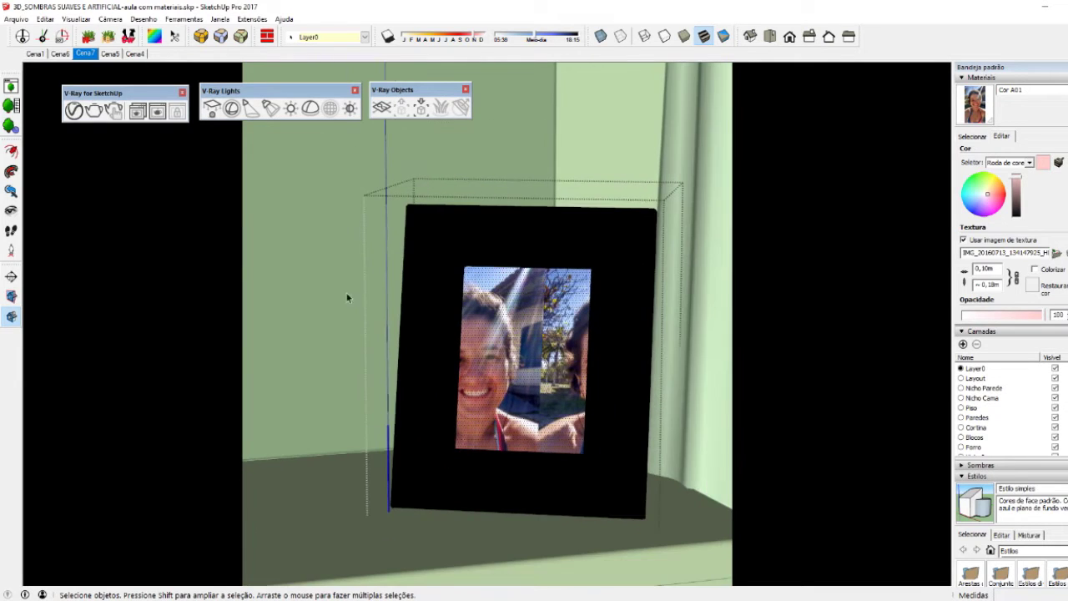
left_click(211, 107)
left_click(328, 192)
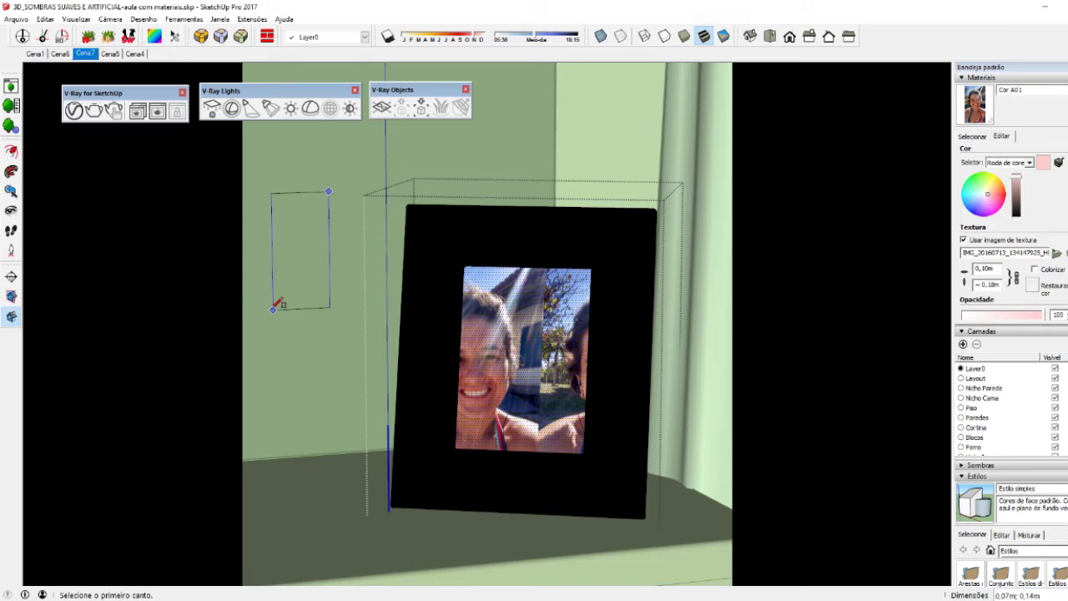
left_click(273, 310)
left_click(294, 259)
Step: Push/Pull the rectangle out into a small box and select its front face
middle_click_drag(293, 257, 324, 288)
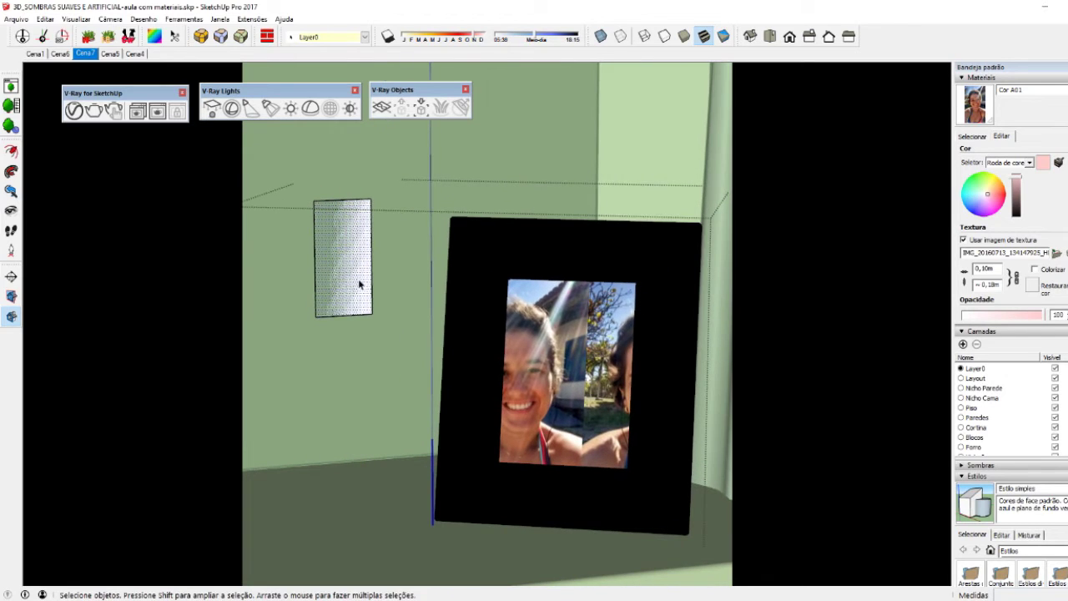
key("p")
left_click_drag(353, 303, 367, 306)
key("space")
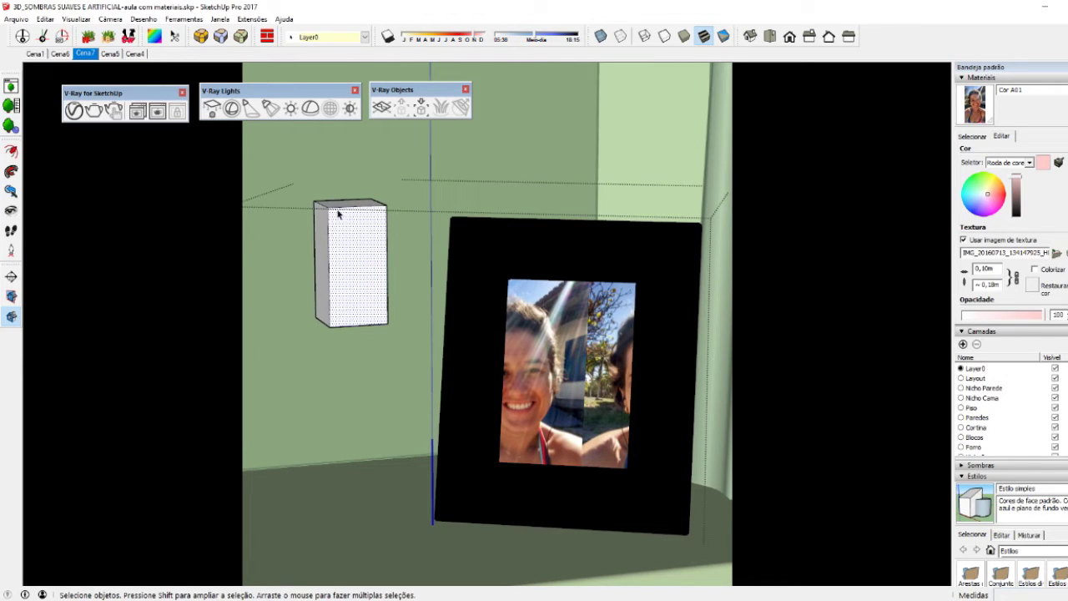
double_click(352, 255)
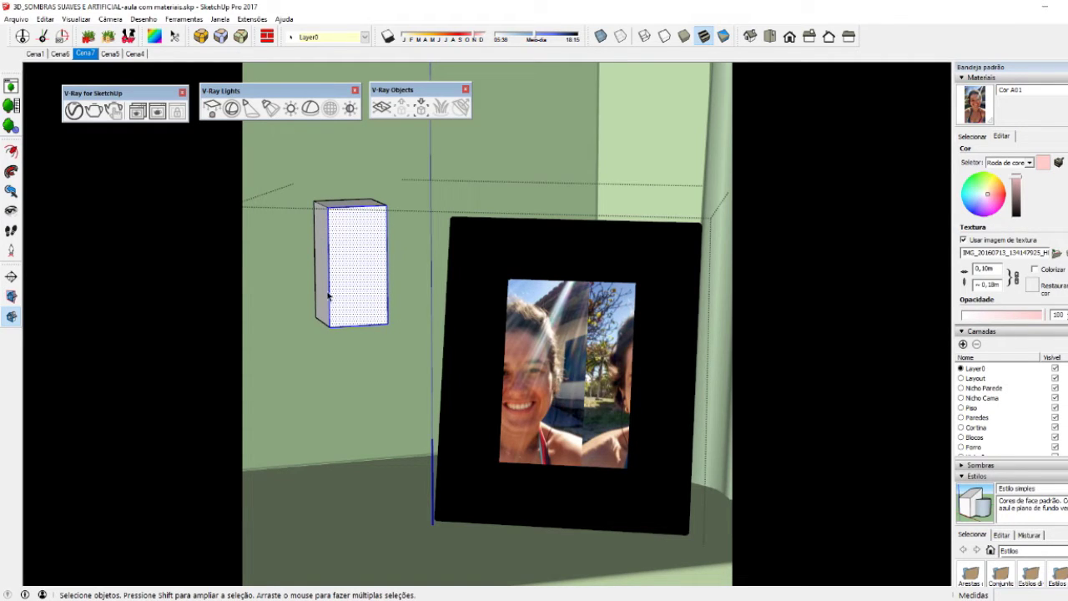
Step: Reverse the orientation of the white box's front face
left_click(570, 299)
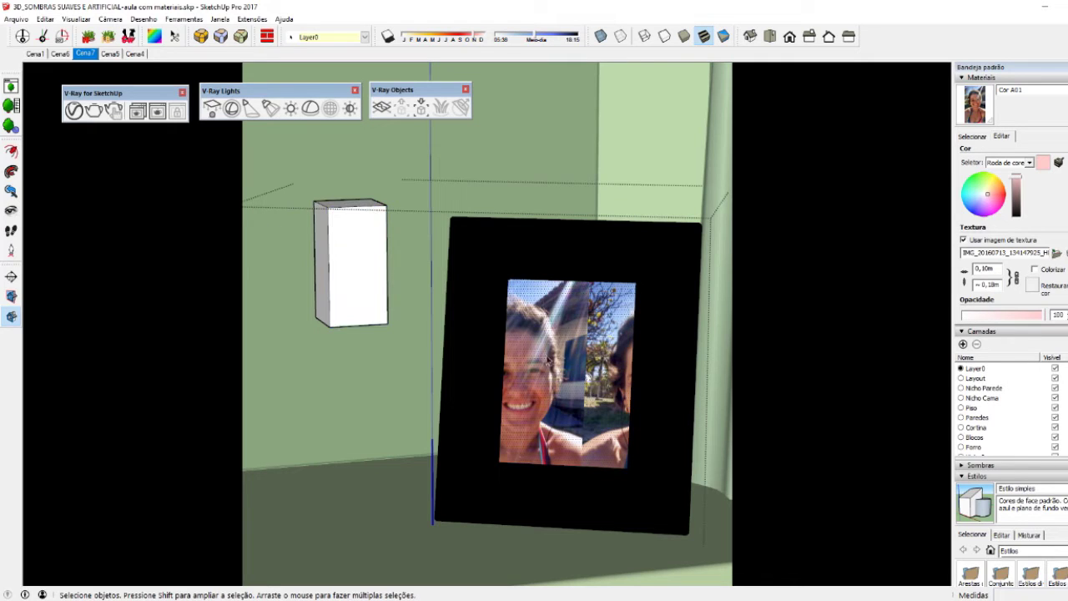
right_click(545, 336)
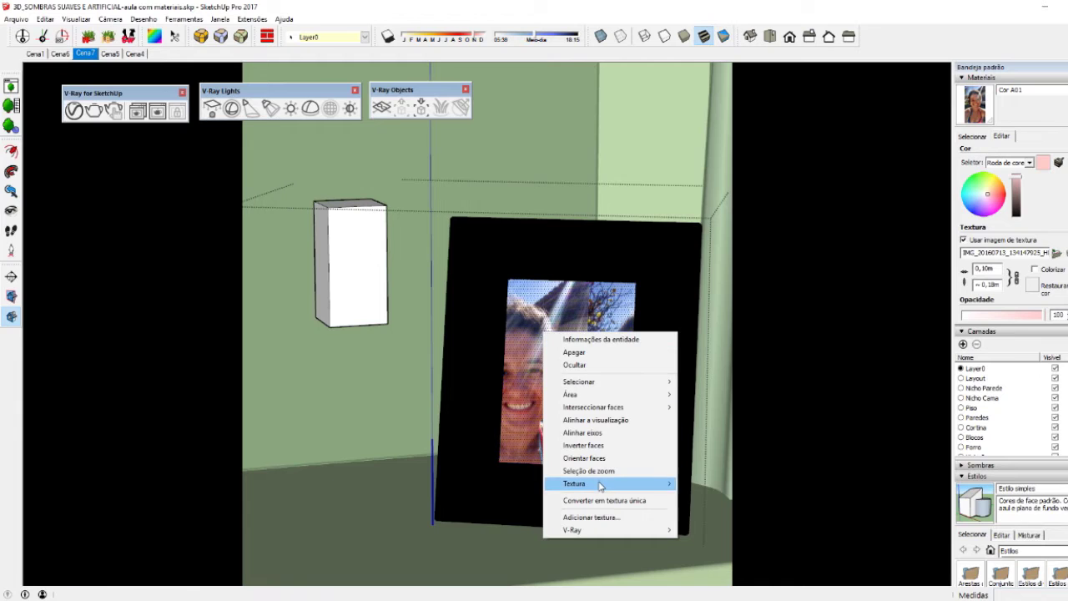
mouse_move(574, 483)
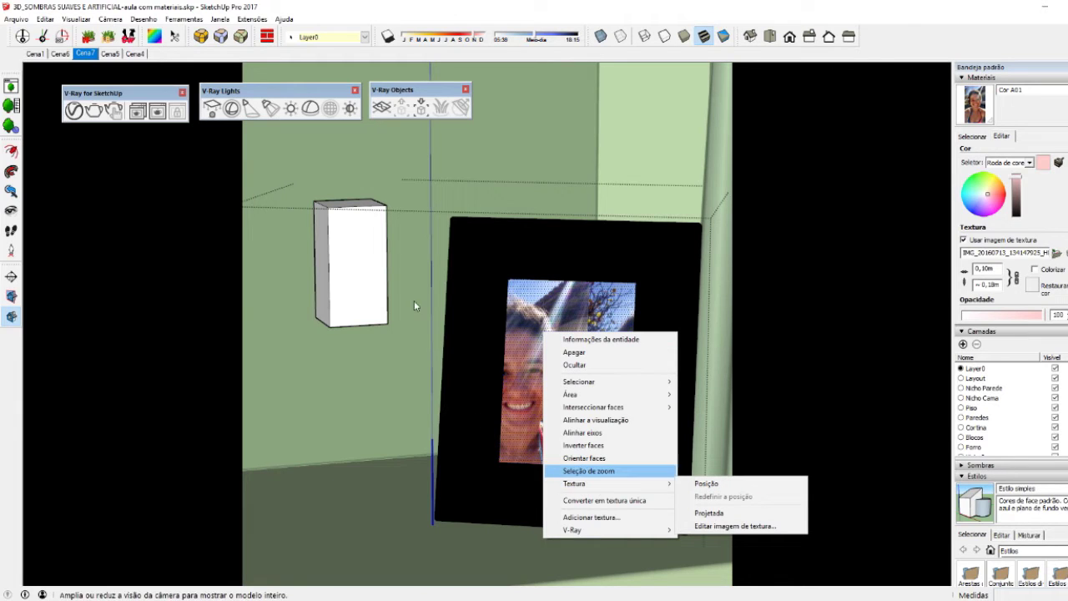
left_click(357, 240)
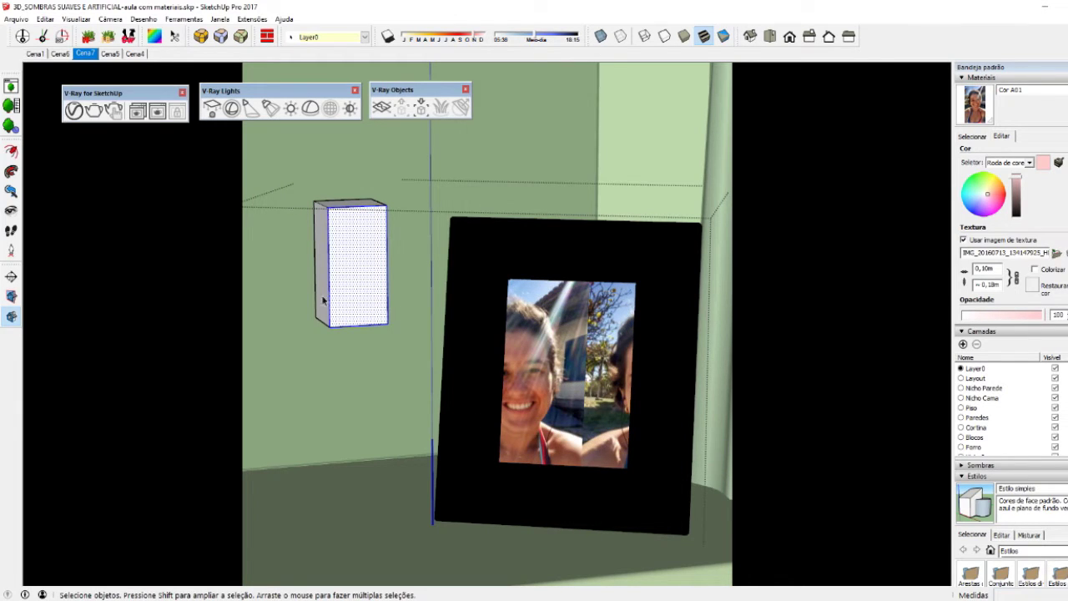
right_click(358, 277)
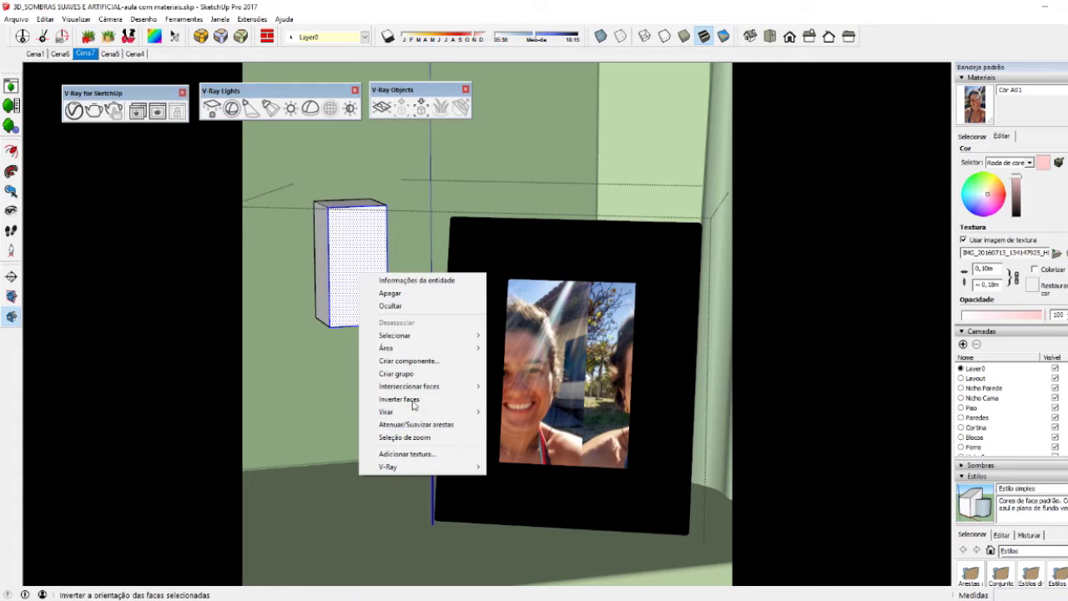
left_click(368, 248)
Step: Put the photo face's texture into Textura > Posição editing mode
left_click(553, 348)
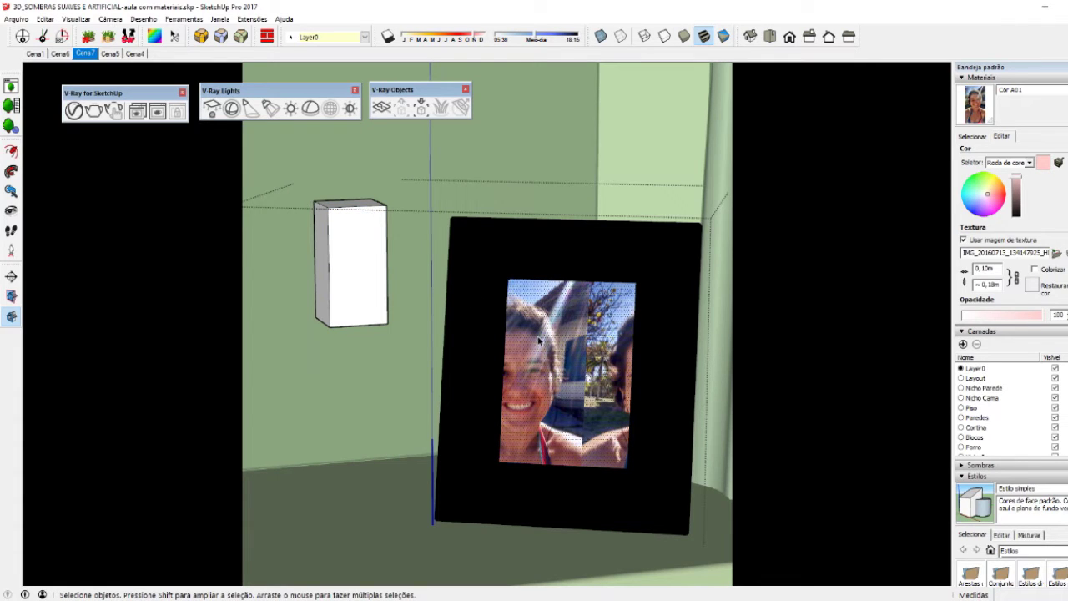
right_click(543, 329)
mouse_move(575, 481)
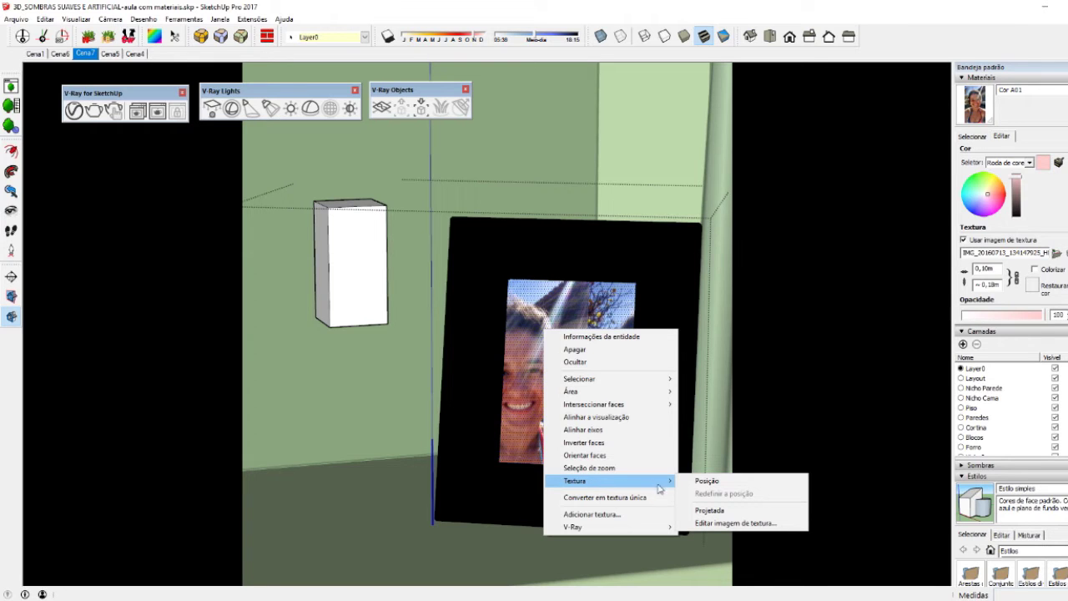
left_click(706, 482)
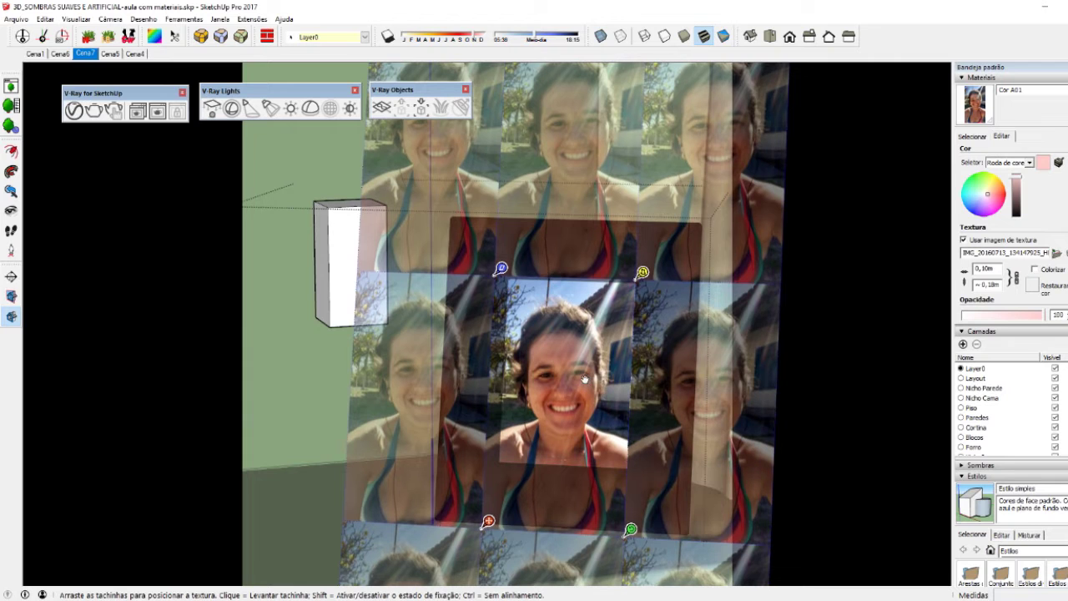
Step: Drag the photo texture until one complete selfie is centred in the frame, then choose Concluído
left_click_drag(598, 412, 568, 395)
left_click_drag(636, 407, 664, 352)
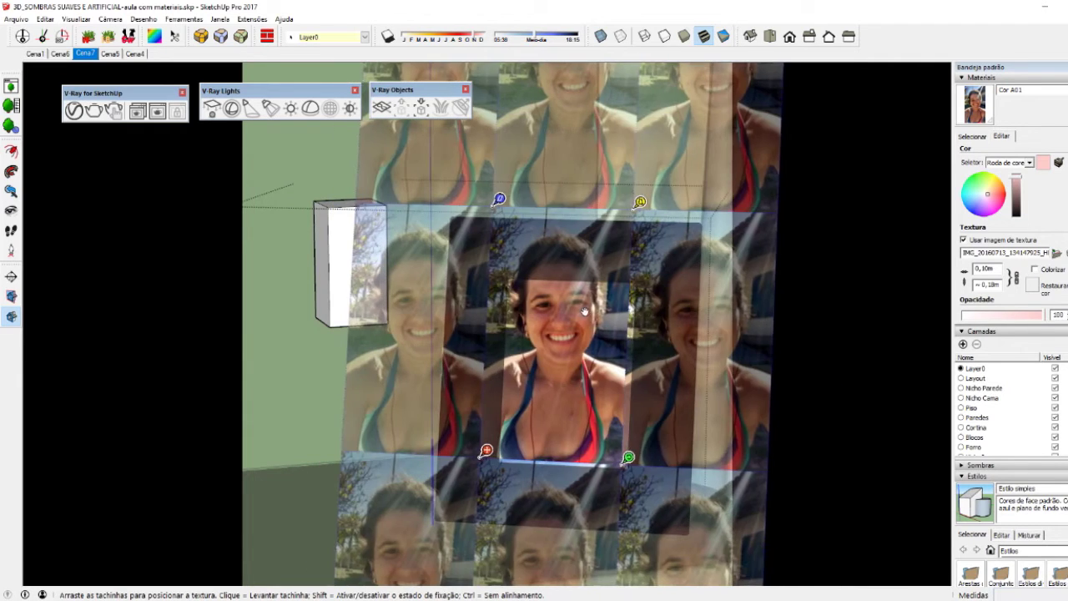
mouse_move(585, 312)
left_mouse_down()
mouse_move(596, 377)
mouse_move(601, 343)
left_mouse_up()
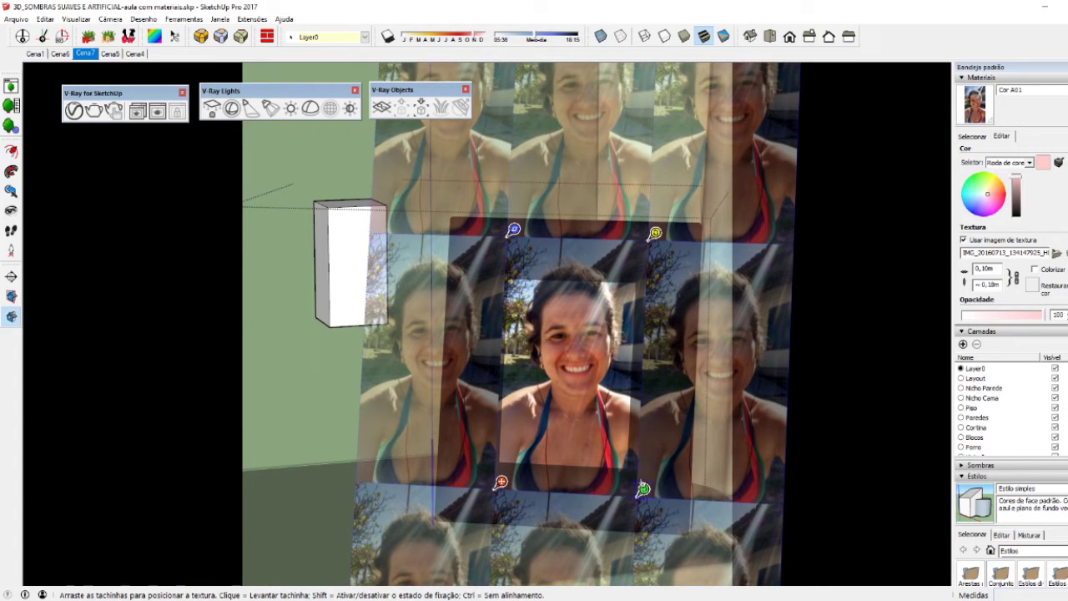
left_click_drag(643, 489, 643, 491)
left_click_drag(566, 413, 570, 428)
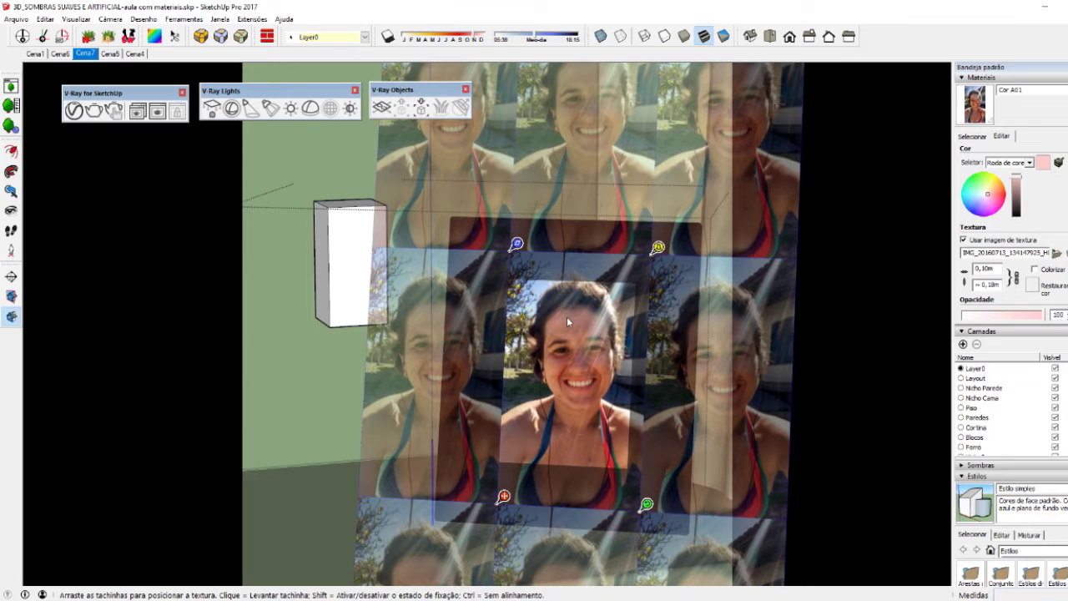
left_click_drag(551, 320, 555, 355)
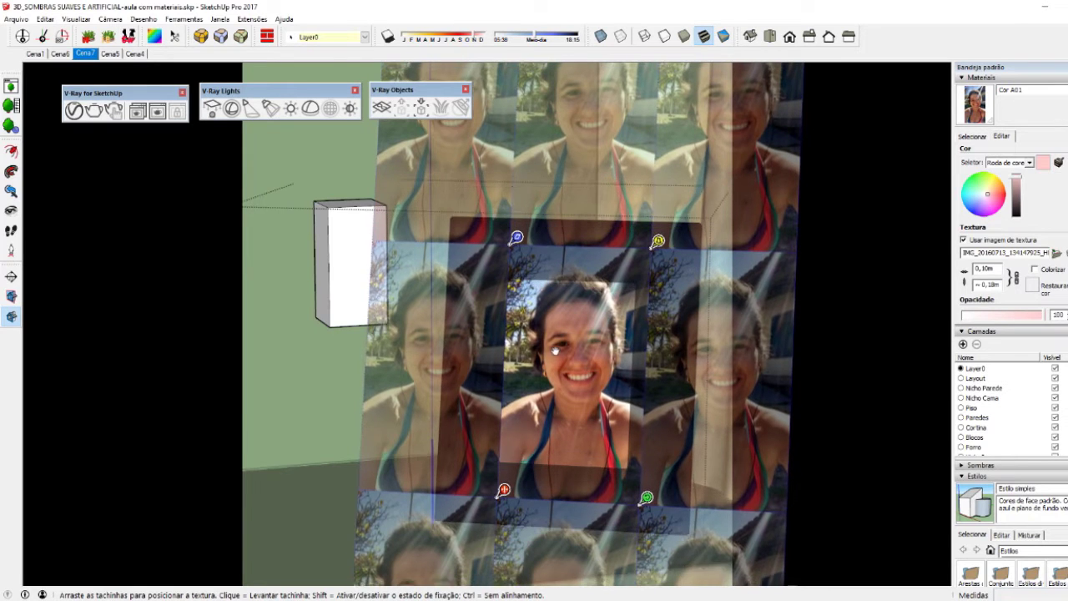
right_click(555, 357)
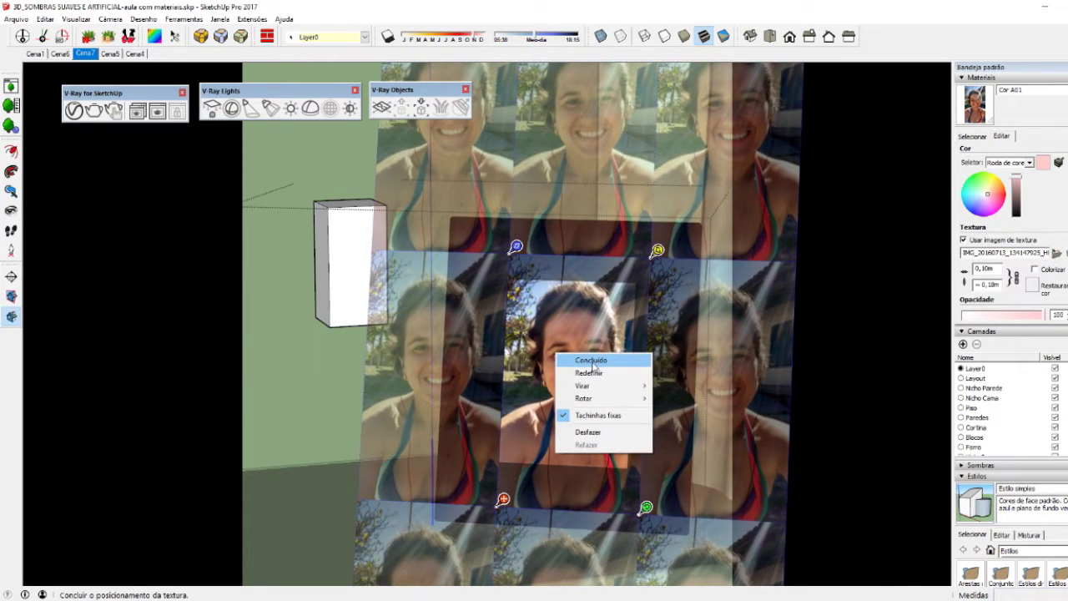
left_click(589, 360)
scroll(555, 392, "down", 2)
scroll(555, 392, "down", 3)
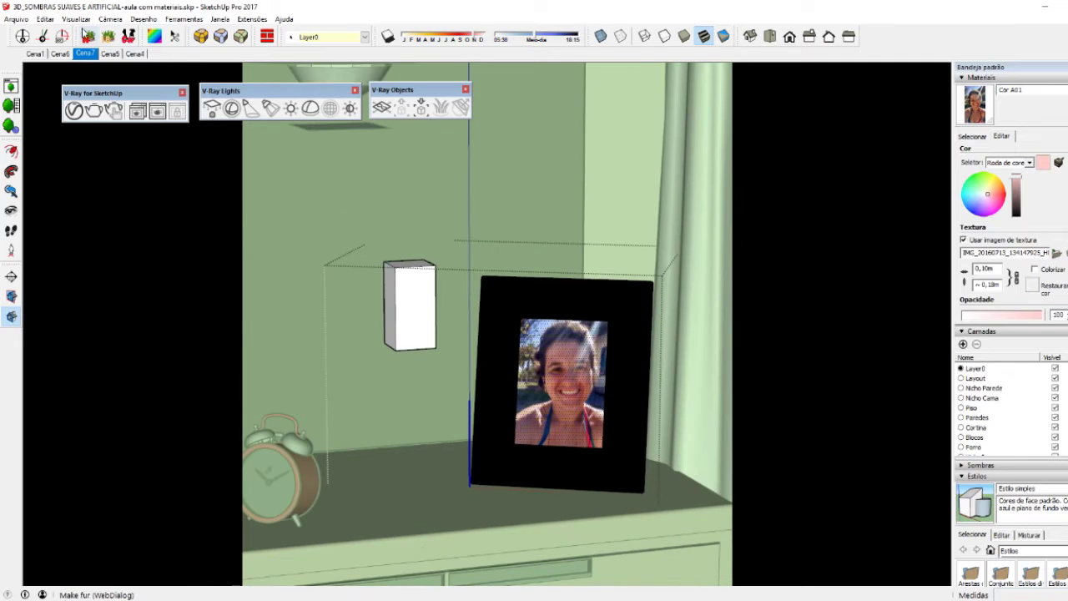
Step: Return to the Cena7 scene and show the model with textures
left_click(88, 53)
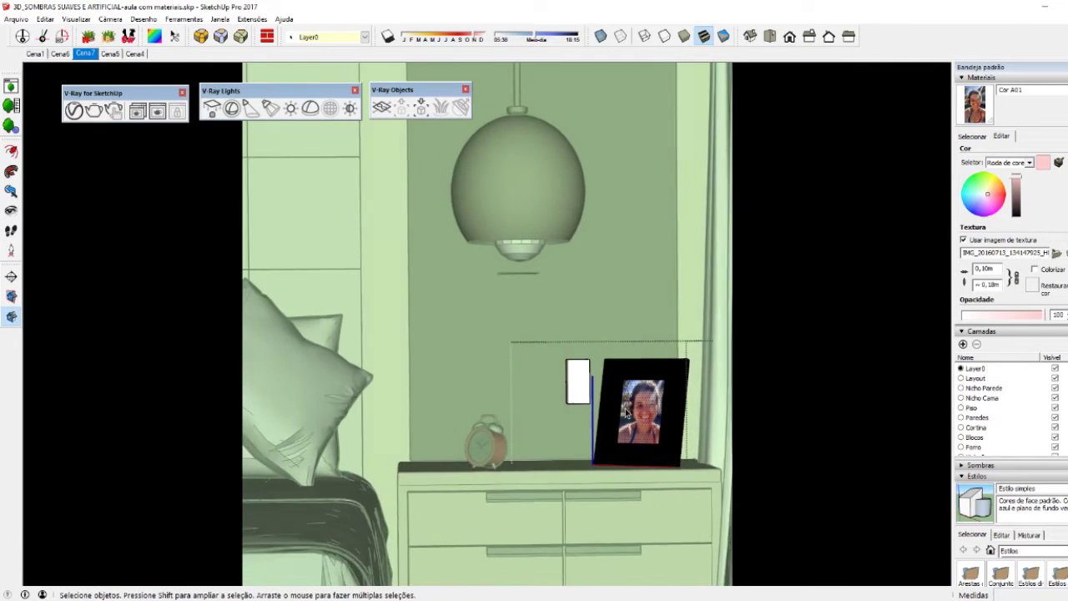
left_click(590, 389)
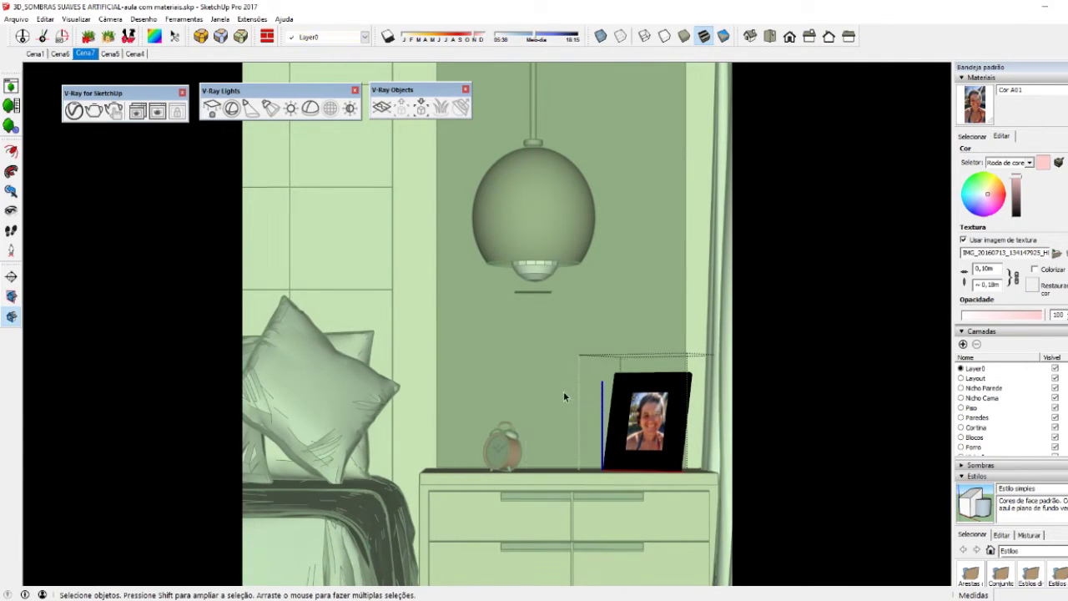
left_click(563, 387)
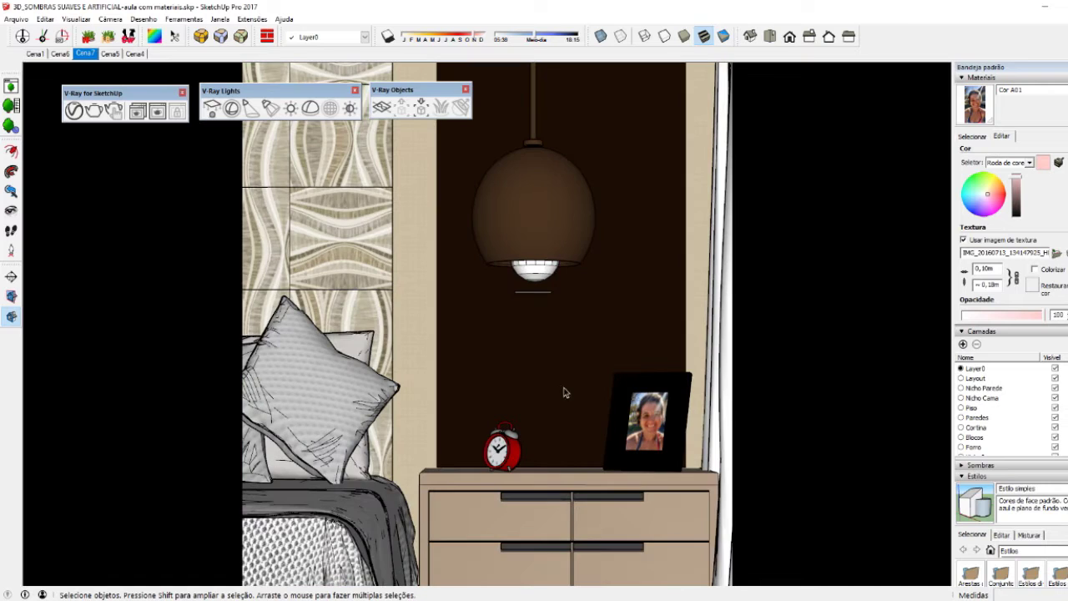
Step: In the V-Ray Frame Buffer, render only a region around the picture frame
left_click(157, 111)
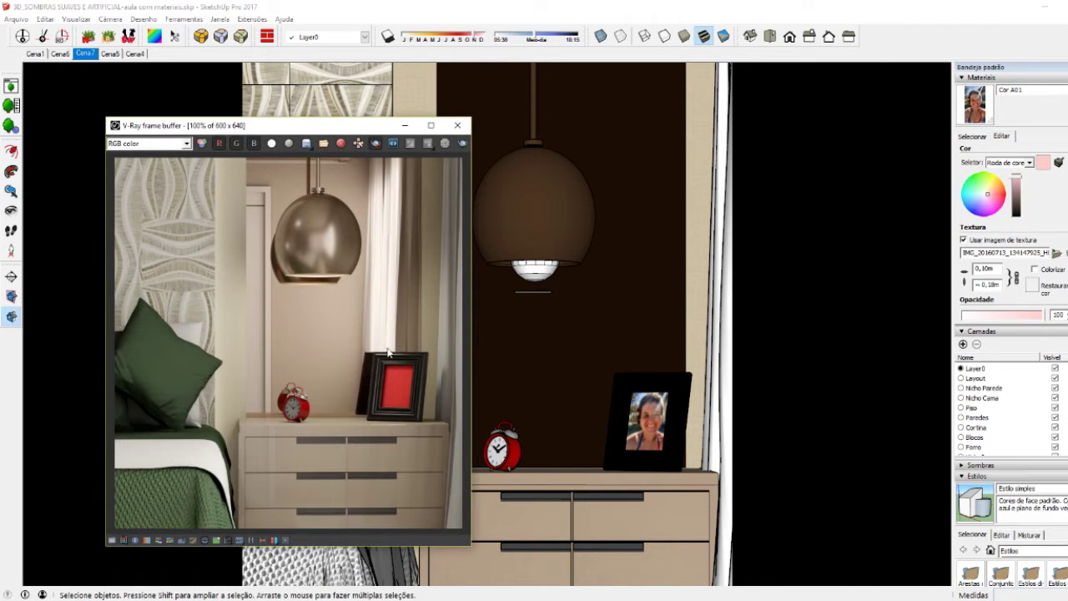
left_click_drag(345, 320, 437, 449)
left_click(341, 142)
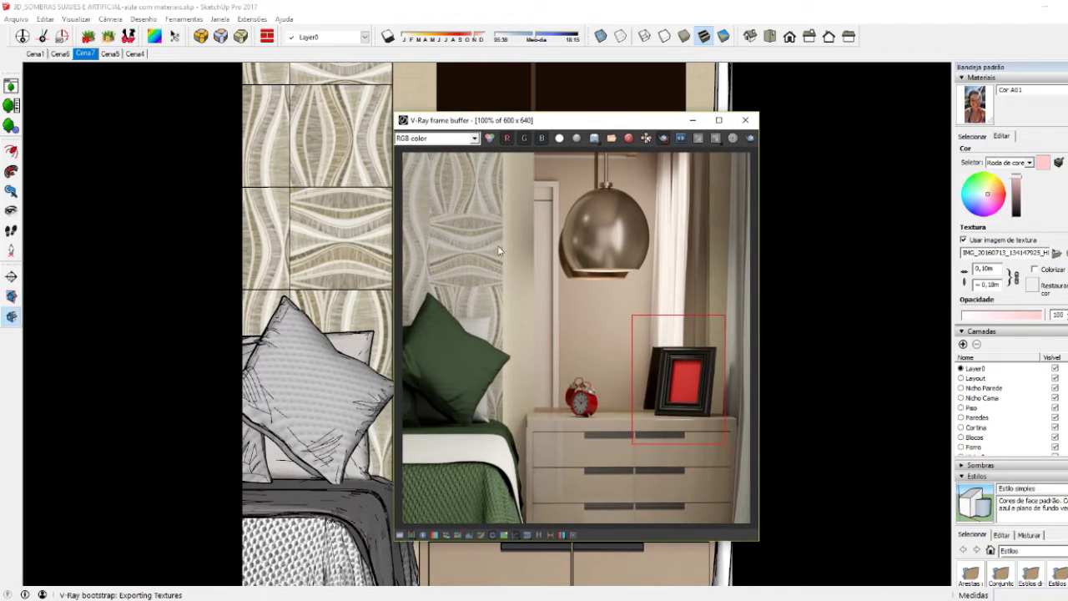
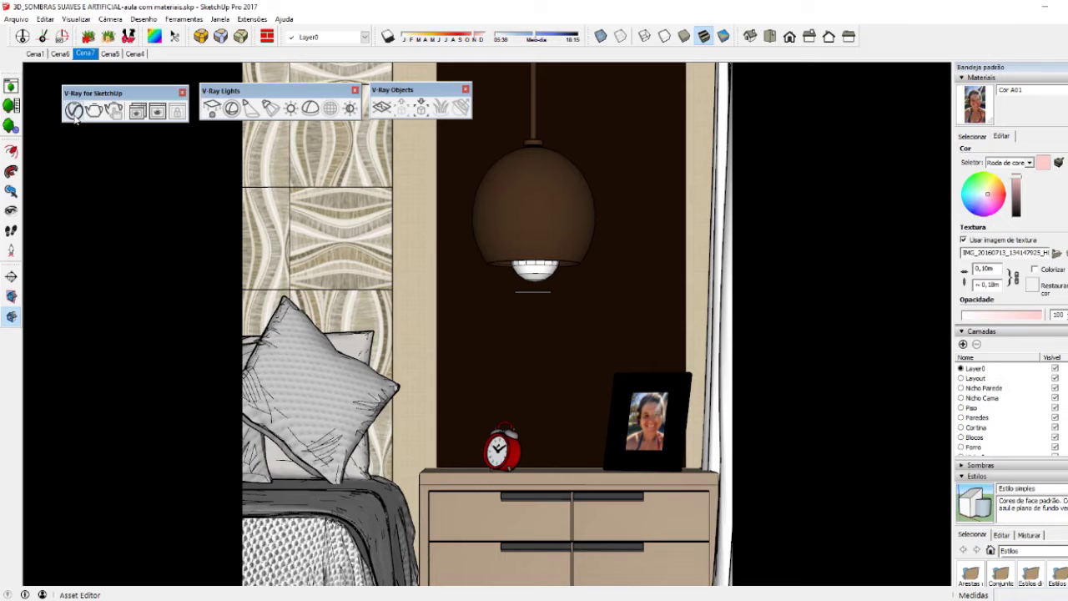
Step: Open the V-Ray Asset Editor on Cor A01 and show the Materials library swatches
left_click(74, 112)
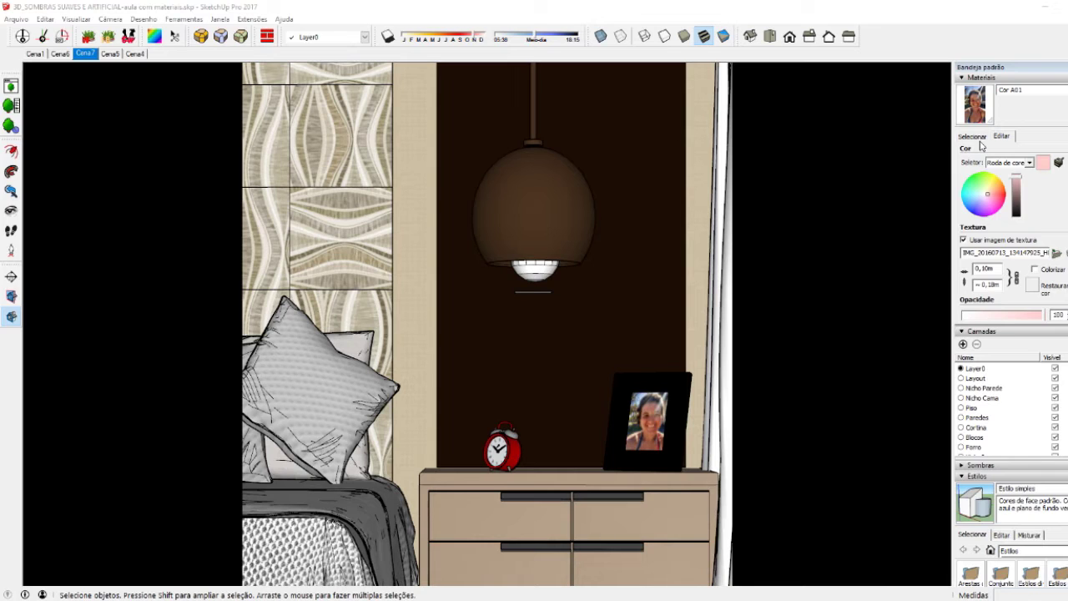
left_click(979, 138)
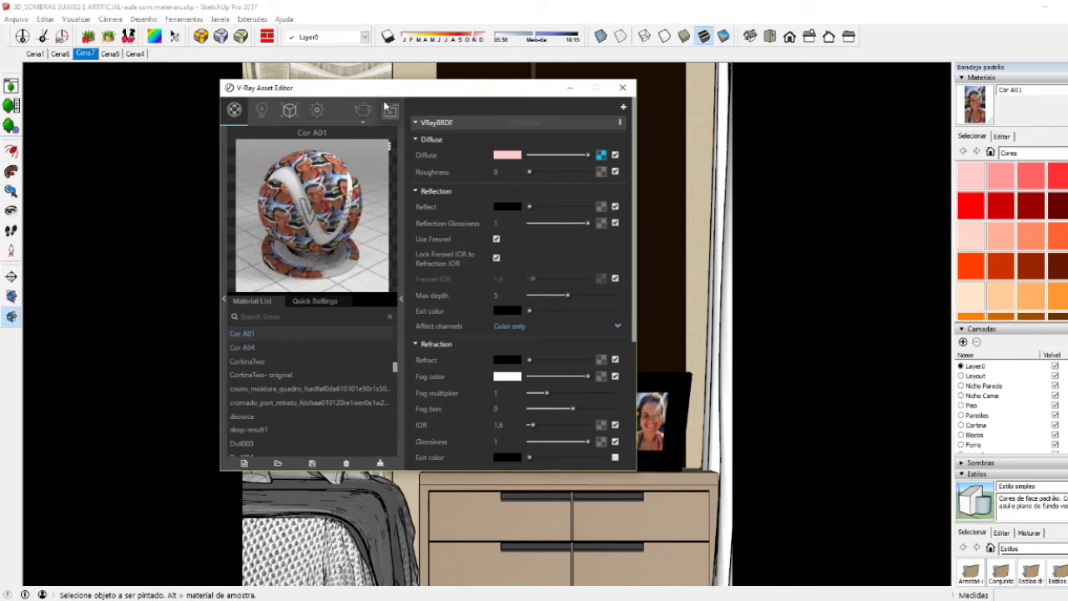
left_click_drag(361, 93, 332, 94)
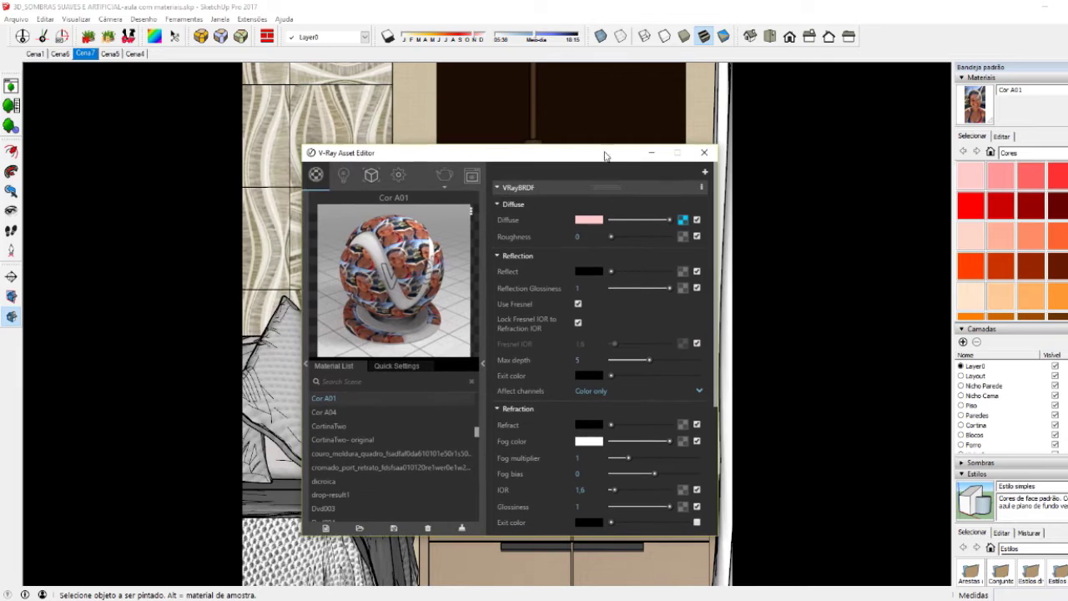
left_click_drag(487, 91, 598, 158)
left_click(704, 152)
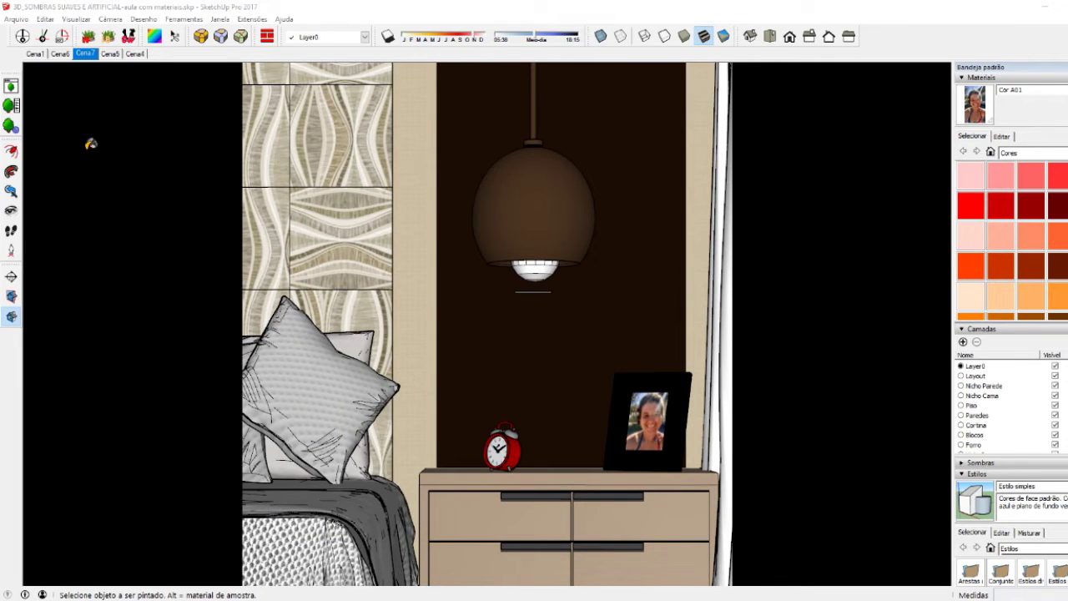
left_click(73, 110)
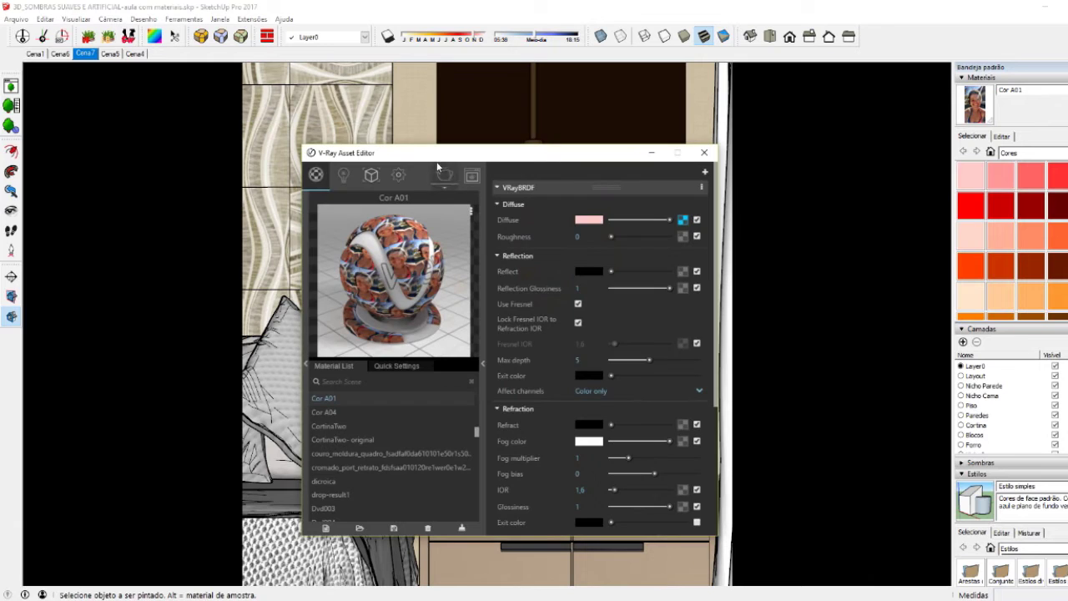
left_click_drag(426, 156, 377, 101)
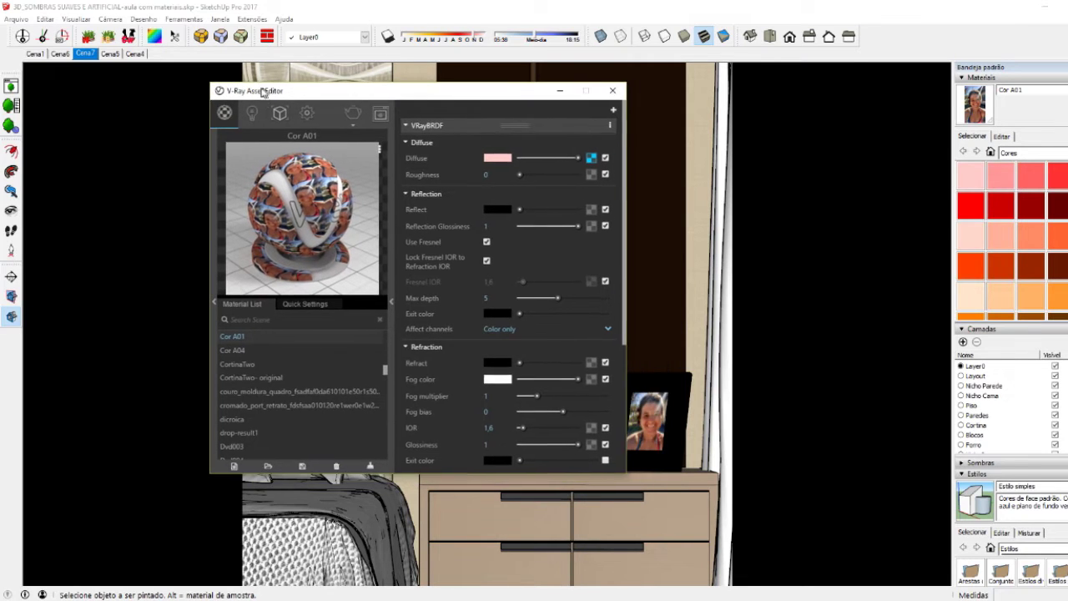
left_click_drag(306, 99, 262, 91)
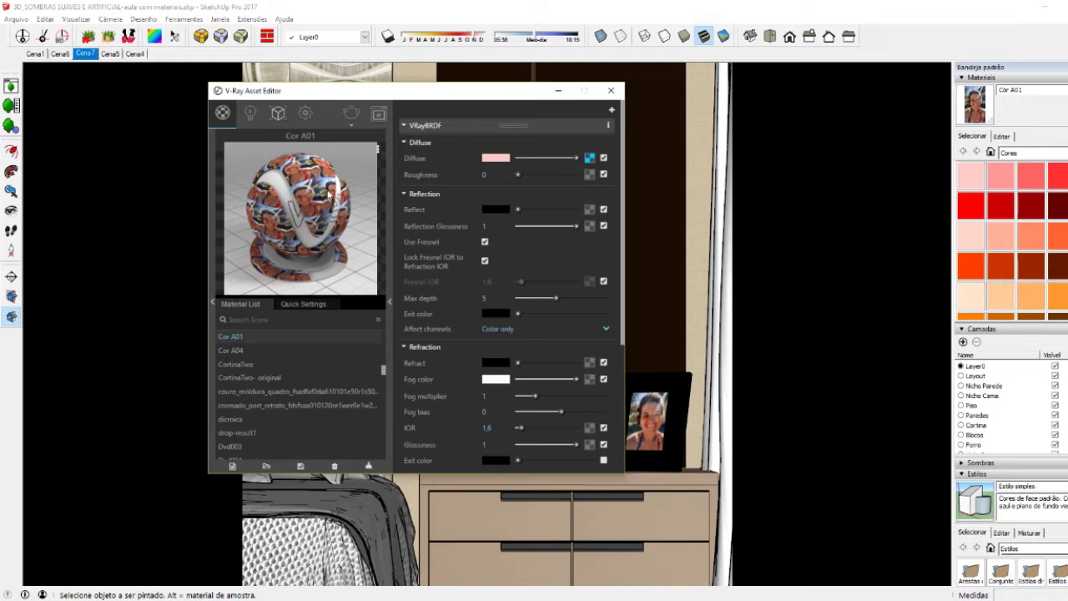
left_click_drag(325, 92, 223, 149)
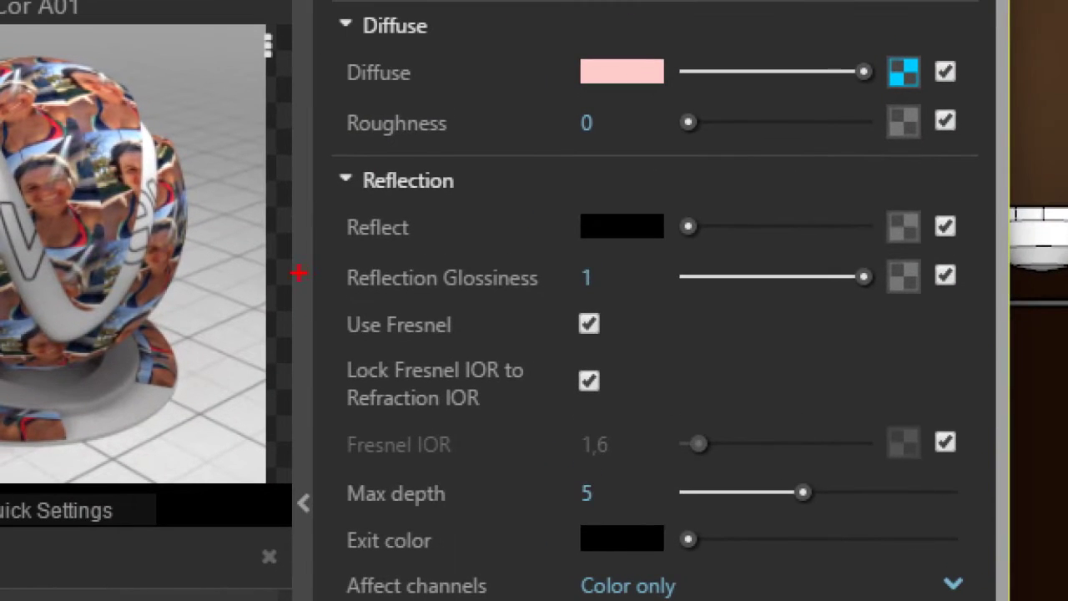
left_click_drag(354, 192, 447, 194)
left_click_drag(349, 216, 422, 226)
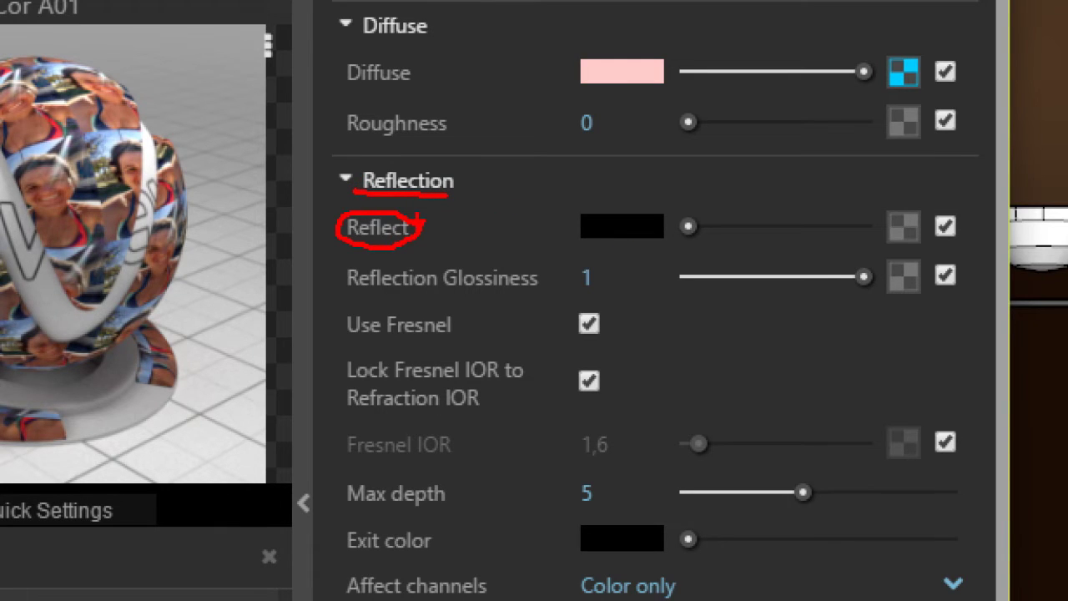
left_click_drag(181, 51, 138, 99)
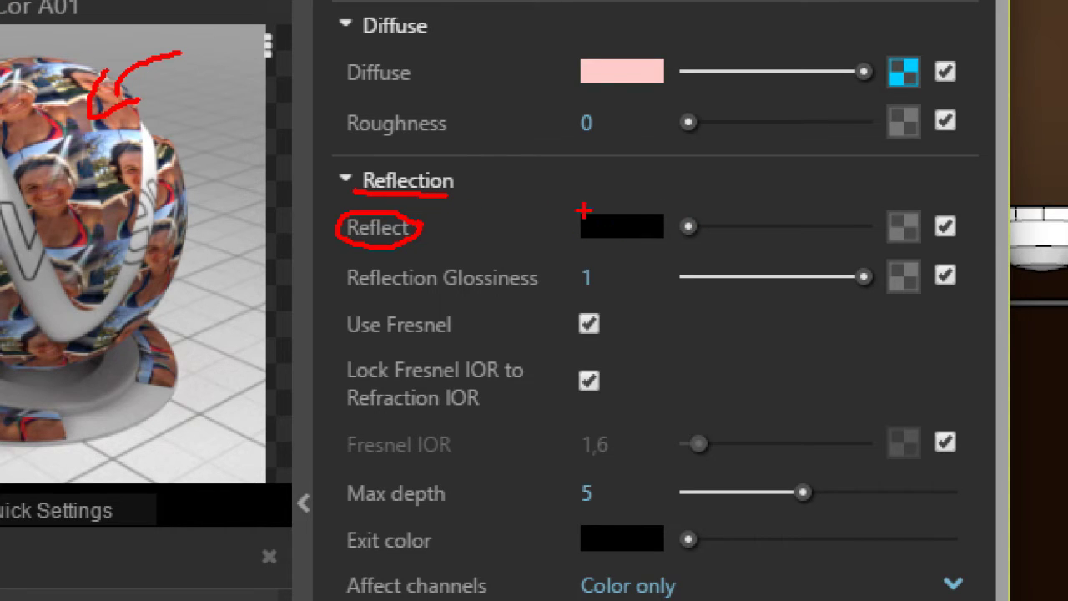
mouse_move(602, 173)
left_mouse_down()
mouse_move(603, 208)
mouse_move(621, 187)
left_mouse_up()
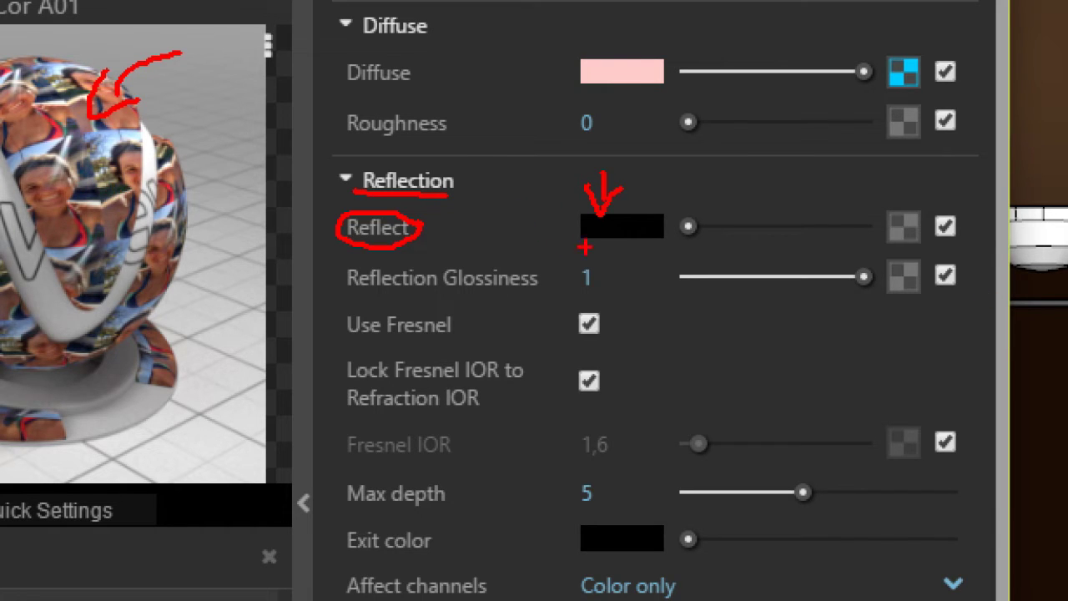
mouse_move(698, 231)
left_mouse_down()
mouse_move(815, 241)
mouse_move(840, 233)
mouse_move(829, 250)
left_mouse_up()
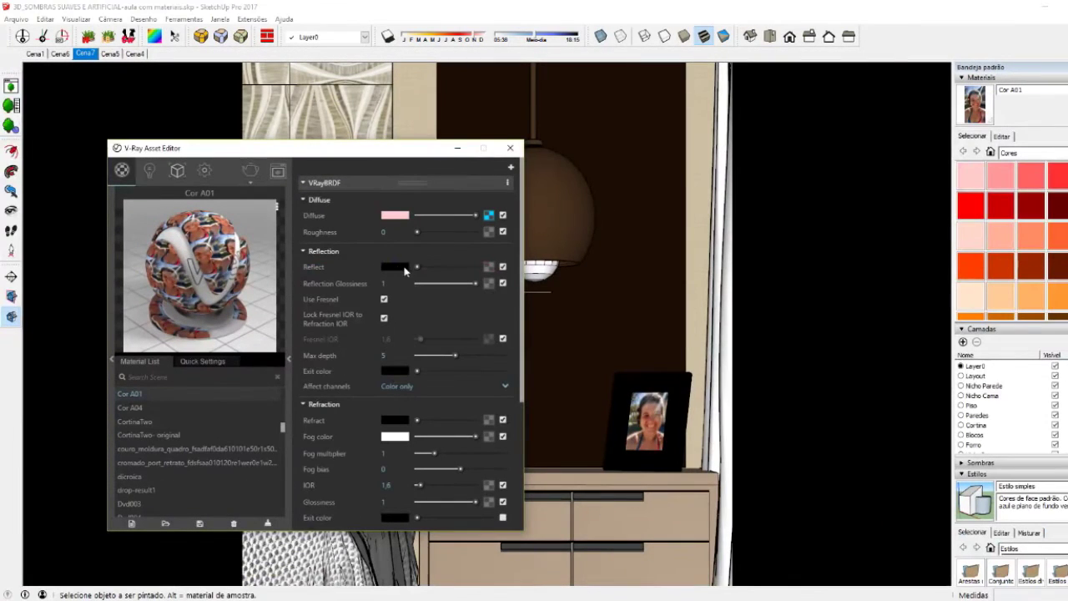
Step: Turn Cor A01's Reflect colour to full white, with Fresnel IOR still locked to 1.6
left_click_drag(451, 268, 476, 267)
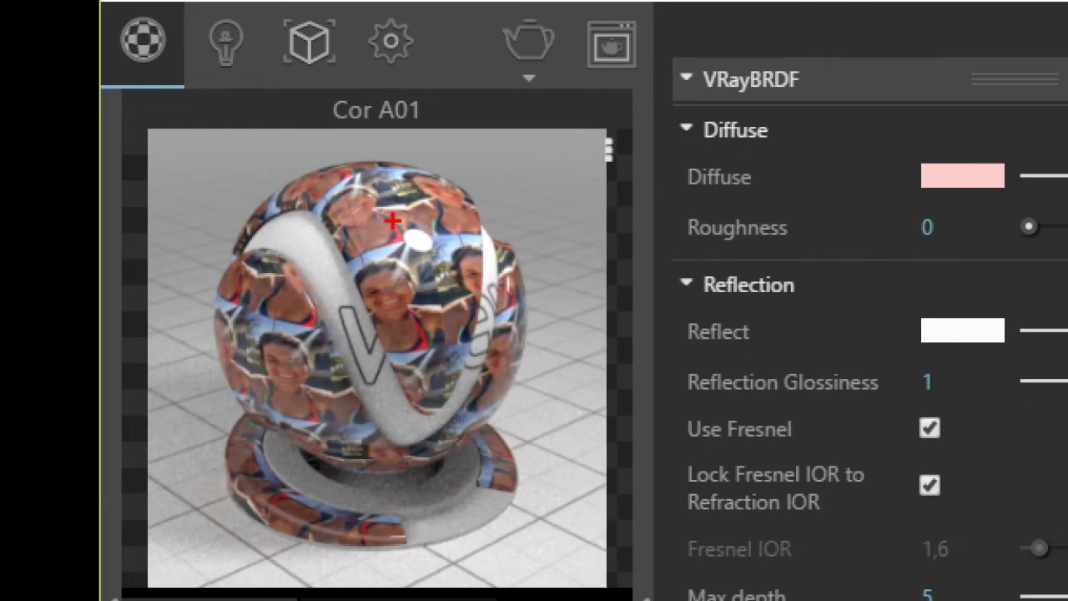
left_click_drag(203, 209, 184, 216)
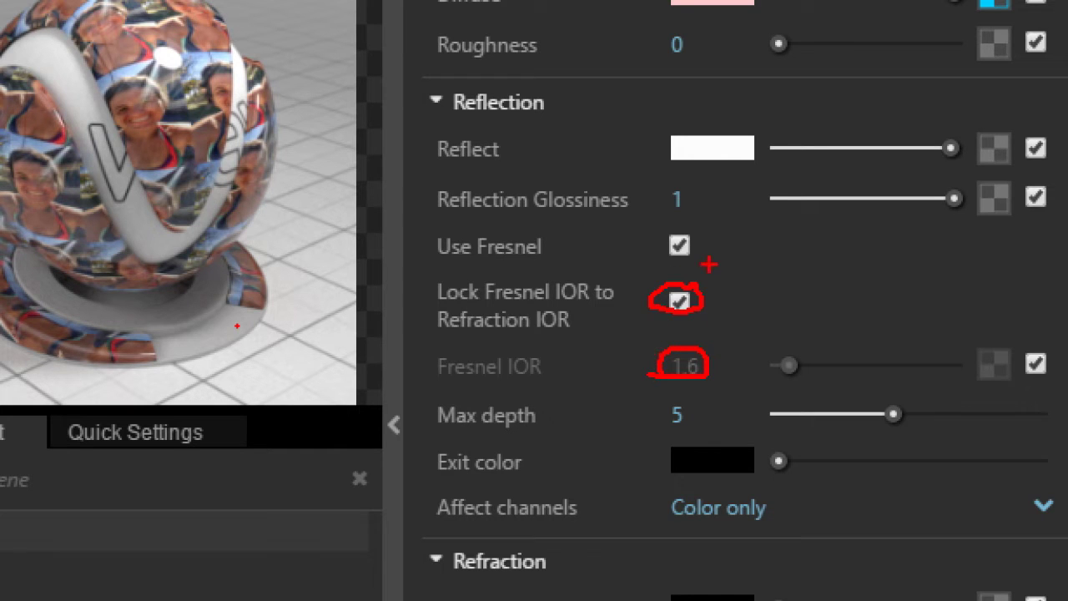
left_click_drag(561, 292, 613, 298)
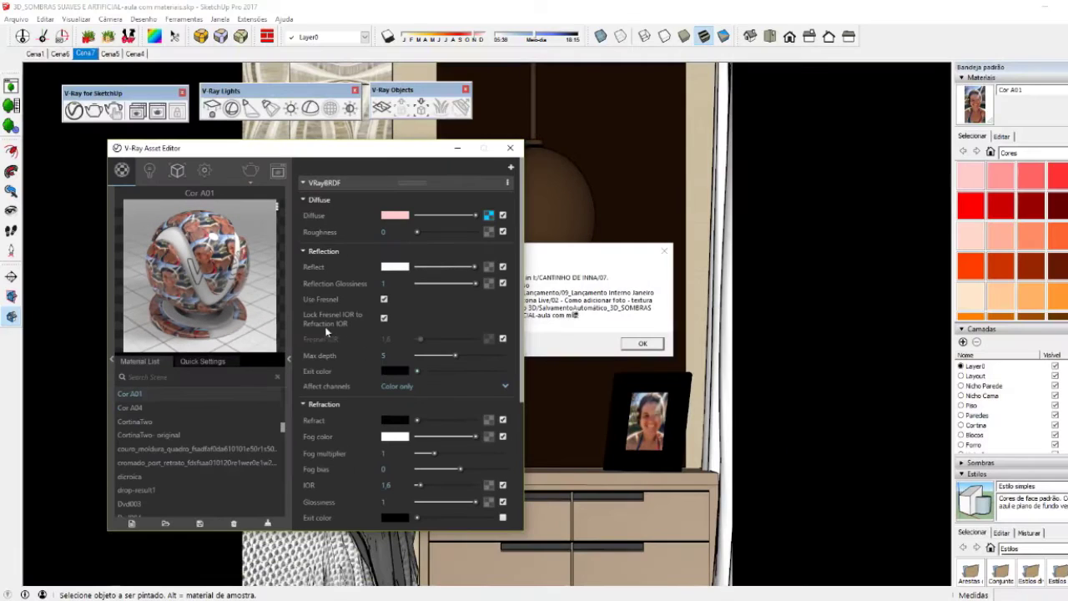
Step: Unlock Cor A01's Fresnel IOR and set it to 2, then bring up the browser windows
left_click(384, 319)
key("Return")
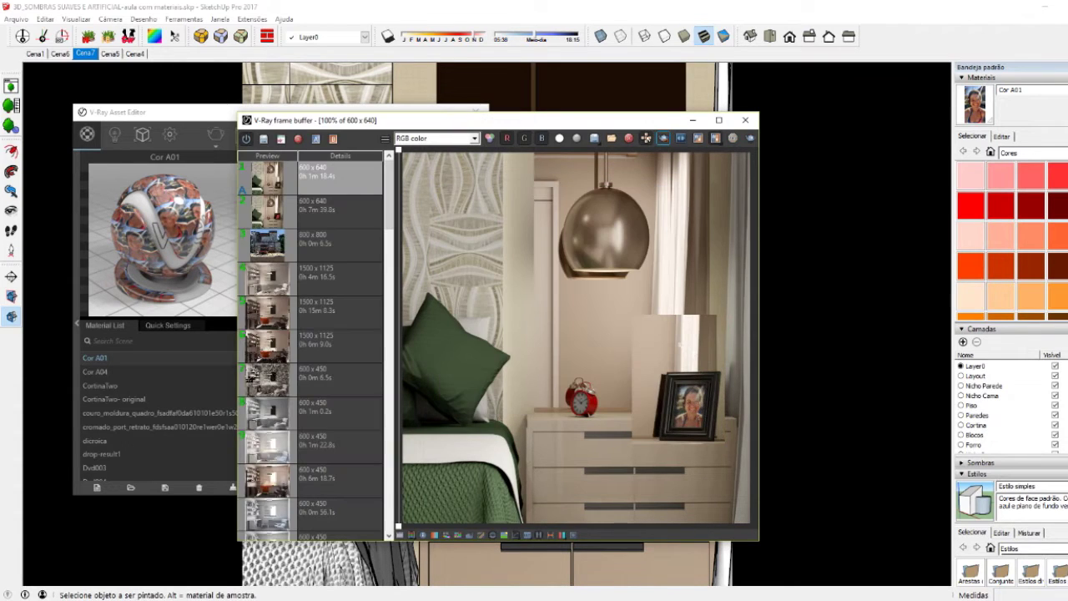
left_click(205, 598)
Step: Switch to the YouTube live-stream page and scroll through the chat
left_click(223, 586)
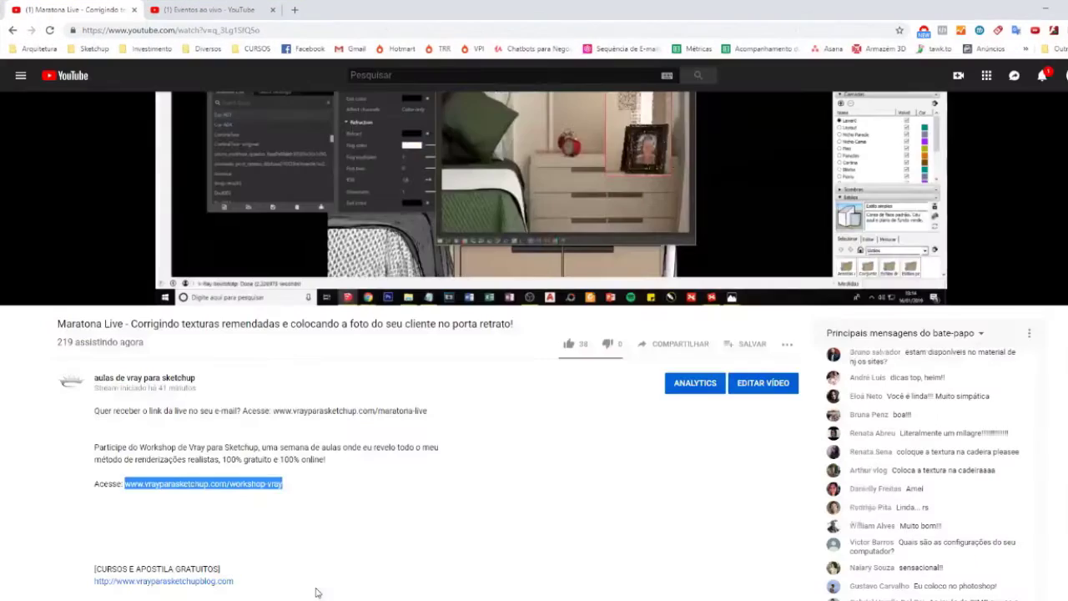
scroll(639, 410, "down", 2)
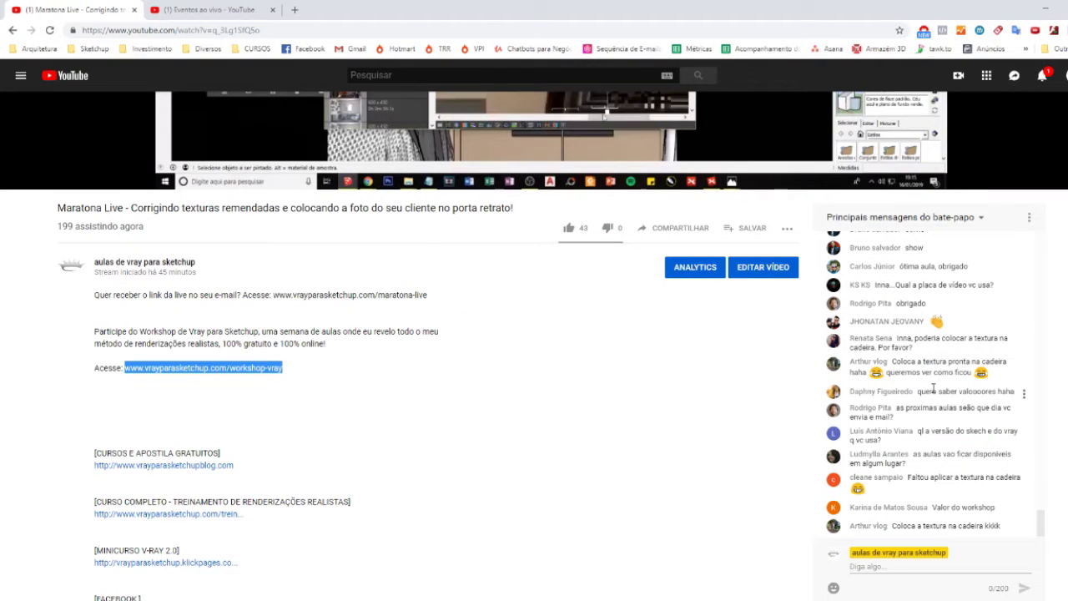
scroll(924, 389, "up", 1)
left_click_drag(994, 343, 930, 343)
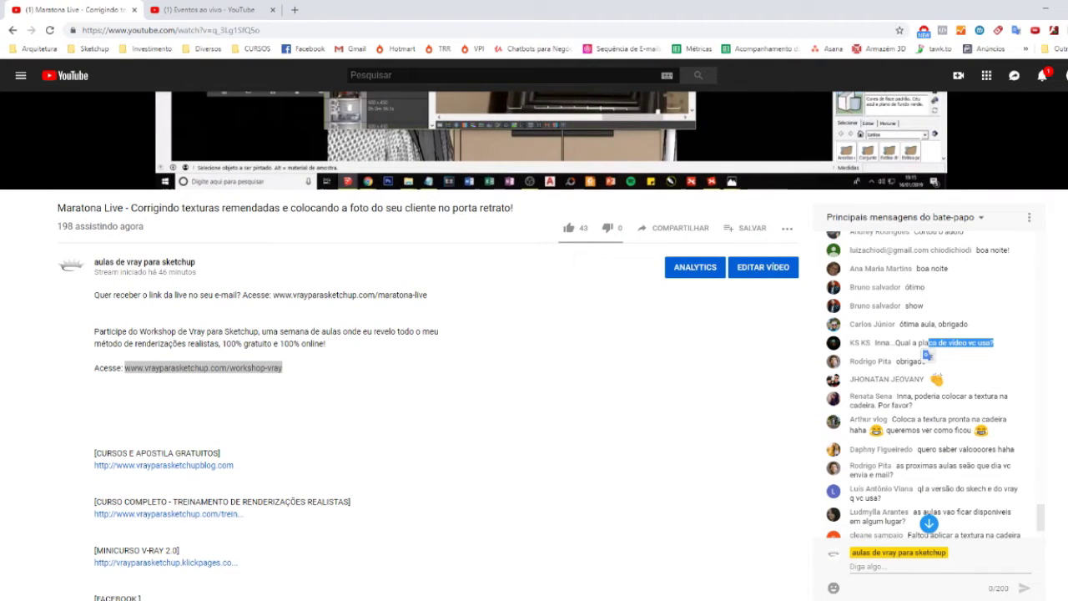
Step: Replace the Notepad note's text with GTX 1050 and zoom it larger for viewers
key("alt+Tab")
left_click_drag(611, 182, 507, 140)
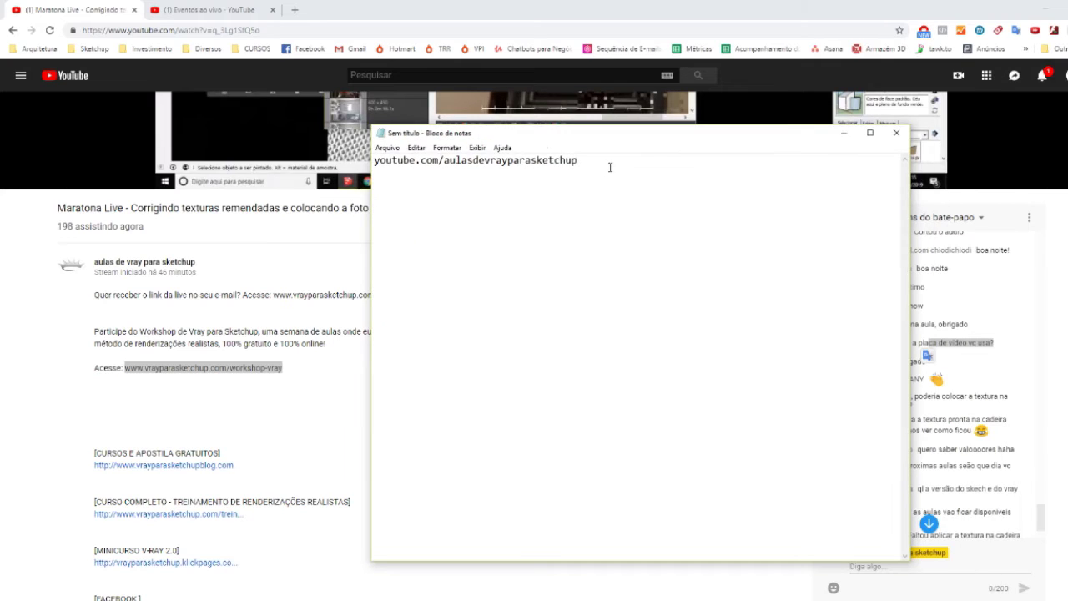
key("ctrl+a")
key("BackSpace")
type("GTX")
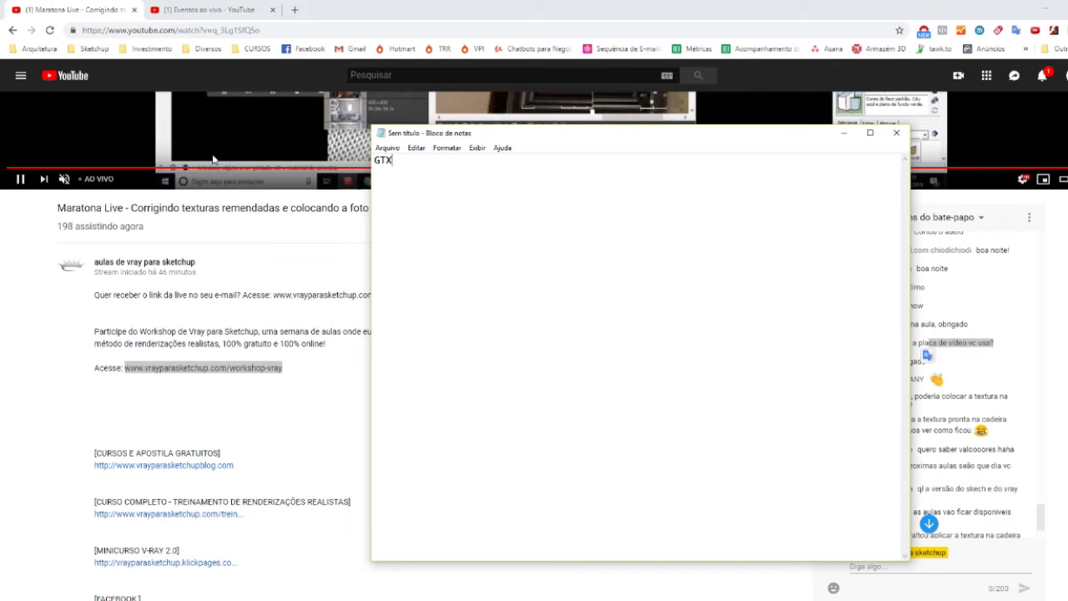
type(" 1050")
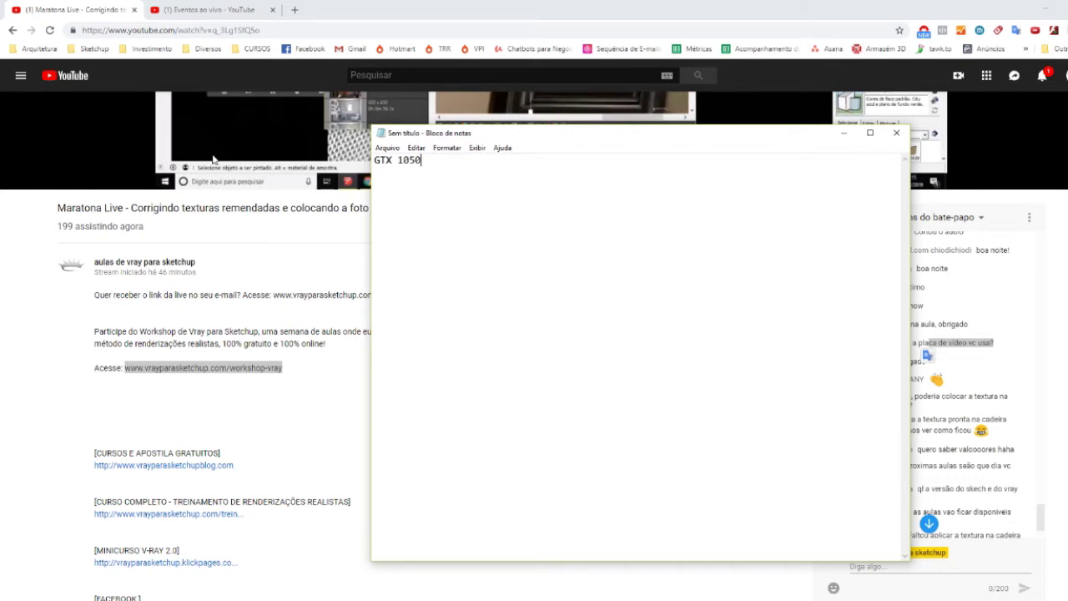
left_click(476, 148)
left_click(567, 159)
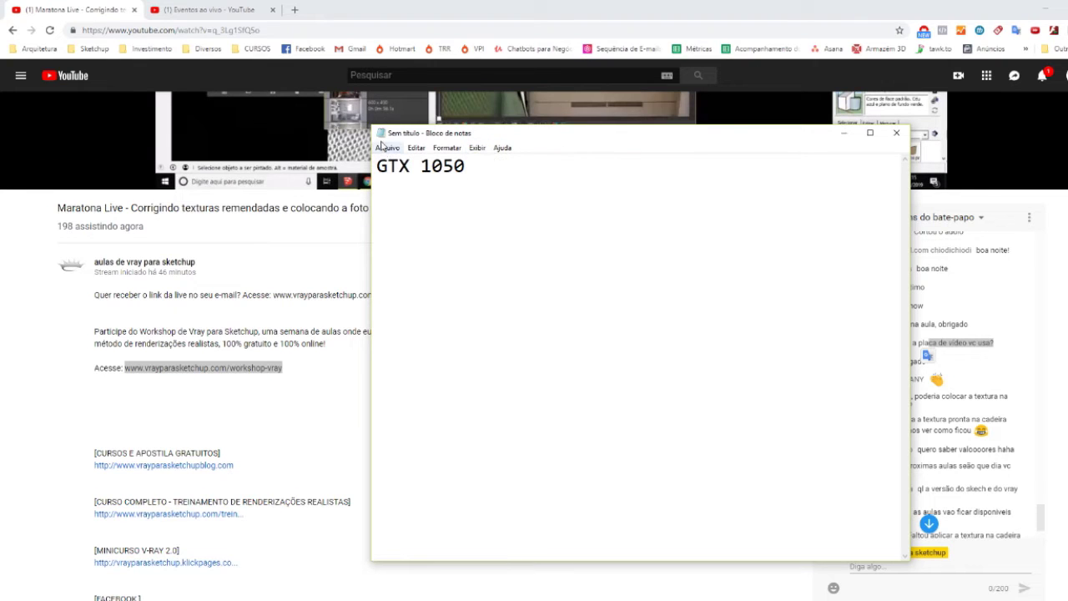
left_click_drag(442, 135, 386, 297)
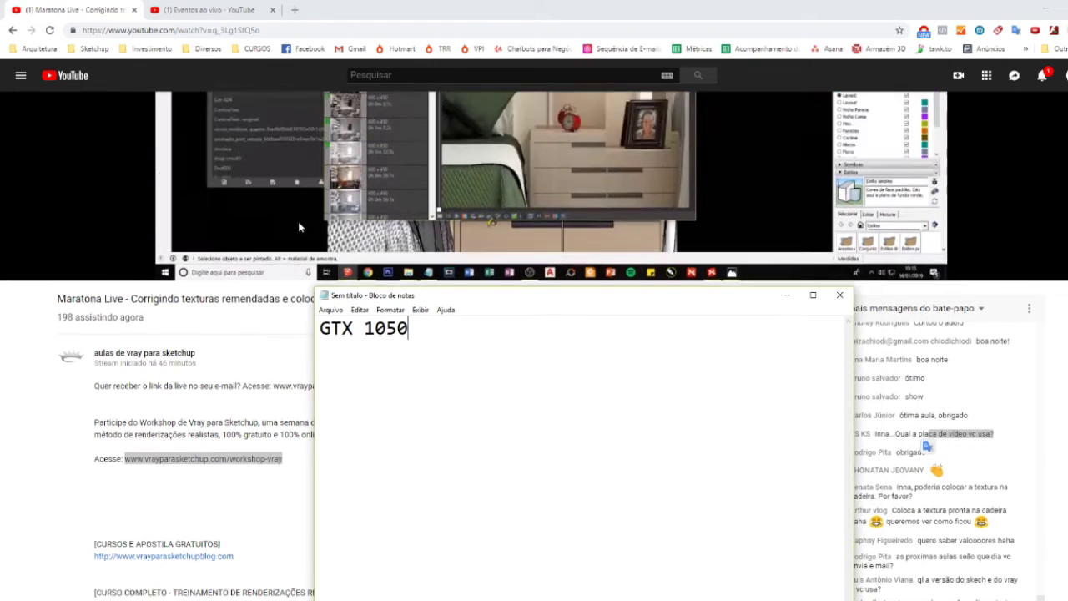
Step: Select and read a chat message on YouTube, then return to the SketchUp chair model
left_click(293, 223)
scroll(598, 500, "down", 2)
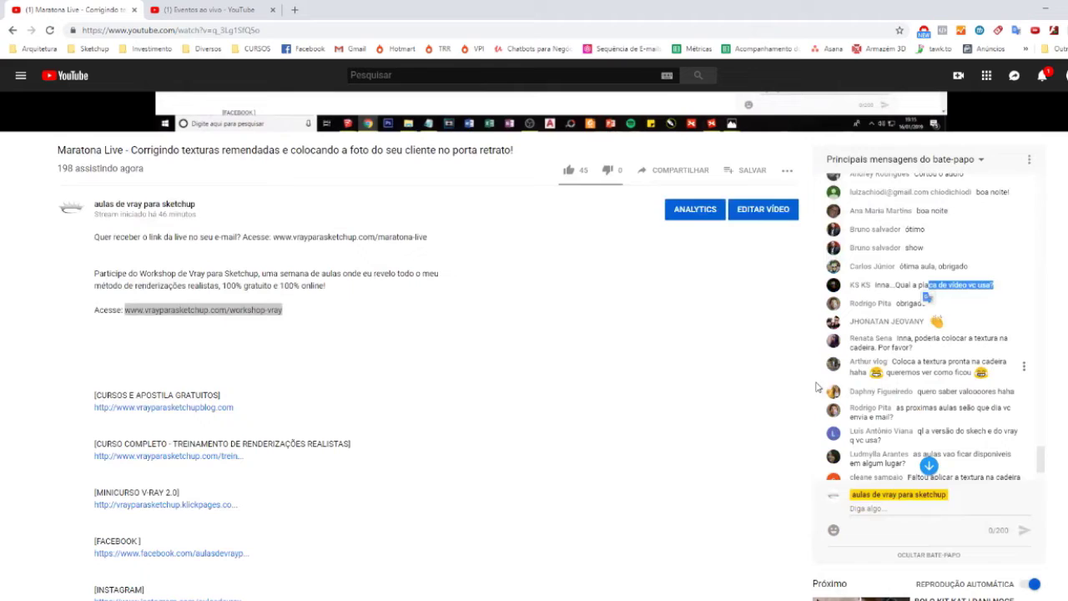
left_click(900, 361)
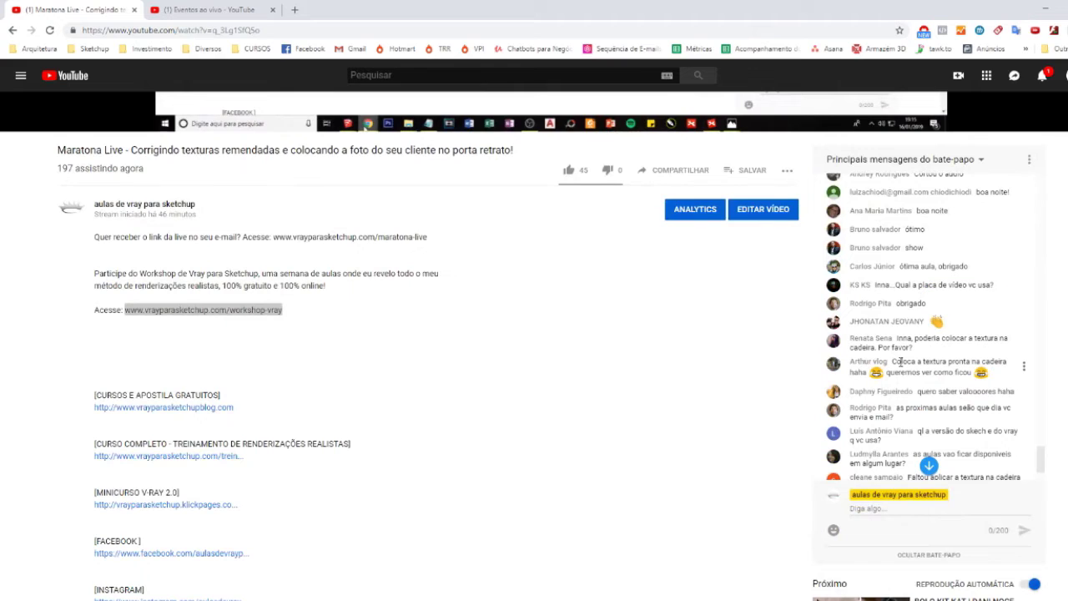
left_click_drag(905, 362, 989, 373)
left_click(957, 368)
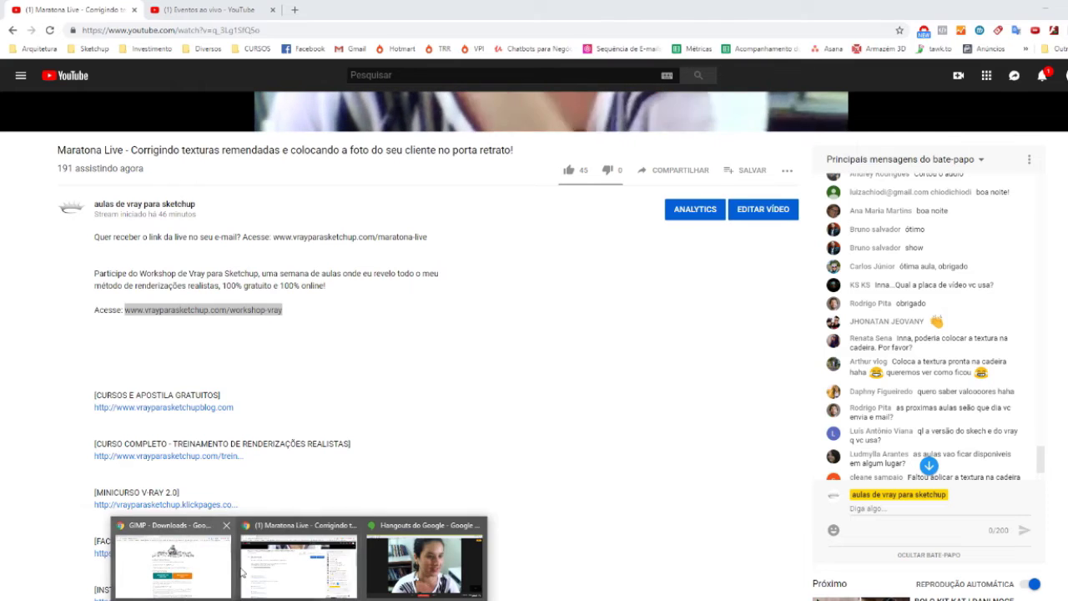
left_click(99, 559)
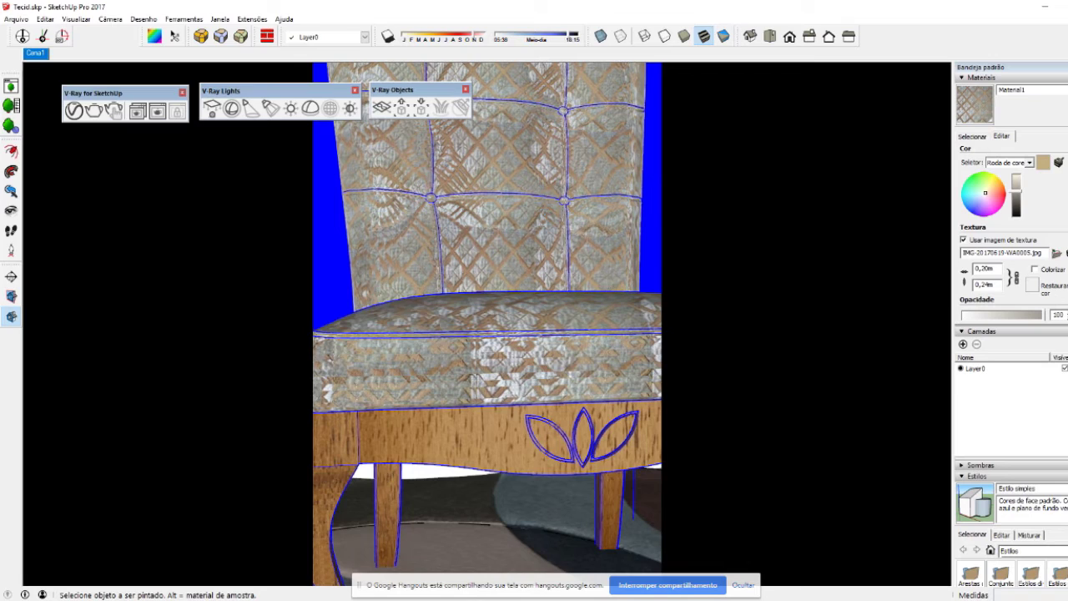
Step: Add a RYZEN 7000 8 line under GTX 1050 in Notepad, then minimize it
key("alt+Tab")
type("RYZ")
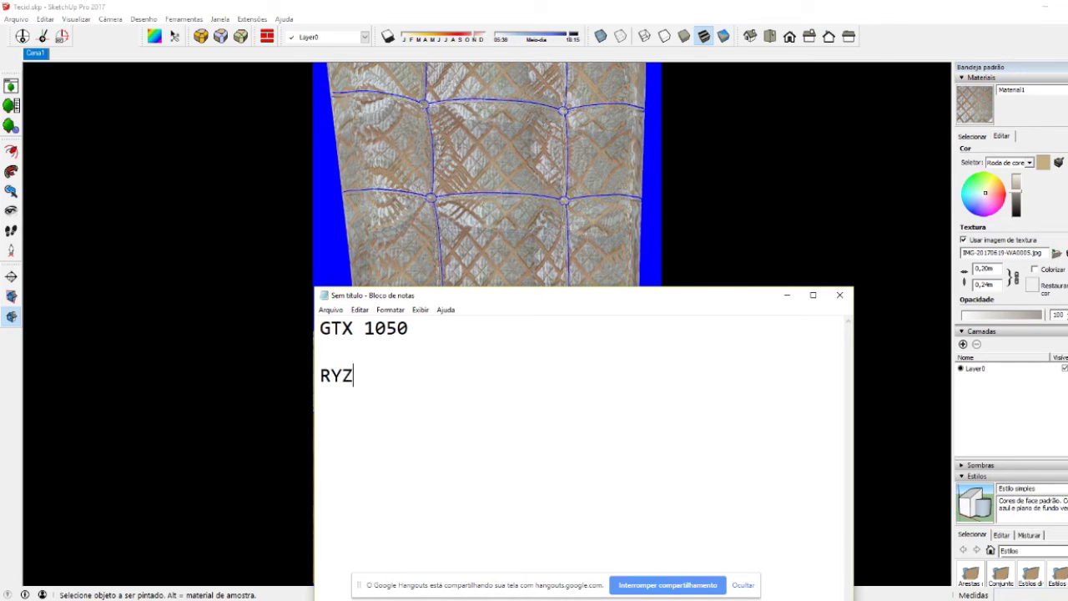
type("EN 7")
type("000")
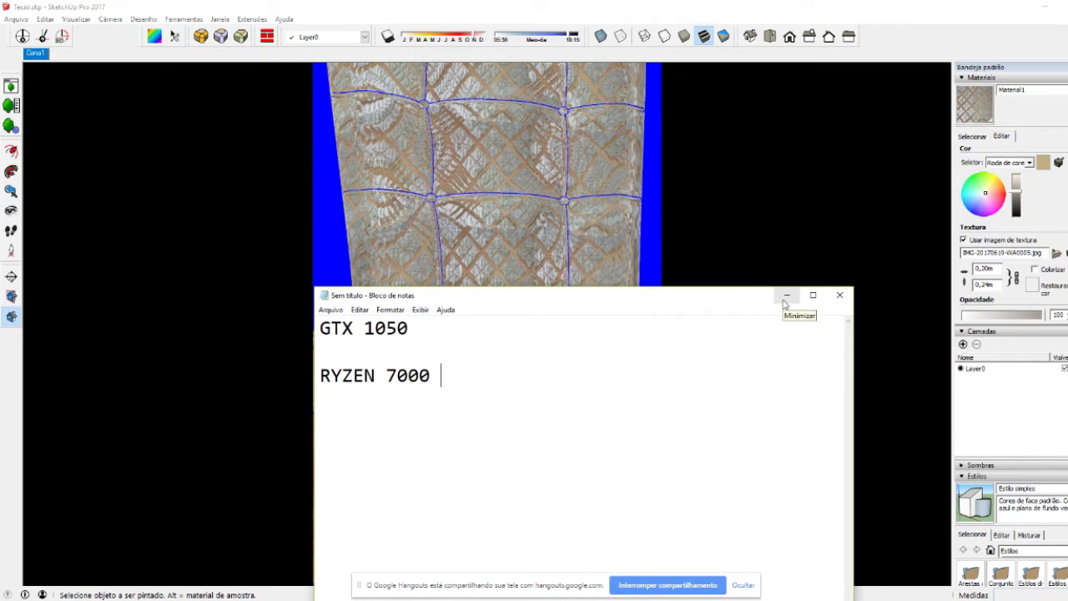
type(" 8")
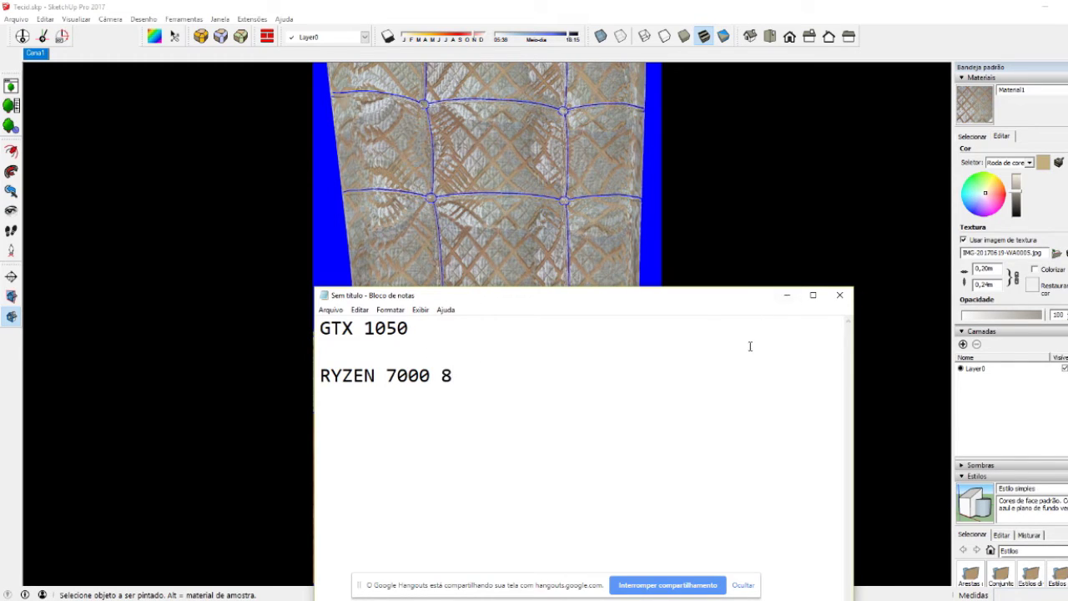
left_click(786, 295)
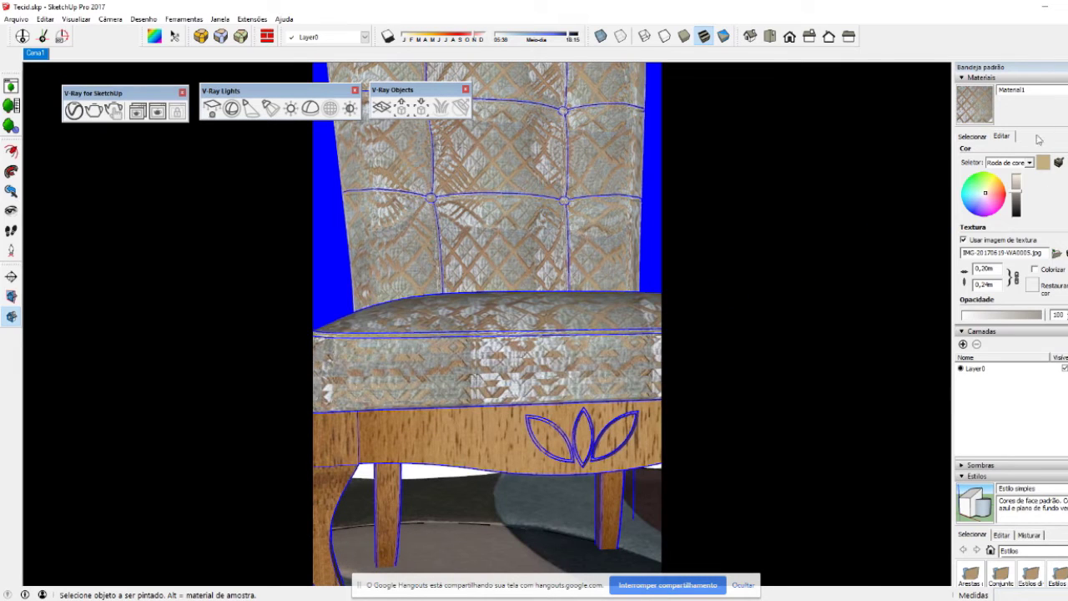
Step: Load TEXTURA SEM REMENDO.jpg from Área de Trabalho as the chair fabric's texture image
left_click(972, 135)
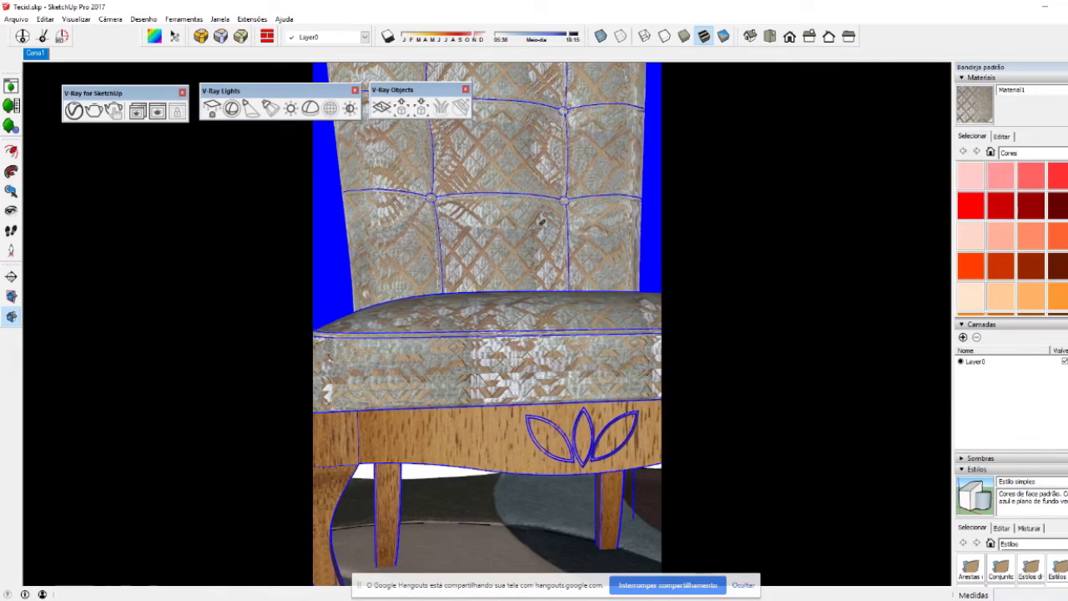
left_click(1001, 138)
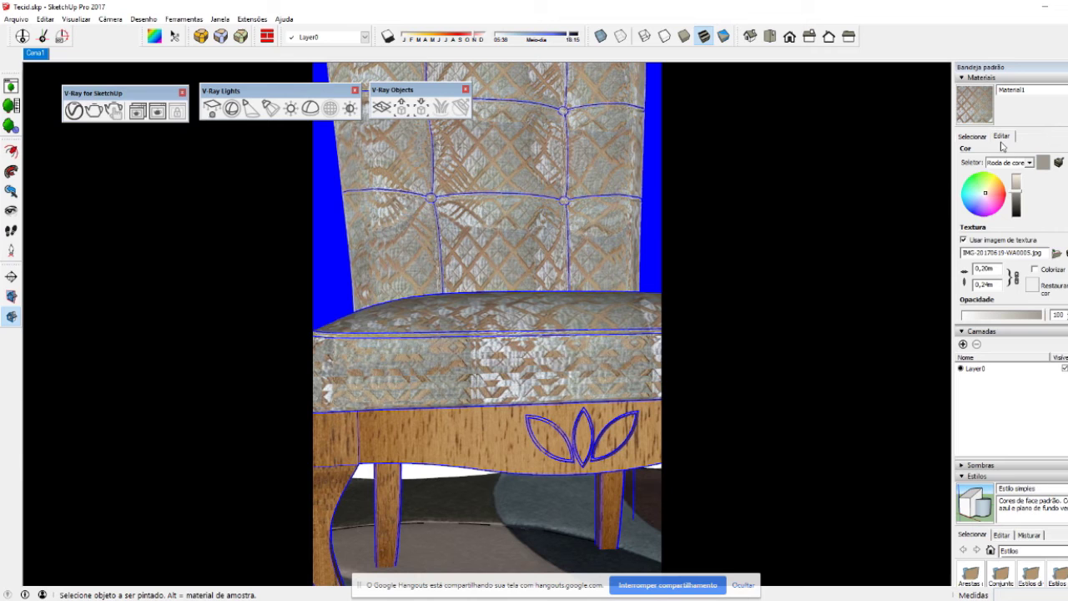
left_click(1057, 254)
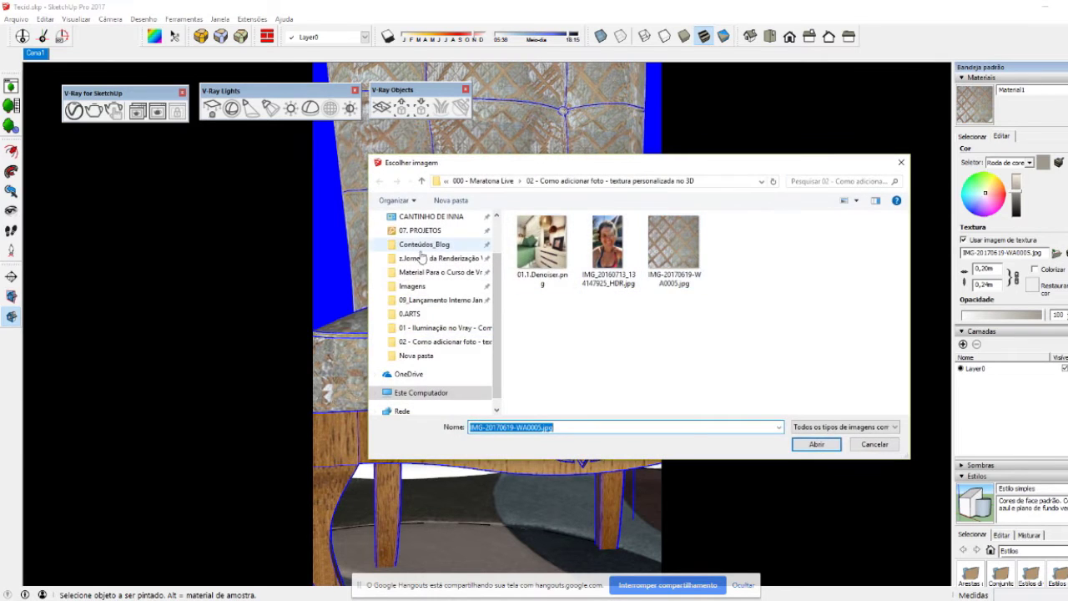
scroll(417, 255, "up", 2)
left_click(415, 241)
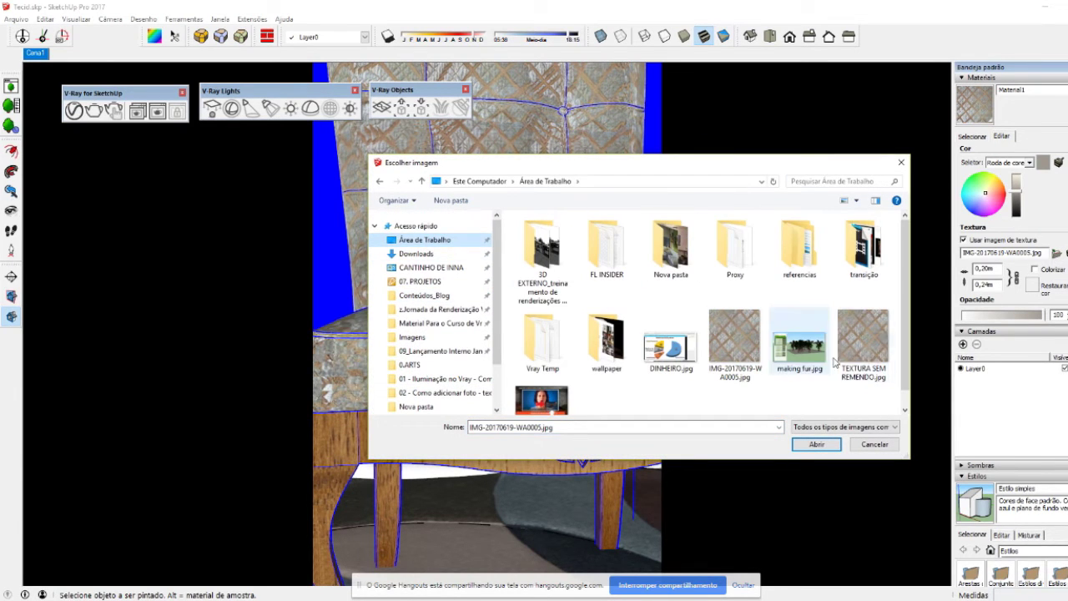
left_click(863, 338)
left_click(803, 444)
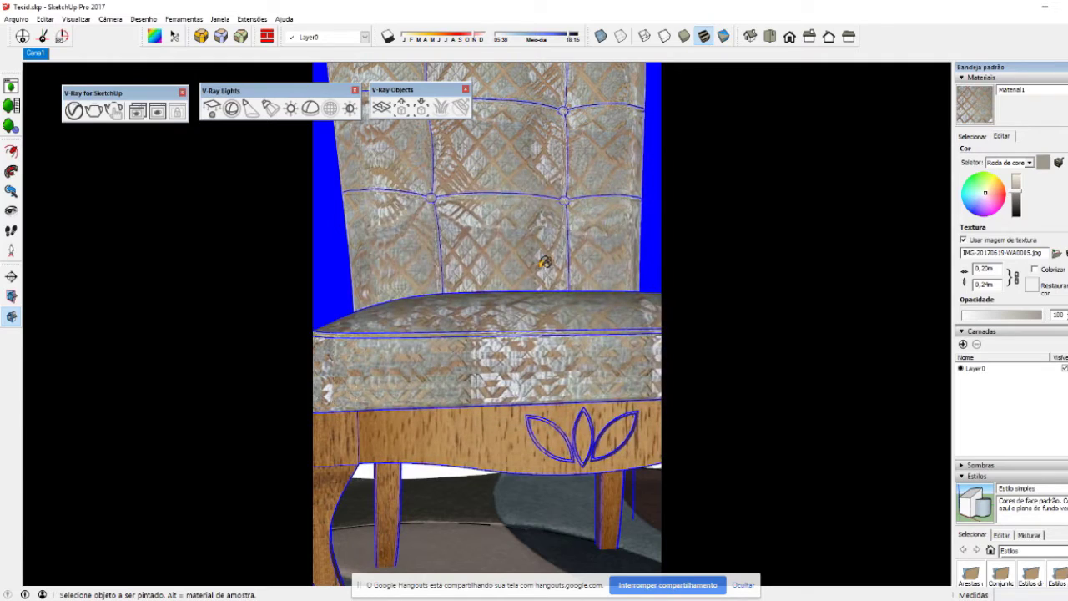
Step: Orbit and zoom around the chair to inspect the new fabric texture
mouse_move(539, 261)
middle_mouse_down()
mouse_move(507, 303)
mouse_move(506, 370)
mouse_move(507, 360)
mouse_move(470, 441)
middle_mouse_up()
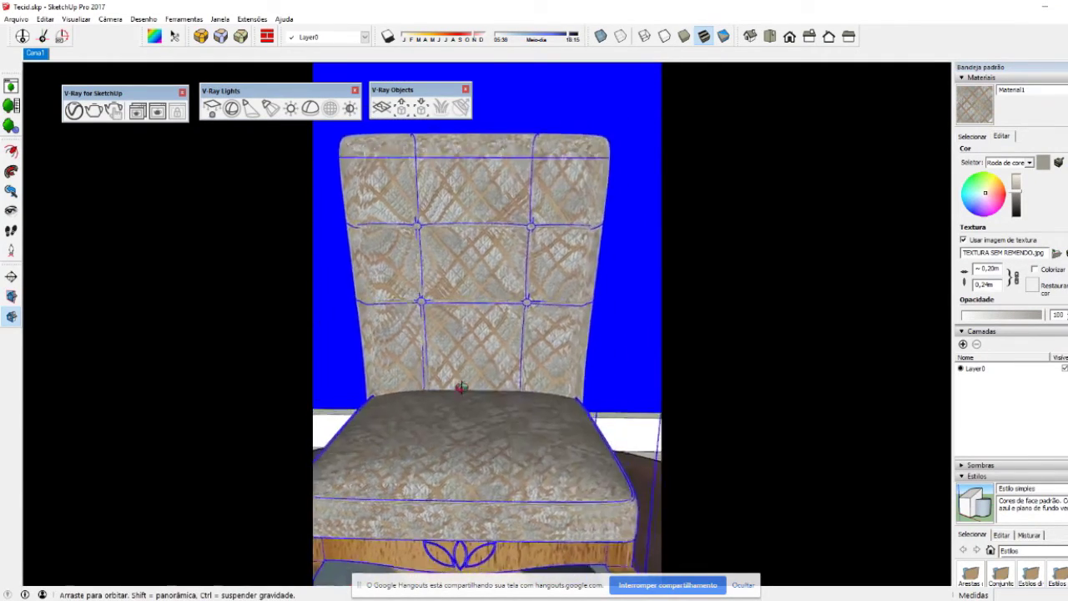
key("space")
scroll(470, 441, "up", 3)
scroll(470, 441, "up", 3)
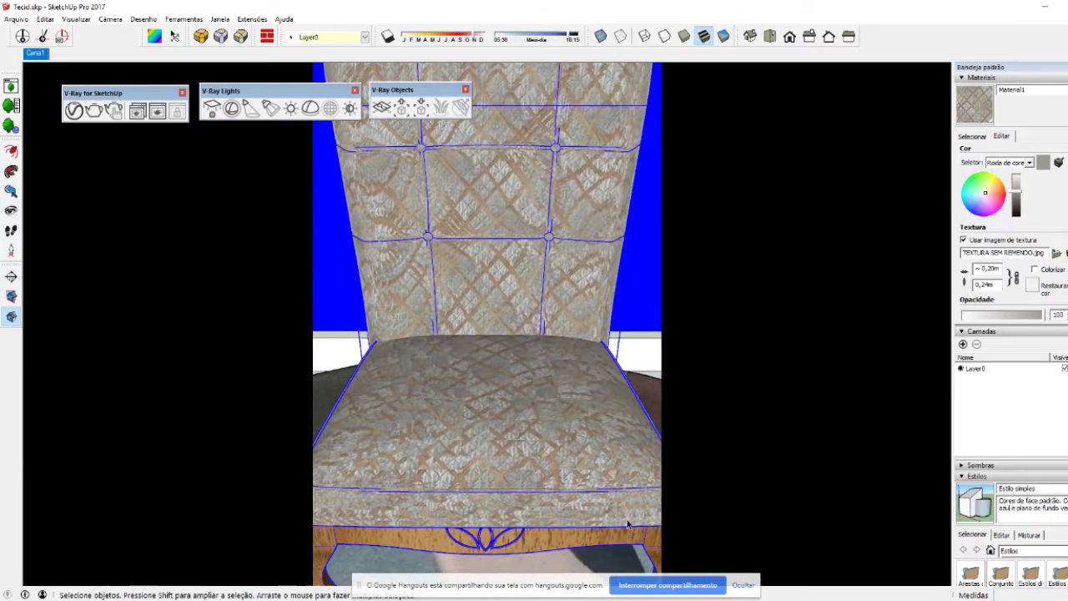
left_click(744, 584)
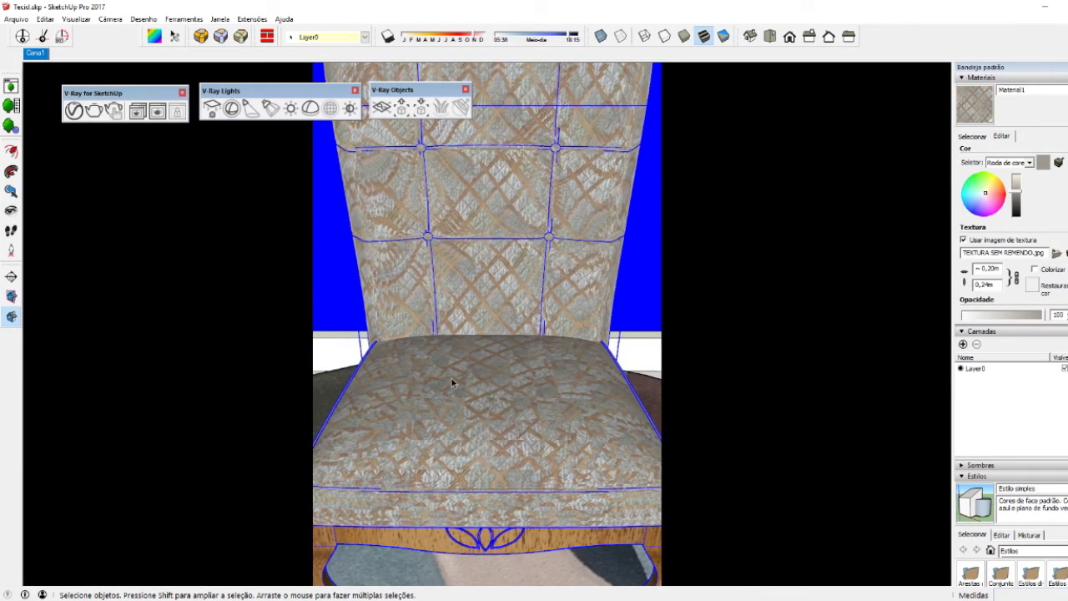
mouse_move(451, 379)
middle_mouse_down()
mouse_move(466, 396)
mouse_move(442, 484)
mouse_move(555, 272)
mouse_move(298, 334)
mouse_move(485, 393)
middle_mouse_up()
scroll(480, 397, "up", 2)
scroll(477, 401, "up", 2)
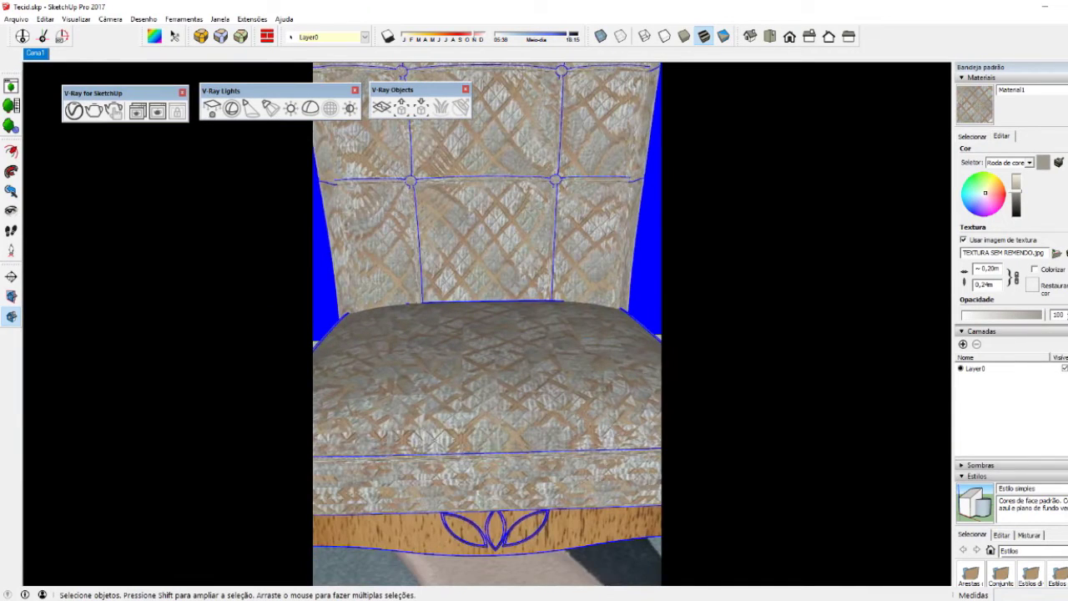
Step: Glance at the untitled model with textured panels, then return to the chair view
left_click(335, 578)
scroll(814, 409, "up", 2)
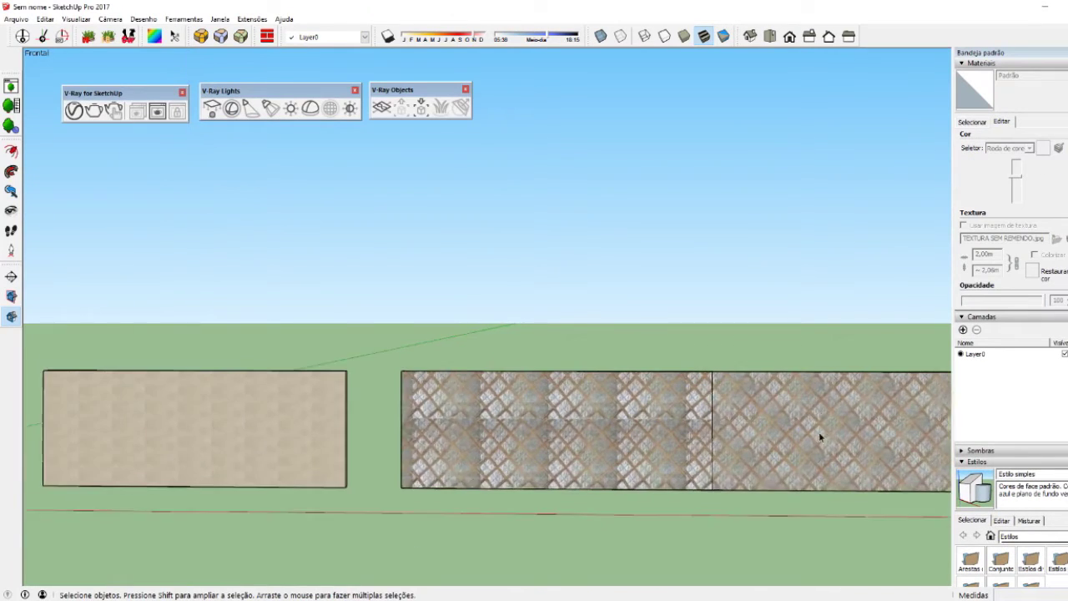
scroll(818, 431, "up", 2)
key("alt+Tab")
middle_click_drag(486, 442, 376, 451)
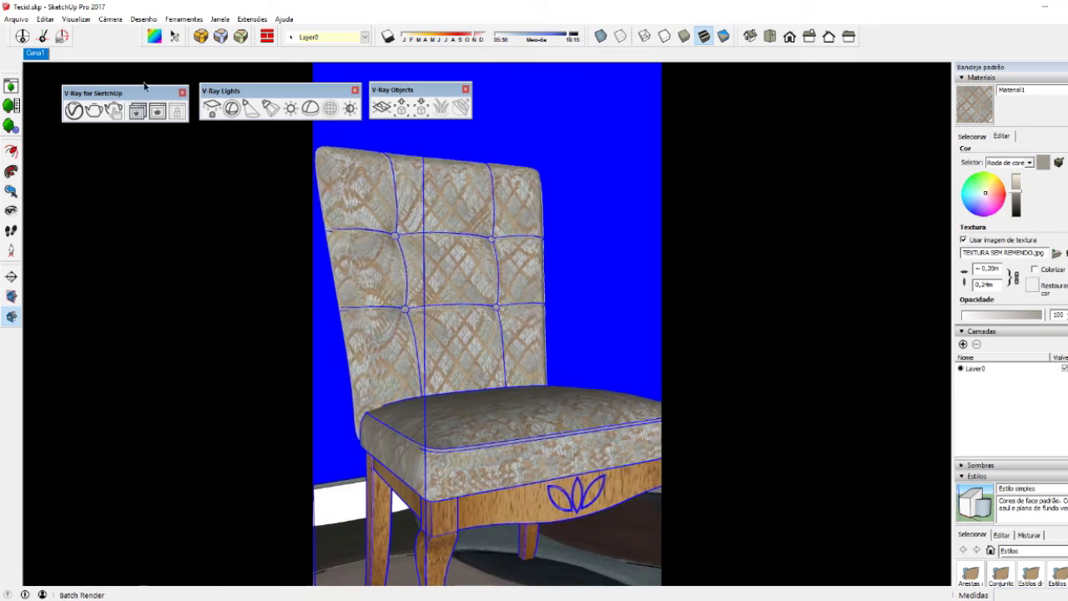
Step: Float the SketchUV toolbar and open the Extension Warehouse from the Janela menu
left_click_drag(143, 36, 128, 247)
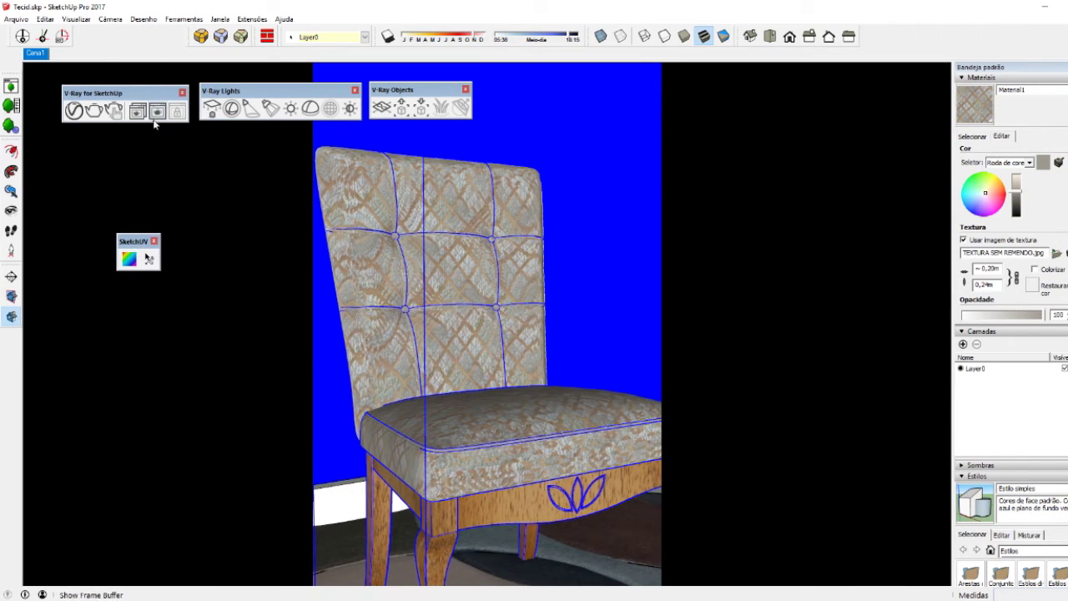
left_click(222, 20)
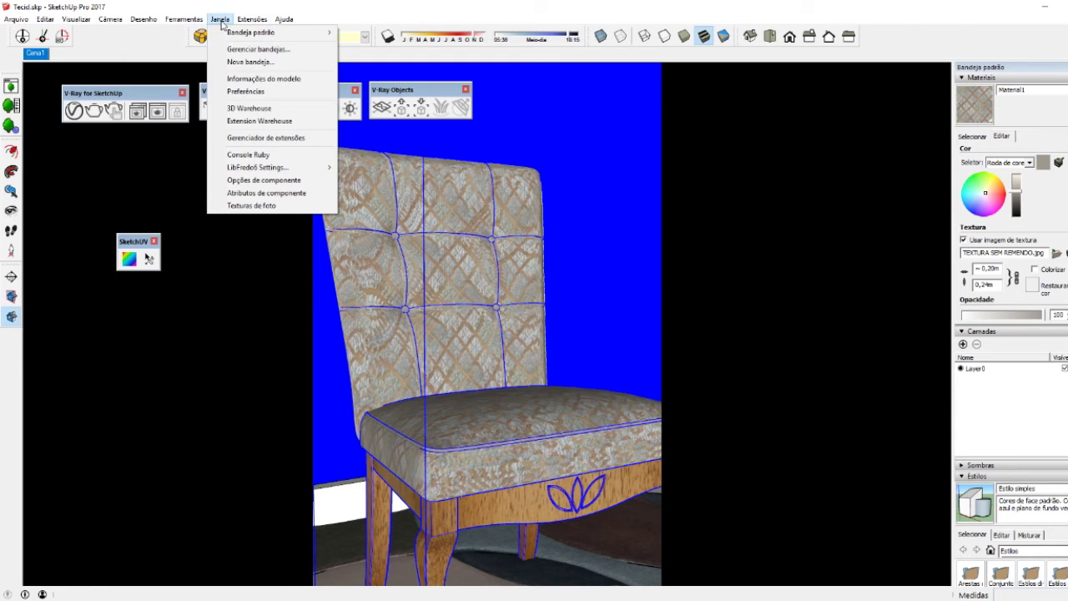
left_click(252, 127)
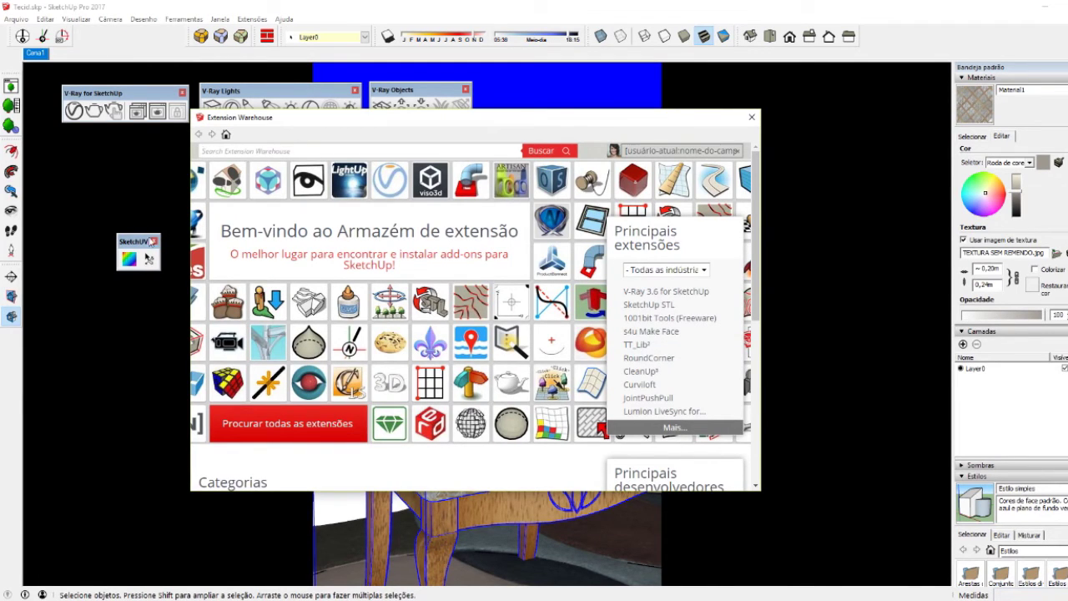
Step: Search the Extension Warehouse for 'Sk' to find SketchUV
type("s")
key("BackSpace")
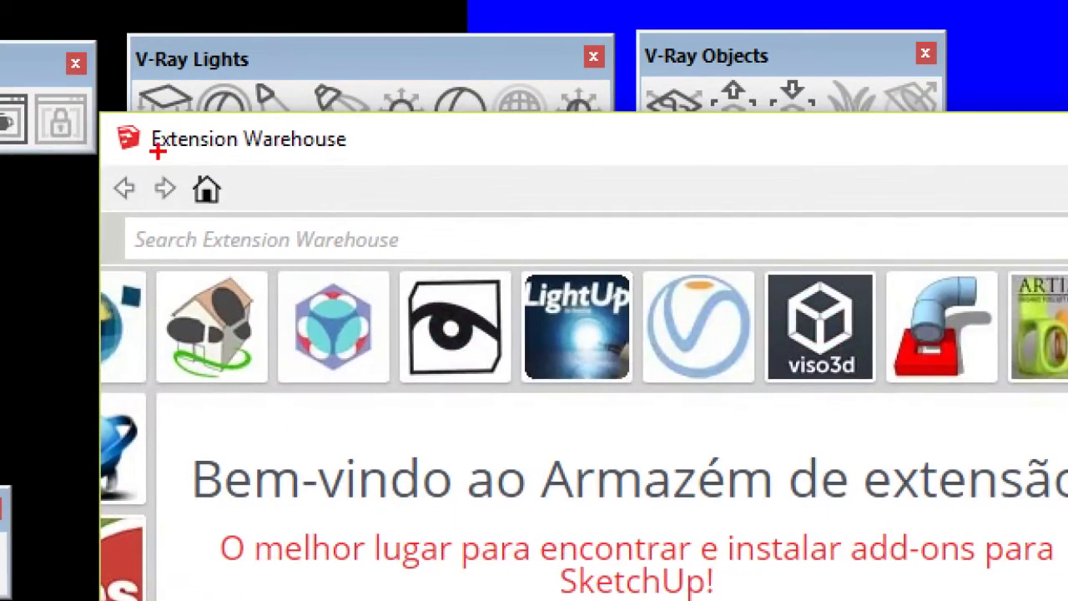
left_click_drag(207, 124, 267, 124)
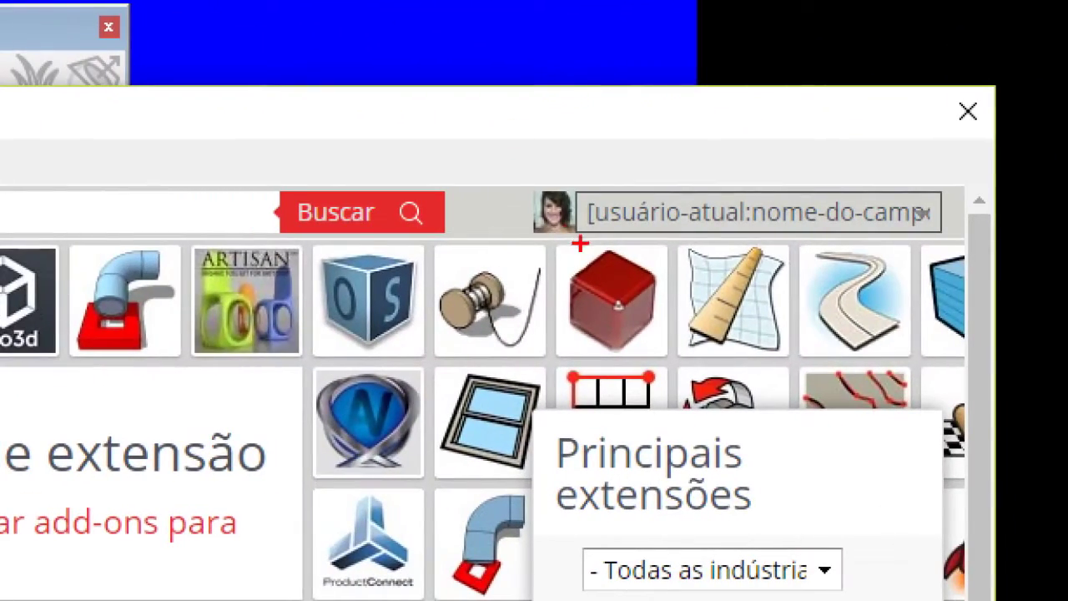
mouse_move(589, 179)
left_mouse_down()
mouse_move(494, 226)
mouse_move(1033, 255)
mouse_move(802, 163)
mouse_move(489, 207)
mouse_move(952, 280)
mouse_move(845, 167)
mouse_move(526, 183)
left_mouse_up()
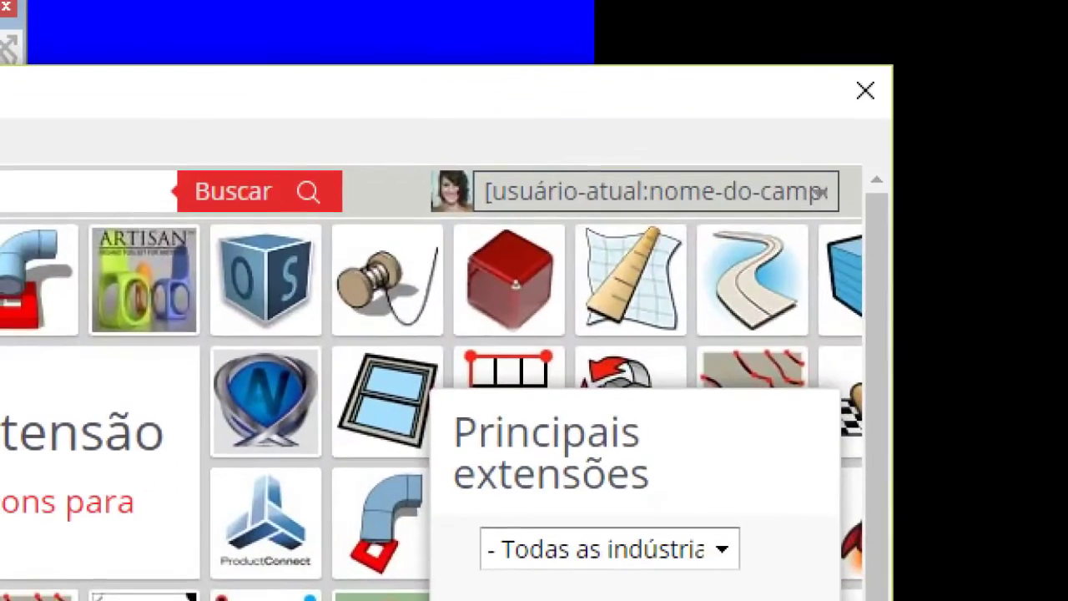
mouse_move(609, 135)
left_mouse_down()
mouse_move(468, 142)
mouse_move(914, 267)
mouse_move(822, 200)
mouse_move(910, 291)
mouse_move(551, 138)
left_mouse_up()
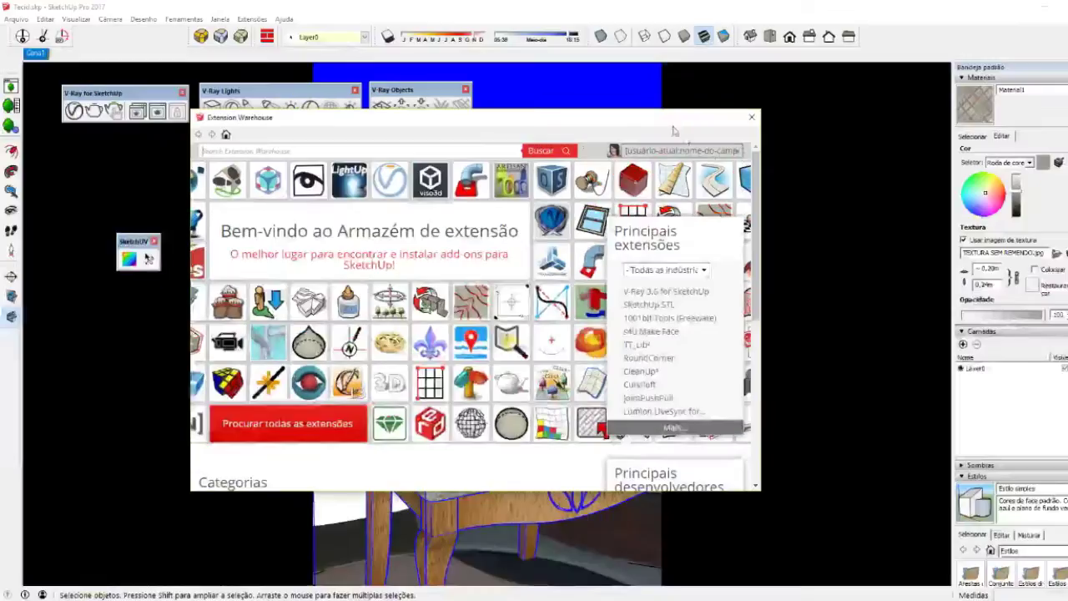
left_click(686, 150)
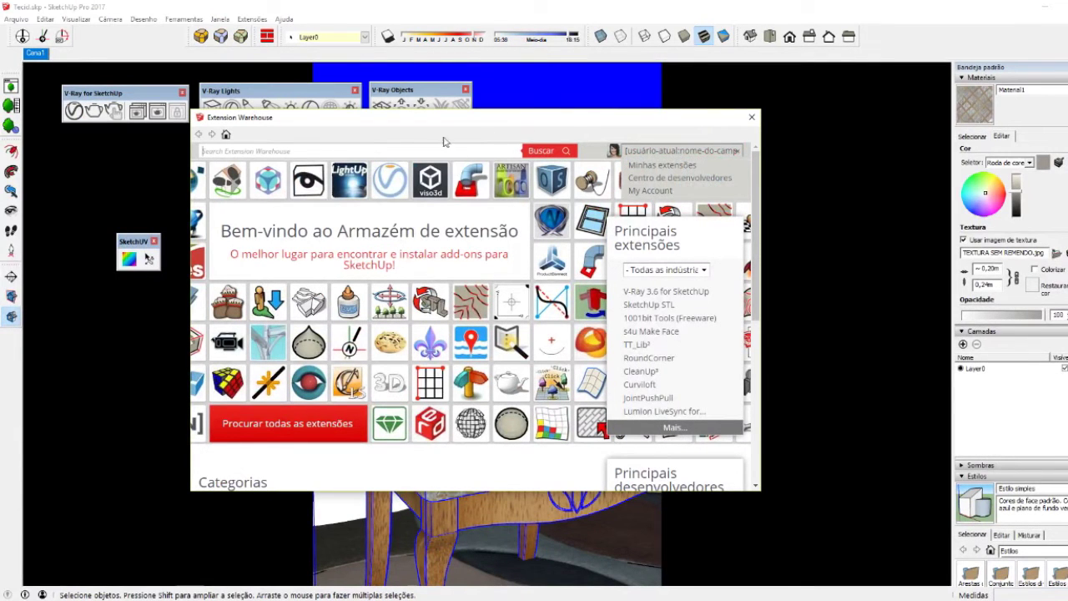
left_click(380, 143)
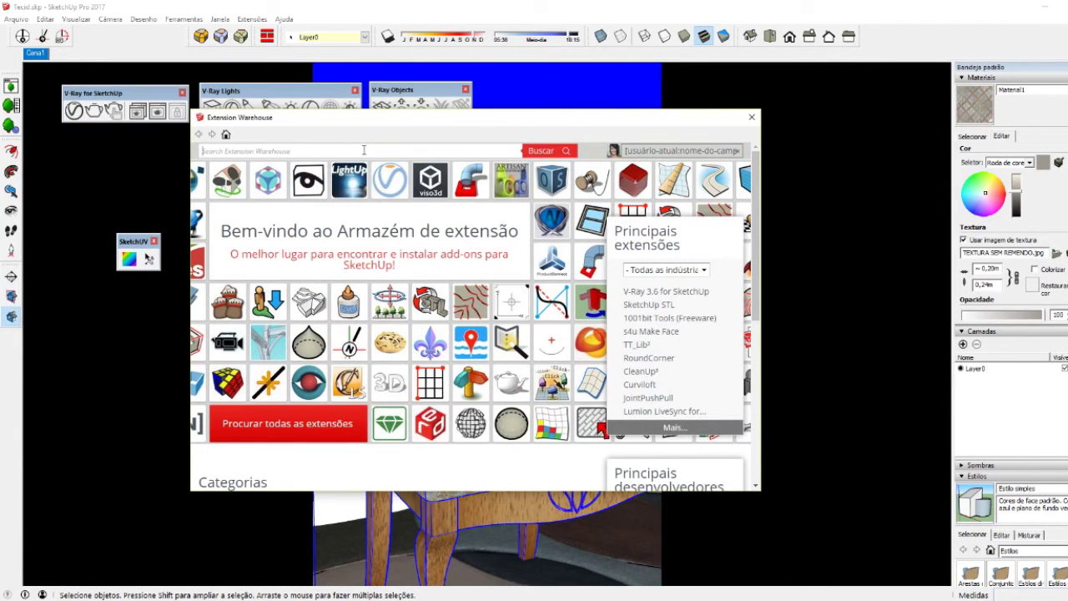
left_click(226, 153)
type("Sketchuv")
left_click(539, 155)
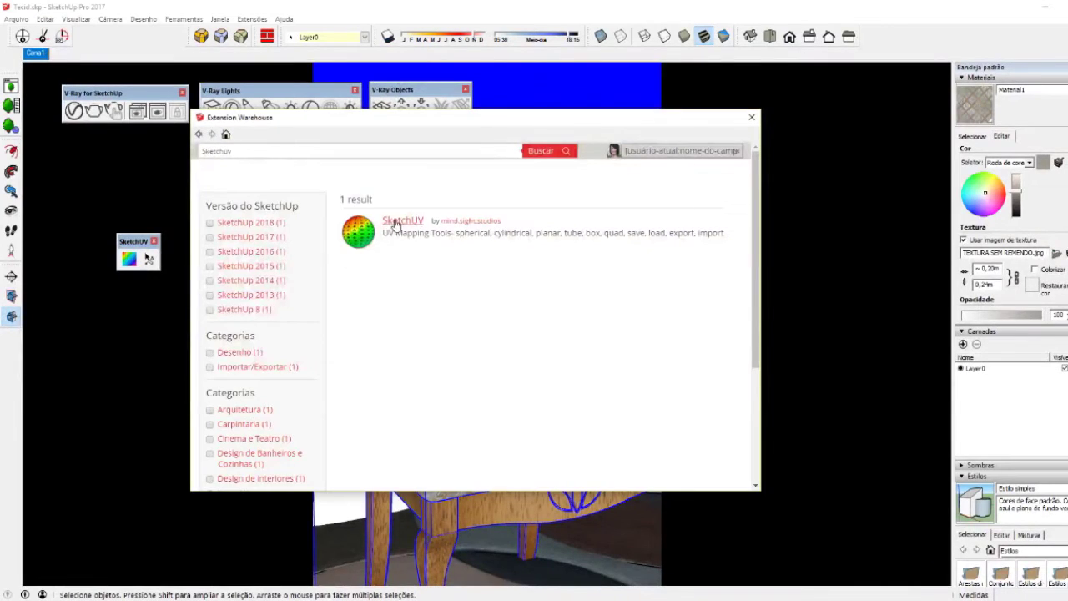
Step: Open the SketchUV extension page, confirm it shows Uninstall, and close the warehouse
left_click(386, 232)
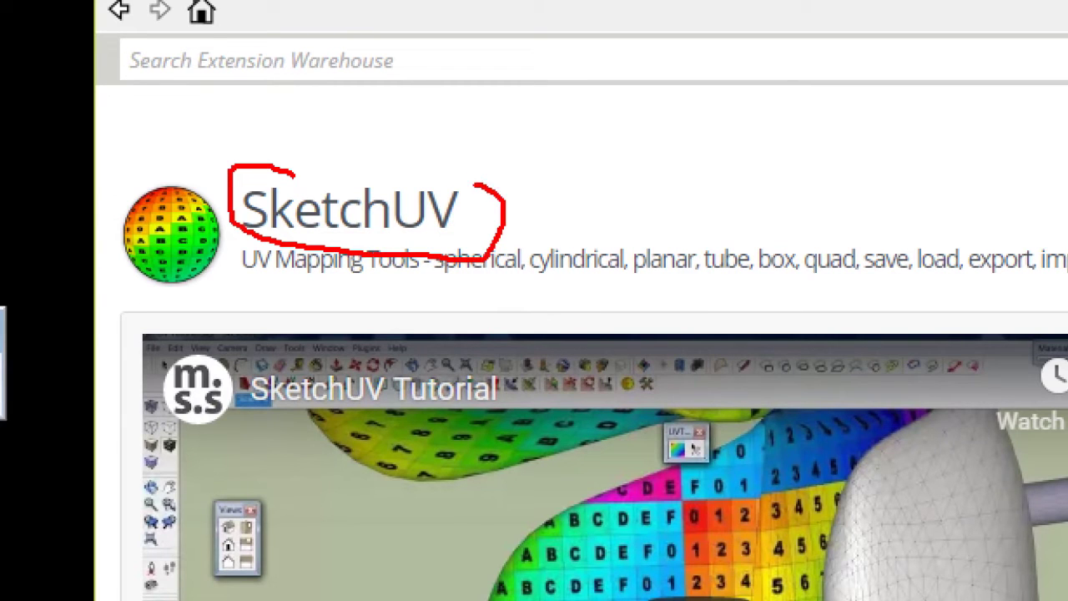
mouse_move(226, 174)
left_mouse_down()
mouse_move(448, 257)
mouse_move(278, 139)
mouse_move(296, 276)
mouse_move(347, 272)
left_mouse_up()
left_click_drag(396, 181, 397, 251)
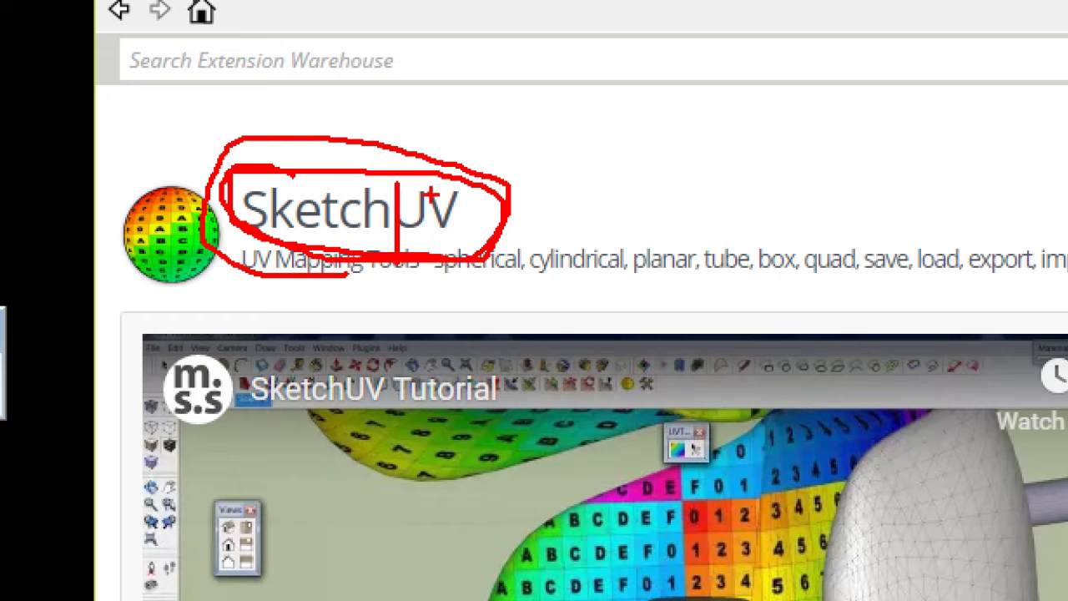
left_click_drag(434, 207, 464, 219)
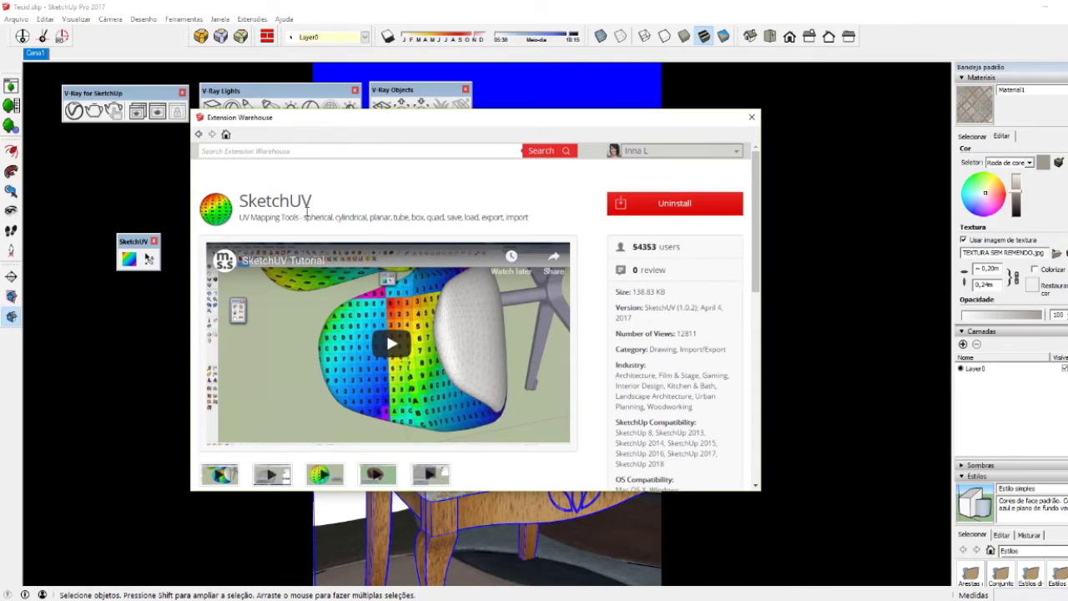
left_click_drag(302, 203, 313, 203)
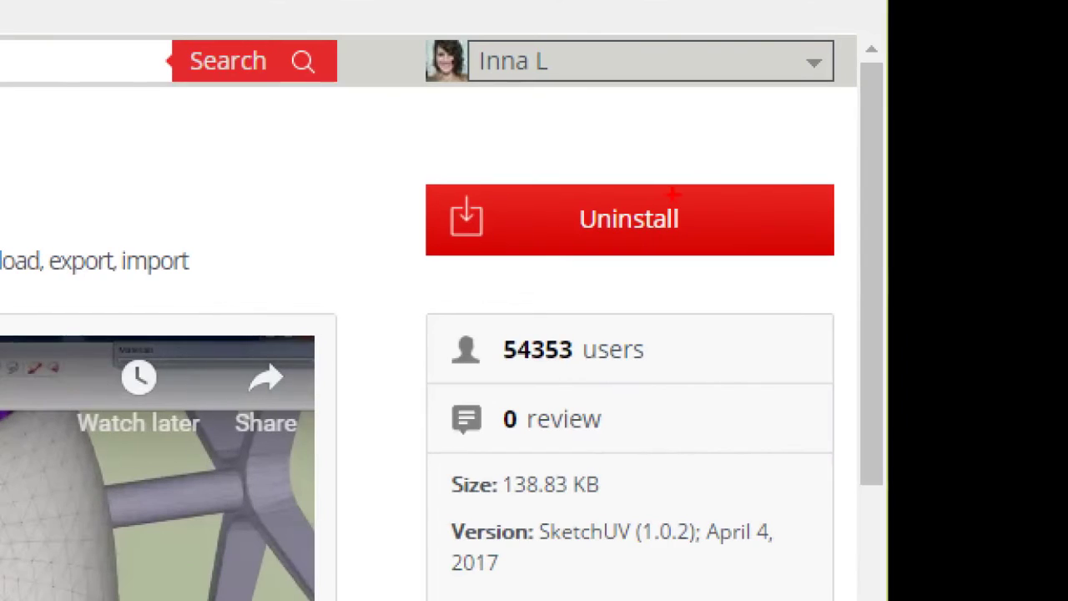
mouse_move(690, 196)
left_mouse_down()
mouse_move(638, 206)
mouse_move(643, 195)
left_mouse_up()
left_click_drag(693, 259, 551, 172)
left_click_drag(555, 259, 705, 288)
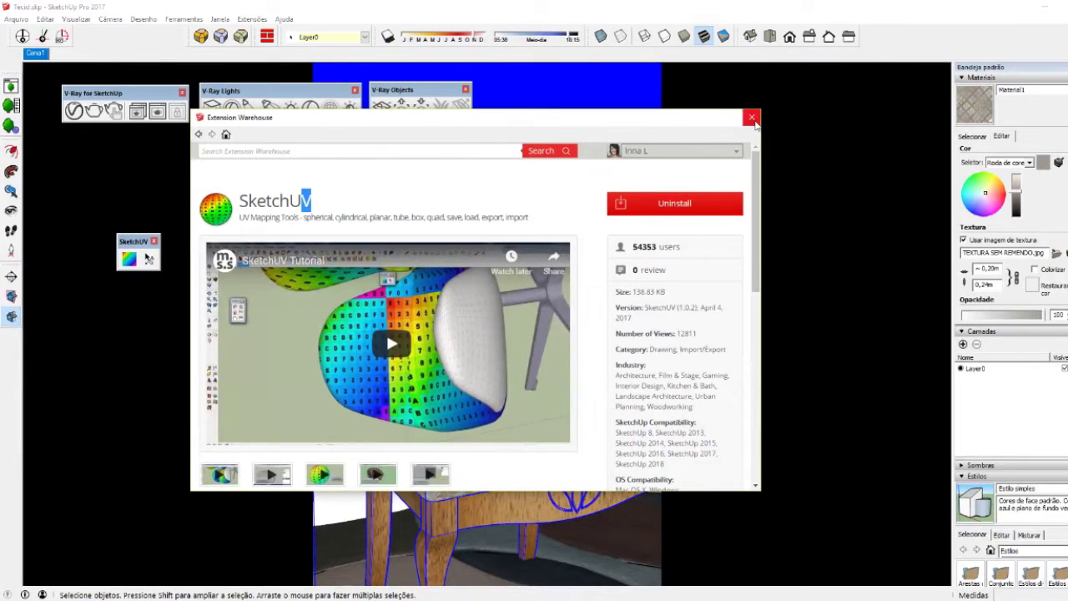
left_click(751, 116)
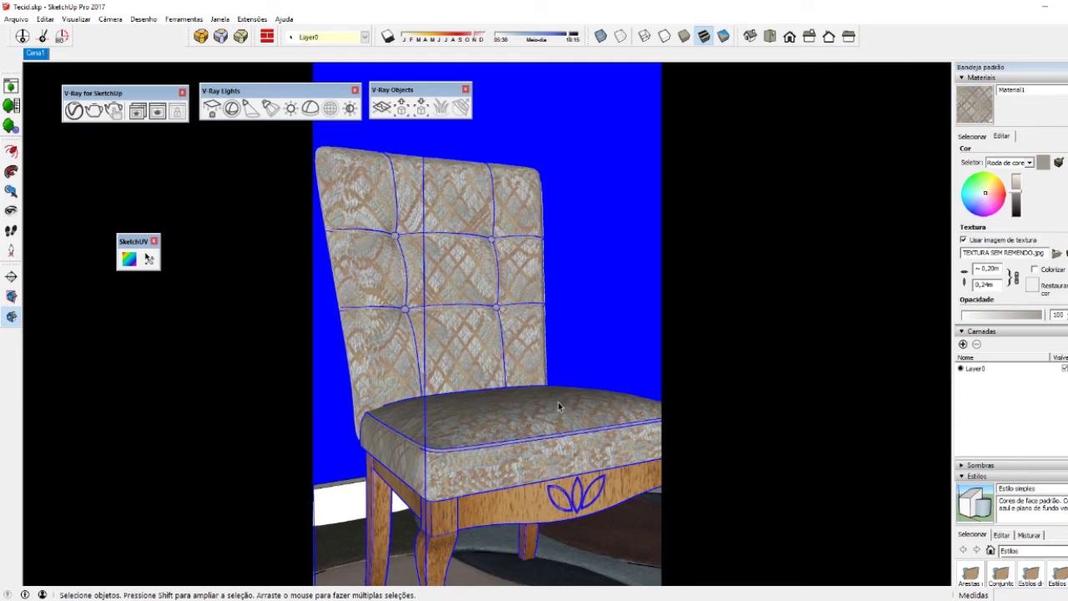
Step: Orbit and zoom to a low front-on view of the chair showing its legs
middle_click_drag(559, 402, 420, 417)
scroll(420, 418, "up", 3)
middle_click_drag(485, 442, 477, 370)
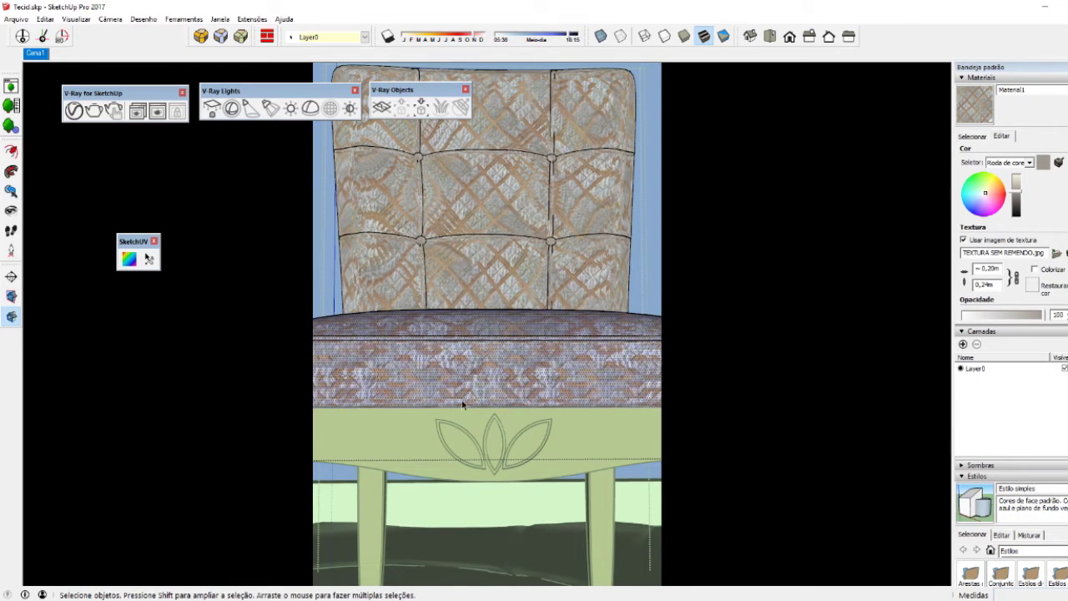
scroll(491, 366, "up", 1)
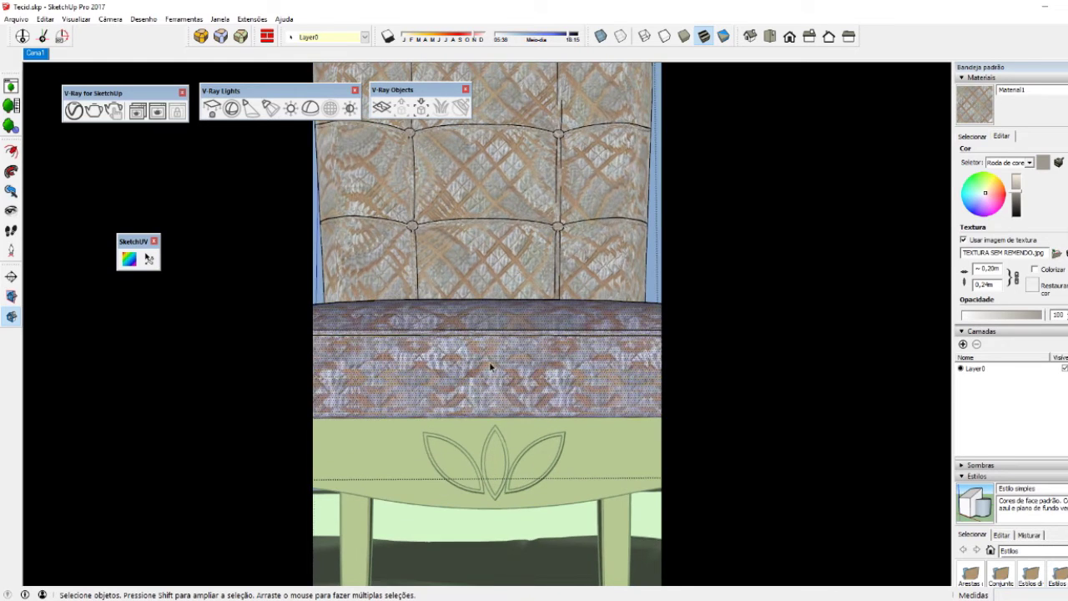
scroll(490, 361, "down", 1)
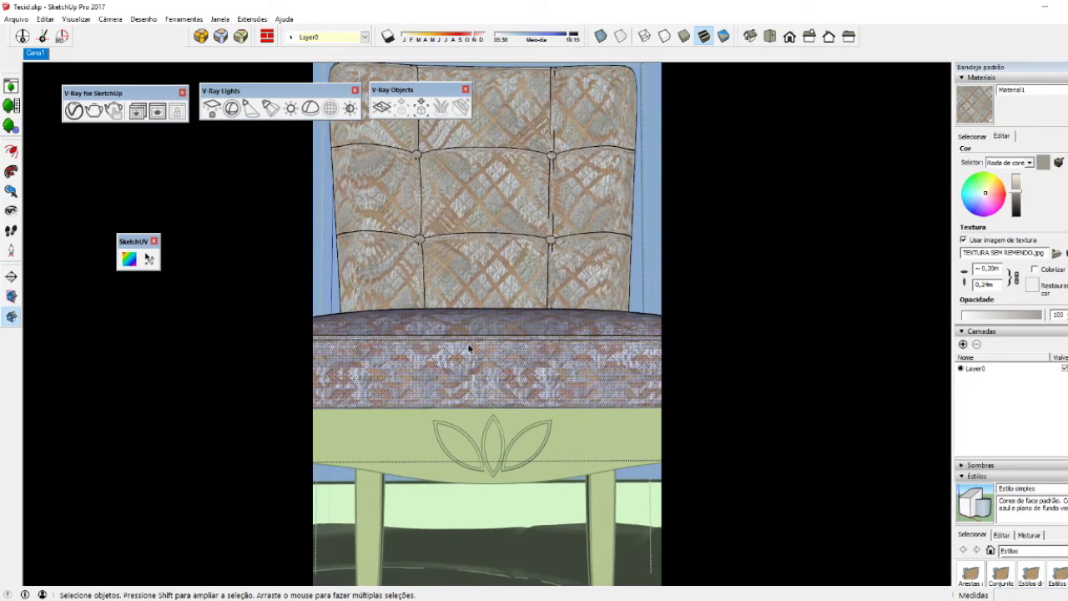
middle_click_drag(457, 355, 450, 355)
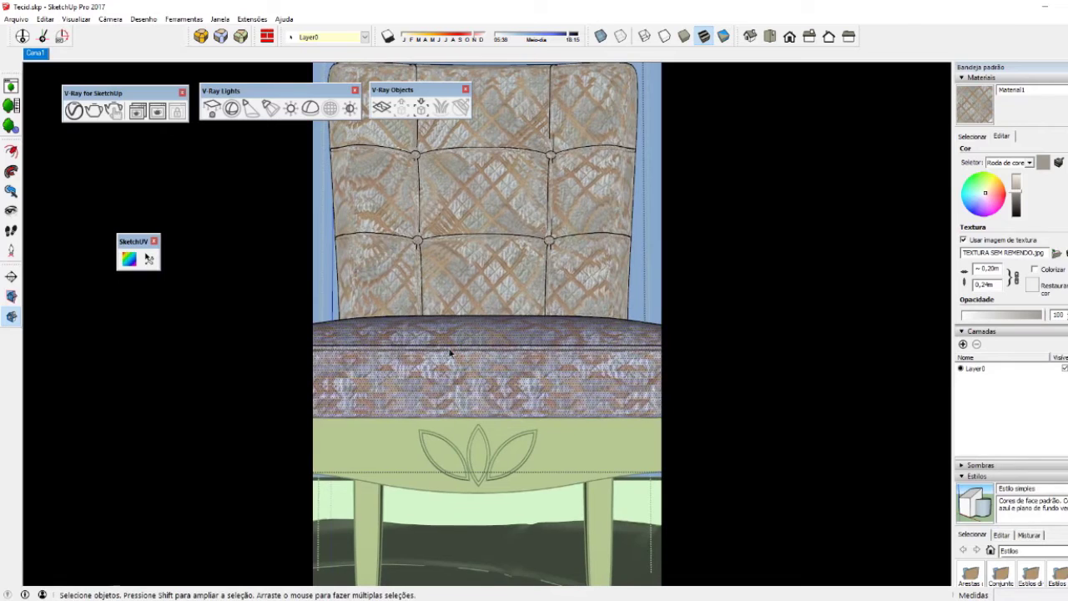
Step: With the SketchUV tool, apply Box Map to the seat cushion and check it from above
left_click(130, 260)
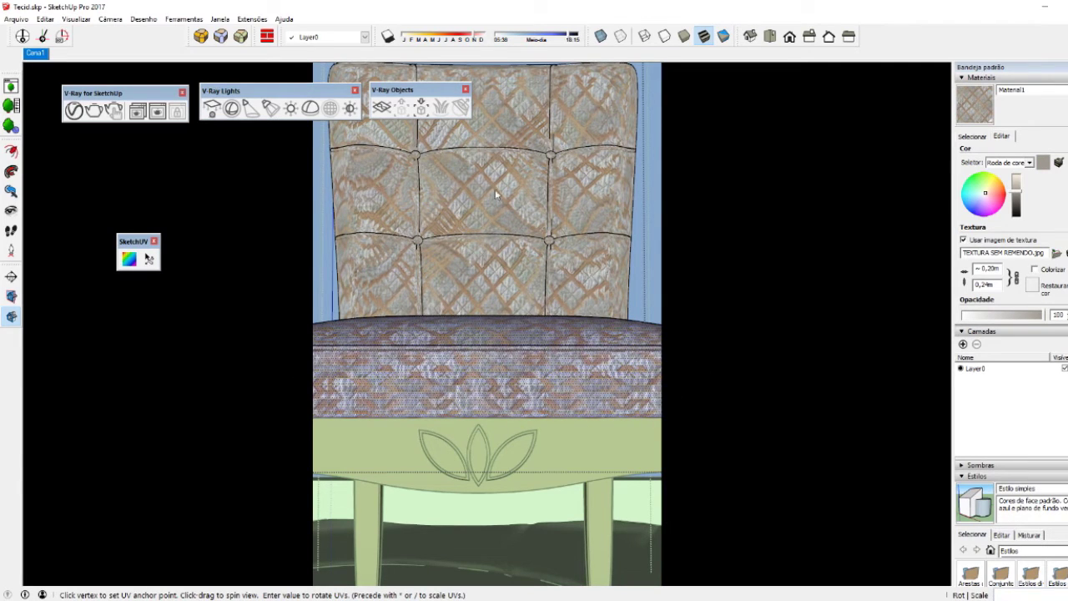
left_click(471, 192)
right_click(474, 376)
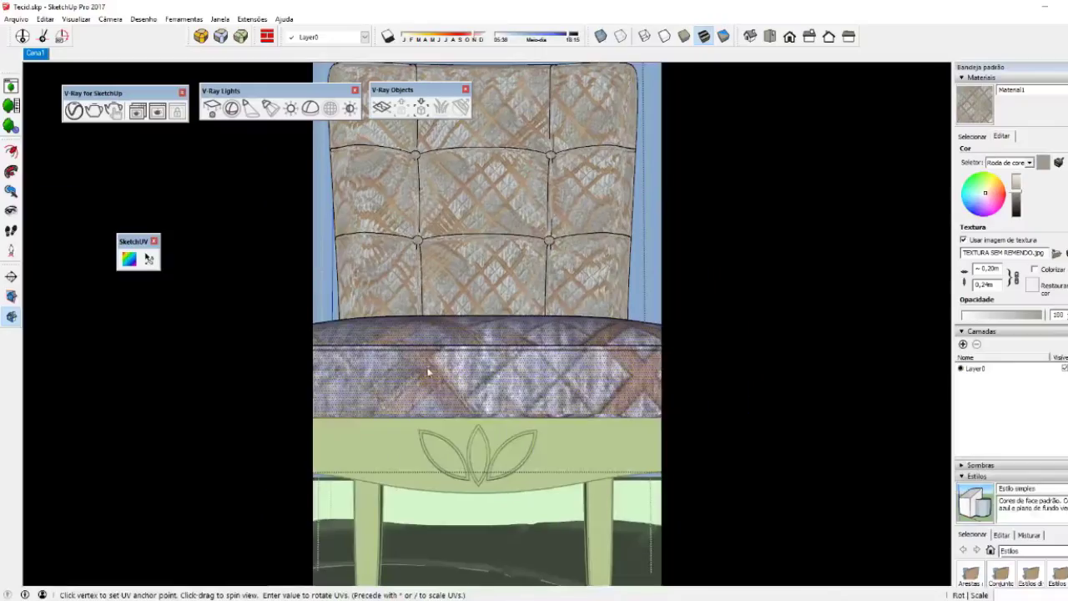
right_click(467, 379)
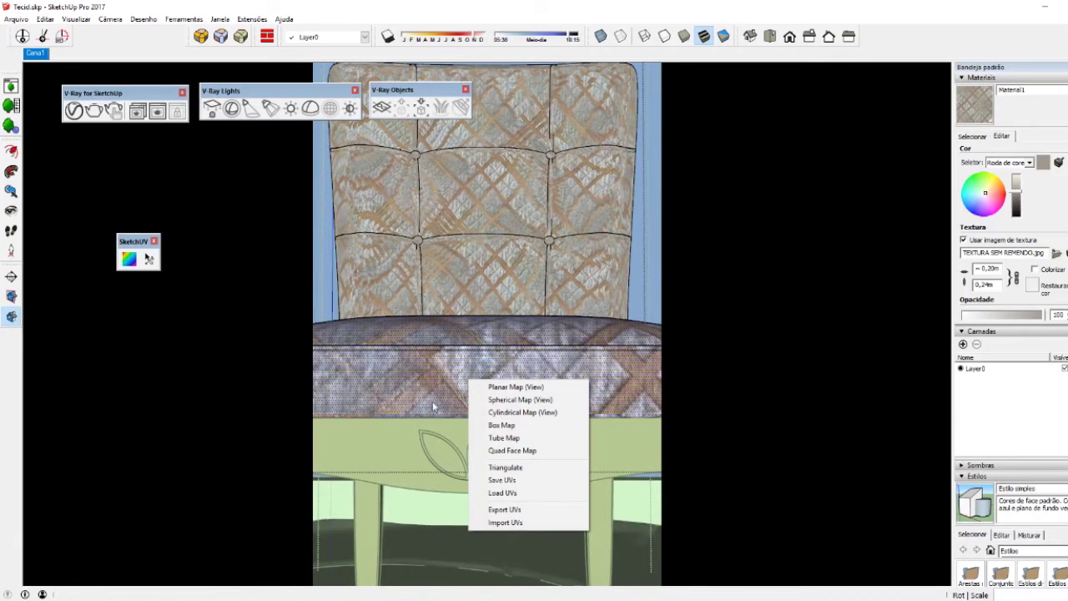
left_click(502, 425)
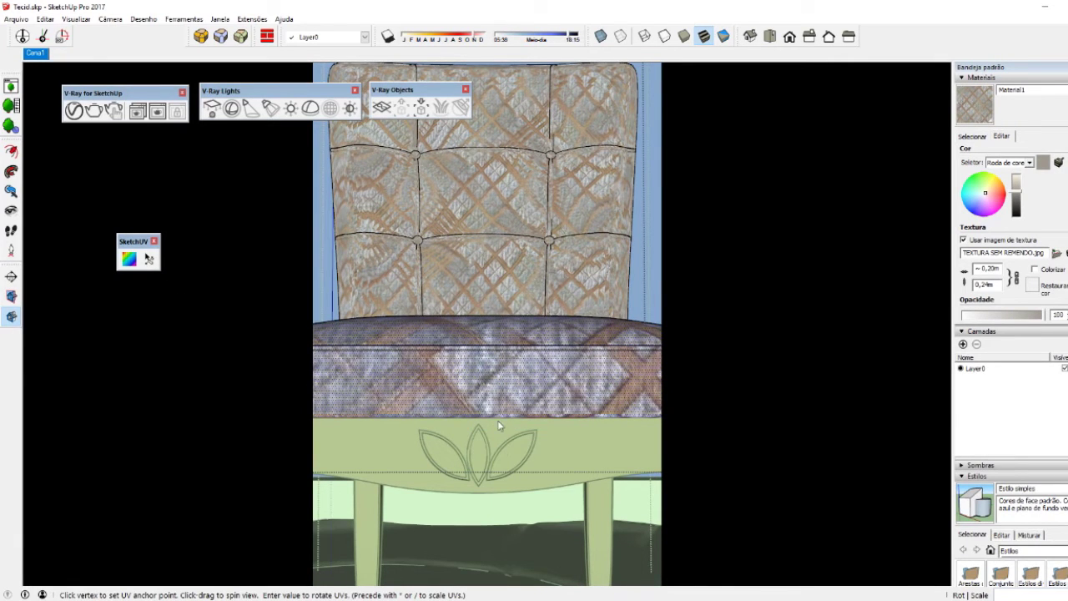
mouse_move(497, 420)
middle_mouse_down()
mouse_move(494, 306)
mouse_move(506, 425)
middle_mouse_up()
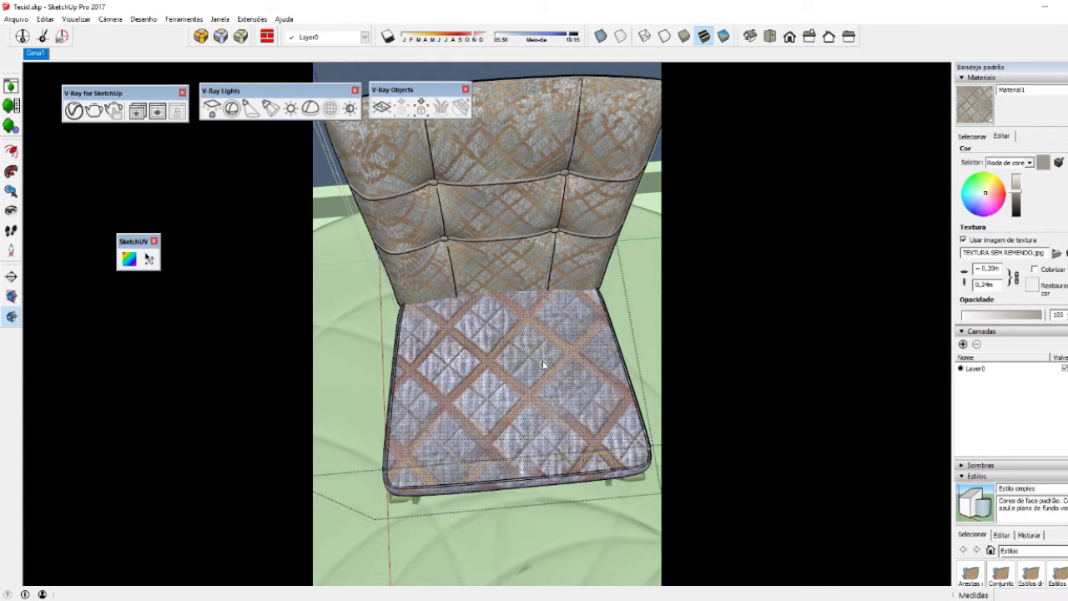
Step: Bring the chair backrest into a close, frontal view
middle_click_drag(575, 433, 520, 257)
scroll(521, 259, "up", 3)
scroll(521, 258, "up", 3)
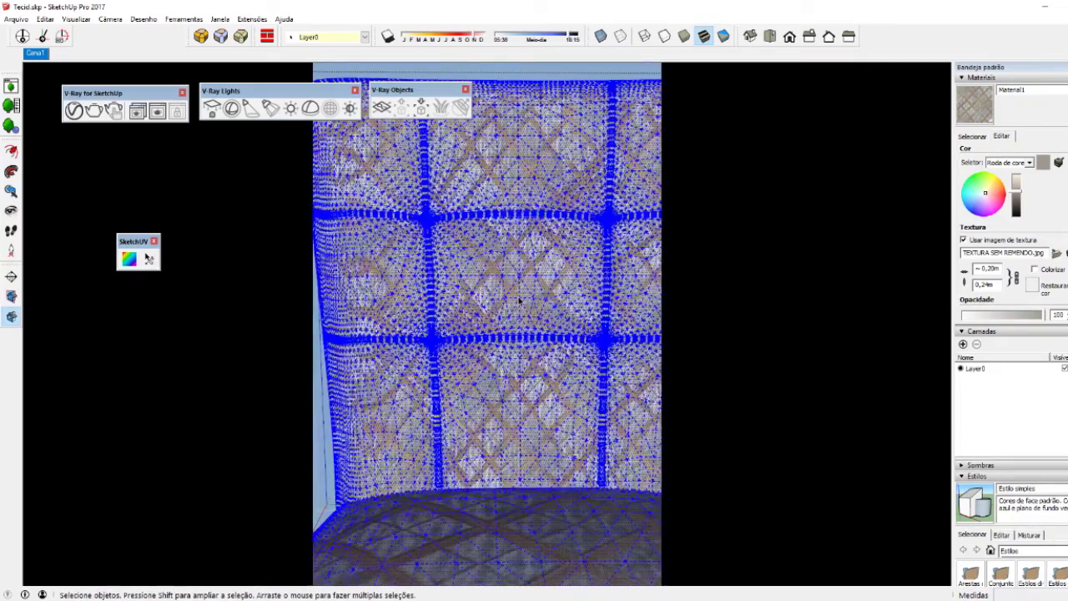
mouse_move(523, 289)
middle_mouse_down()
mouse_move(490, 331)
mouse_move(504, 292)
middle_mouse_up()
scroll(490, 332, "down", 3)
scroll(496, 544, "up", 3)
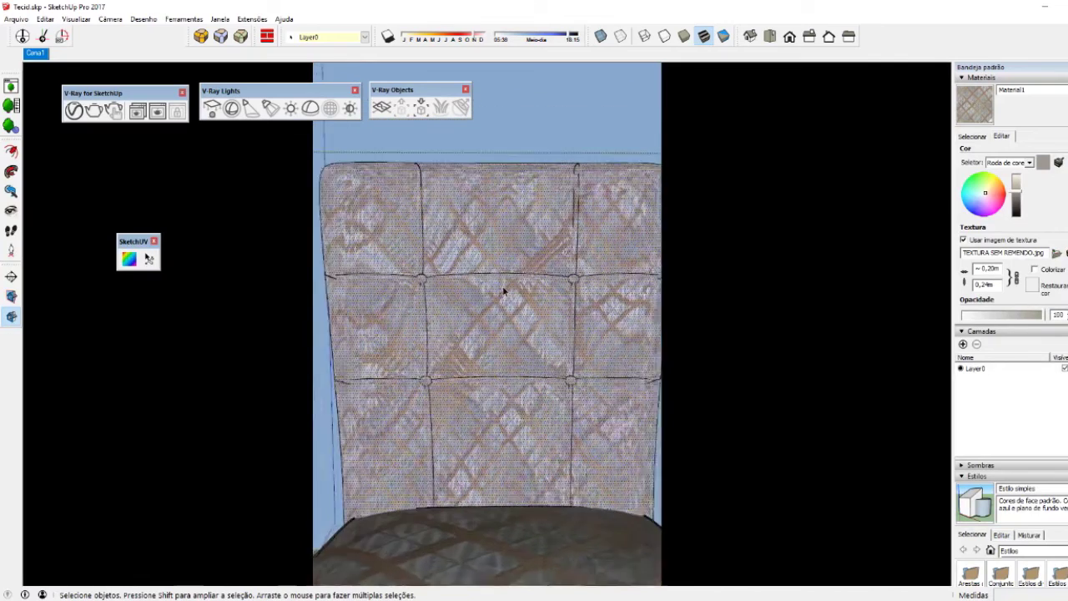
scroll(492, 317, "up", 2)
scroll(479, 326, "up", 1)
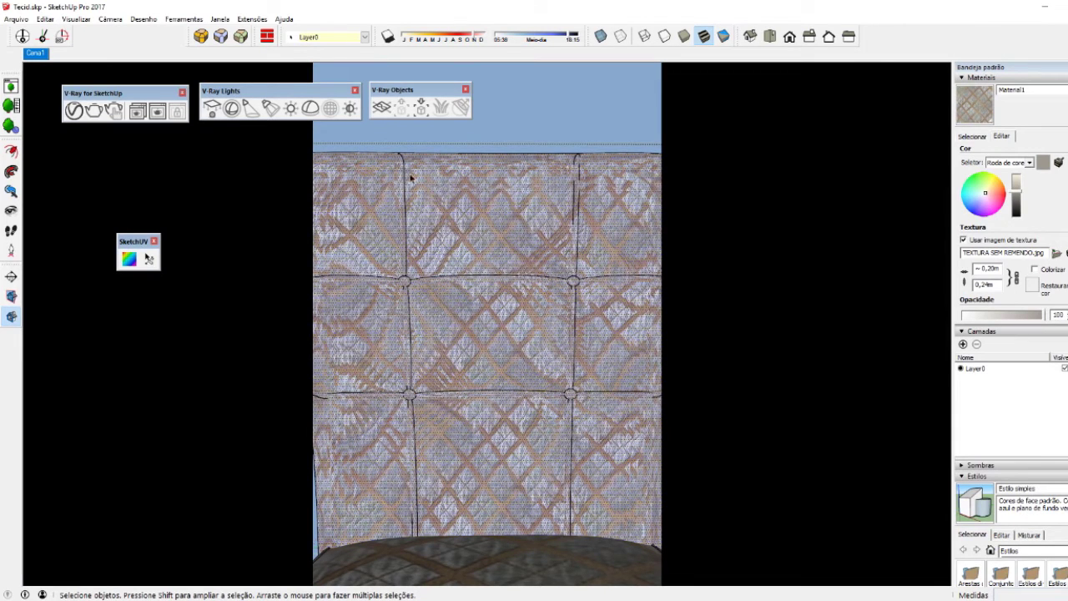
Step: Remap the backrest fabric with SketchUV so the diamond pattern lies larger and evenly
left_click(129, 259)
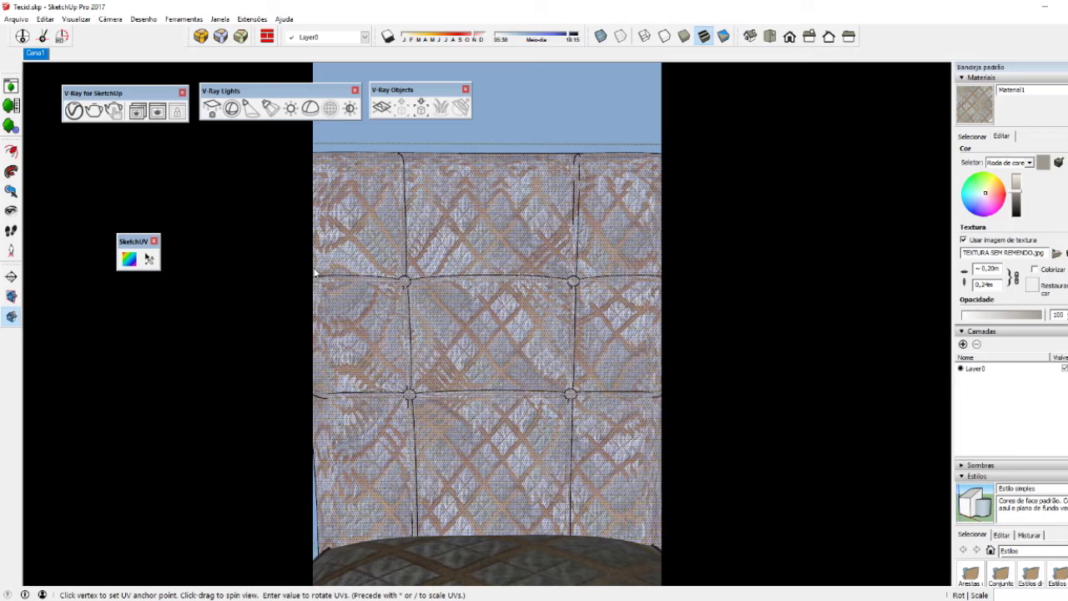
right_click(473, 248)
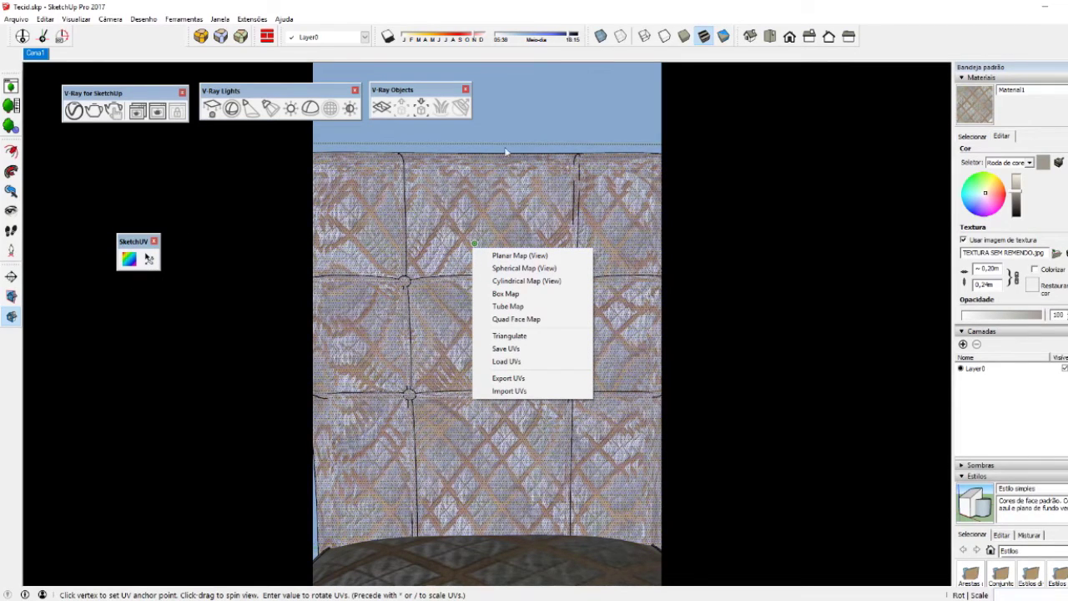
left_click(123, 269)
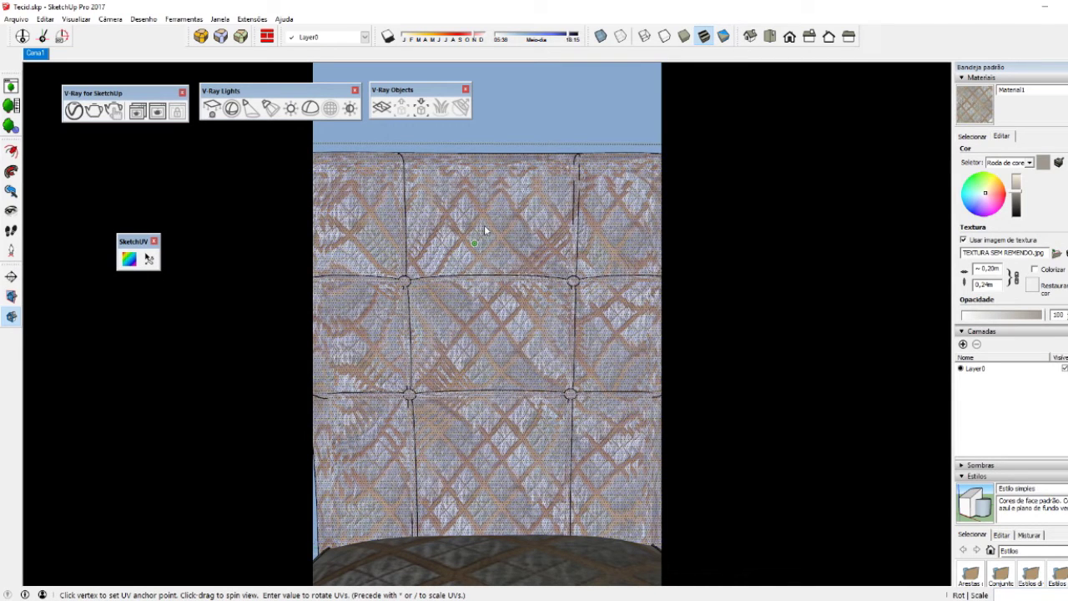
left_click(458, 273)
mouse_move(449, 305)
middle_mouse_down()
mouse_move(484, 223)
mouse_move(465, 313)
middle_mouse_up()
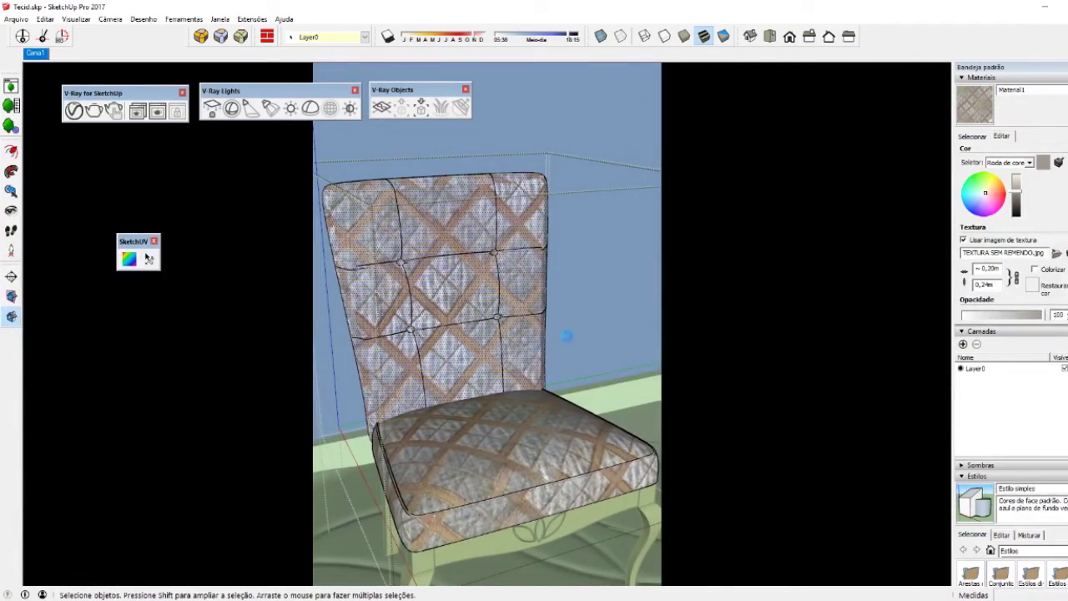
Step: Shrink the chair fabric texture to 0,05 m by 0,06 m and bring up the image chooser
scroll(595, 328, "up", 1)
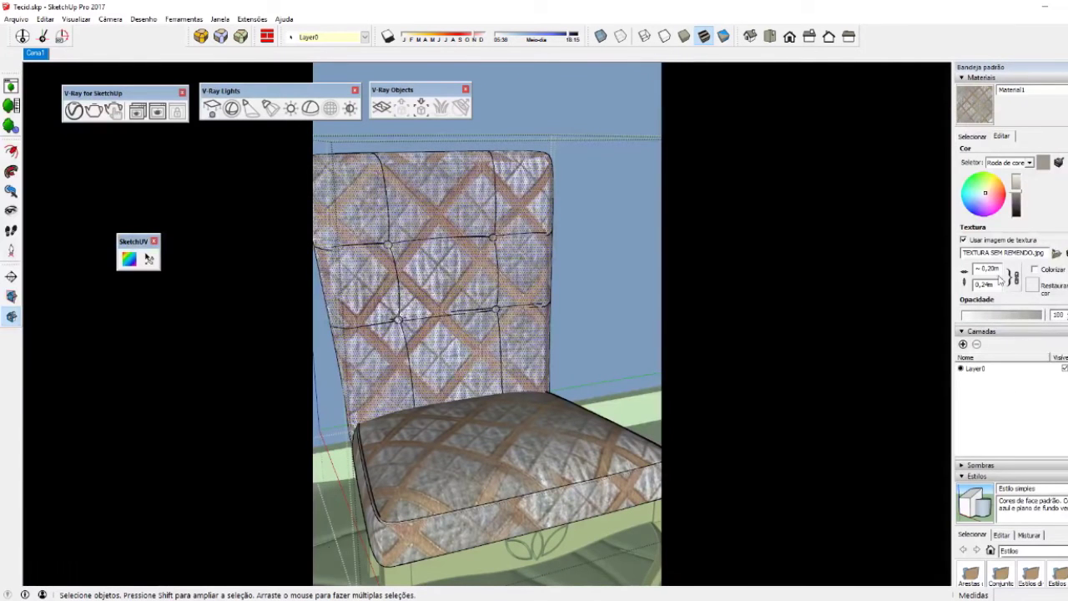
left_click(989, 268)
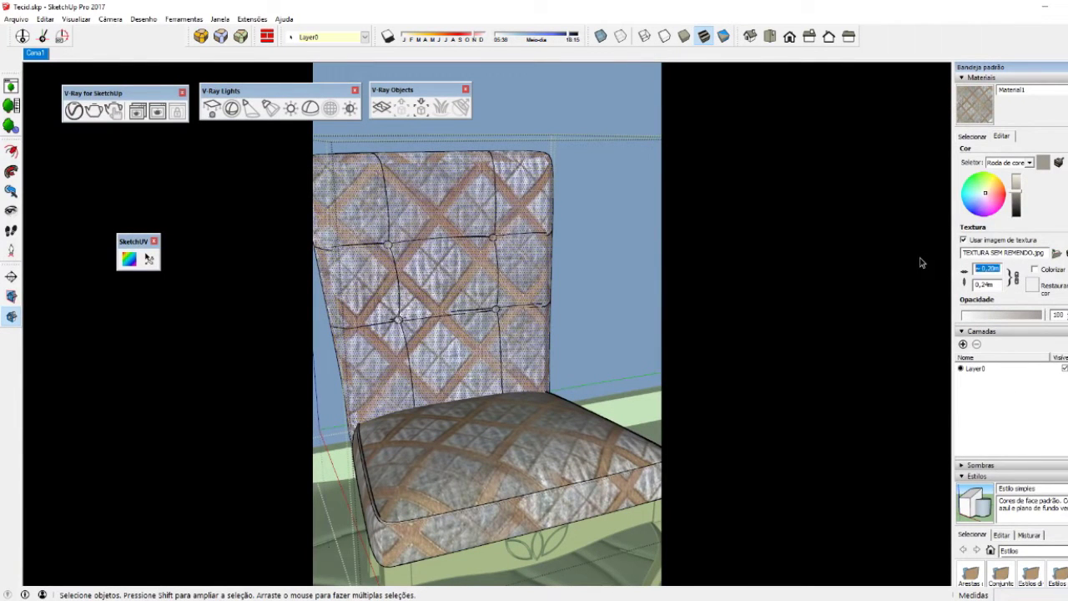
type(",1")
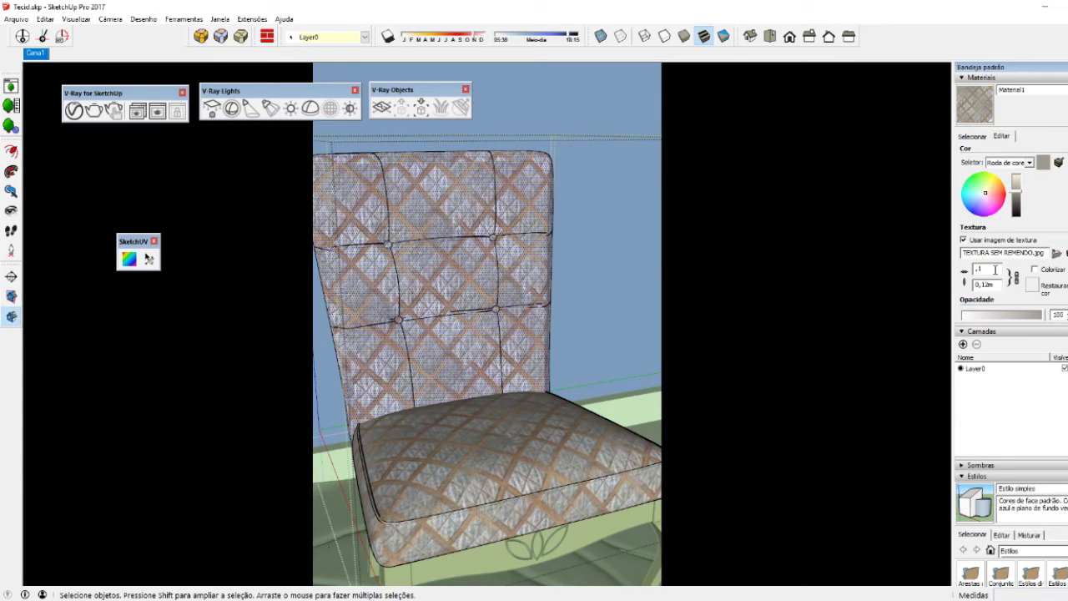
key("BackSpace")
type("05")
key("Return")
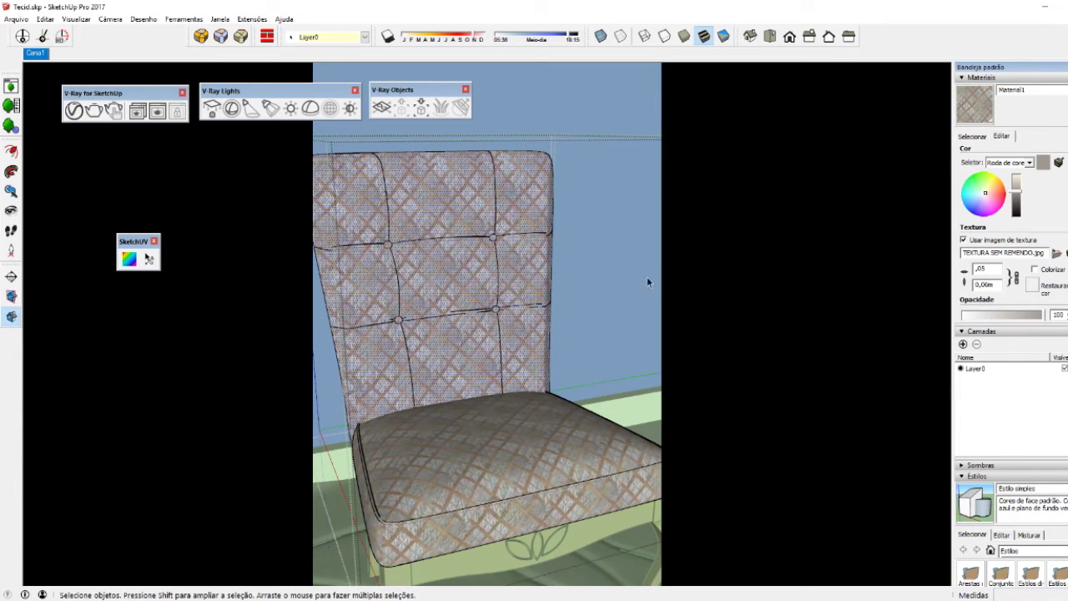
middle_click_drag(592, 351, 527, 400)
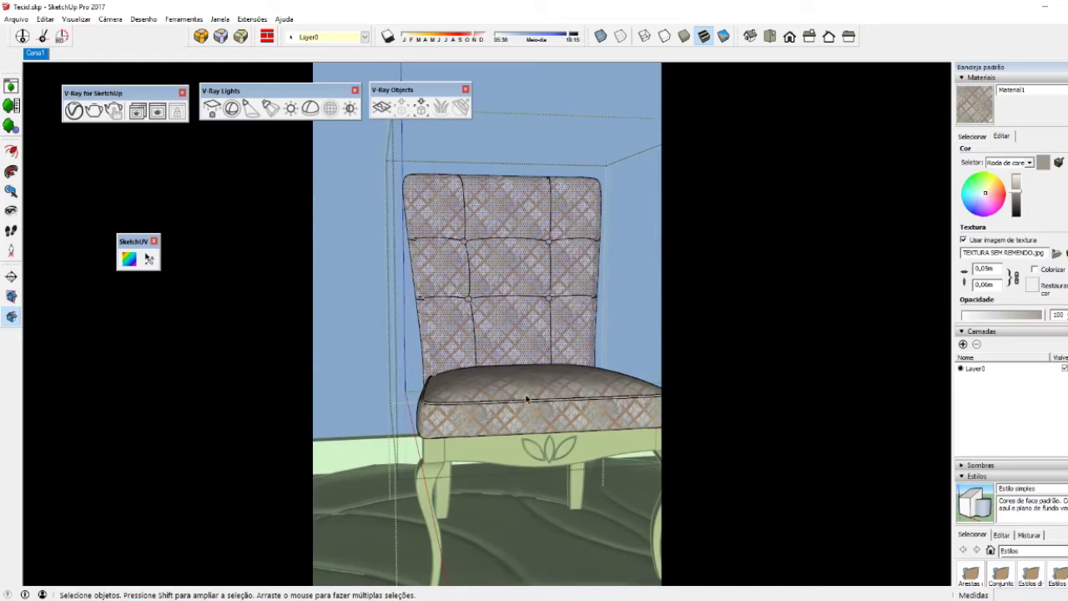
mouse_move(584, 350)
middle_mouse_down()
mouse_move(637, 281)
mouse_move(501, 348)
mouse_move(465, 344)
mouse_move(481, 385)
middle_mouse_up()
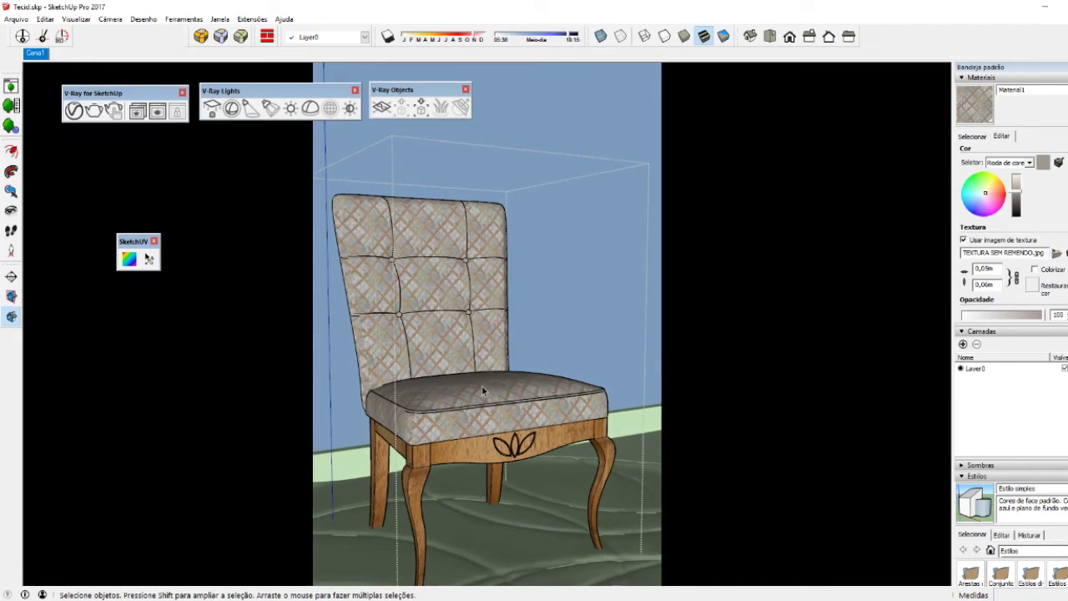
left_click(1057, 253)
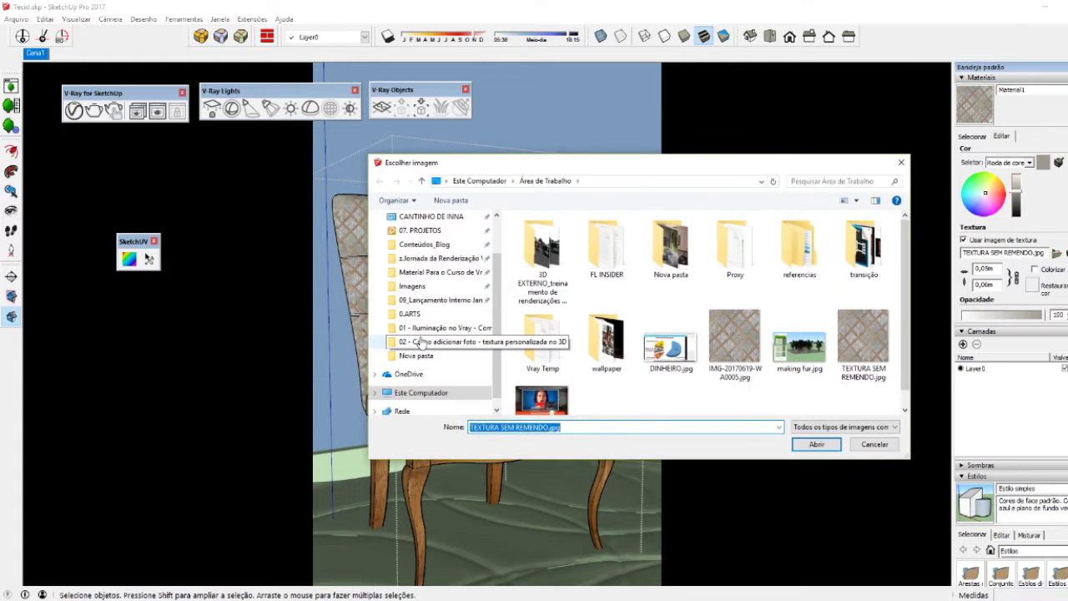
Step: Apply the client's photo IMG-20170619-WA0005.jpg from folder 02 as the chair fabric
double_click(422, 342)
left_click(680, 243)
left_click(817, 444)
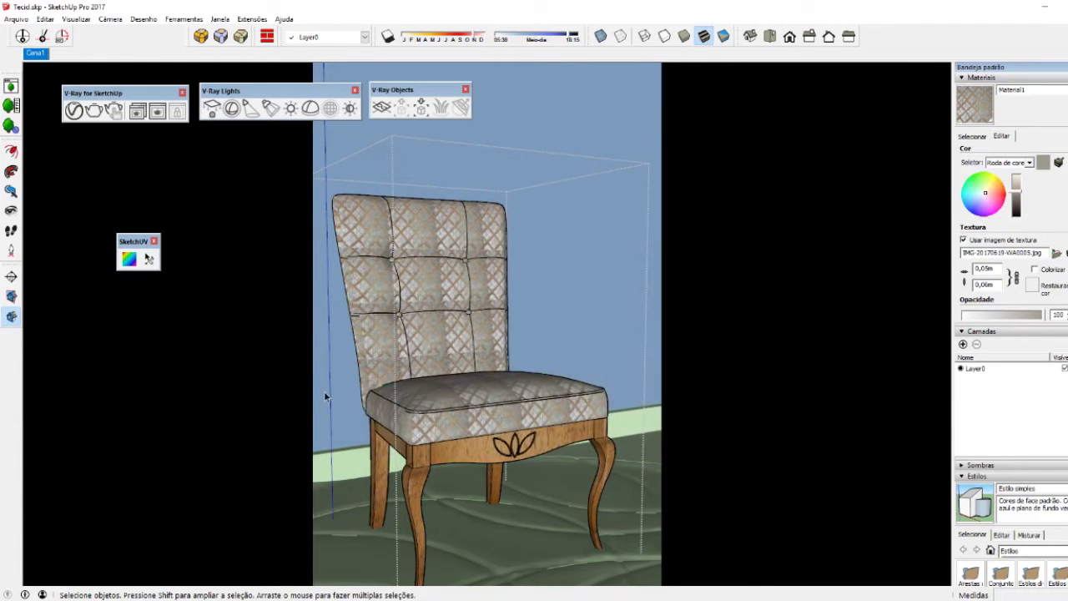
scroll(391, 377, "up", 3)
scroll(422, 375, "up", 2)
scroll(516, 406, "up", 2)
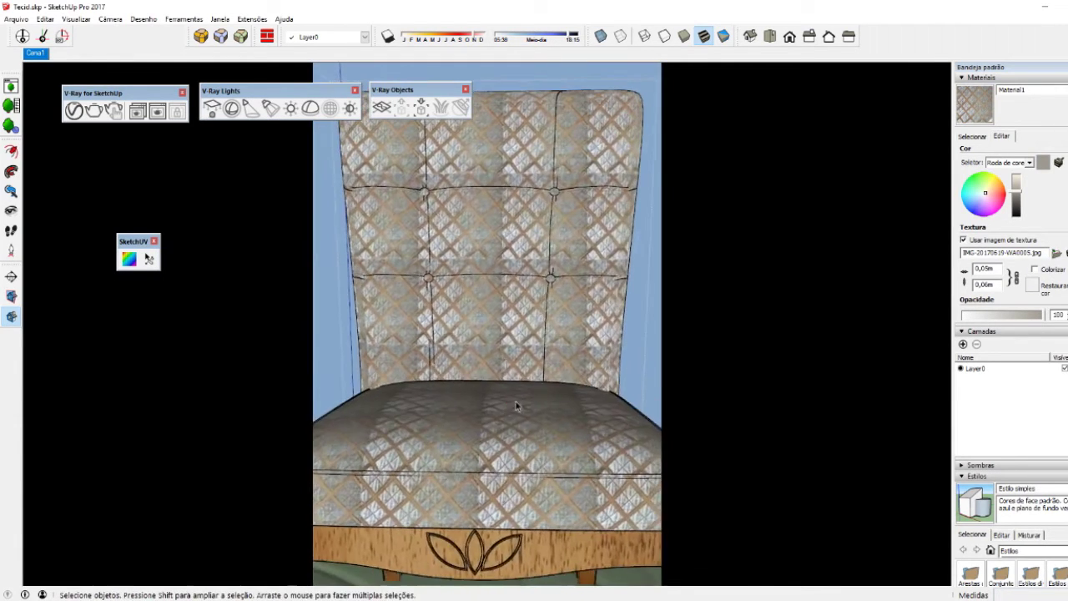
scroll(516, 406, "down", 2)
scroll(516, 426, "down", 2)
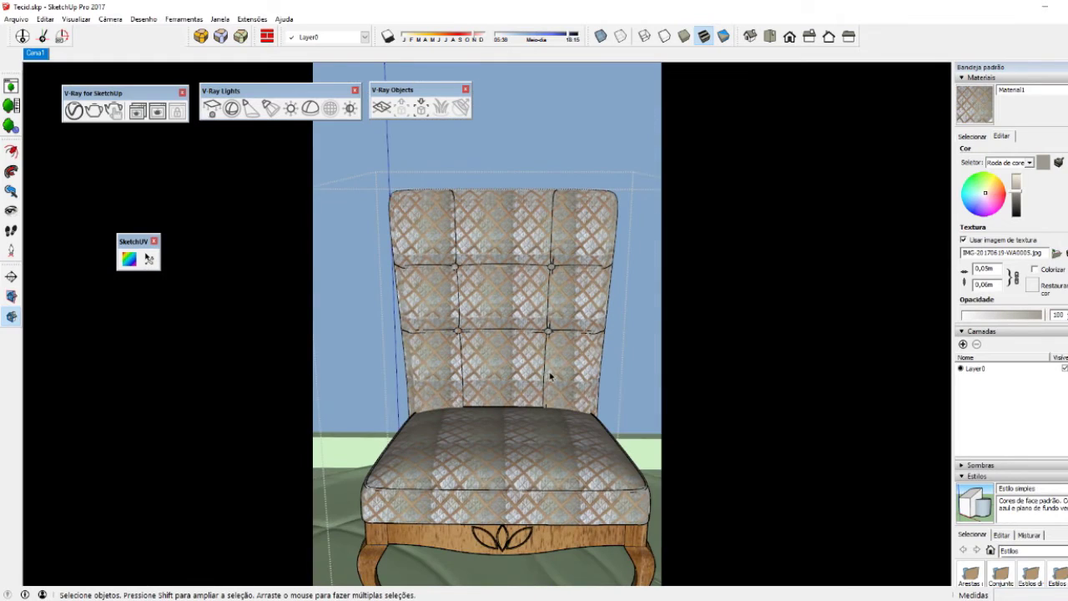
Step: Swap the chair fabric back to TEXTURA SEM REMENDO.jpg from the desktop
left_click(1056, 253)
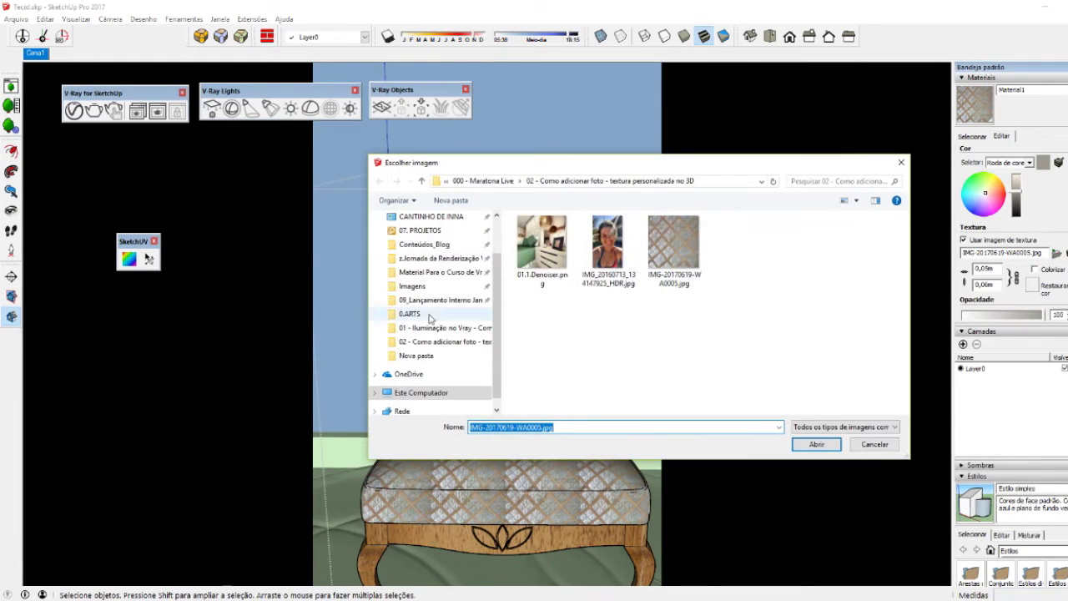
scroll(414, 267, "up", 1)
left_click(430, 239)
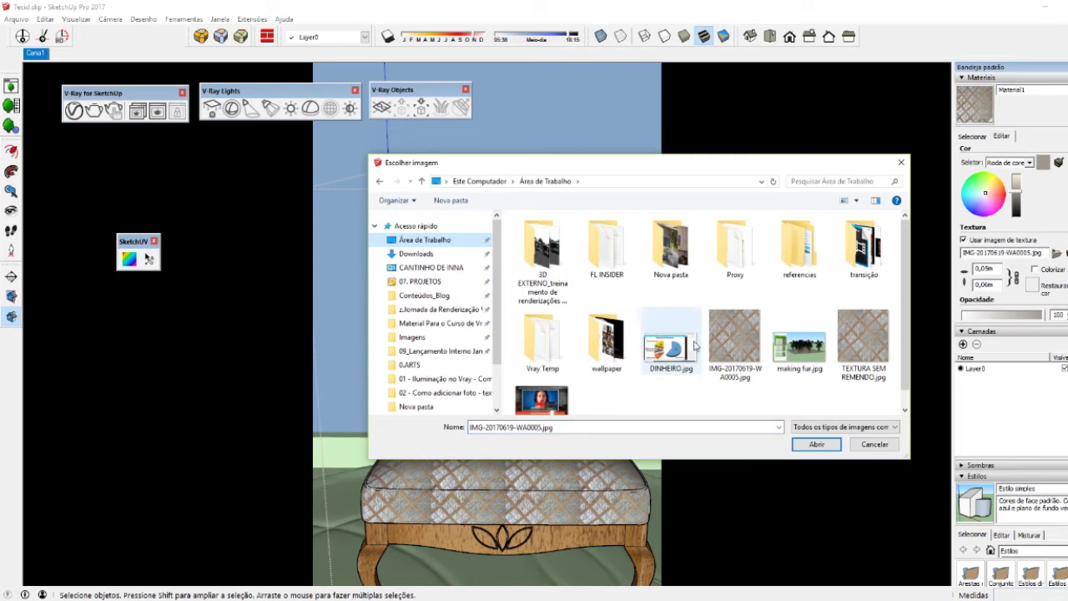
left_click(863, 338)
left_click(816, 444)
mouse_move(490, 441)
middle_mouse_down()
mouse_move(507, 406)
mouse_move(569, 449)
mouse_move(446, 400)
mouse_move(479, 340)
middle_mouse_up()
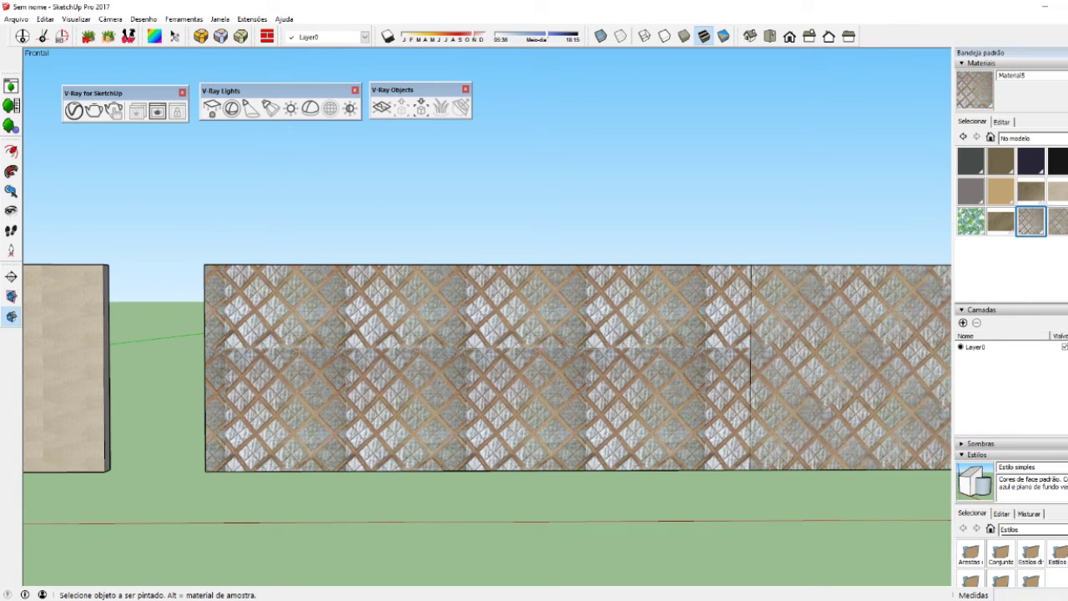
Step: Switch to Chrome and load the vrayparasketchupblog.com site
left_click(235, 557)
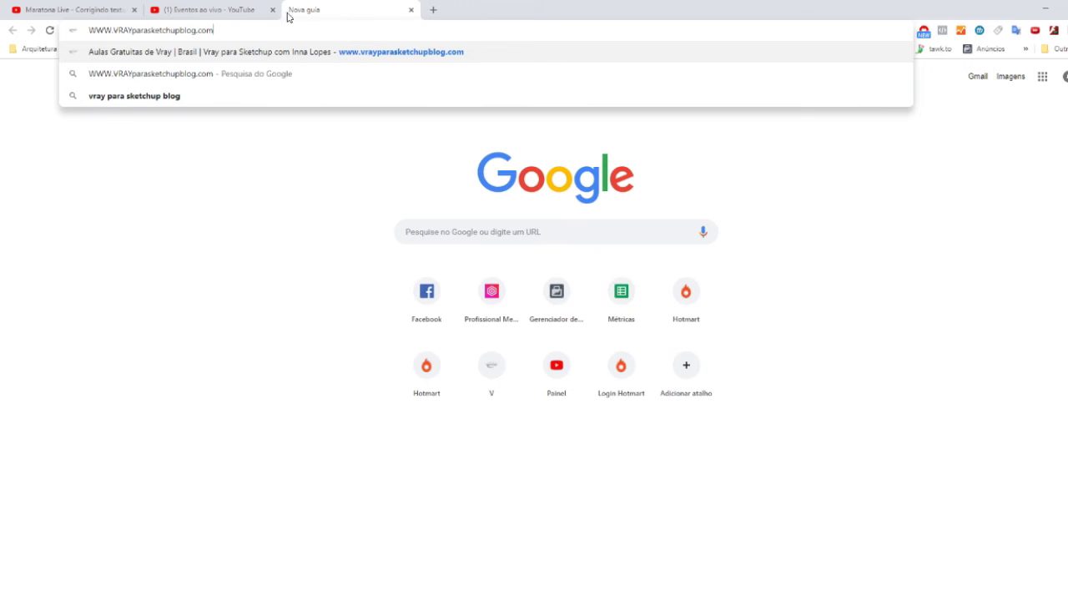
left_click(226, 52)
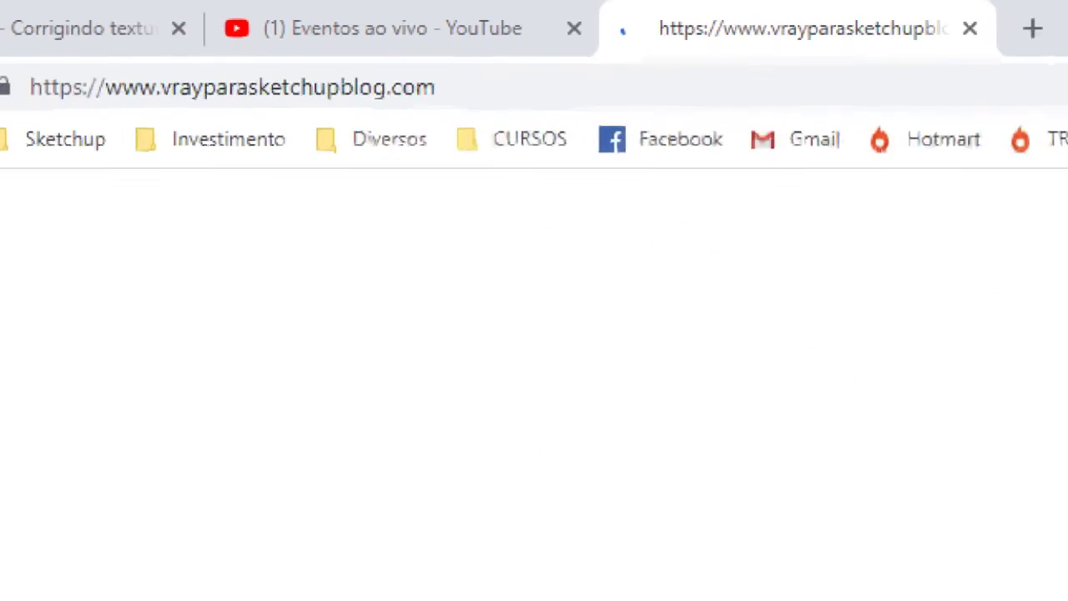
left_click_drag(151, 115, 491, 112)
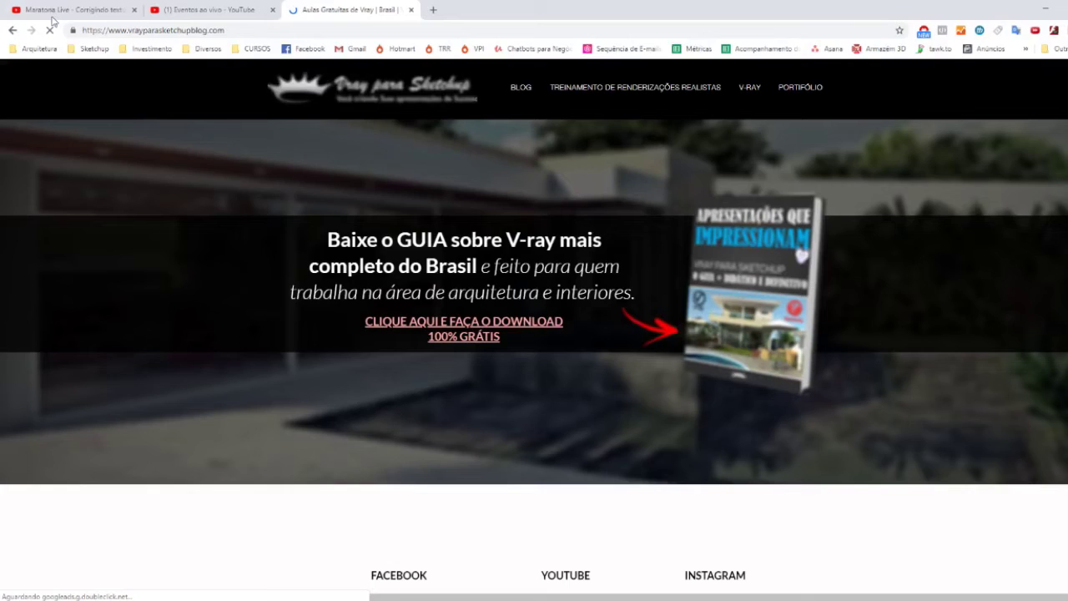
scroll(415, 328, "down", 5)
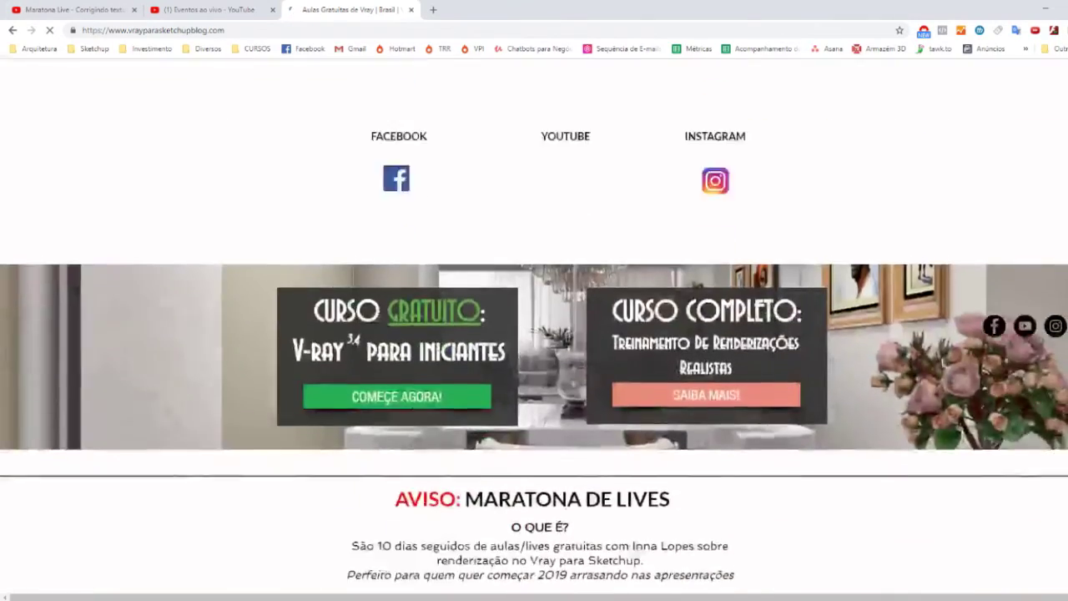
scroll(415, 329, "up", 5)
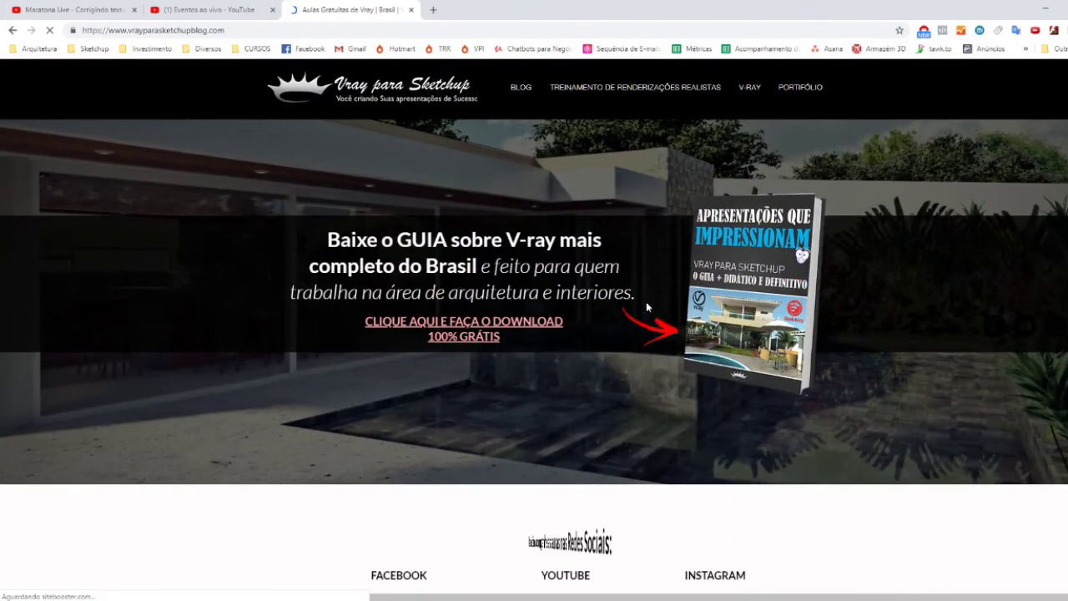
Step: Go to the free V-Ray guide download page and focus its Nome field
left_click(740, 284)
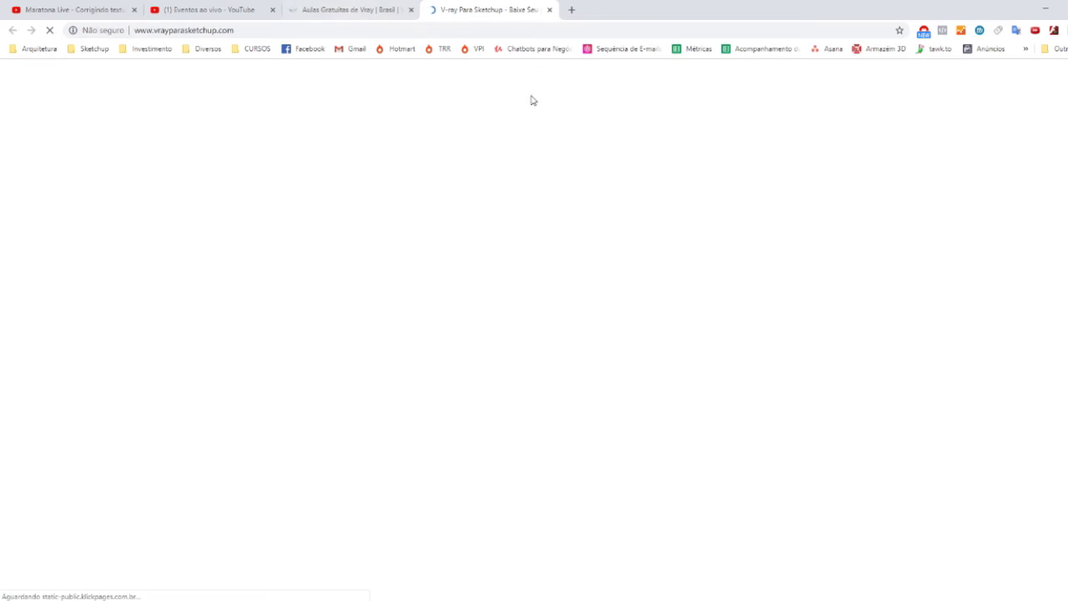
left_click(332, 7)
left_click(488, 9)
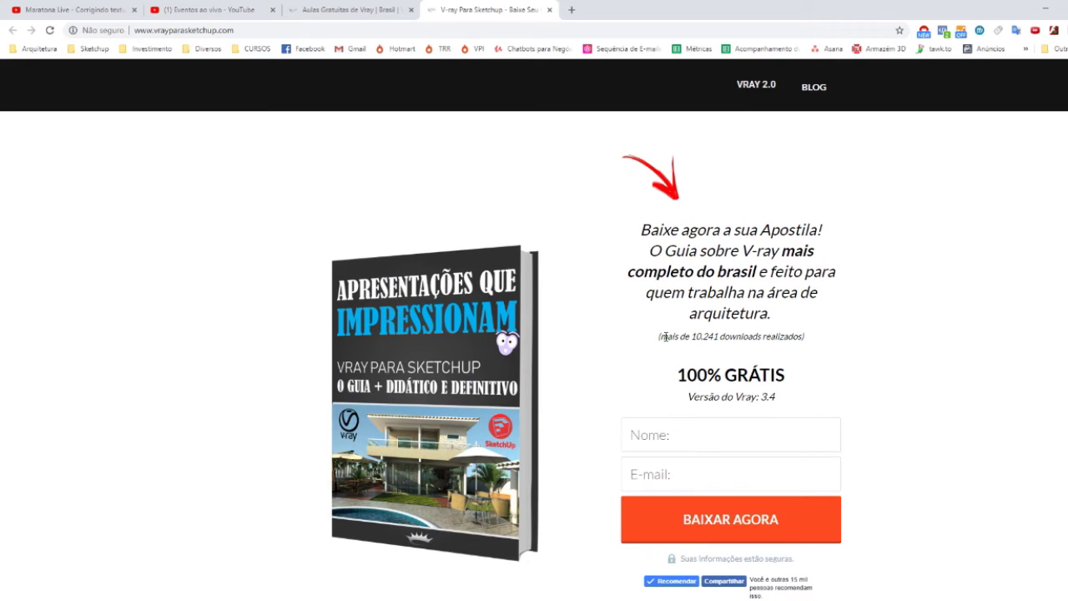
left_click_drag(659, 336, 817, 336)
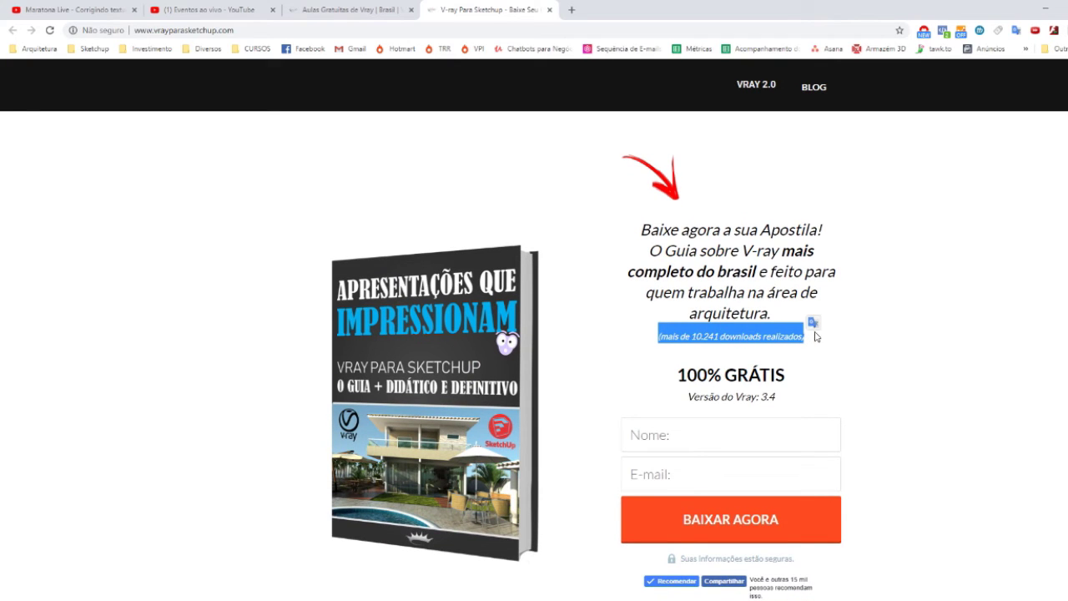
scroll(591, 382, "down", 3)
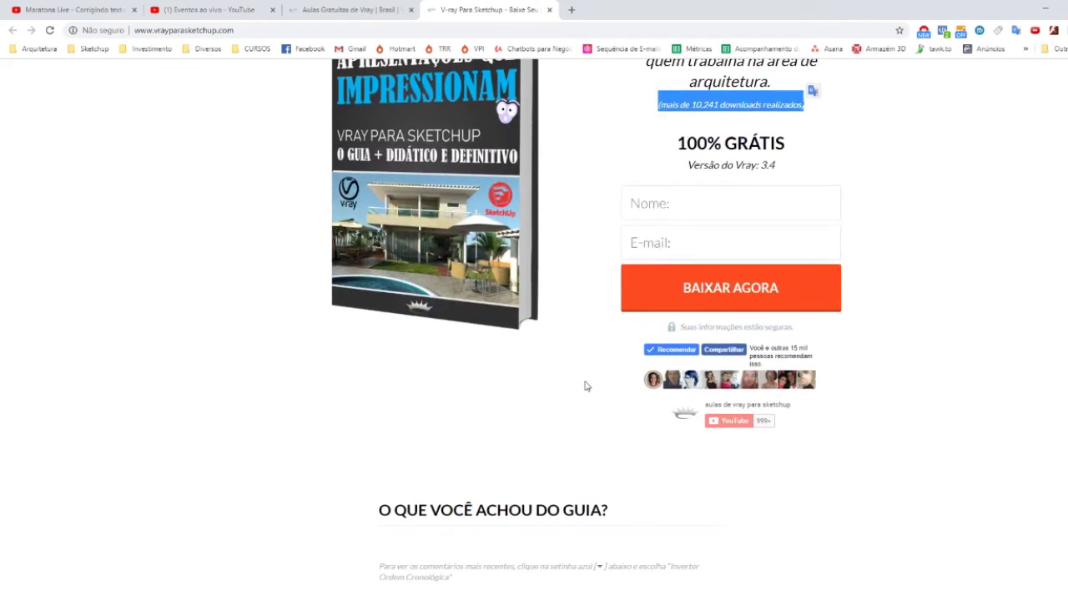
scroll(586, 386, "down", 1)
scroll(587, 384, "up", 3)
scroll(588, 380, "up", 2)
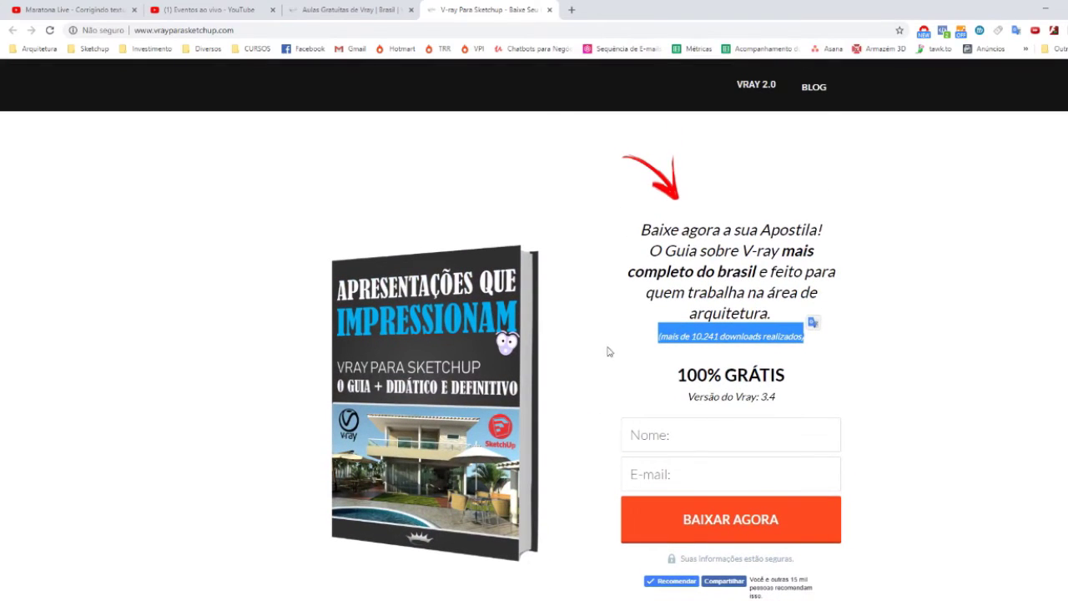
left_click(704, 426)
left_click(419, 293)
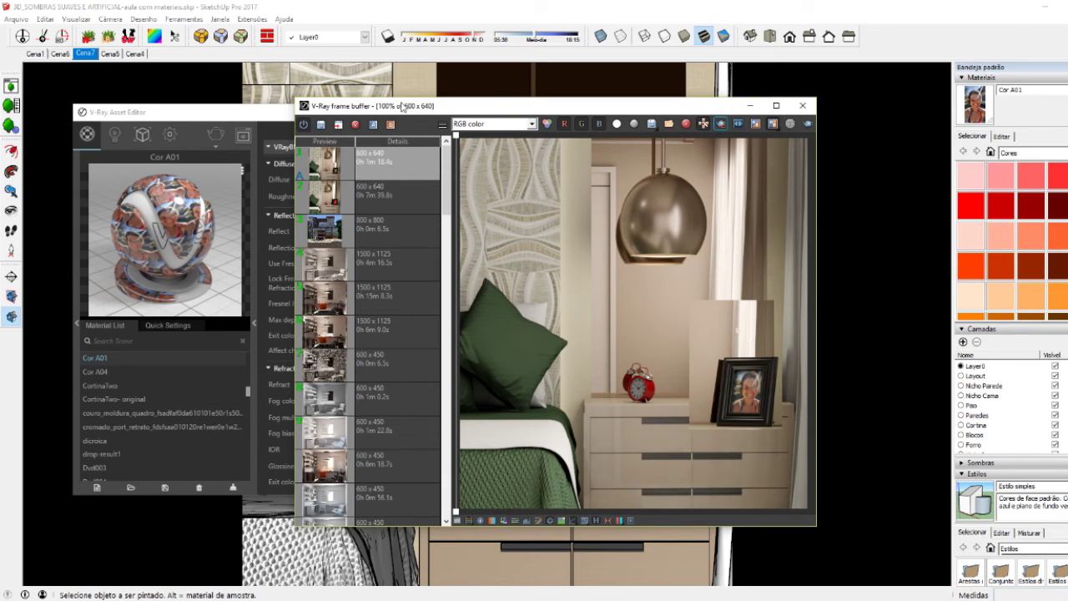
Step: Move the frame buffer left, show colour corrections, and toggle Exposure repeatedly, ending with it on
left_click_drag(405, 108, 288, 118)
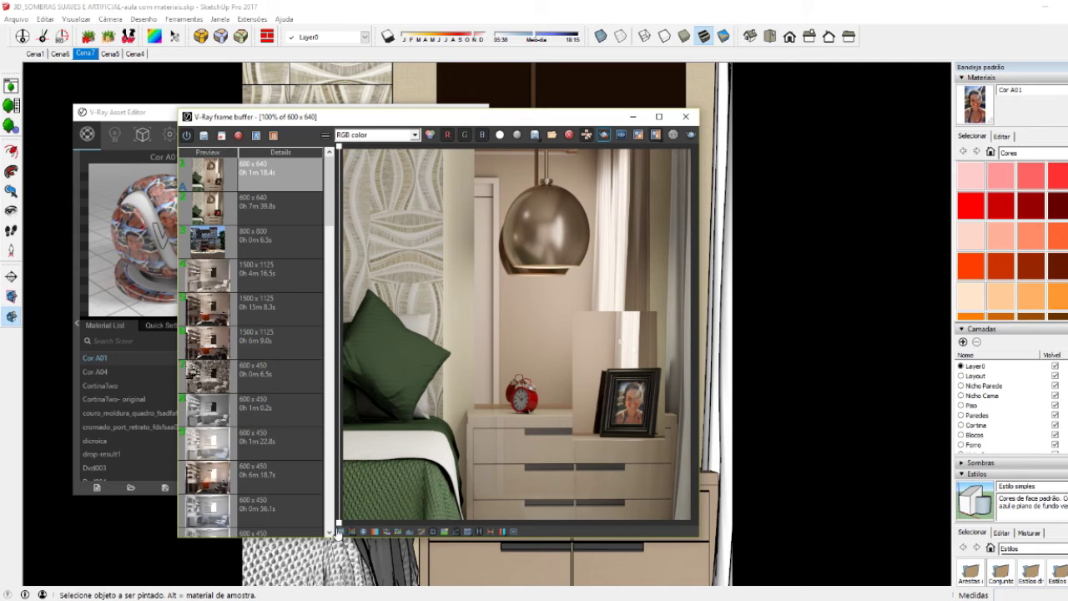
left_click(340, 531)
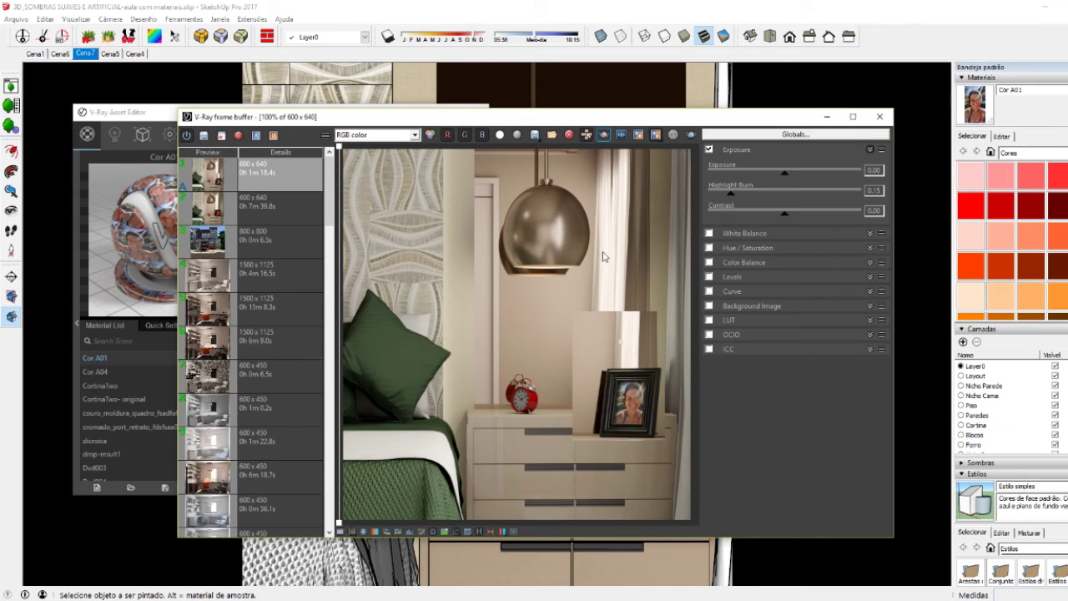
left_click(709, 150)
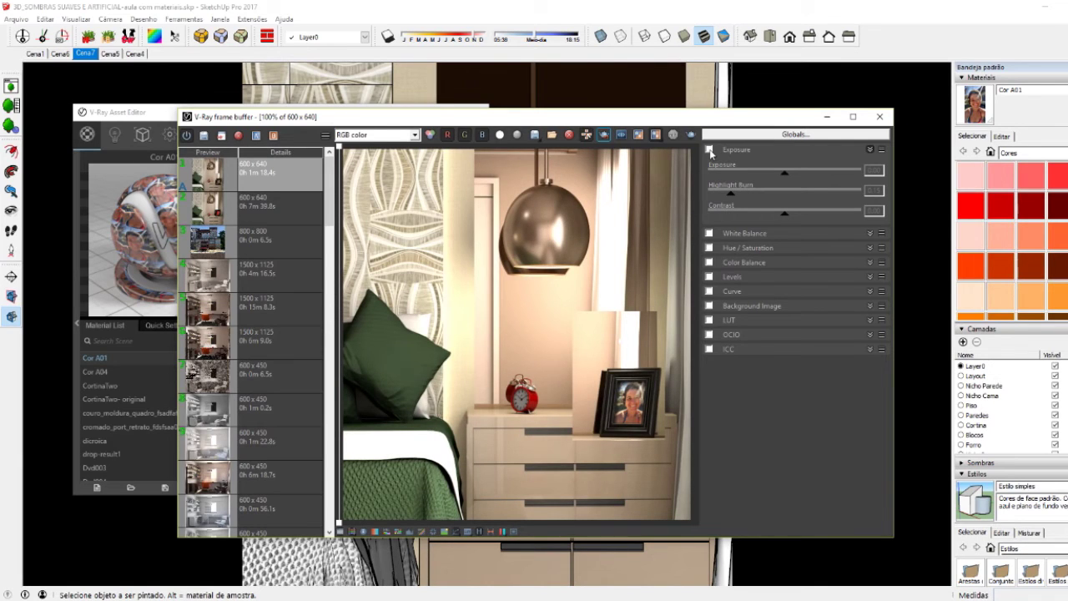
left_click(709, 150)
left_click(710, 150)
left_click(709, 150)
left_click(709, 150)
left_click(710, 151)
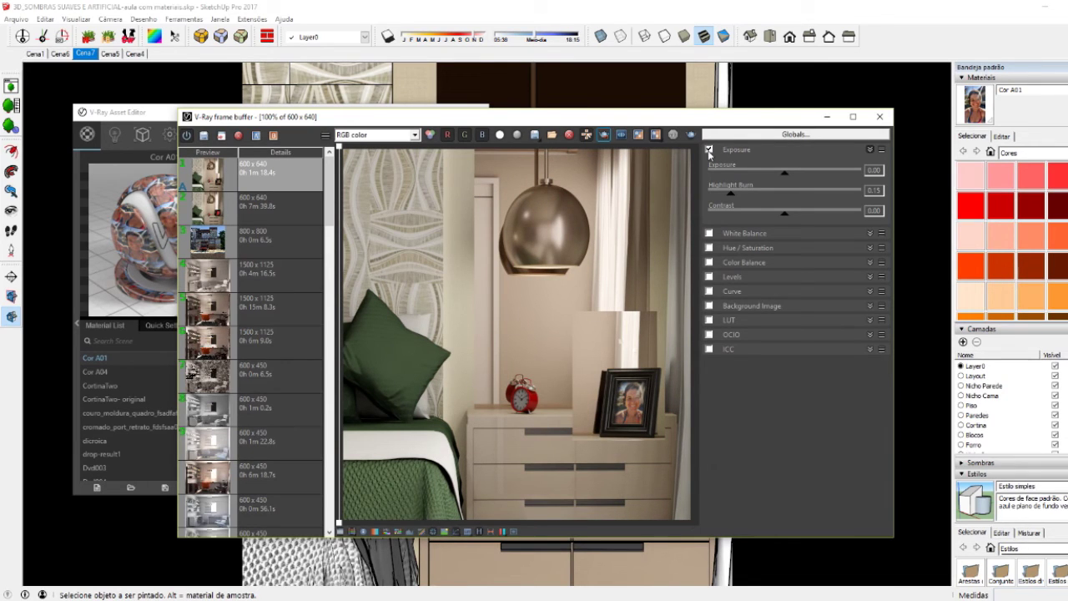
left_click(709, 150)
left_click(710, 150)
left_click(710, 151)
left_click(710, 151)
left_click(710, 150)
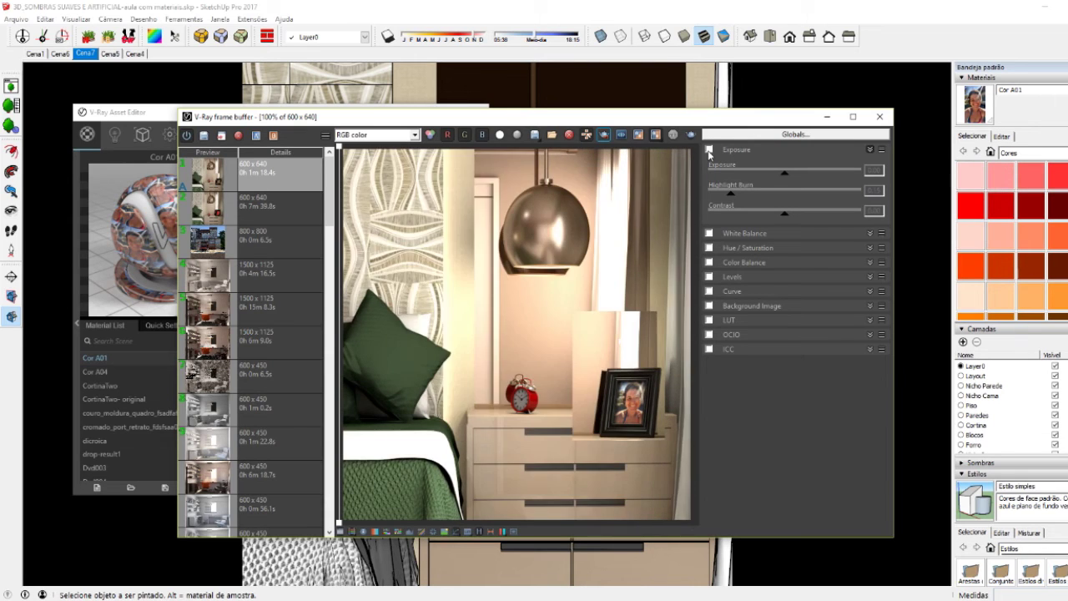
left_click(709, 151)
left_click(709, 150)
left_click(709, 151)
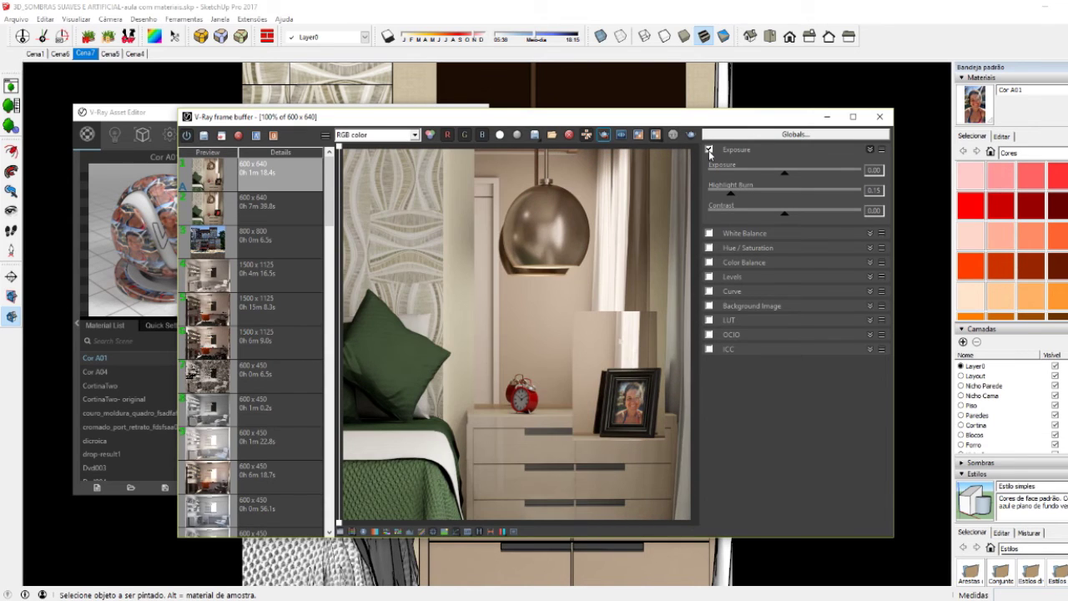
left_click(710, 150)
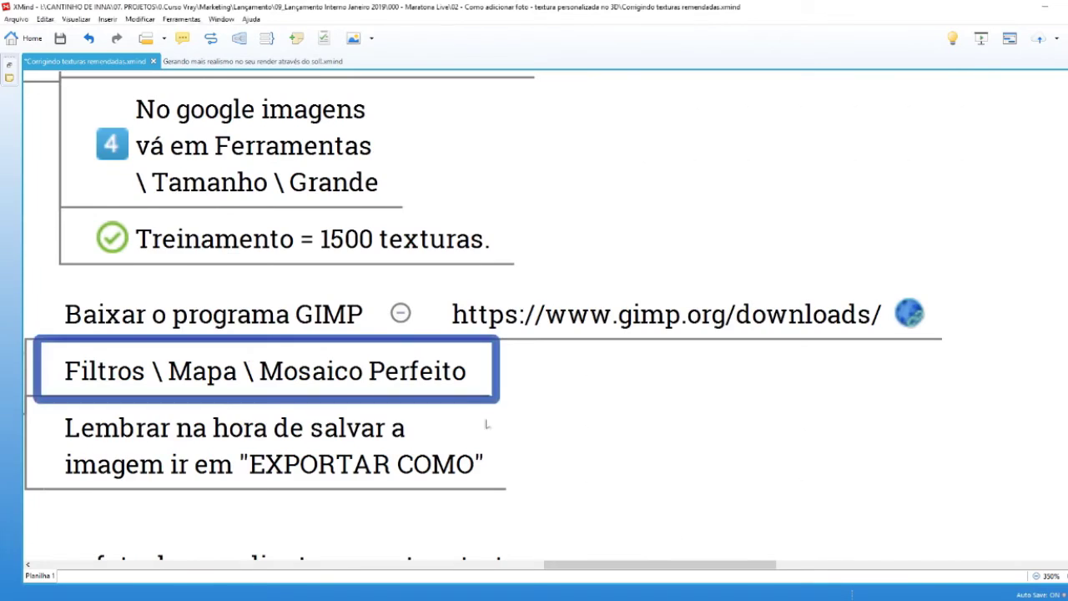
Step: Bring the 'O método da Jornada da Renderização' staircase diagram into view, then minimize XMind
scroll(486, 425, "up", 5)
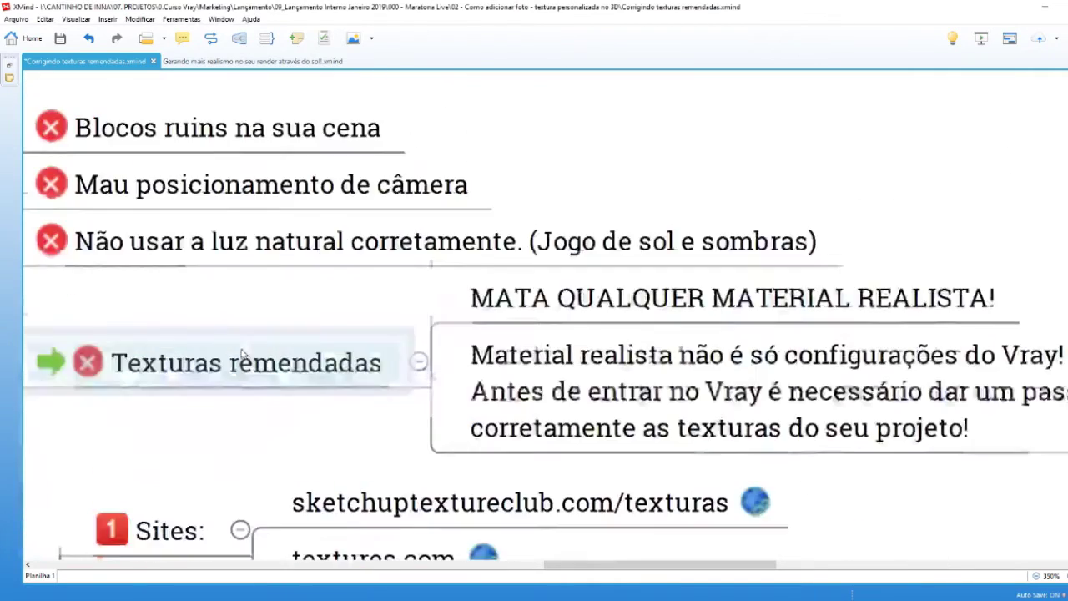
scroll(241, 353, "up", 3)
scroll(242, 353, "down", 2)
left_click_drag(636, 570, 469, 571)
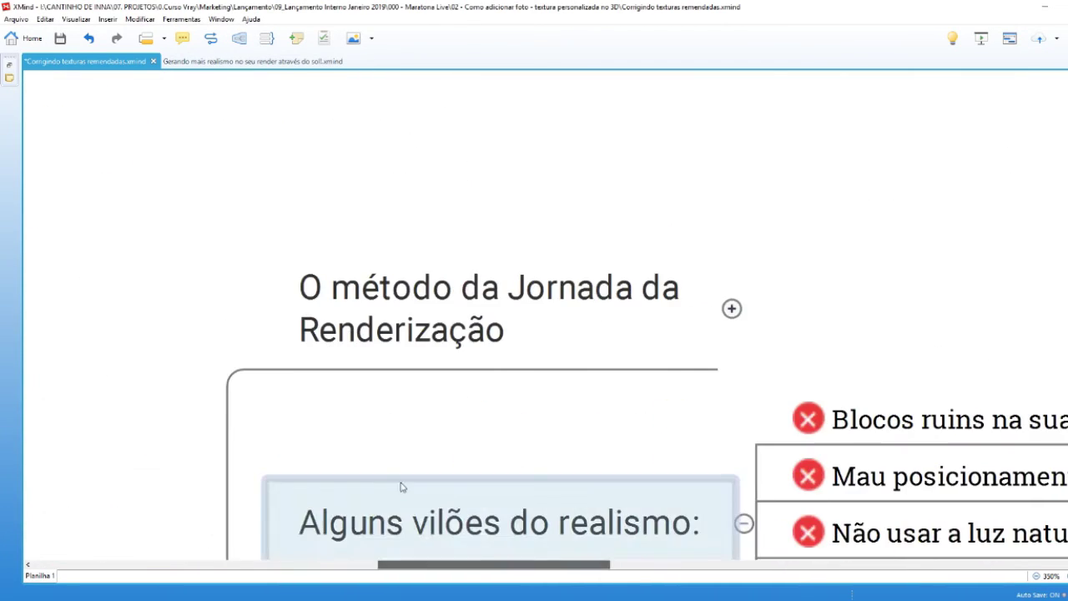
left_click(706, 303)
scroll(491, 576, "right", 5)
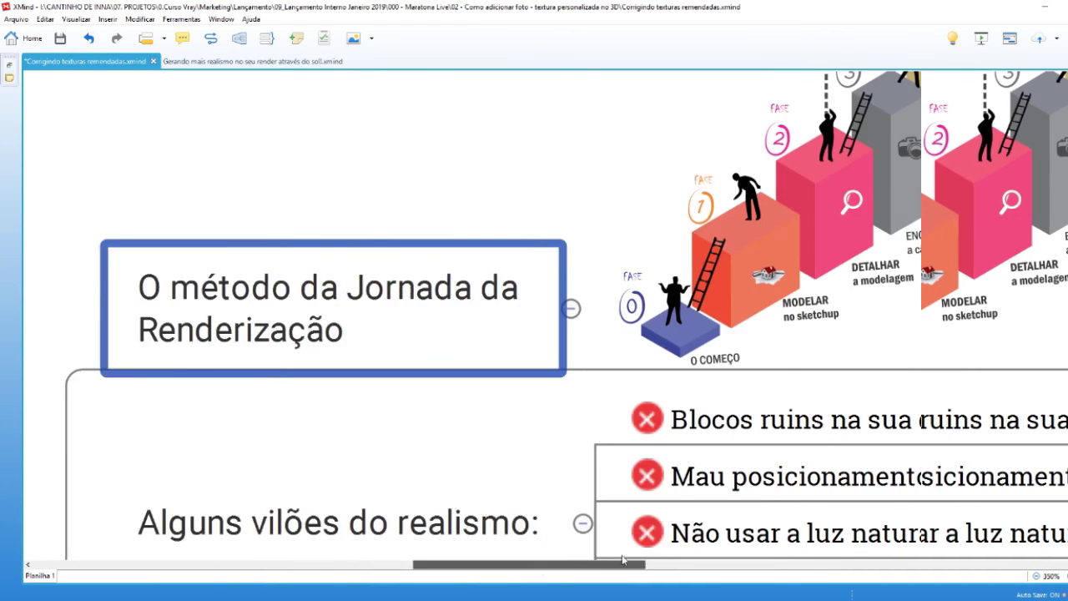
left_click(341, 376)
left_click(412, 387)
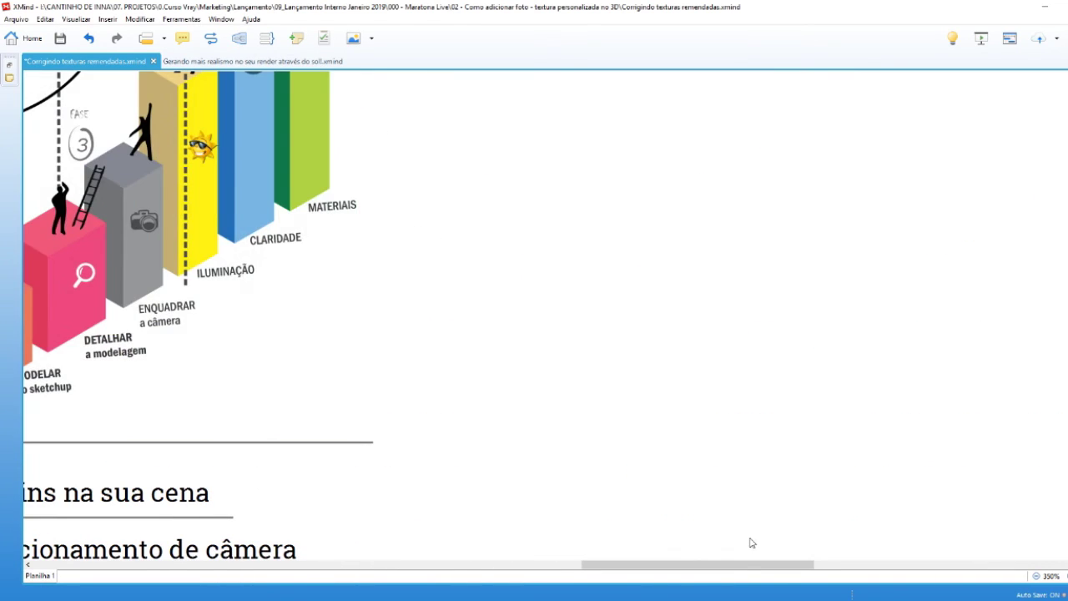
left_click_drag(680, 564, 593, 564)
scroll(343, 478, "up", 2)
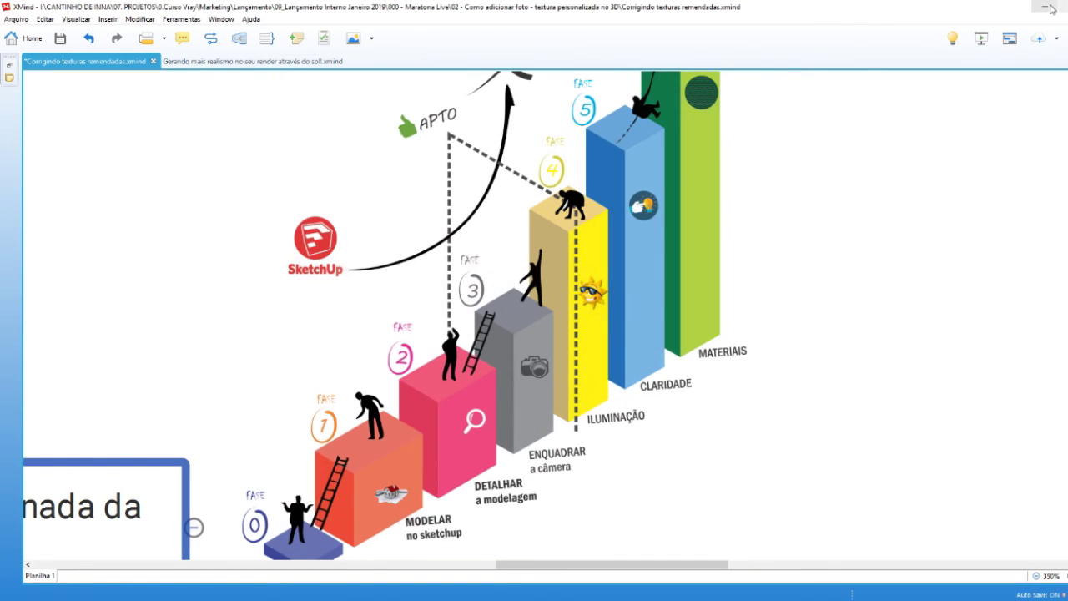
left_click(1046, 7)
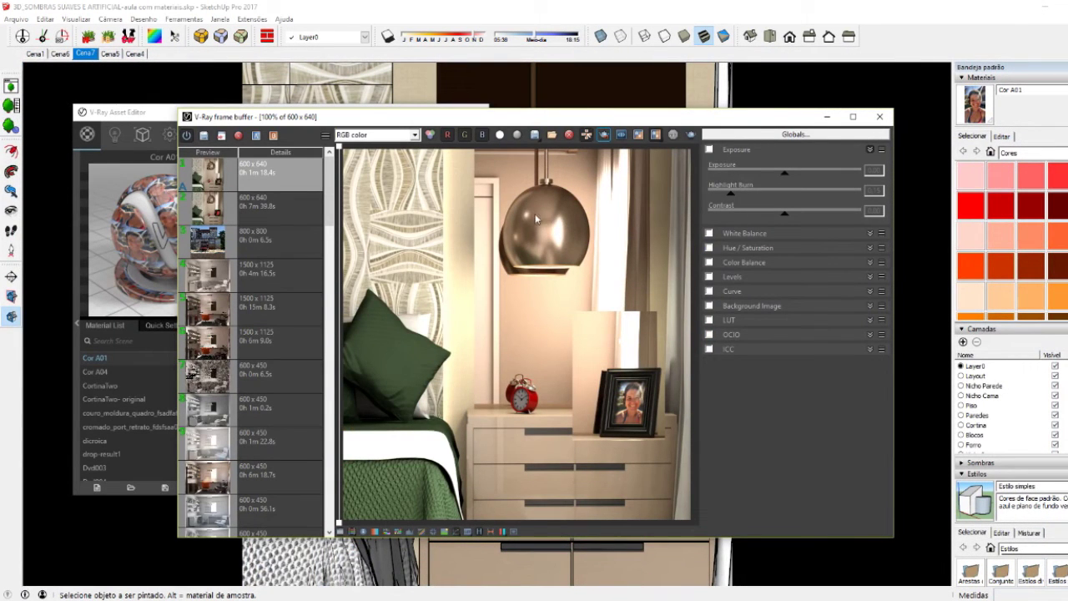
Step: Reset the Exposure correction to Highlight Burn 1.00 and flag blown-out areas in cyan
left_click(340, 532)
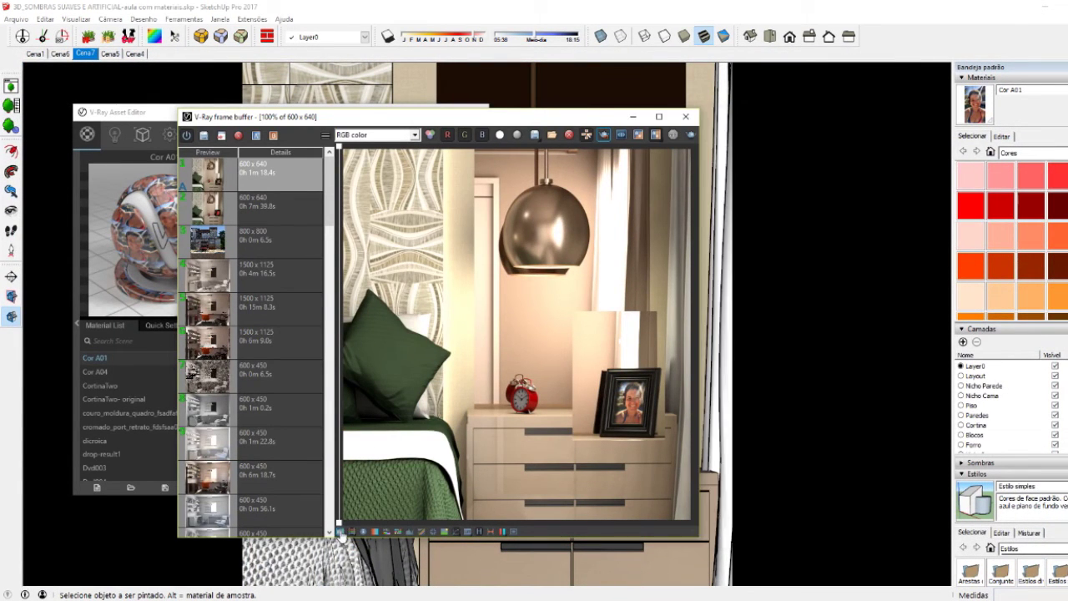
left_click(340, 532)
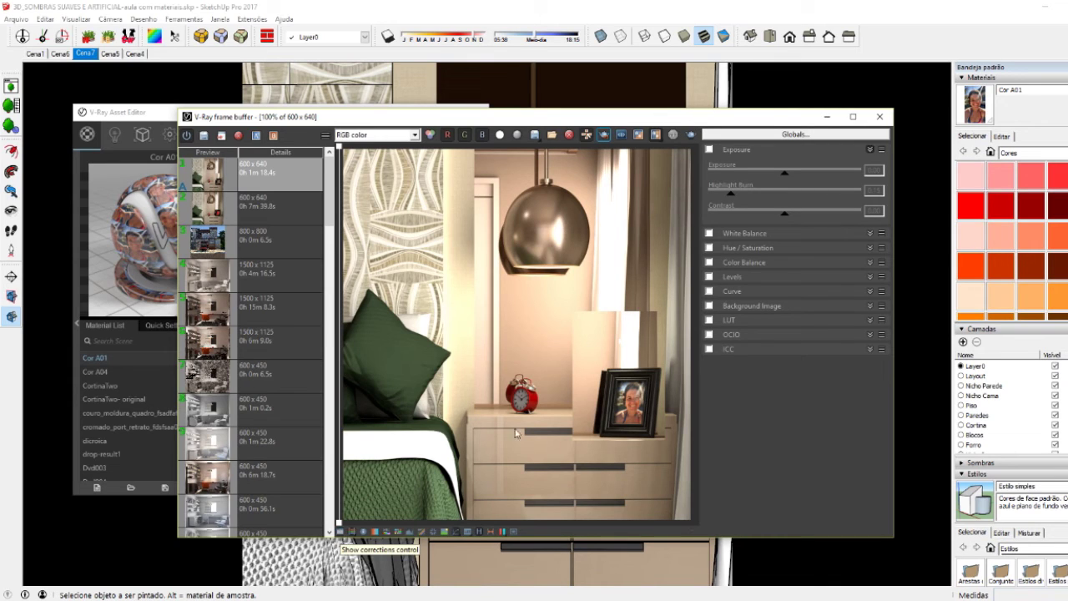
left_click(708, 149)
left_click(870, 150)
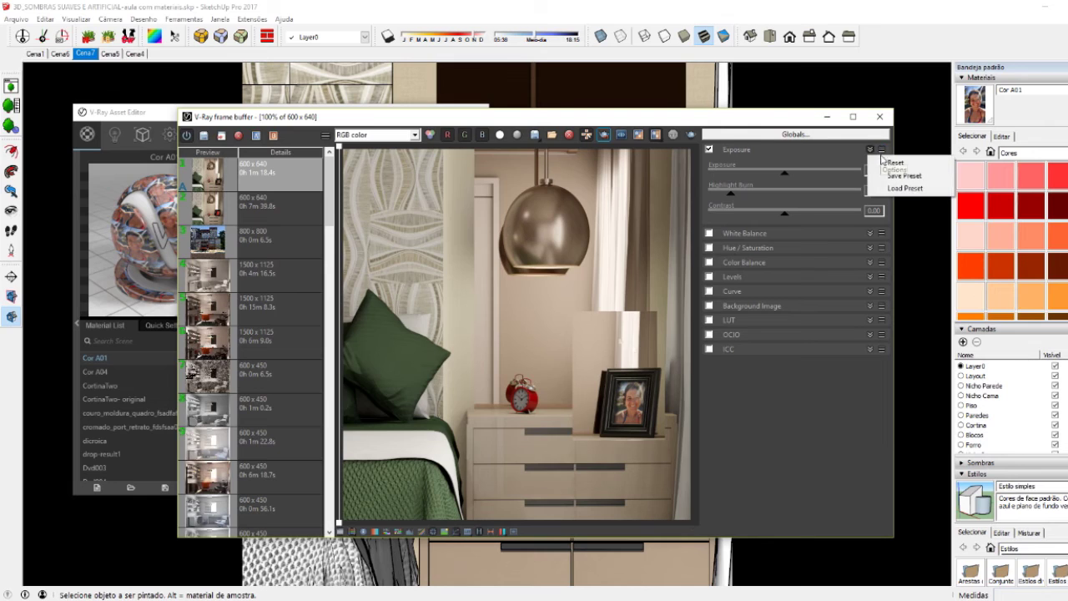
left_click(885, 159)
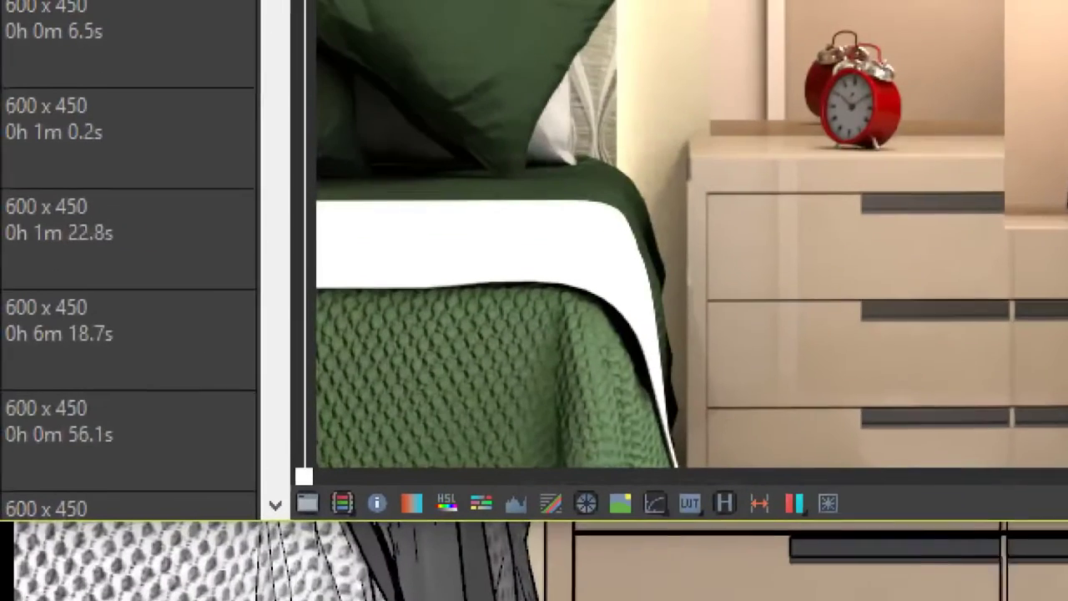
mouse_move(350, 427)
left_mouse_down()
mouse_move(359, 473)
mouse_move(350, 505)
mouse_move(332, 518)
mouse_move(377, 505)
mouse_move(342, 486)
left_mouse_up()
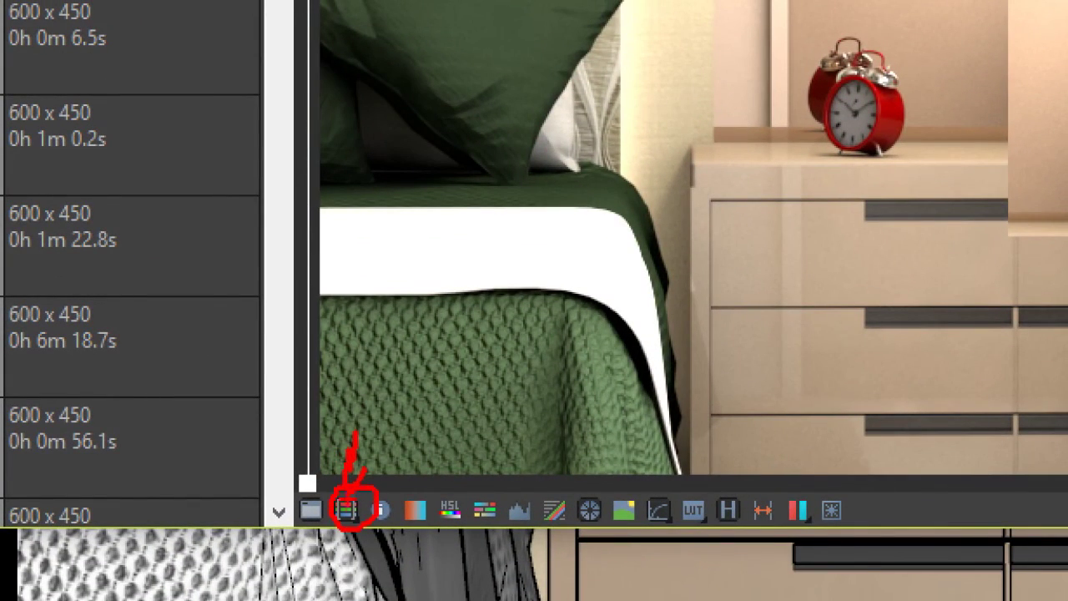
left_click(352, 531)
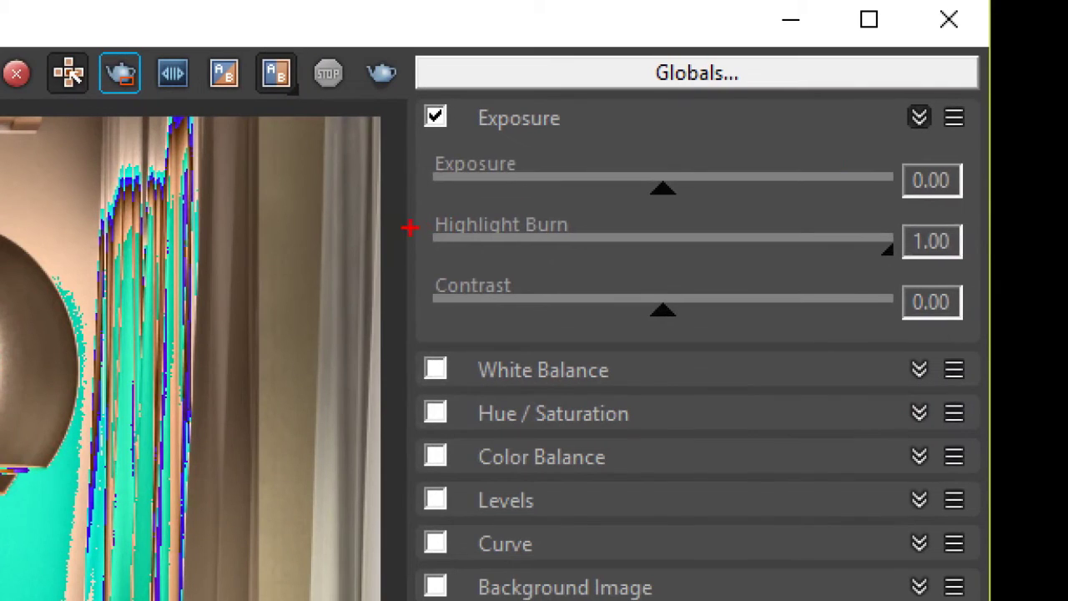
Step: Lower Highlight Burn to 0.14, compare with Exposure toggled, then hide the colour corrections
left_click_drag(434, 236, 558, 236)
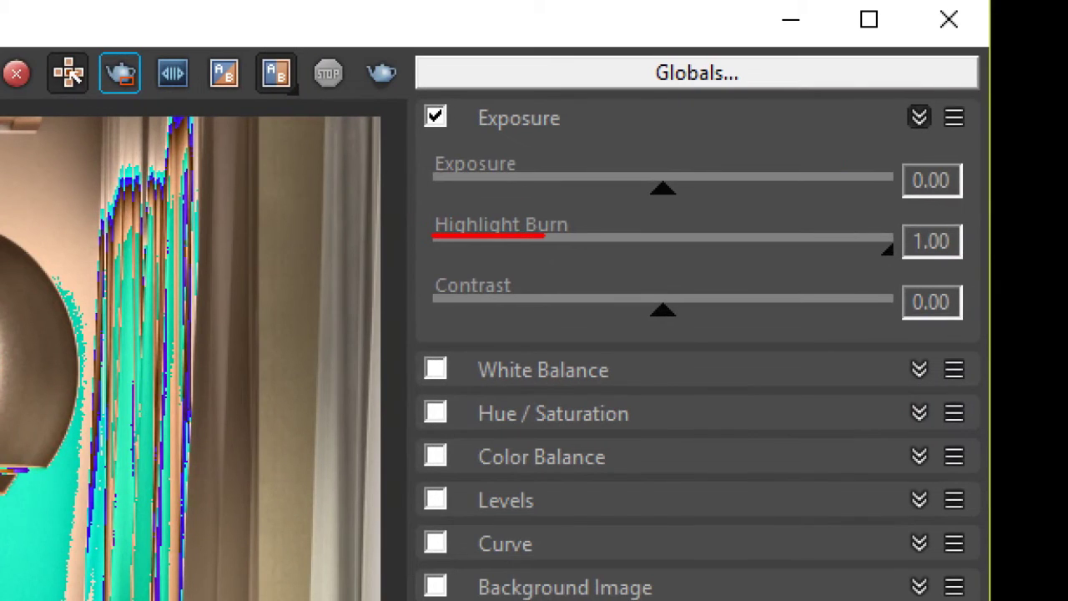
left_click_drag(912, 227, 898, 267)
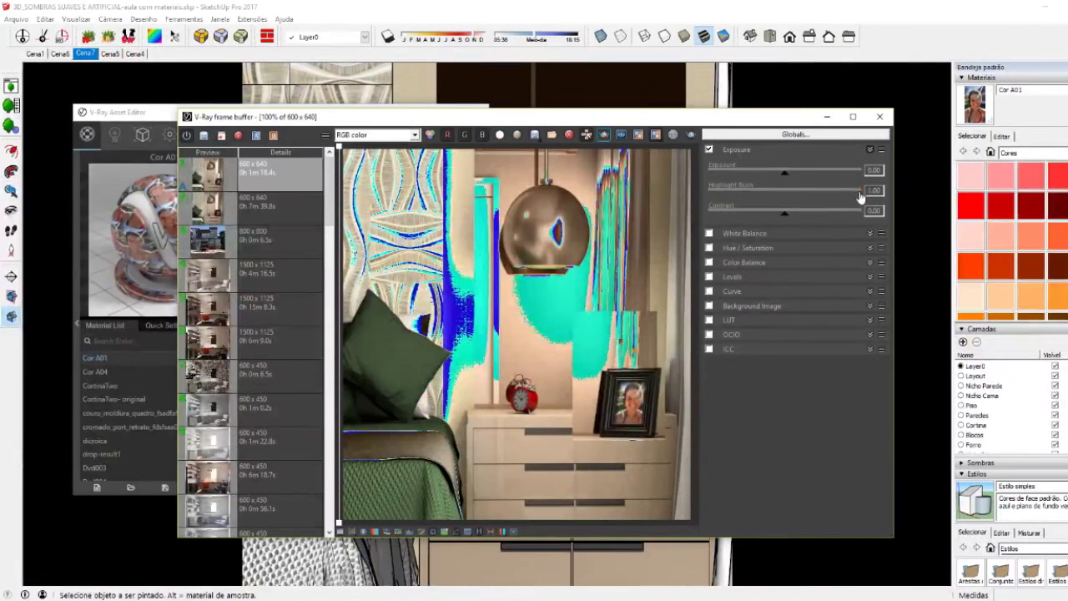
left_click_drag(862, 197, 729, 209)
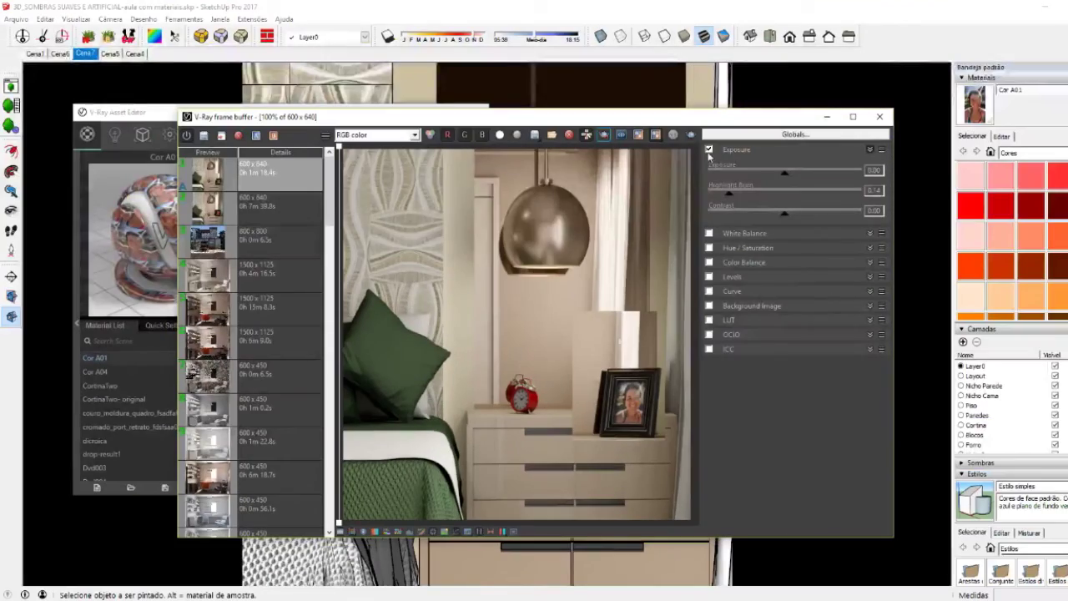
left_click(709, 151)
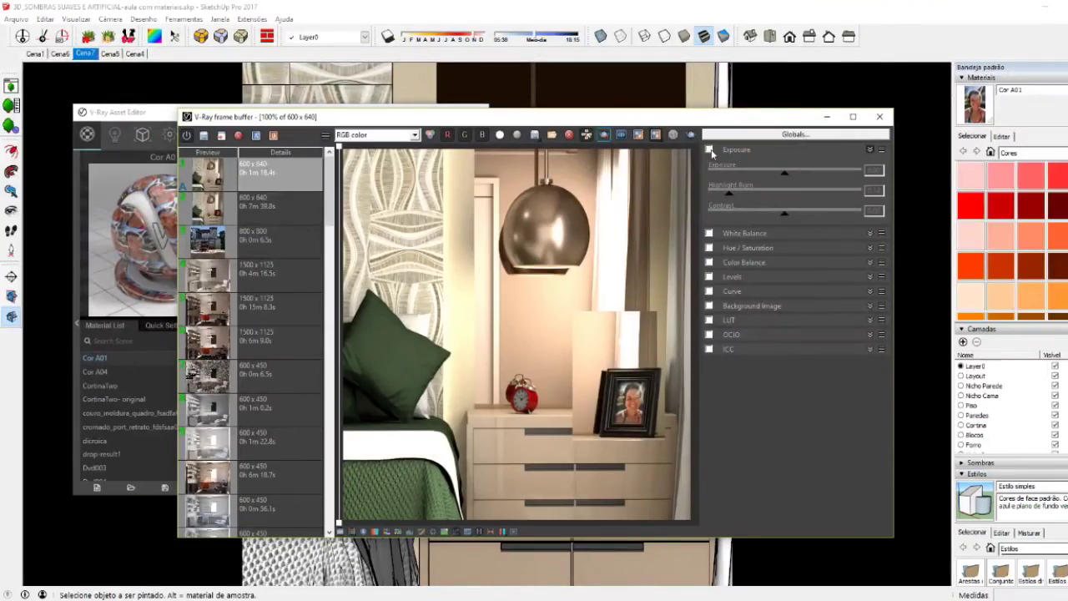
left_click(708, 150)
left_click(708, 150)
left_click(709, 150)
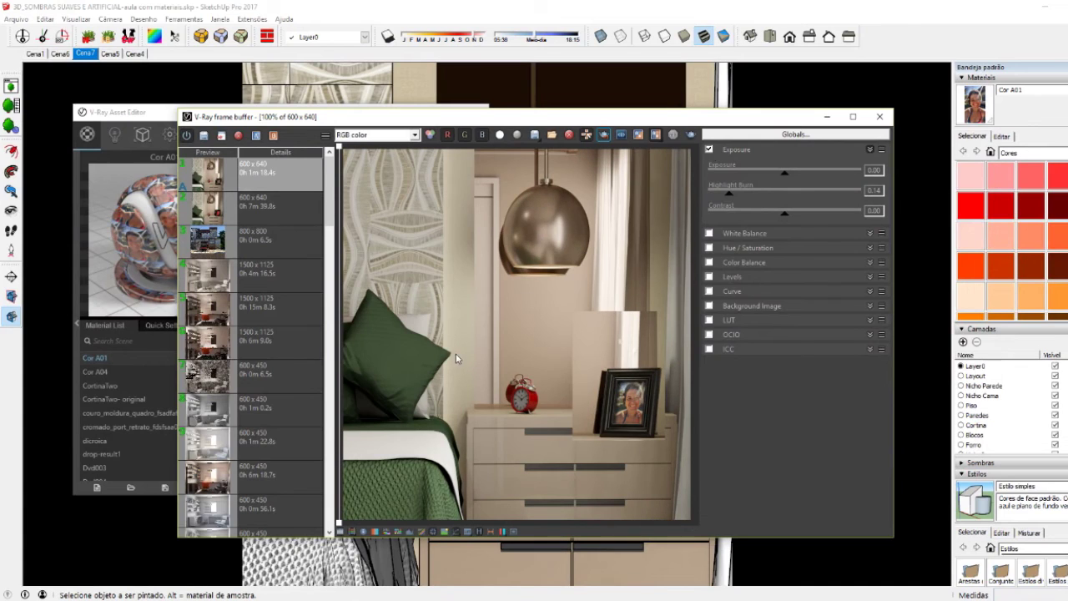
left_click(338, 532)
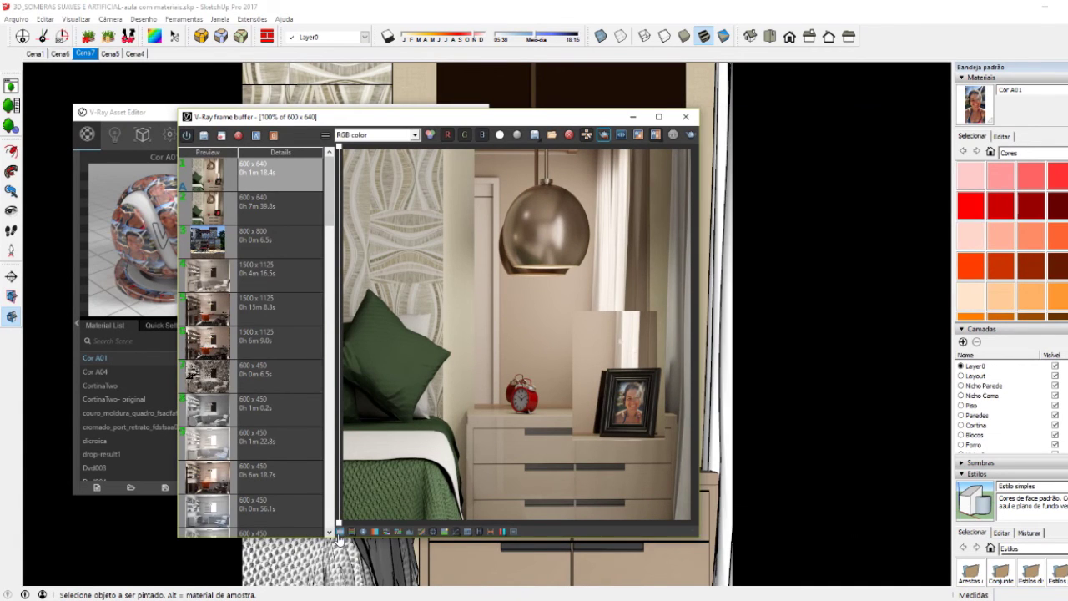
Step: Arrange the V-Ray frame buffer and the Cor A01 Asset Editor side by side
mouse_move(345, 114)
left_mouse_down()
mouse_move(557, 109)
mouse_move(557, 87)
left_mouse_up()
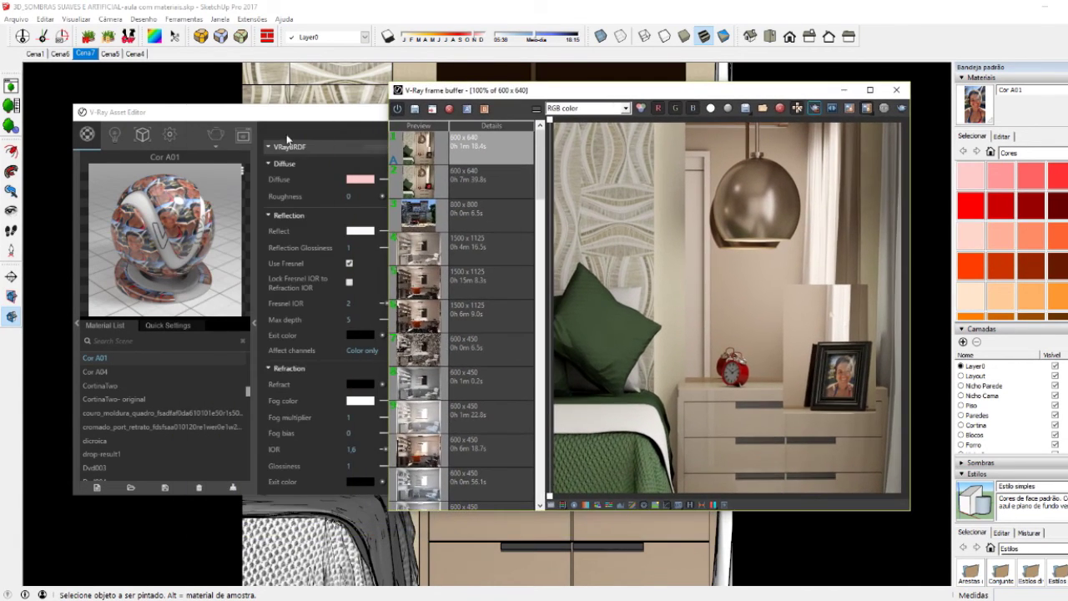
left_click(287, 116)
left_click_drag(286, 117, 261, 120)
left_click_drag(409, 90, 449, 86)
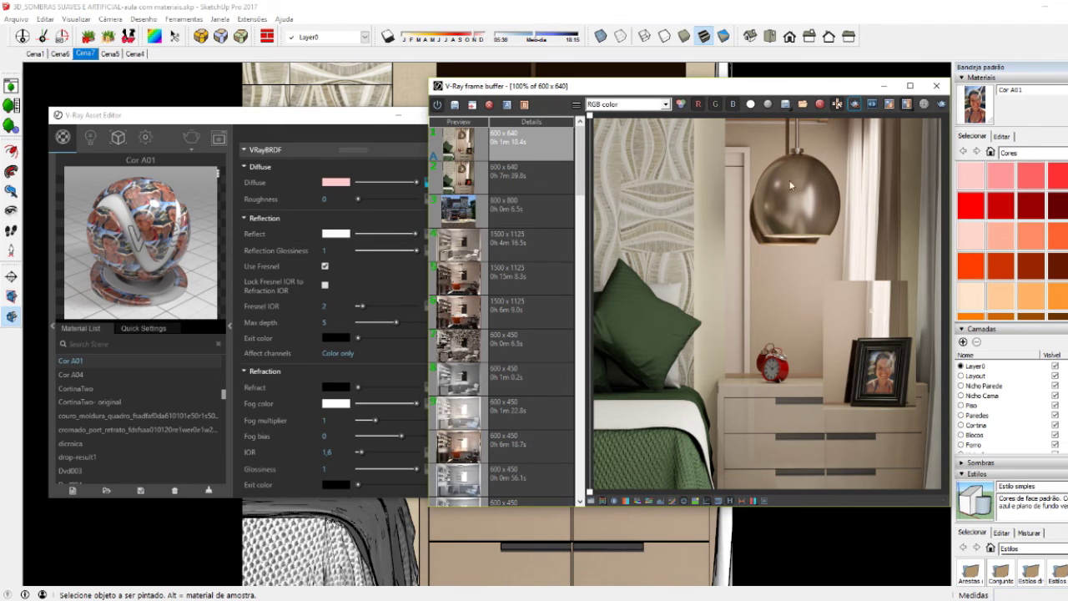
left_click_drag(696, 88, 664, 86)
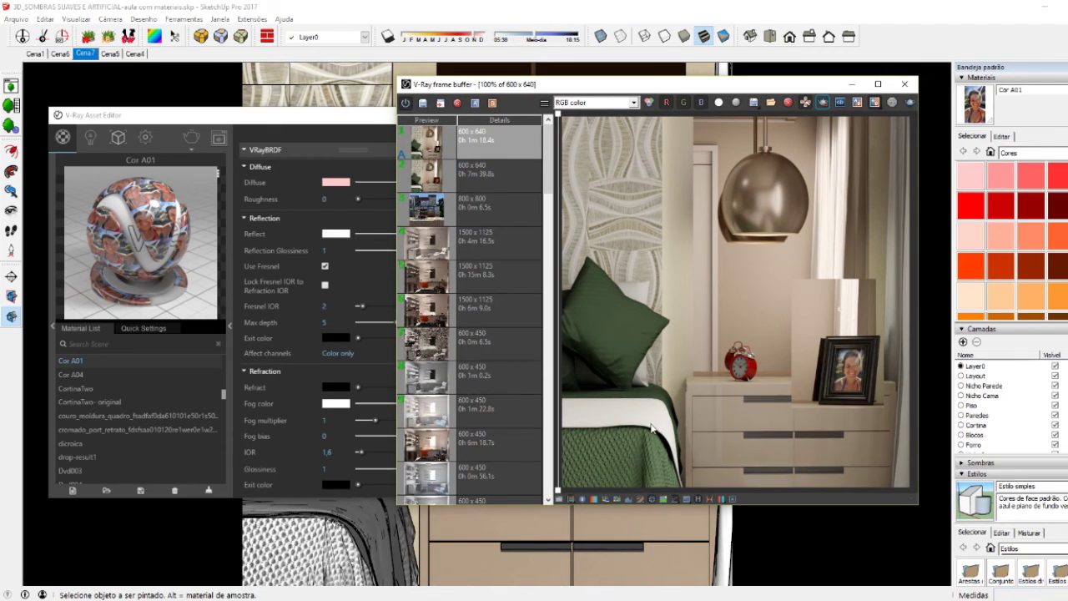